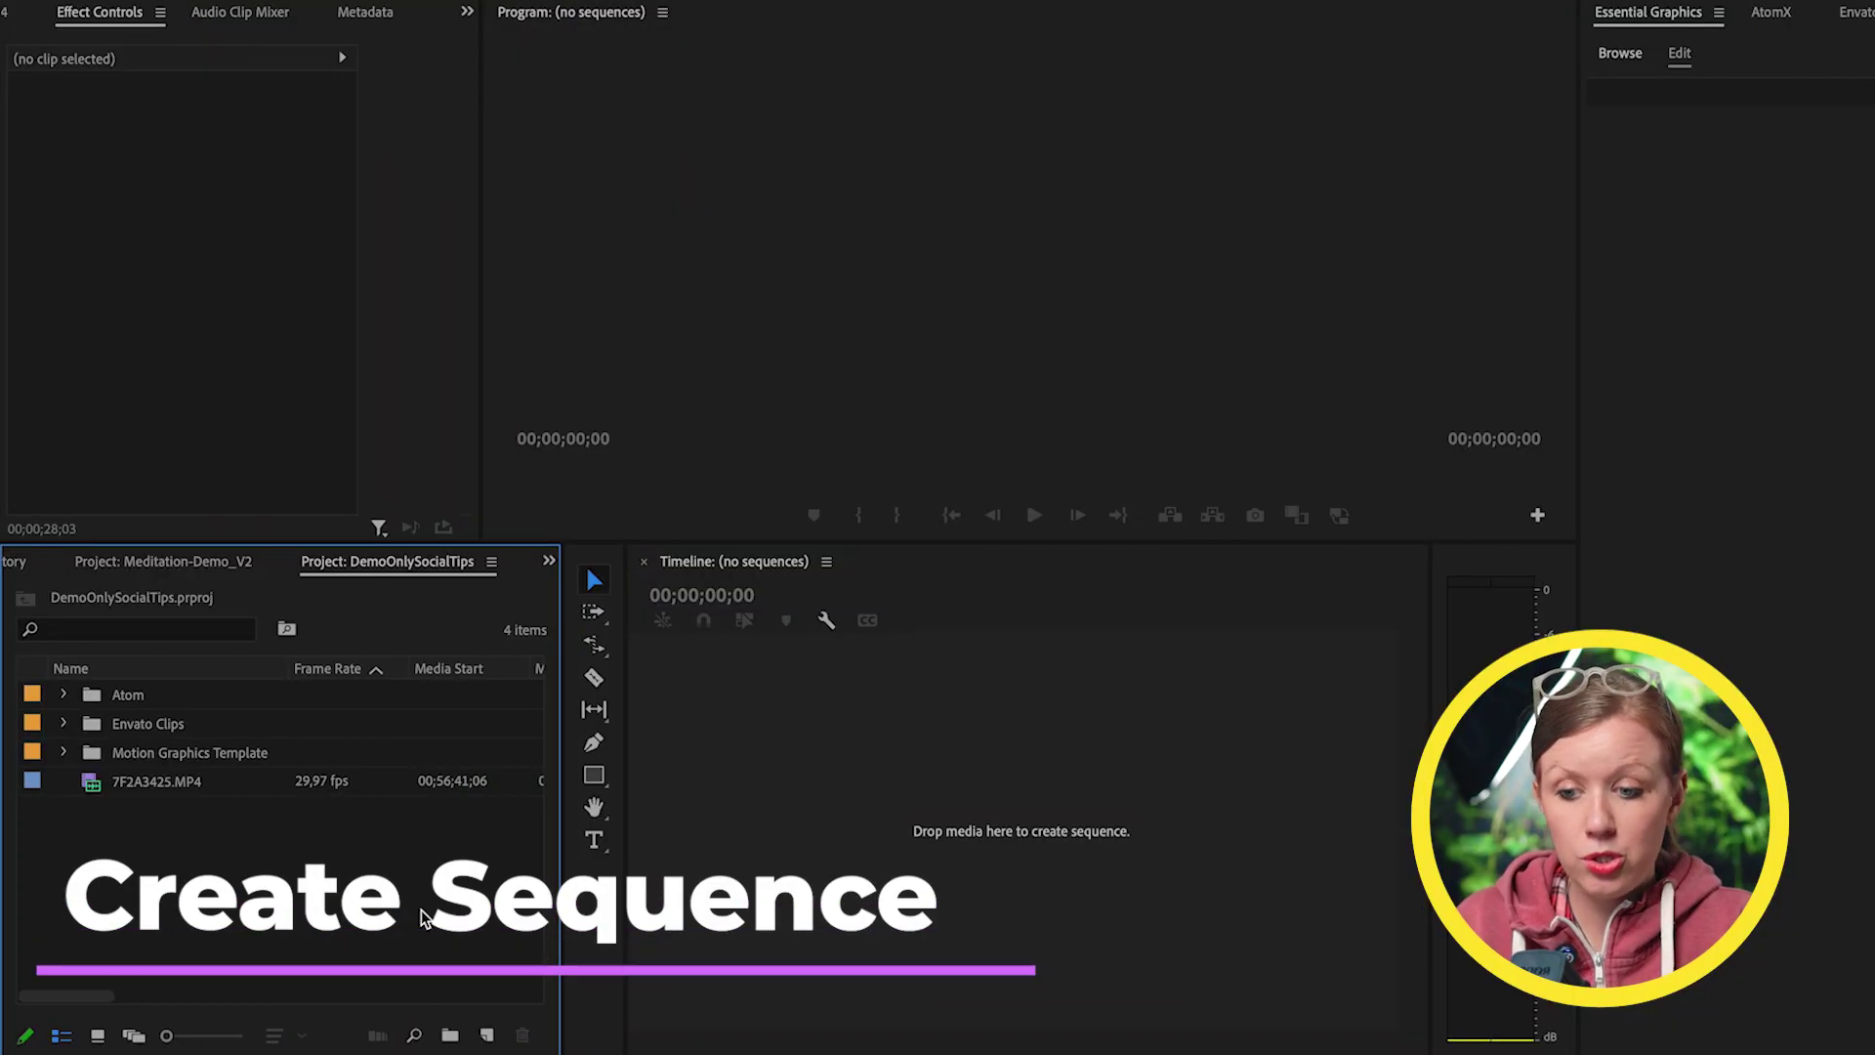
- Create the 29.97 fps Social 9x16 sequence 'V1 Vertical Edit', saving the 'Vertical 9x16 29.97 fps' preset
{"action": "left_click", "coordinate": [881, 985]}
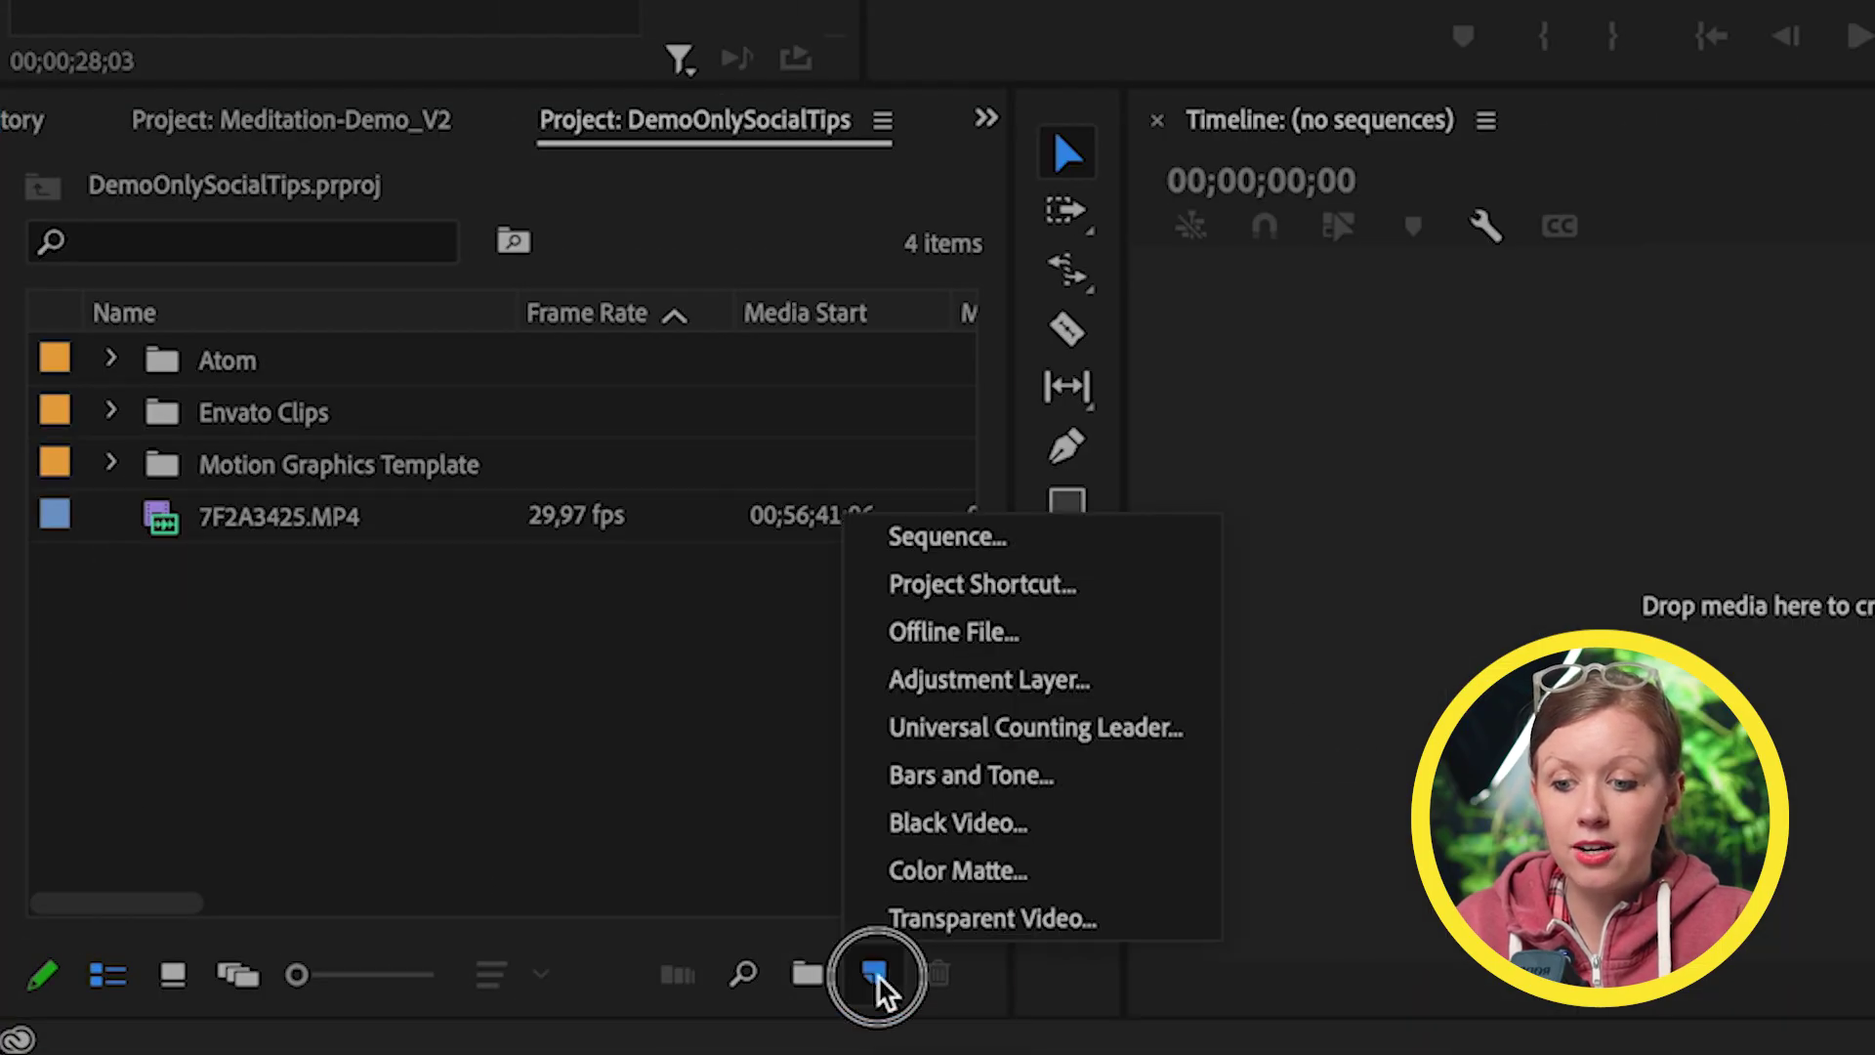
{"action": "left_click", "coordinate": [956, 543]}
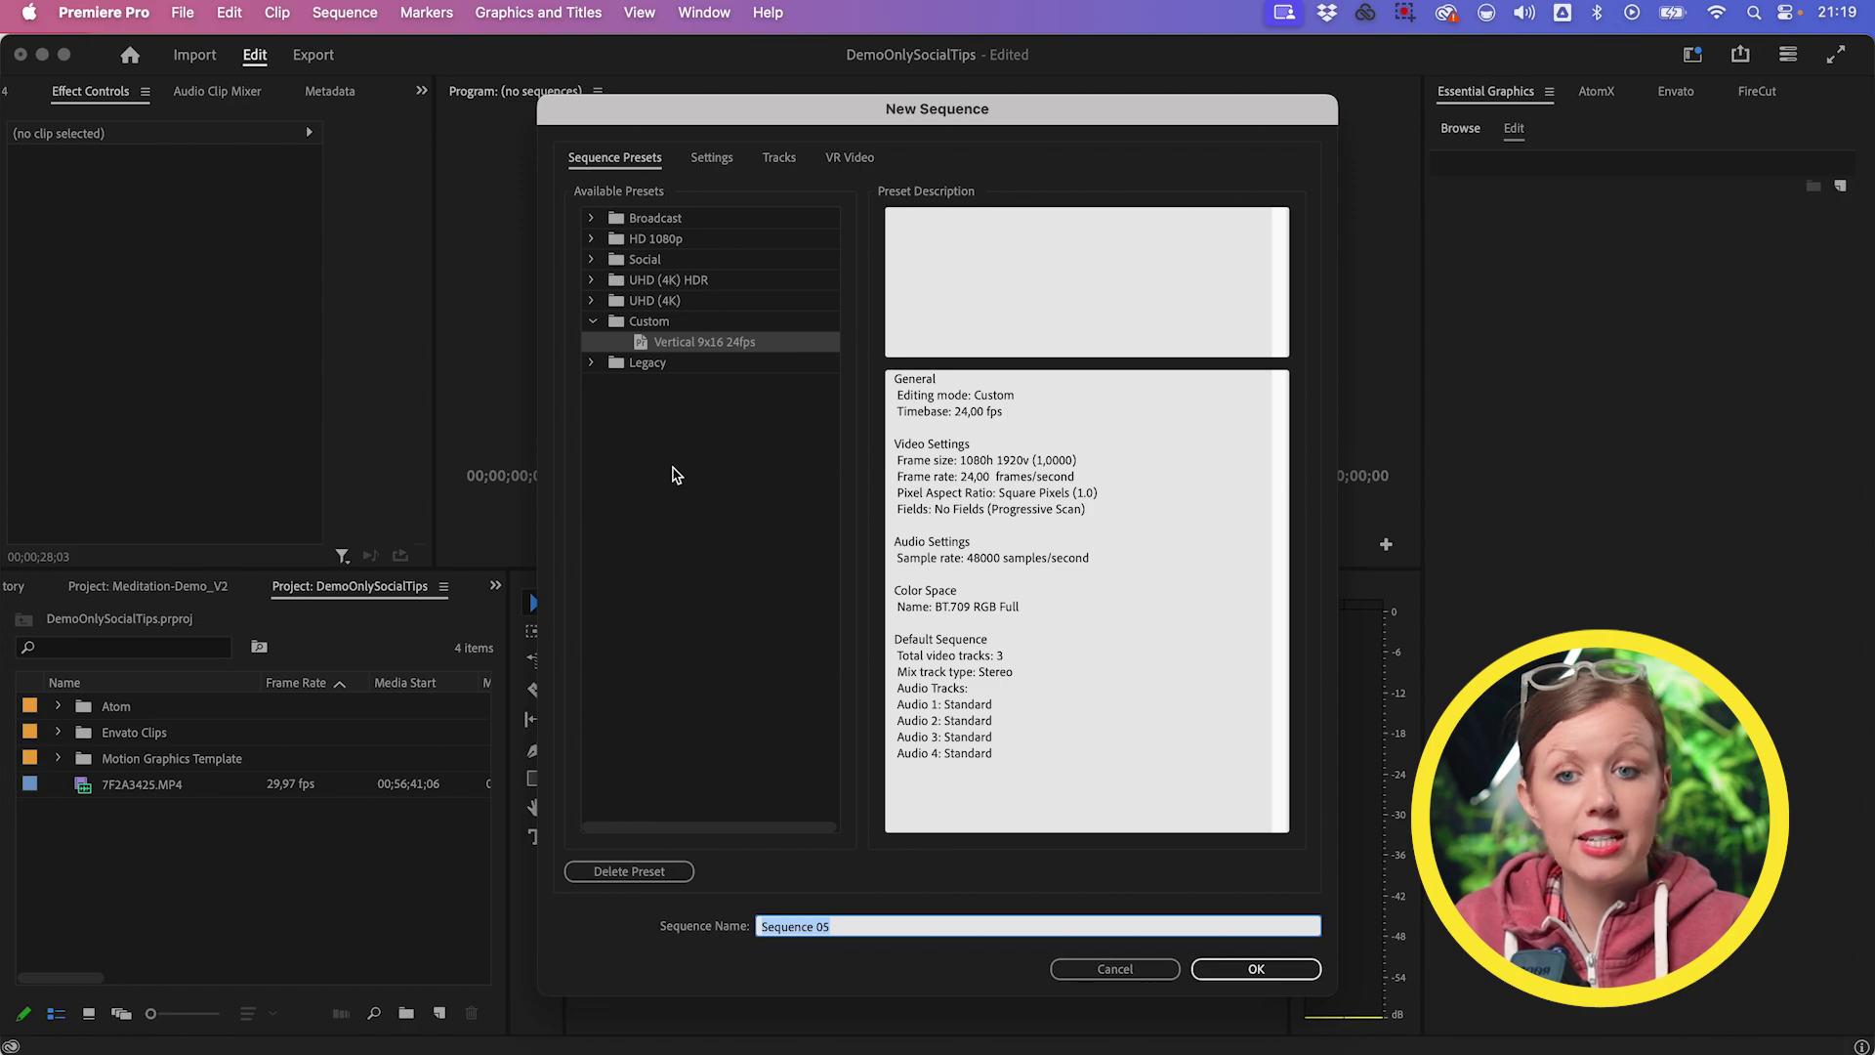
{"action": "left_click", "coordinate": [592, 260]}
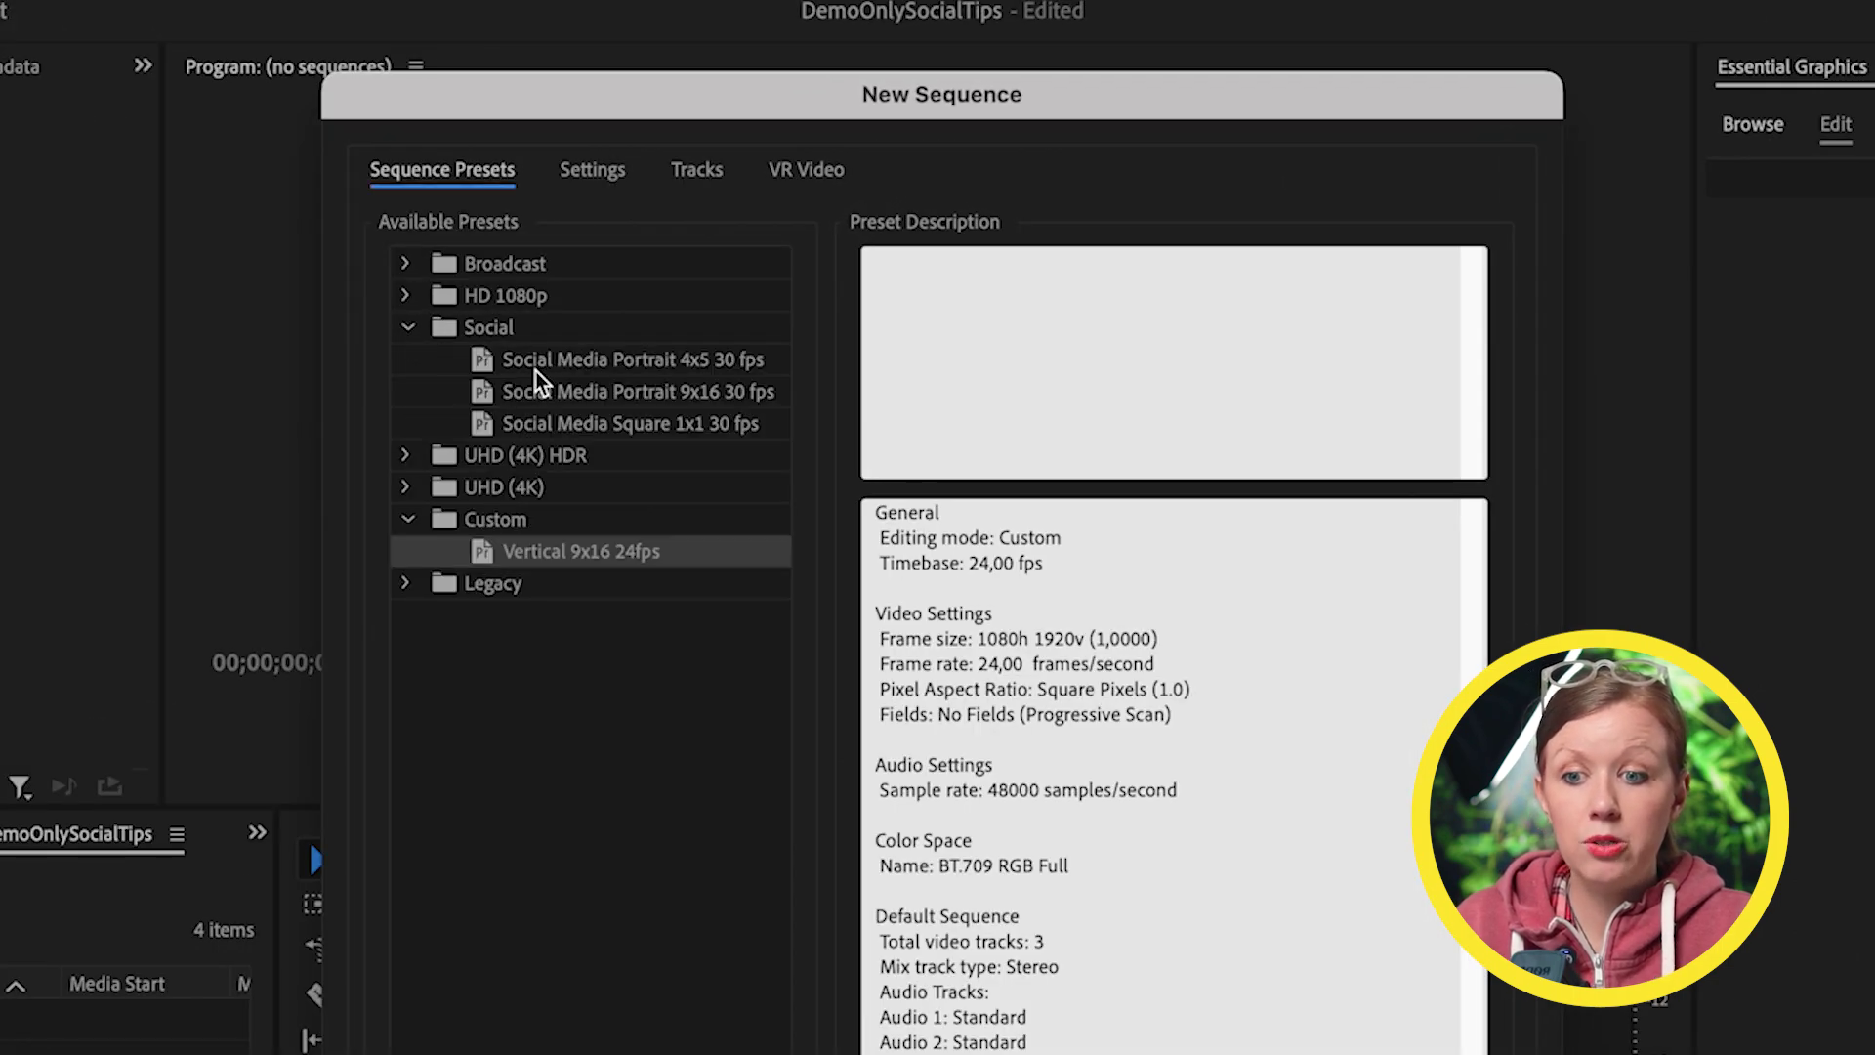
{"action": "left_click", "coordinate": [522, 401]}
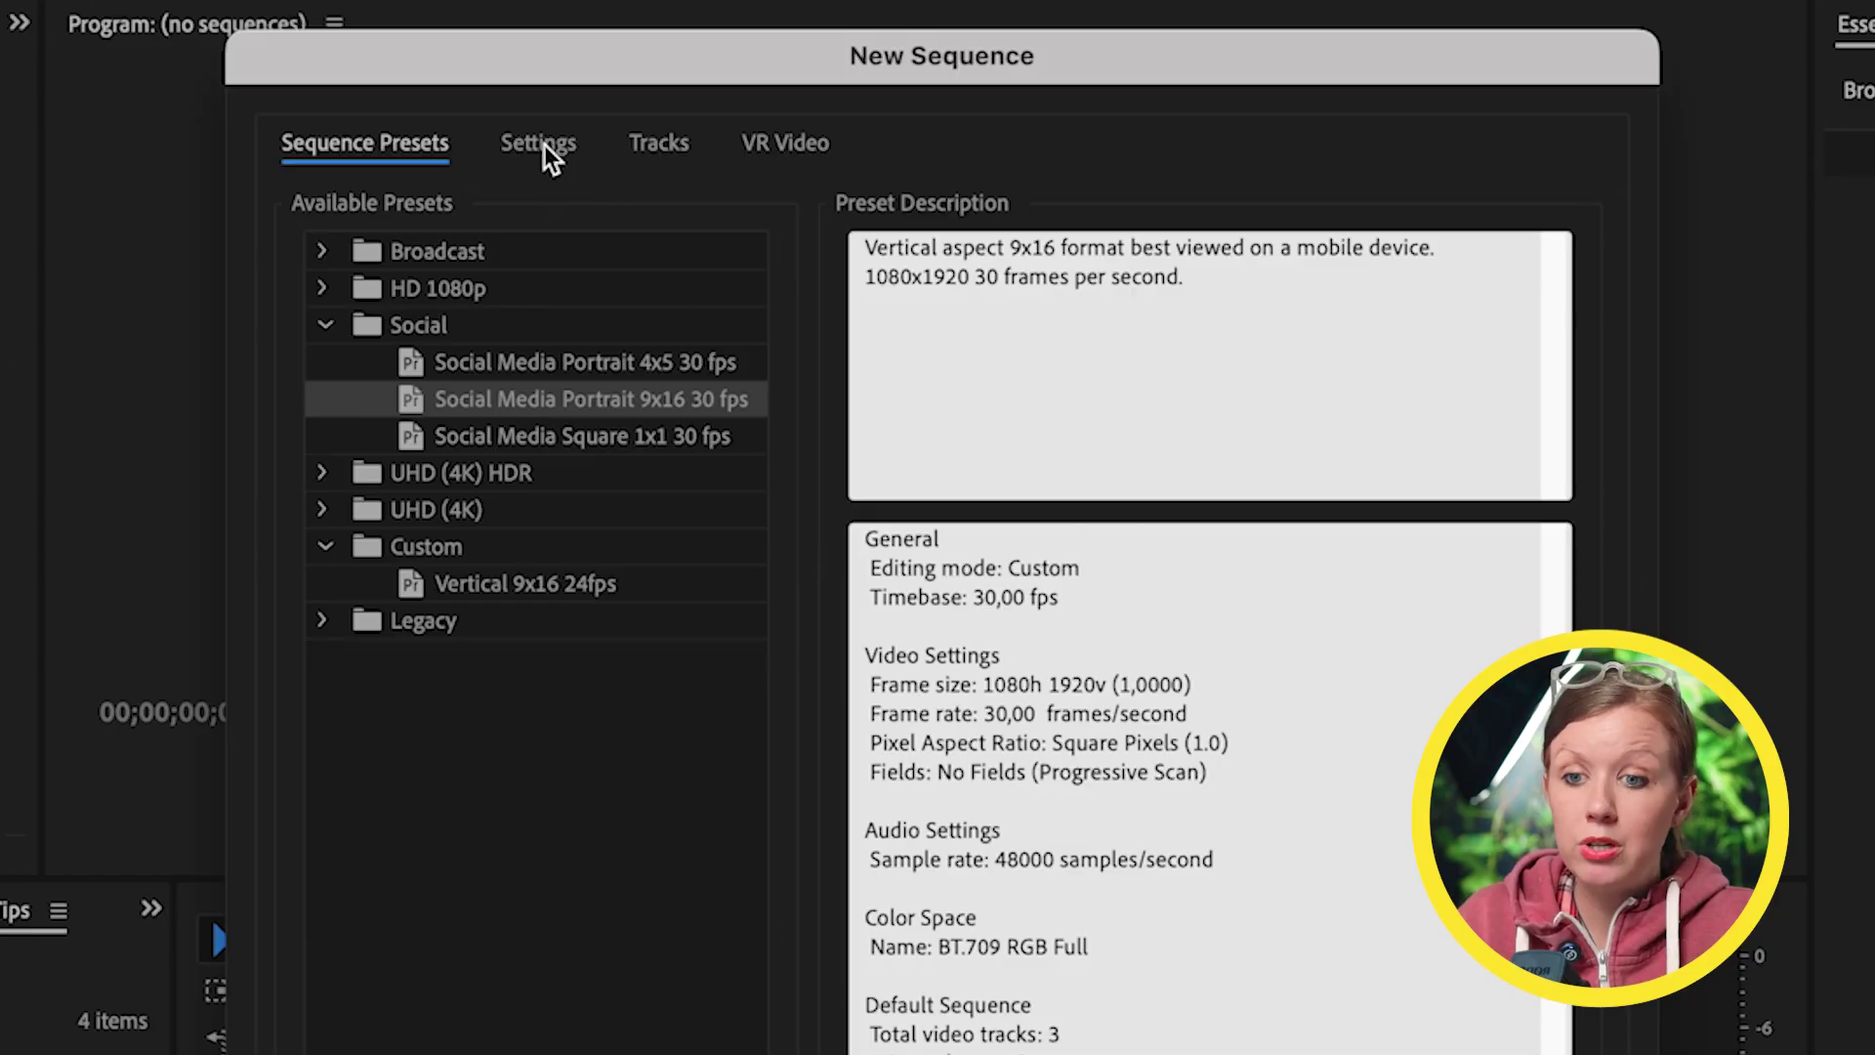
{"action": "left_click", "coordinate": [542, 147]}
{"action": "left_click", "coordinate": [757, 269]}
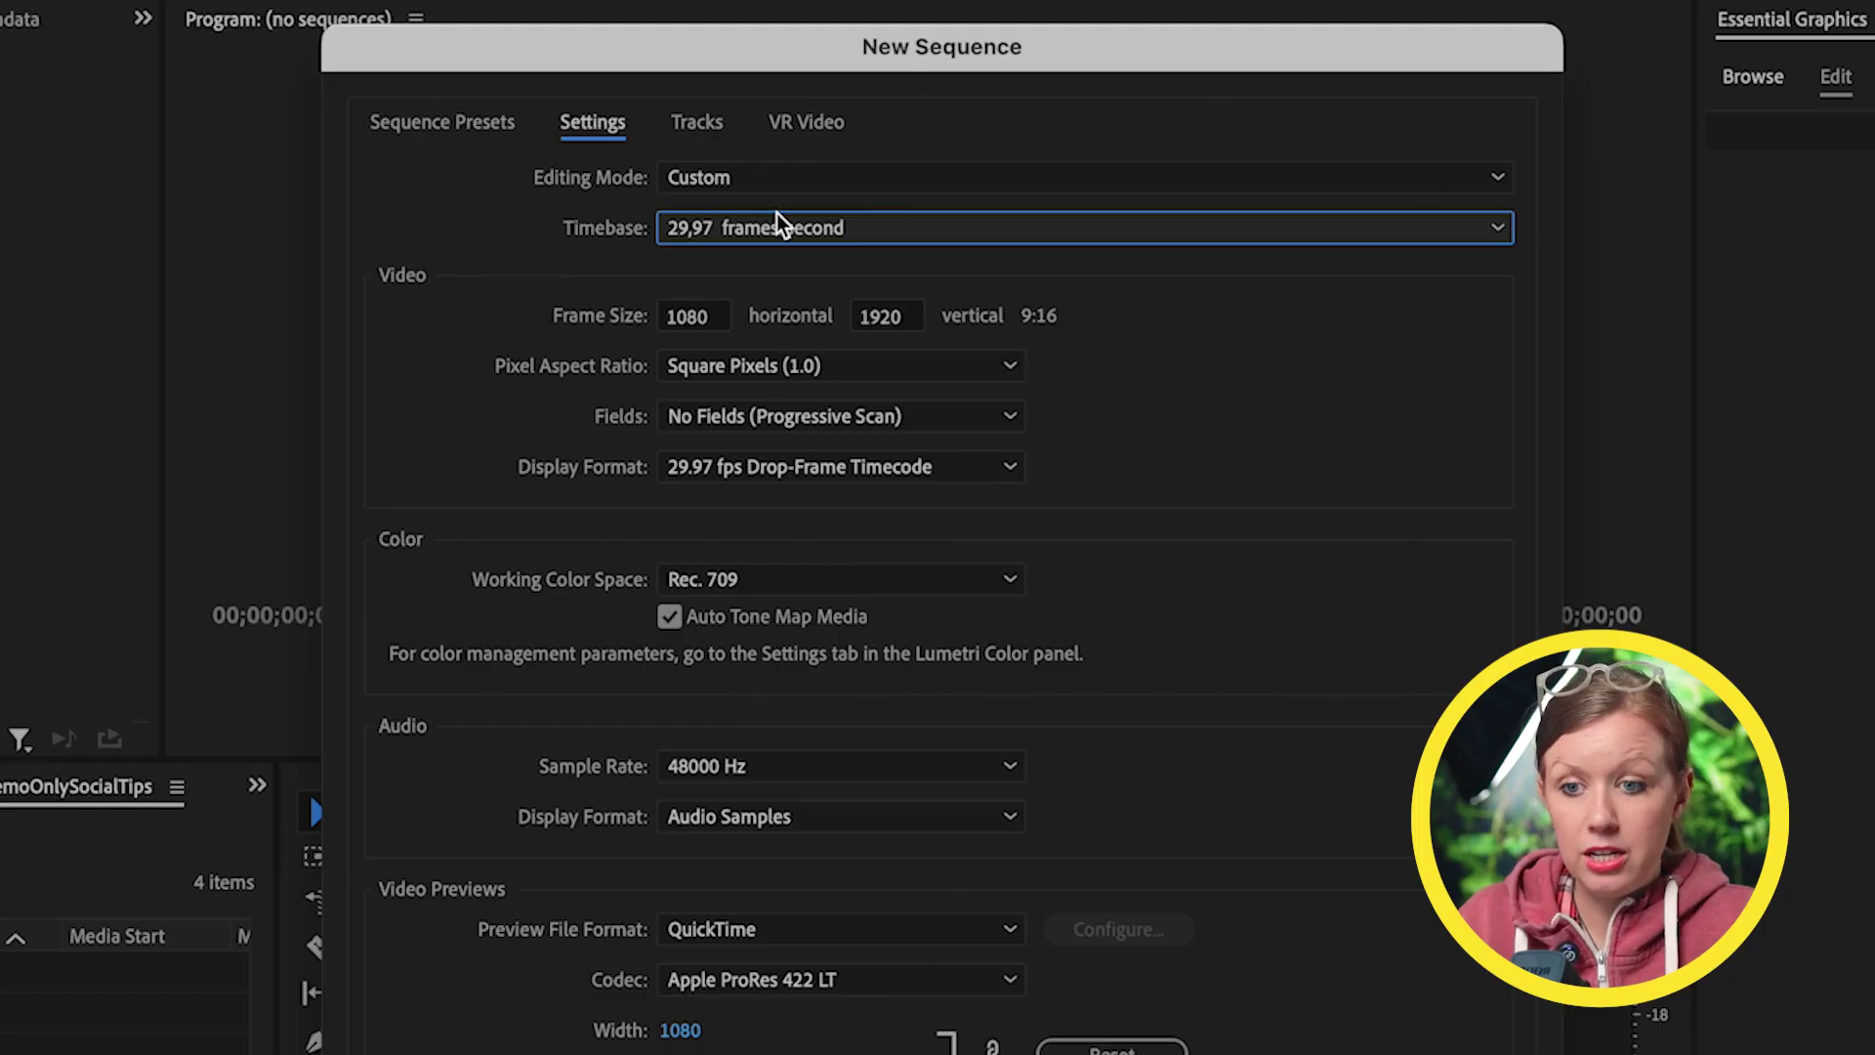
{"action": "left_click", "coordinate": [548, 870]}
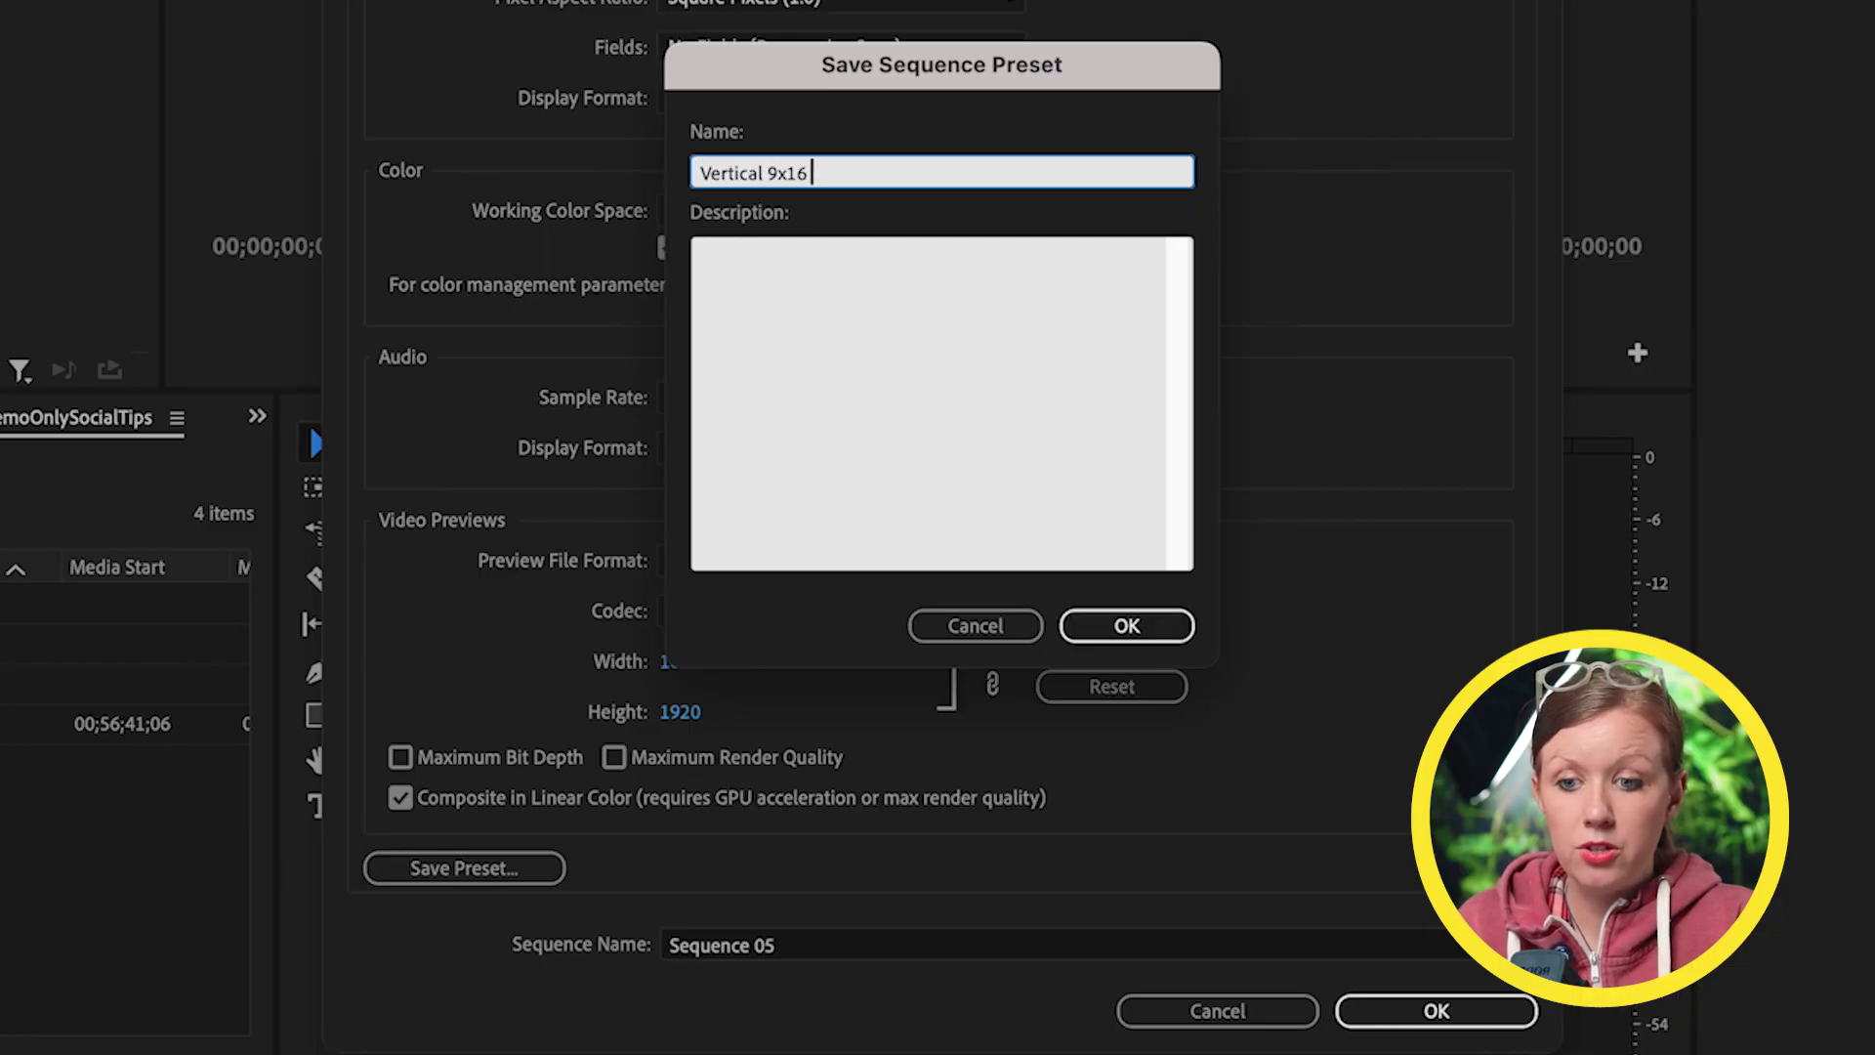
{"action": "left_click", "coordinate": [1156, 643]}
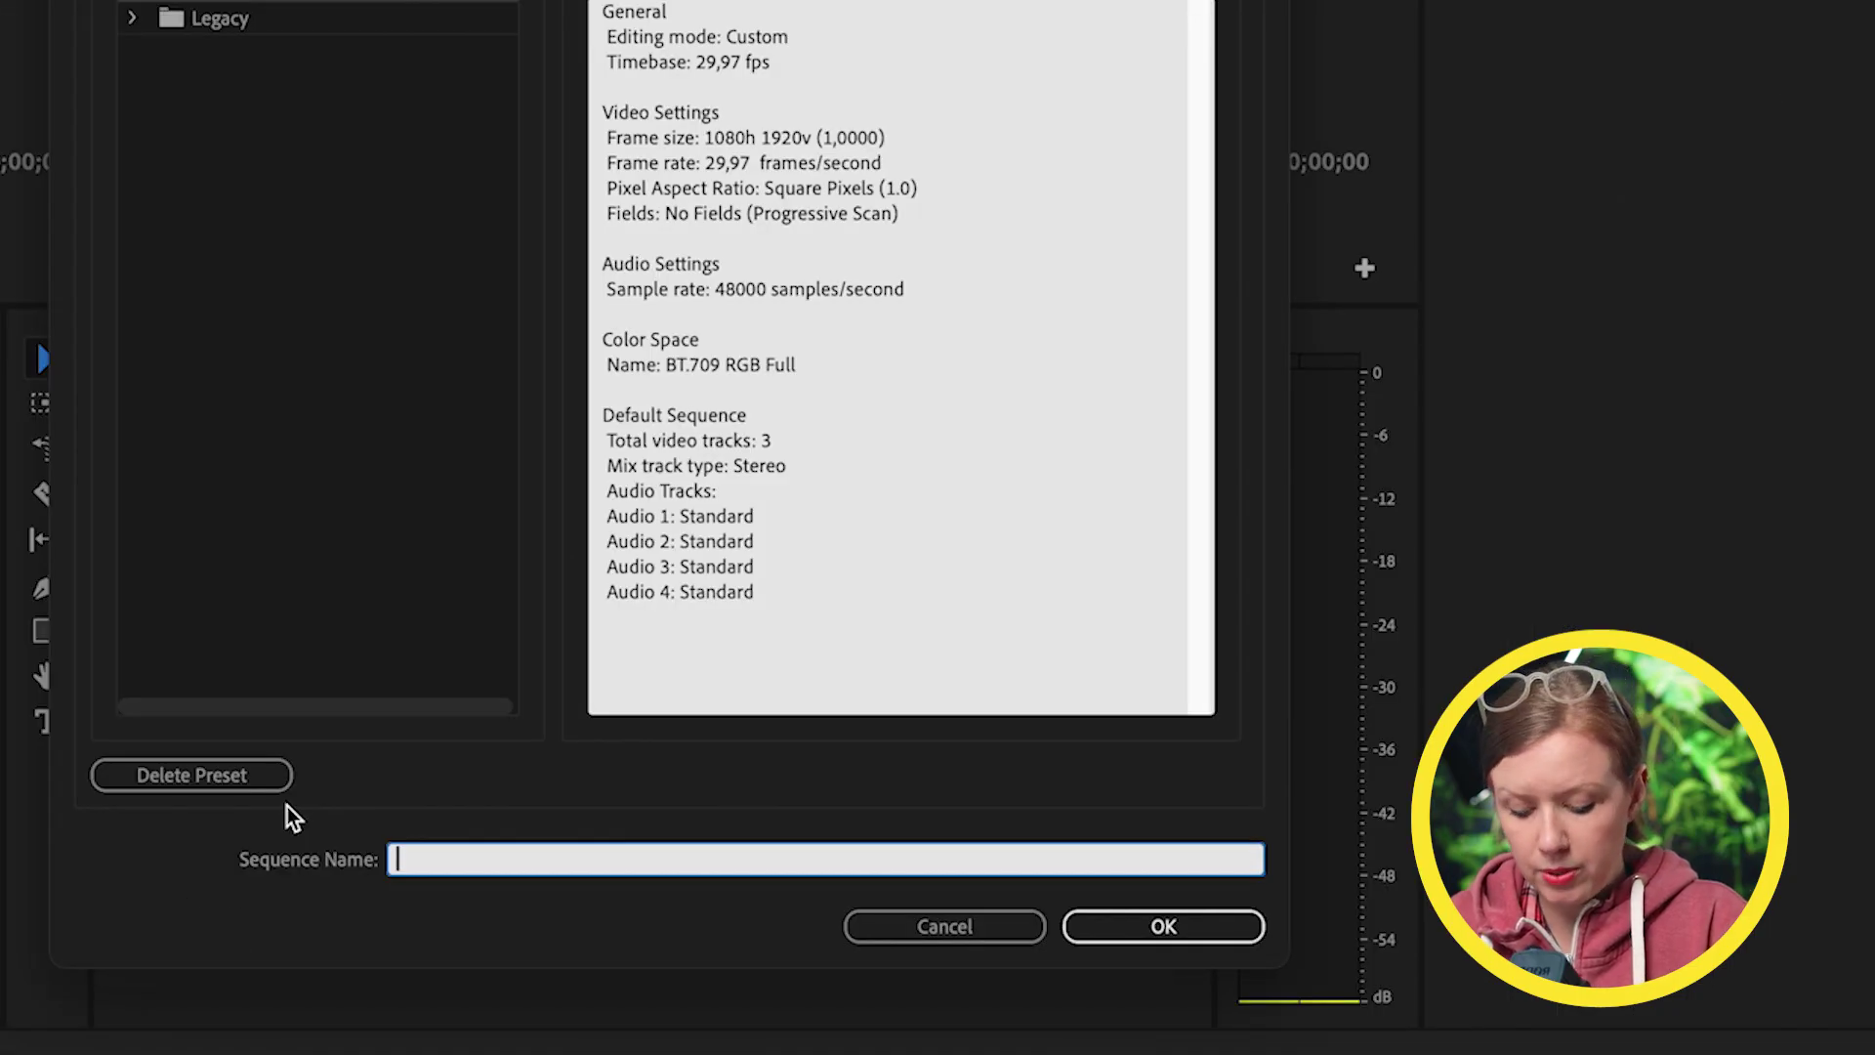
{"action": "type", "text": "V1 Vertical Edit"}
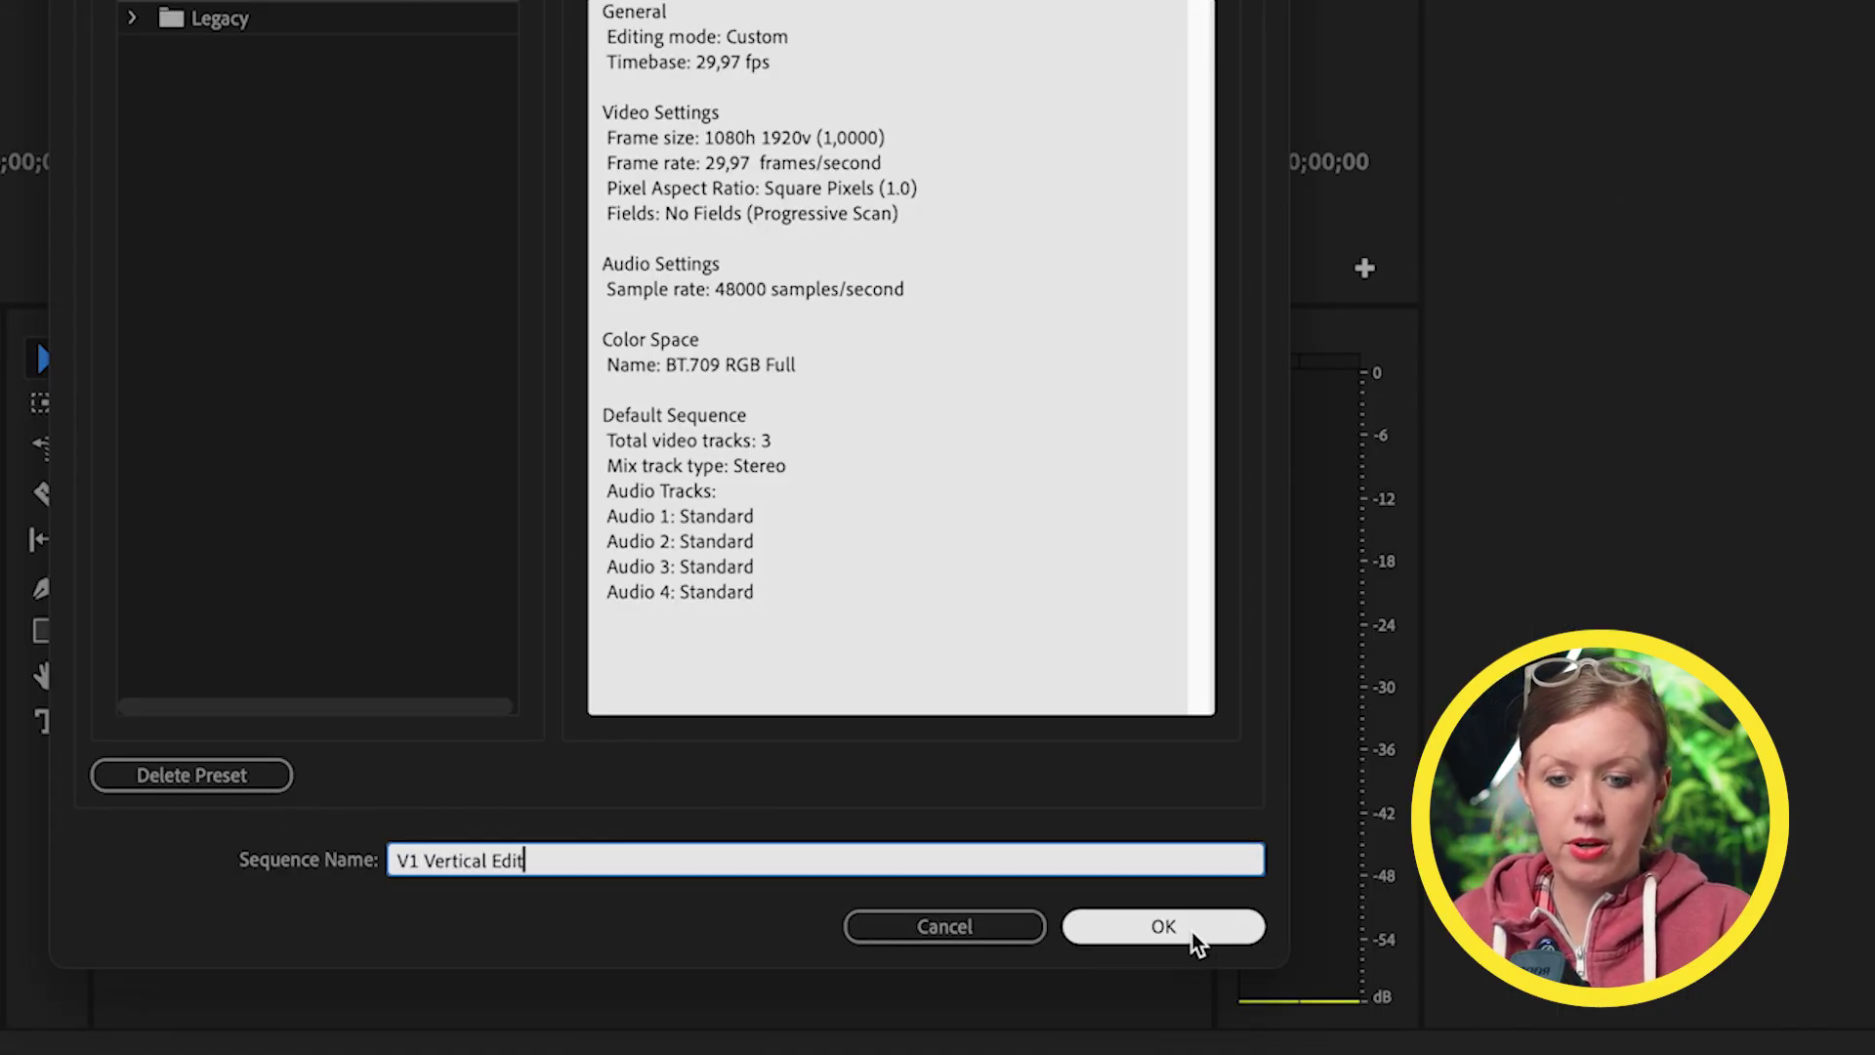
{"action": "left_click", "coordinate": [1193, 936]}
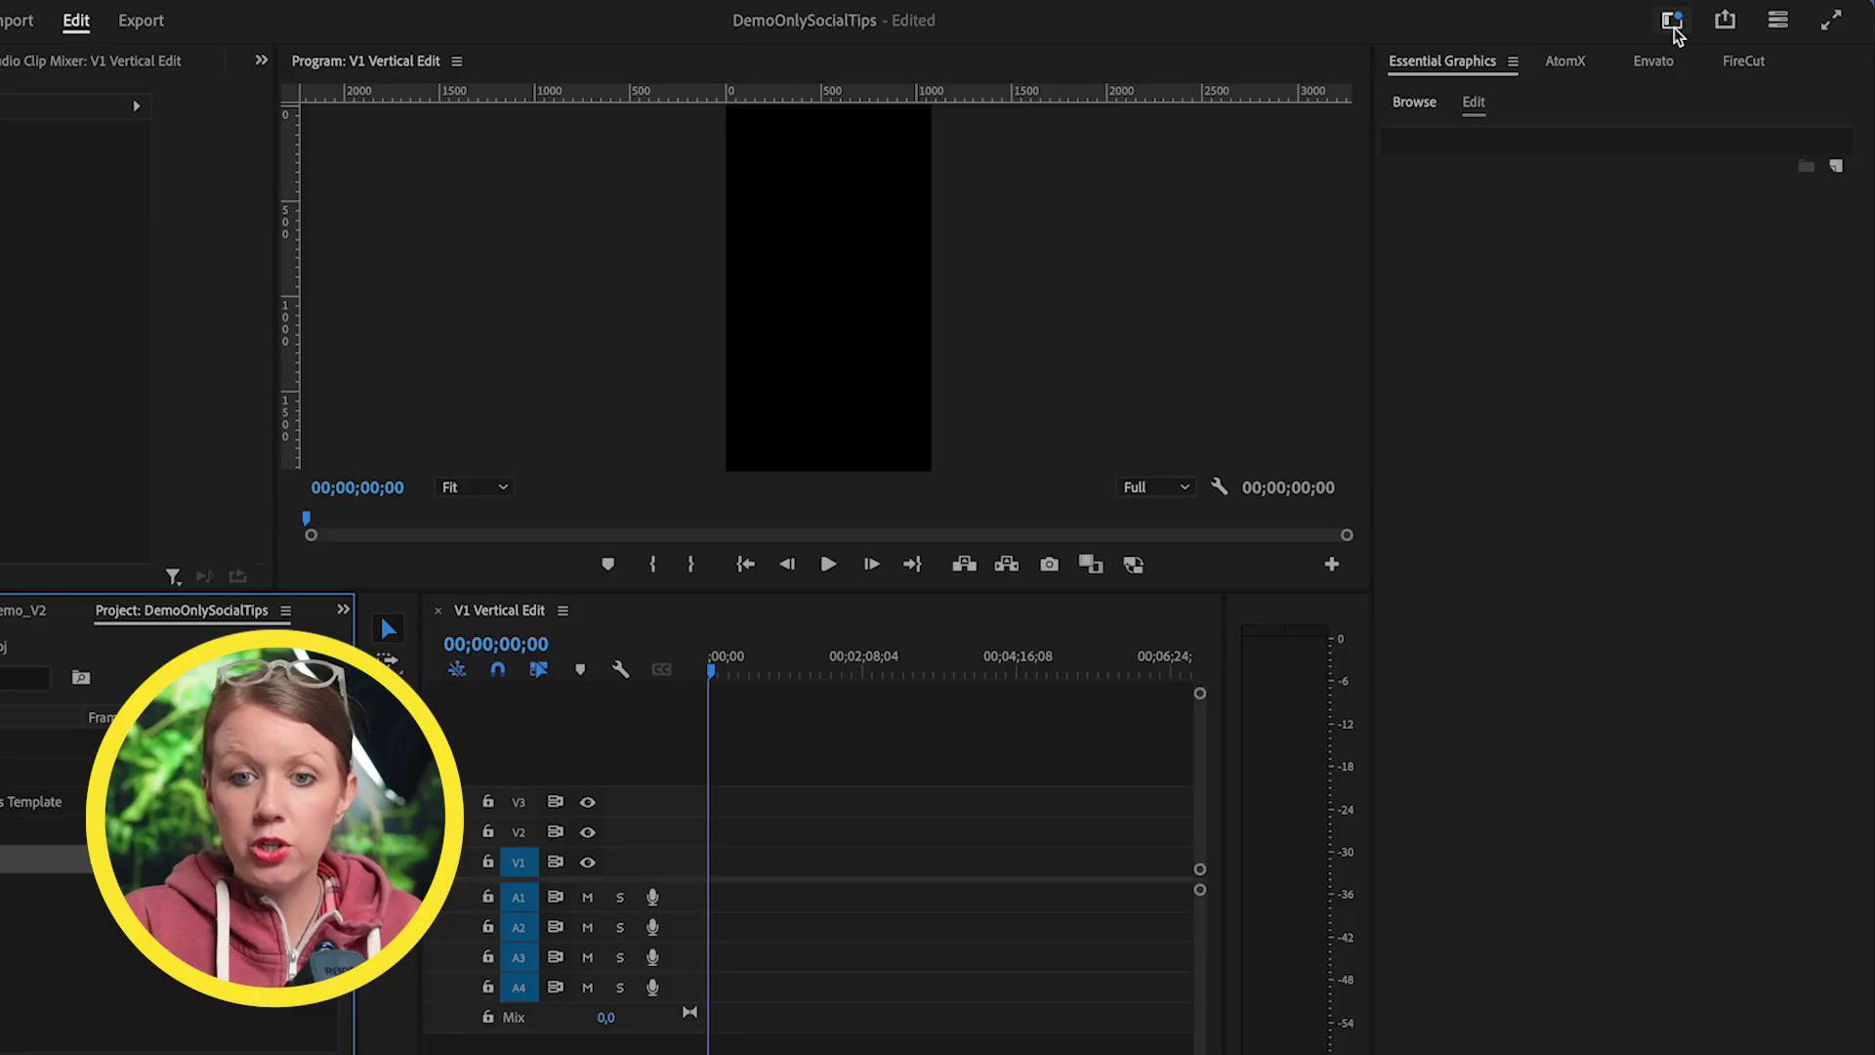
- Switch to the Vertical workspace and move the playhead to 00;01;28;29
{"action": "left_click", "coordinate": [1668, 24]}
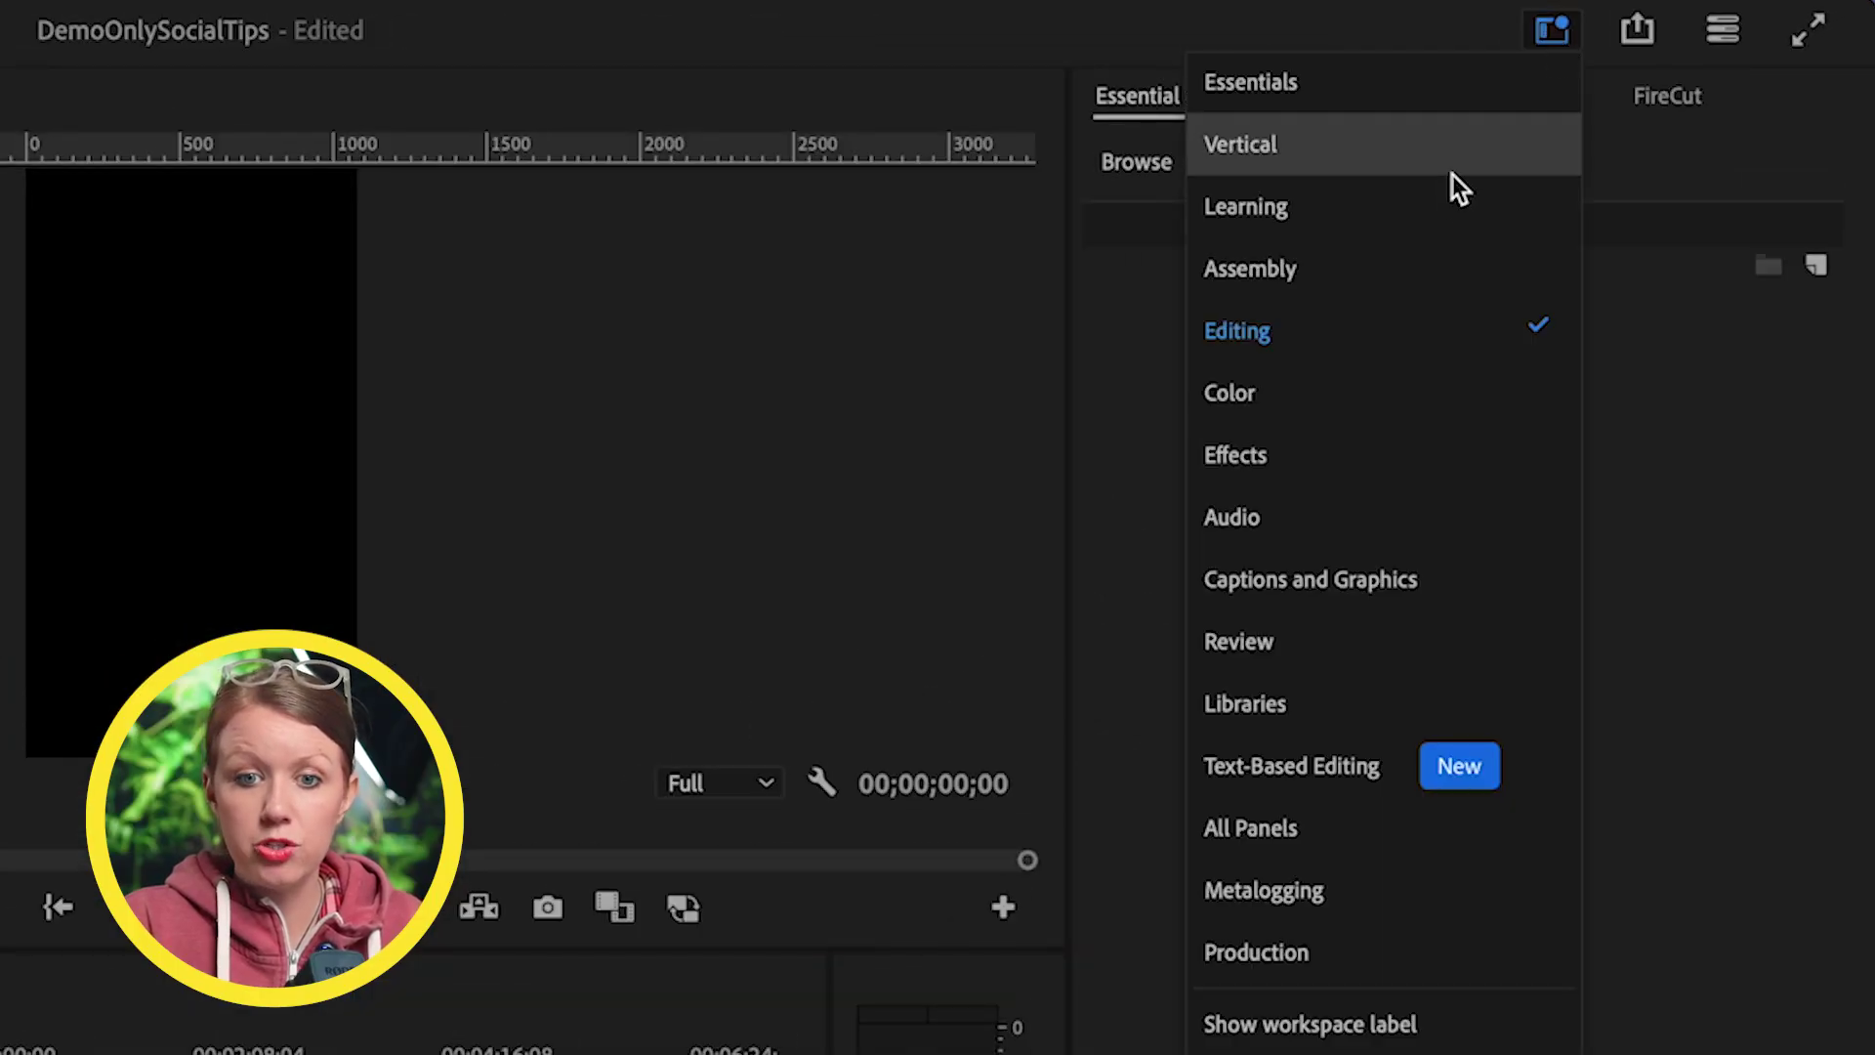
{"action": "left_click", "coordinate": [1461, 155]}
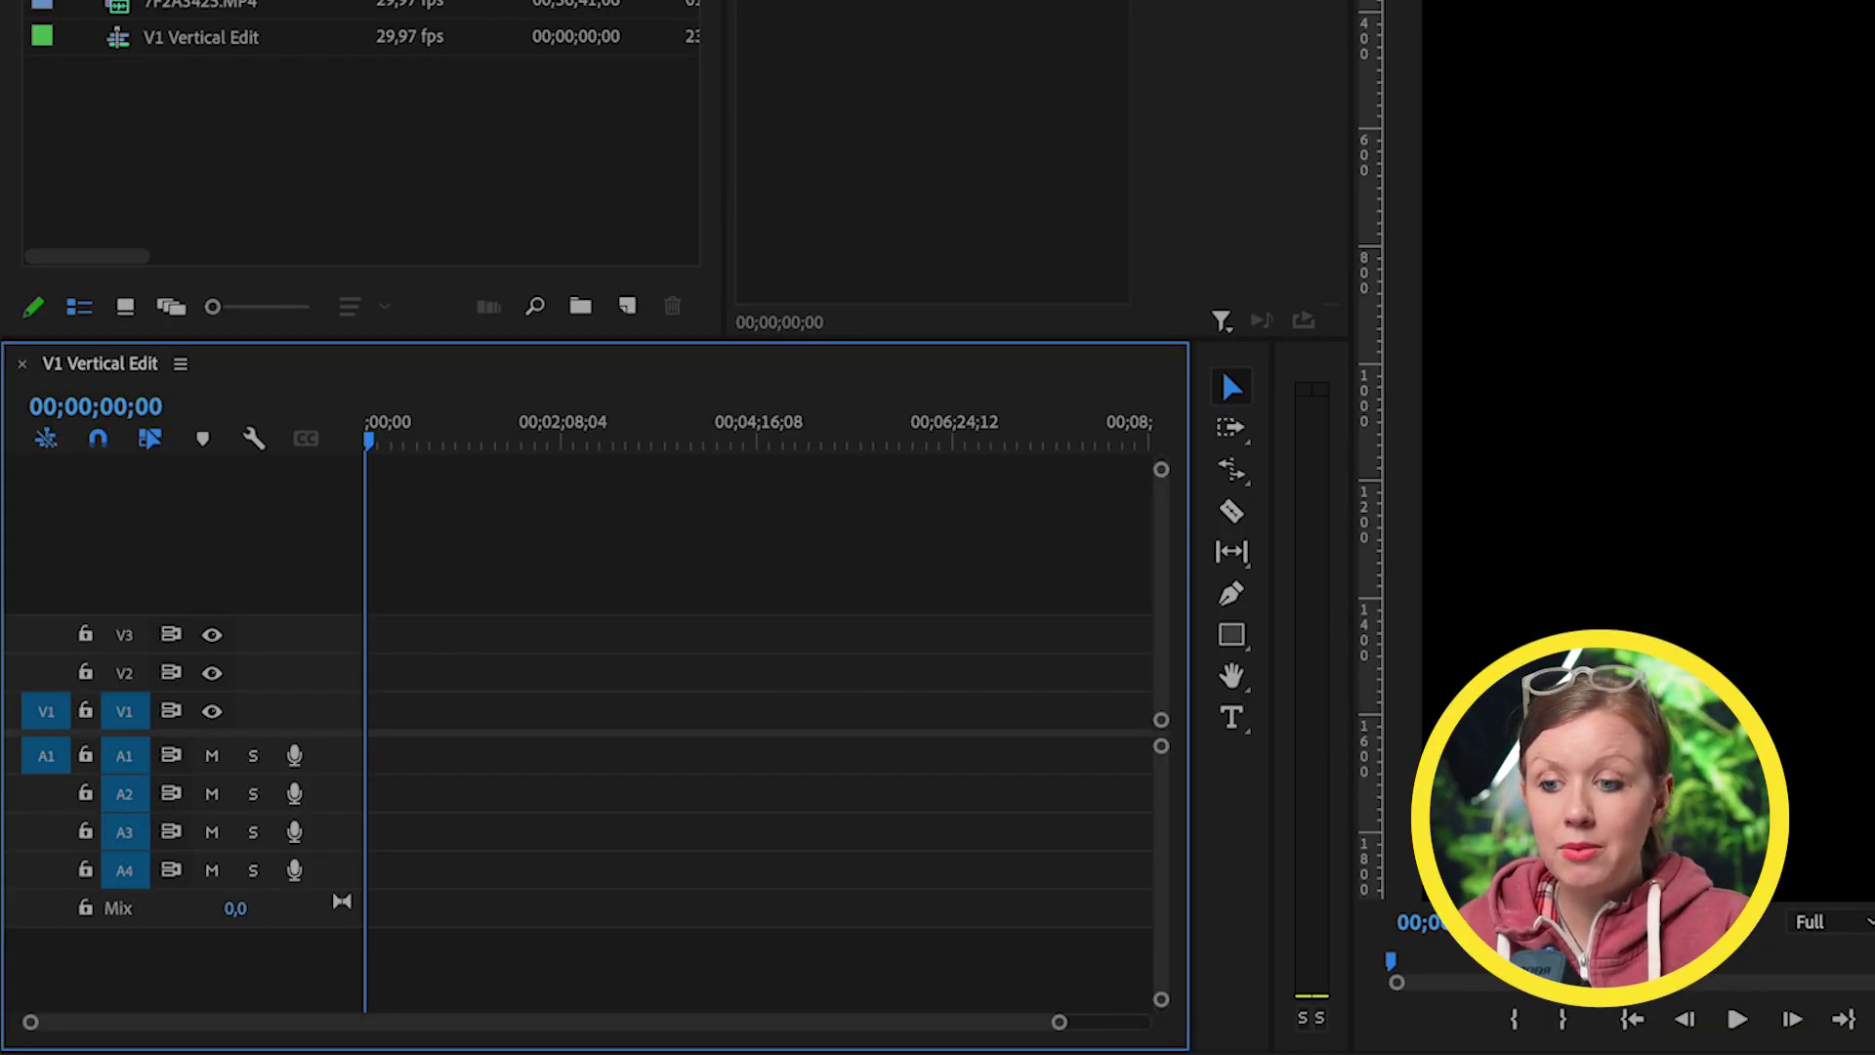
{"action": "mouse_move", "coordinate": [402, 440]}
{"action": "left_mouse_down"}
{"action": "mouse_move", "coordinate": [502, 447]}
{"action": "mouse_move", "coordinate": [368, 439]}
{"action": "left_mouse_up"}
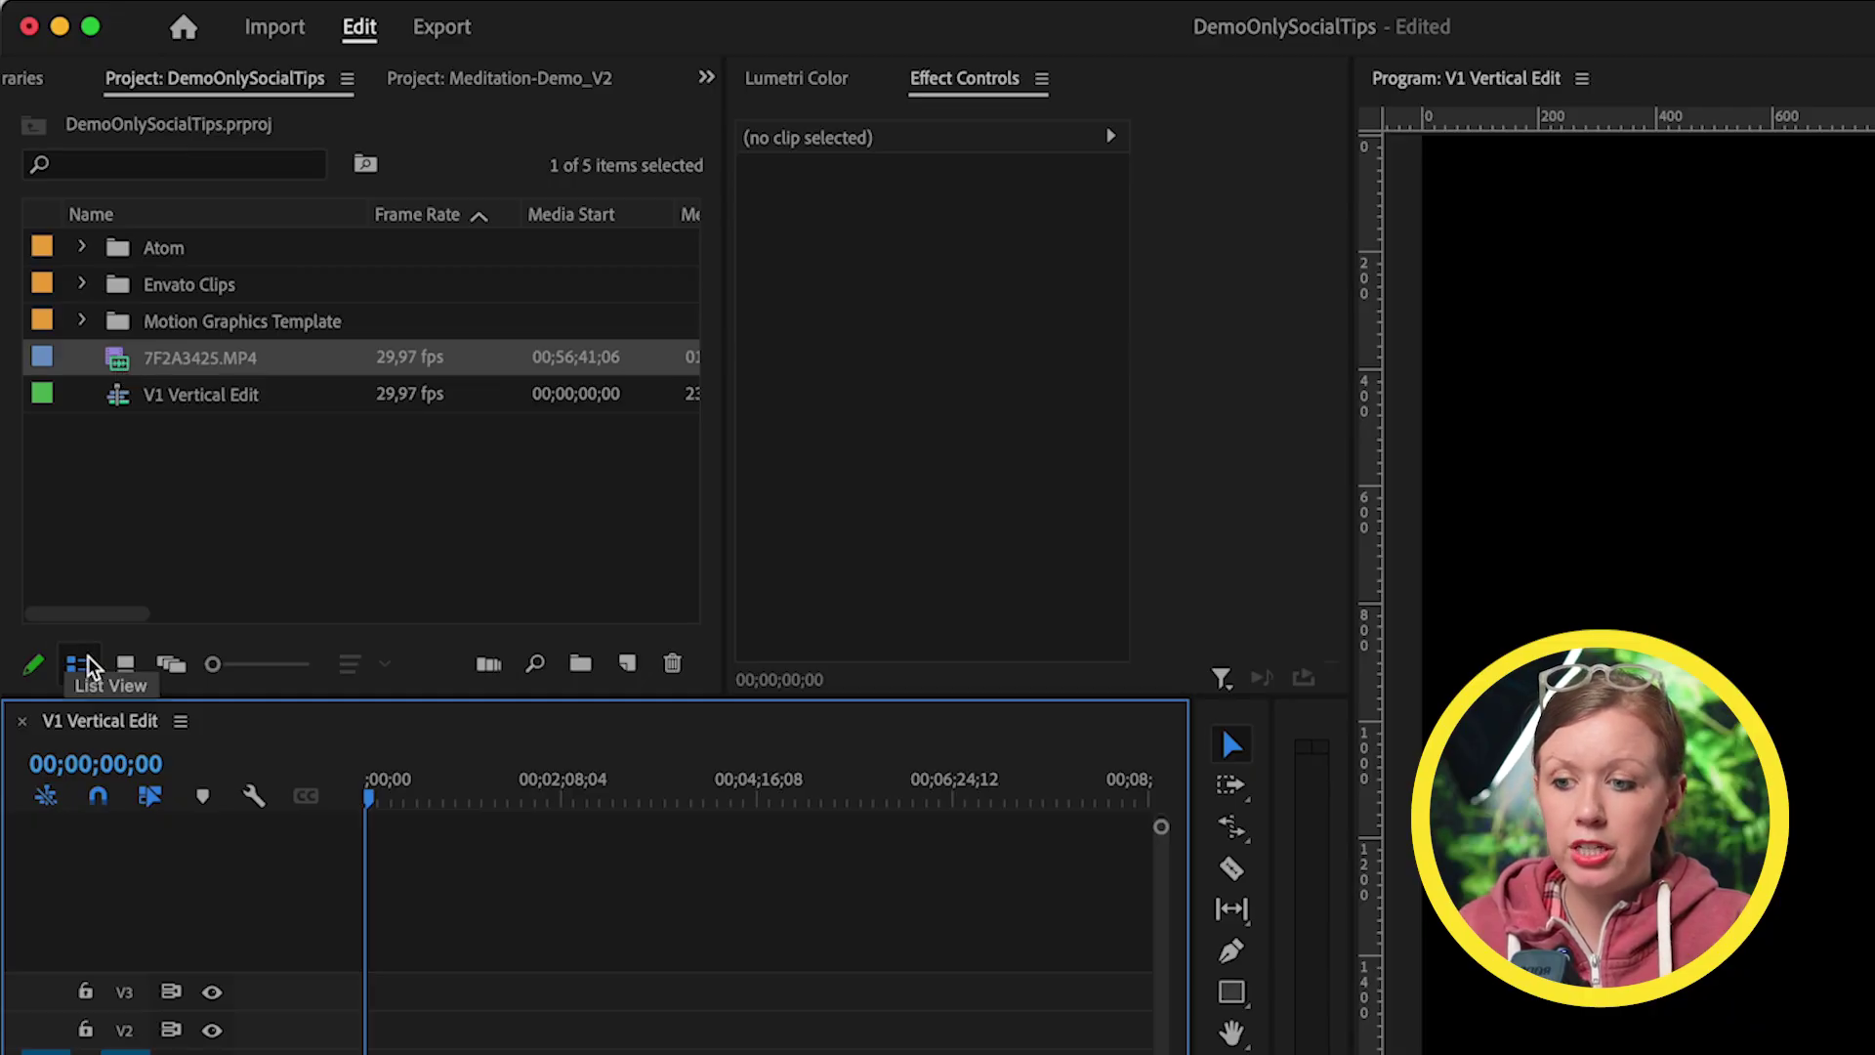
- Add 7F2A3425.MP4 from Icon View to the timeline, keeping the sequence's existing vertical settings
{"action": "left_click", "coordinate": [125, 665]}
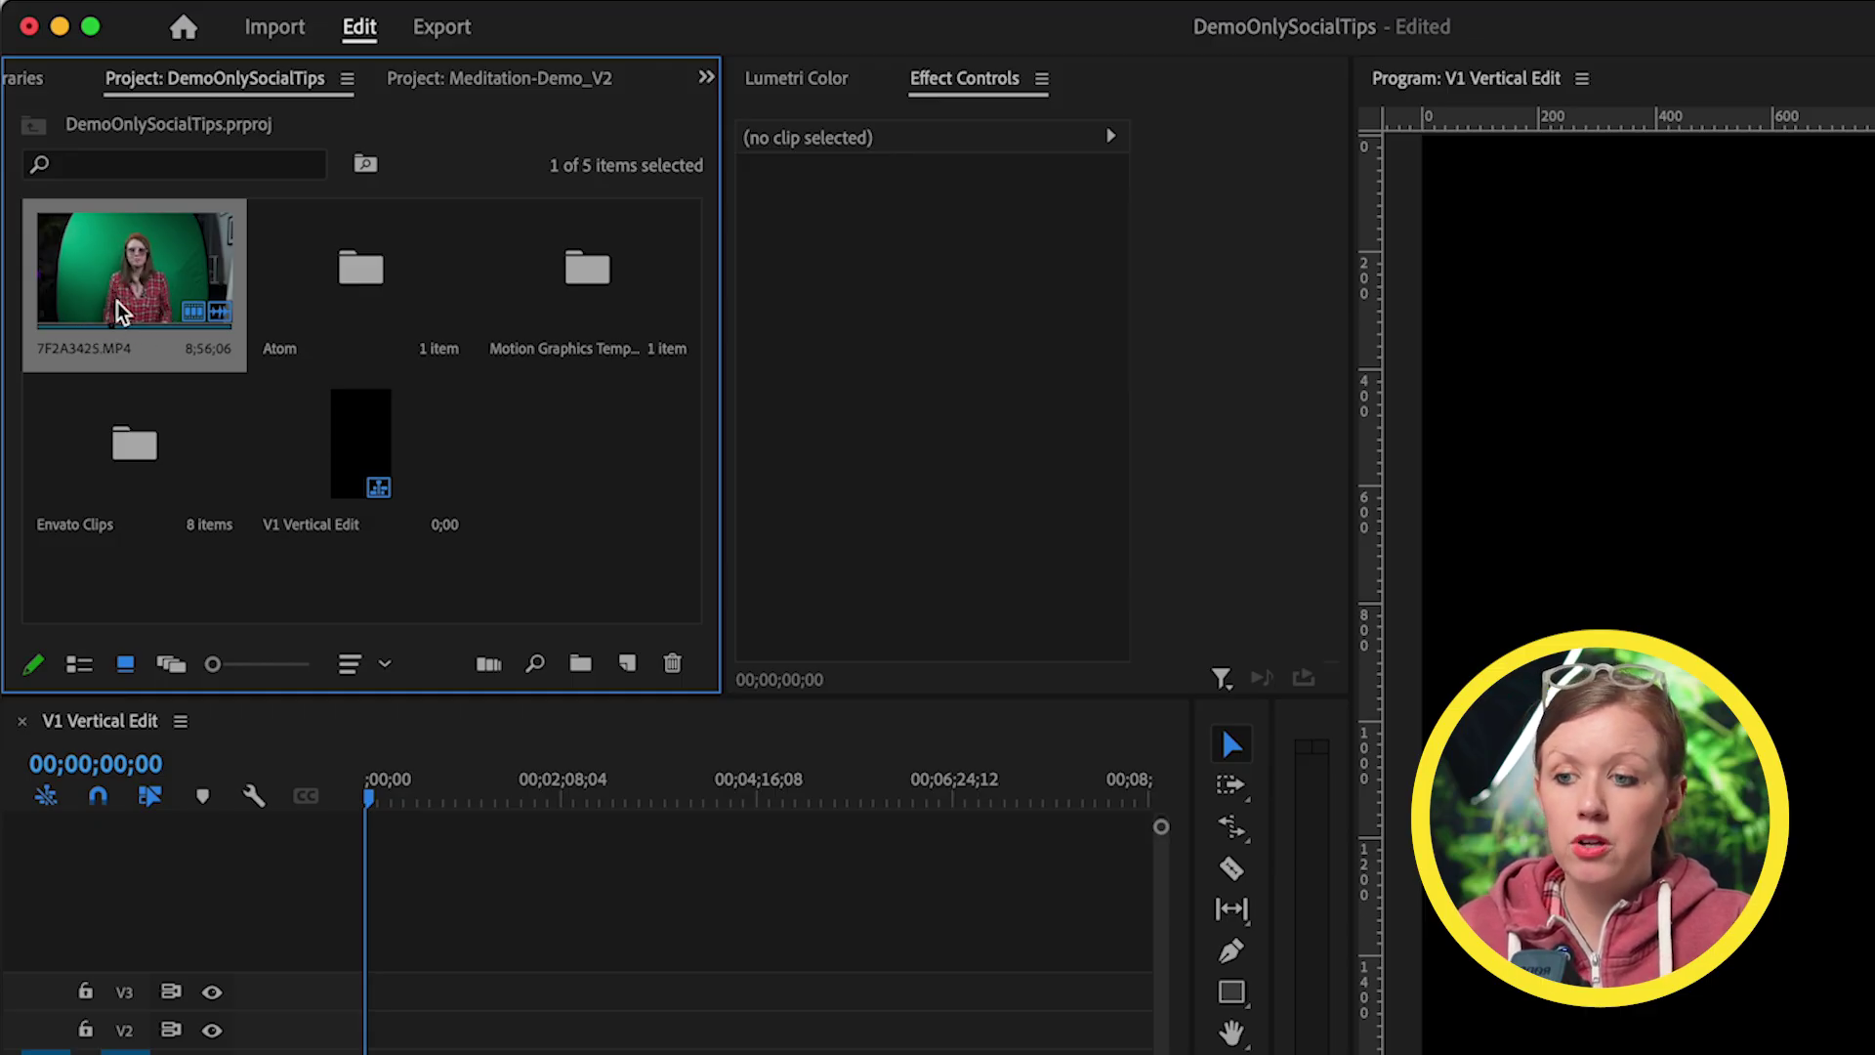
{"action": "left_click_drag", "start_coordinate": [112, 279], "coordinate": [361, 1054]}
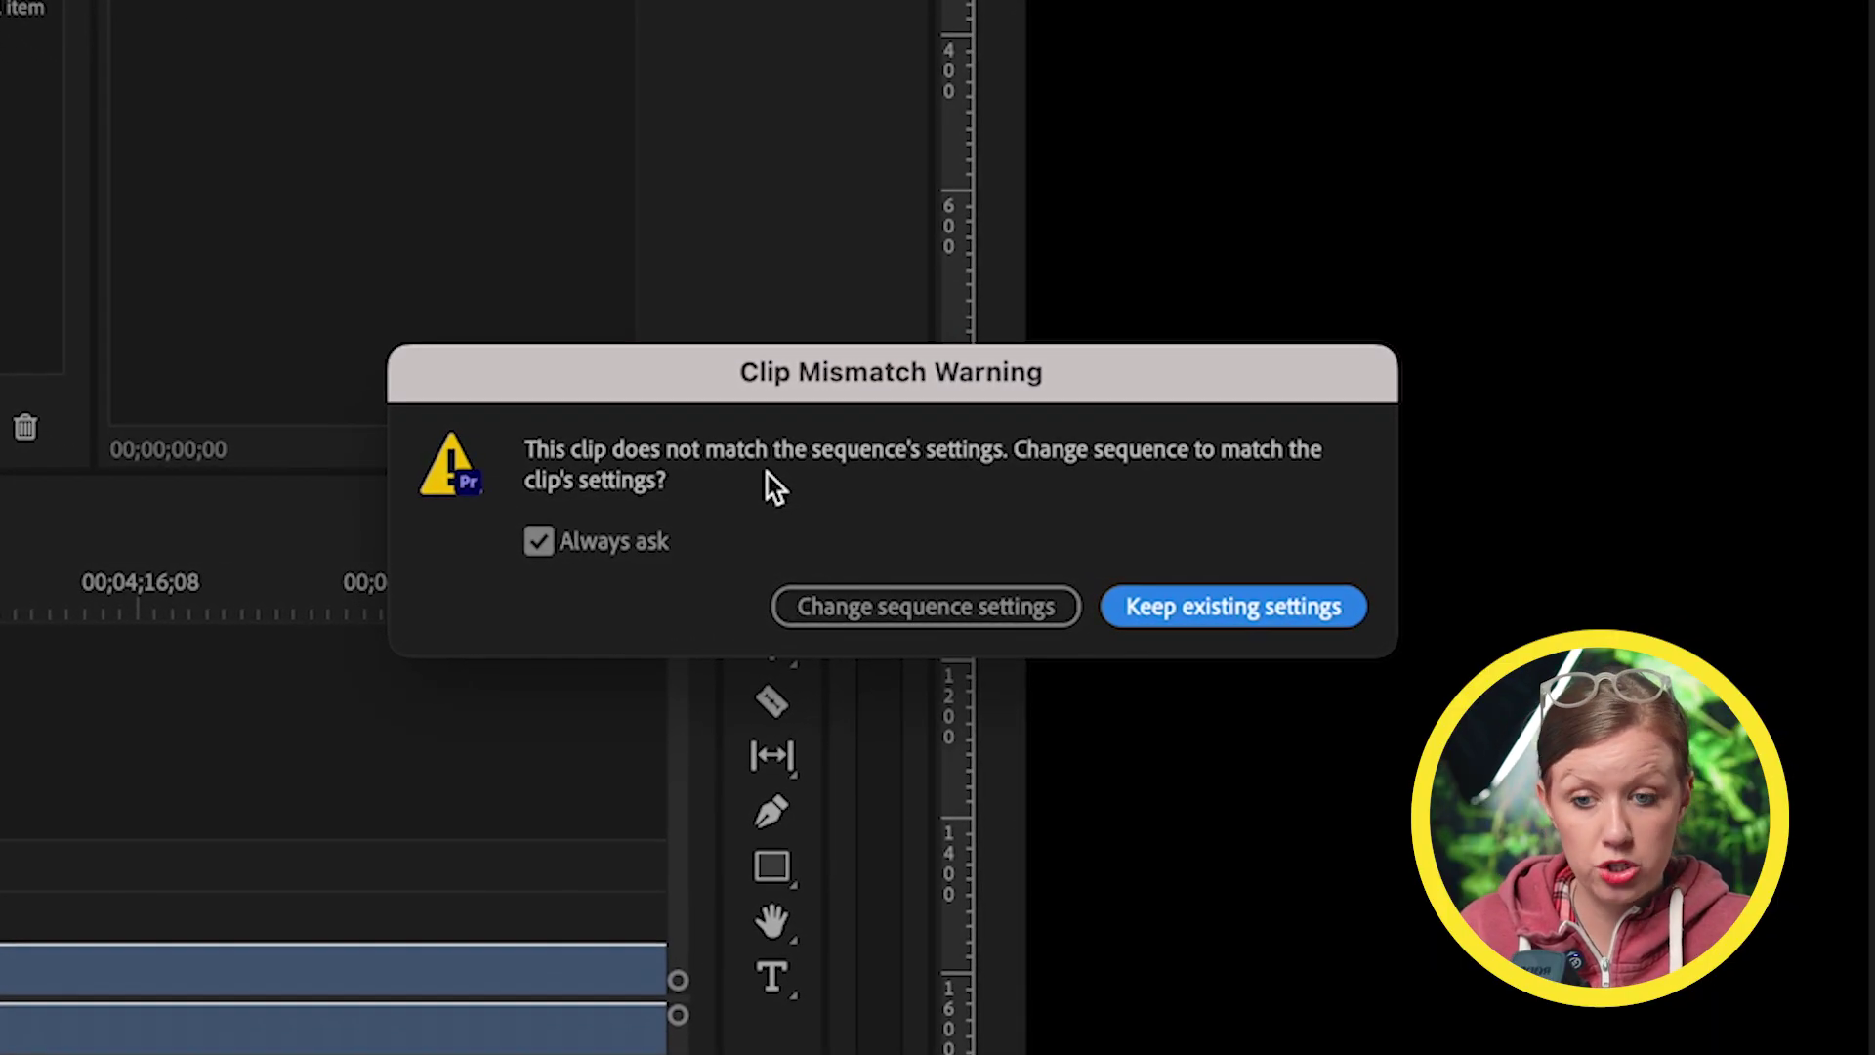
{"action": "left_click", "coordinate": [1220, 617]}
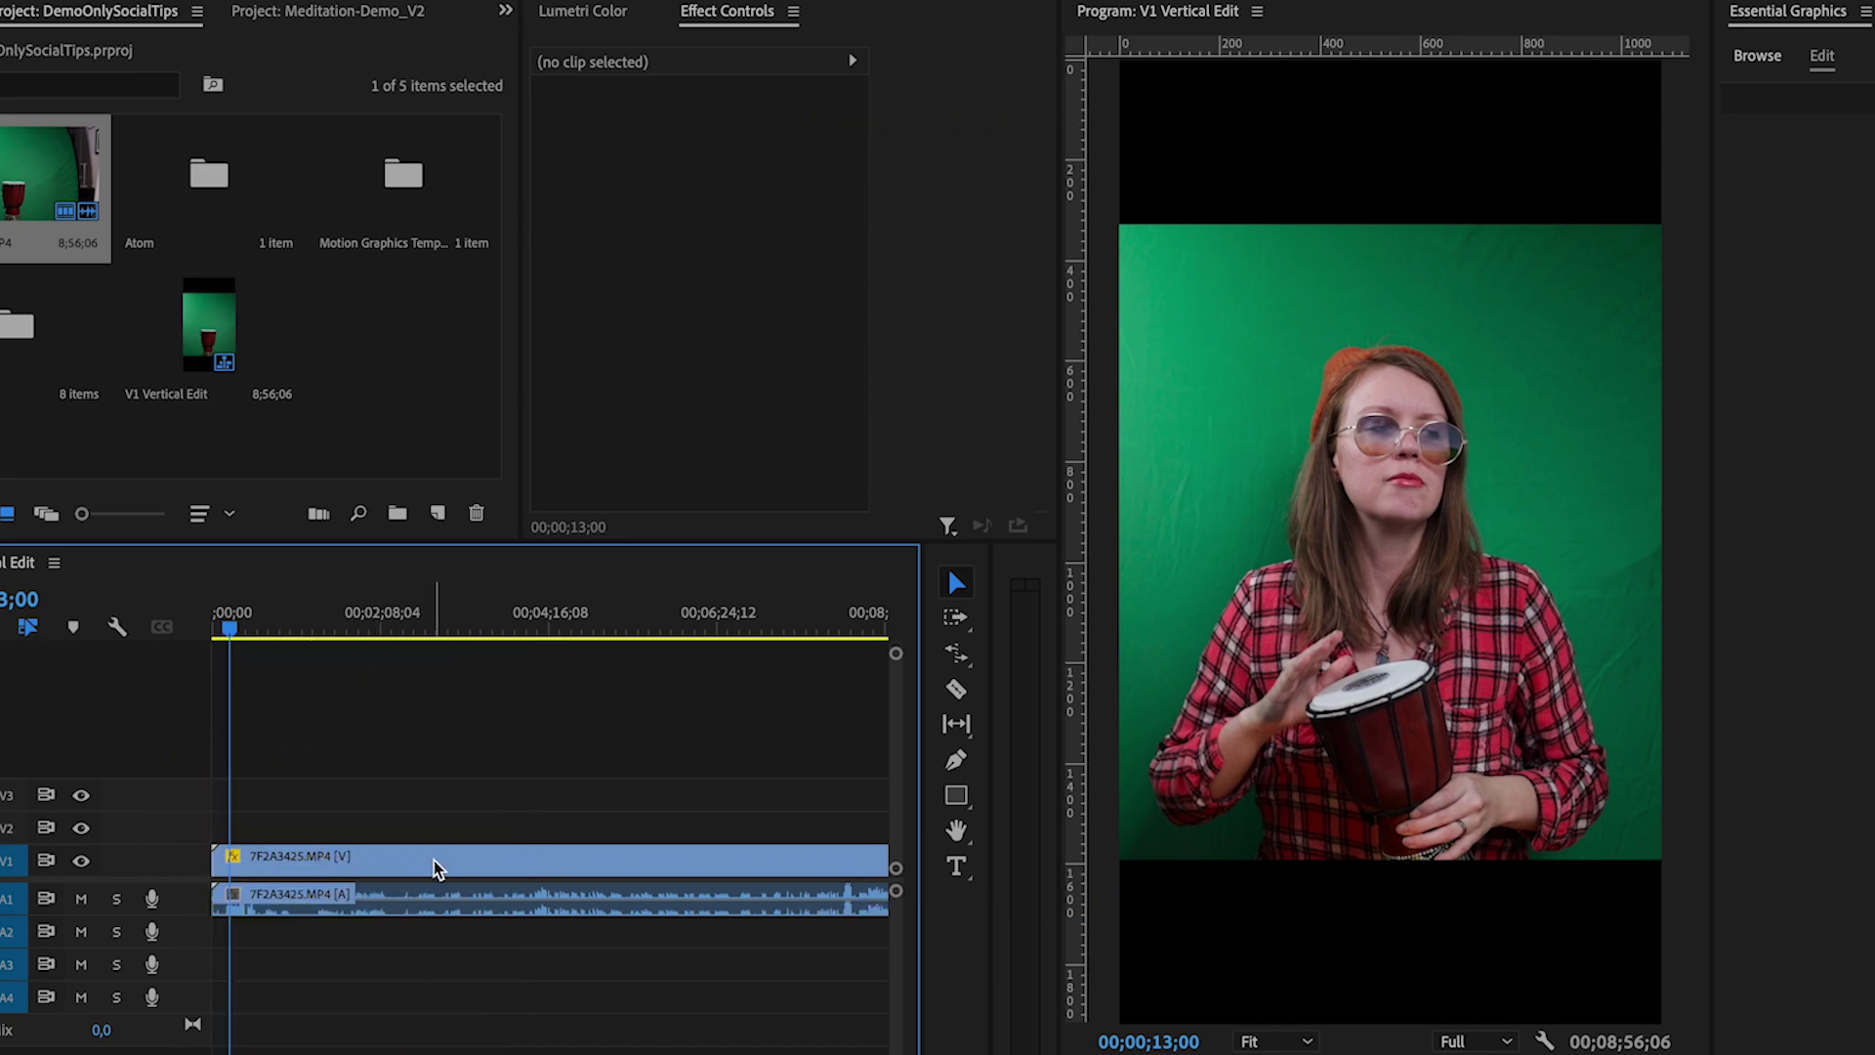
{"action": "left_click", "coordinate": [433, 864]}
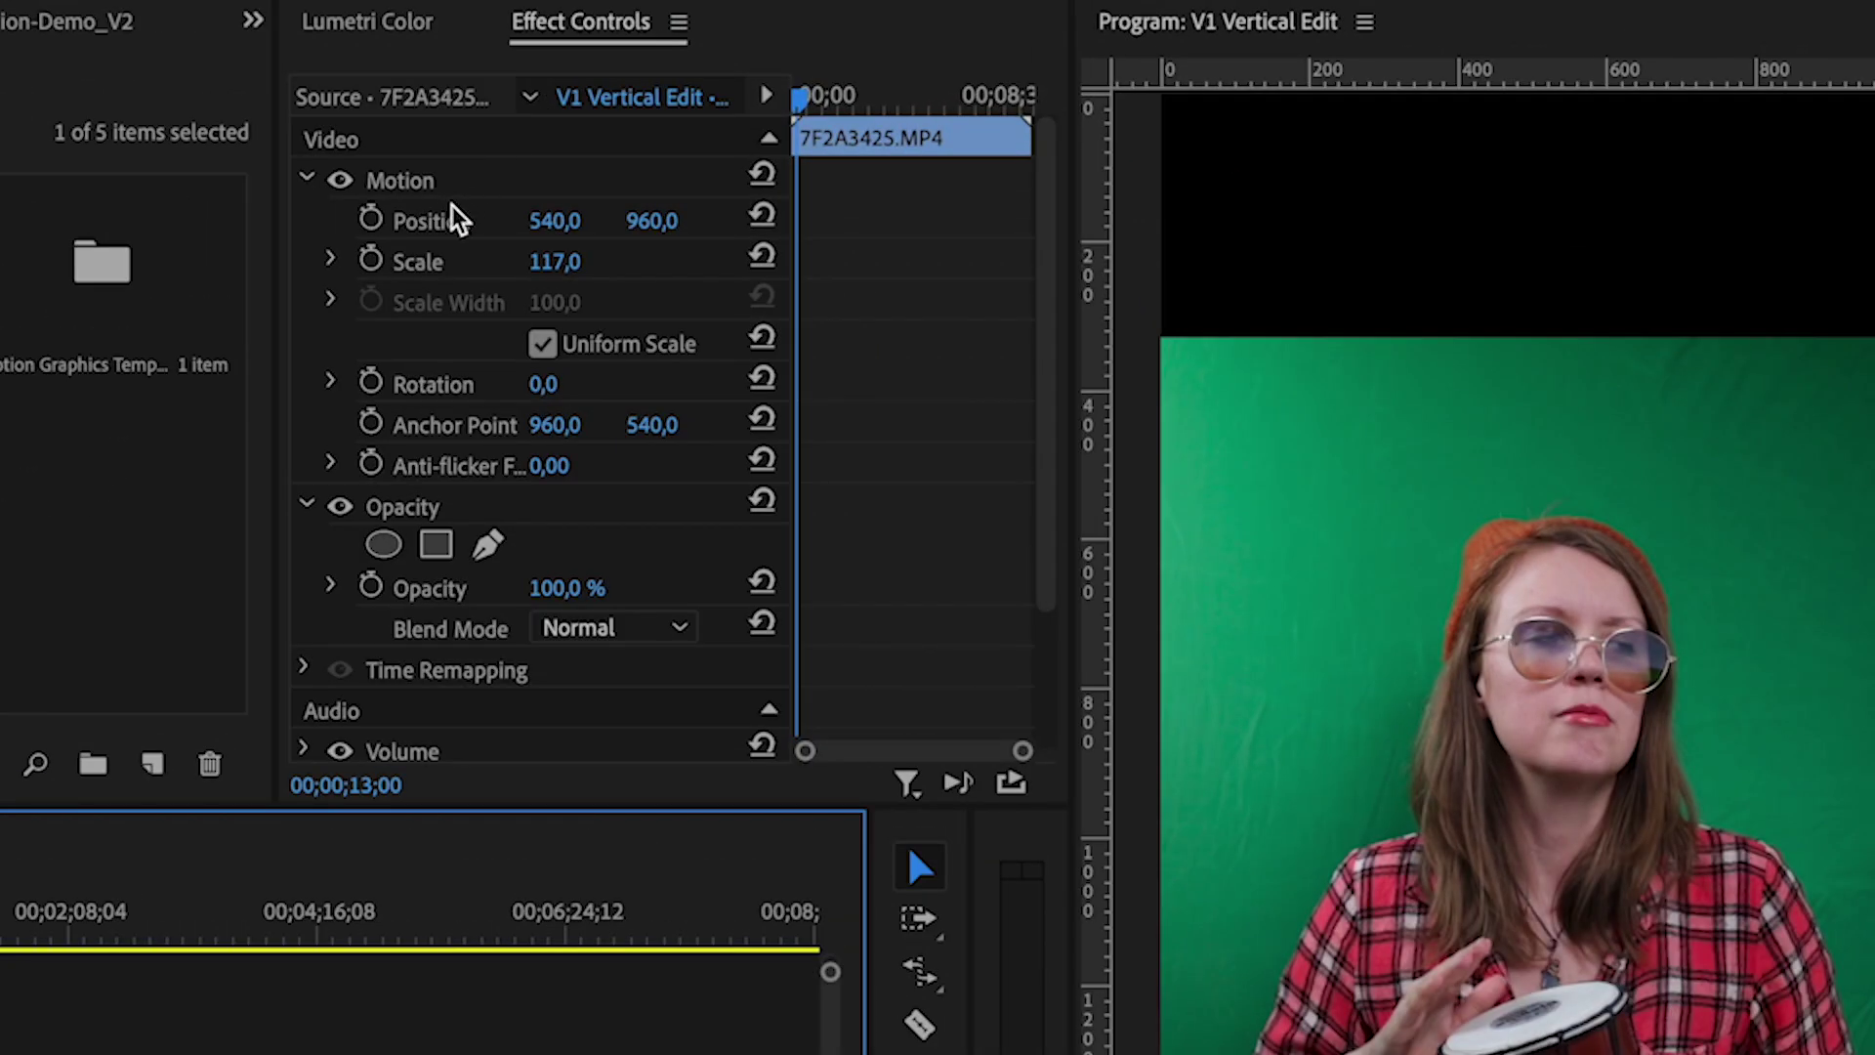
- Scale the green-screen clip to 183.2 at position 547.8, then bring up the .mogrt install dialog
{"action": "left_click_drag", "start_coordinate": [544, 281], "coordinate": [586, 280]}
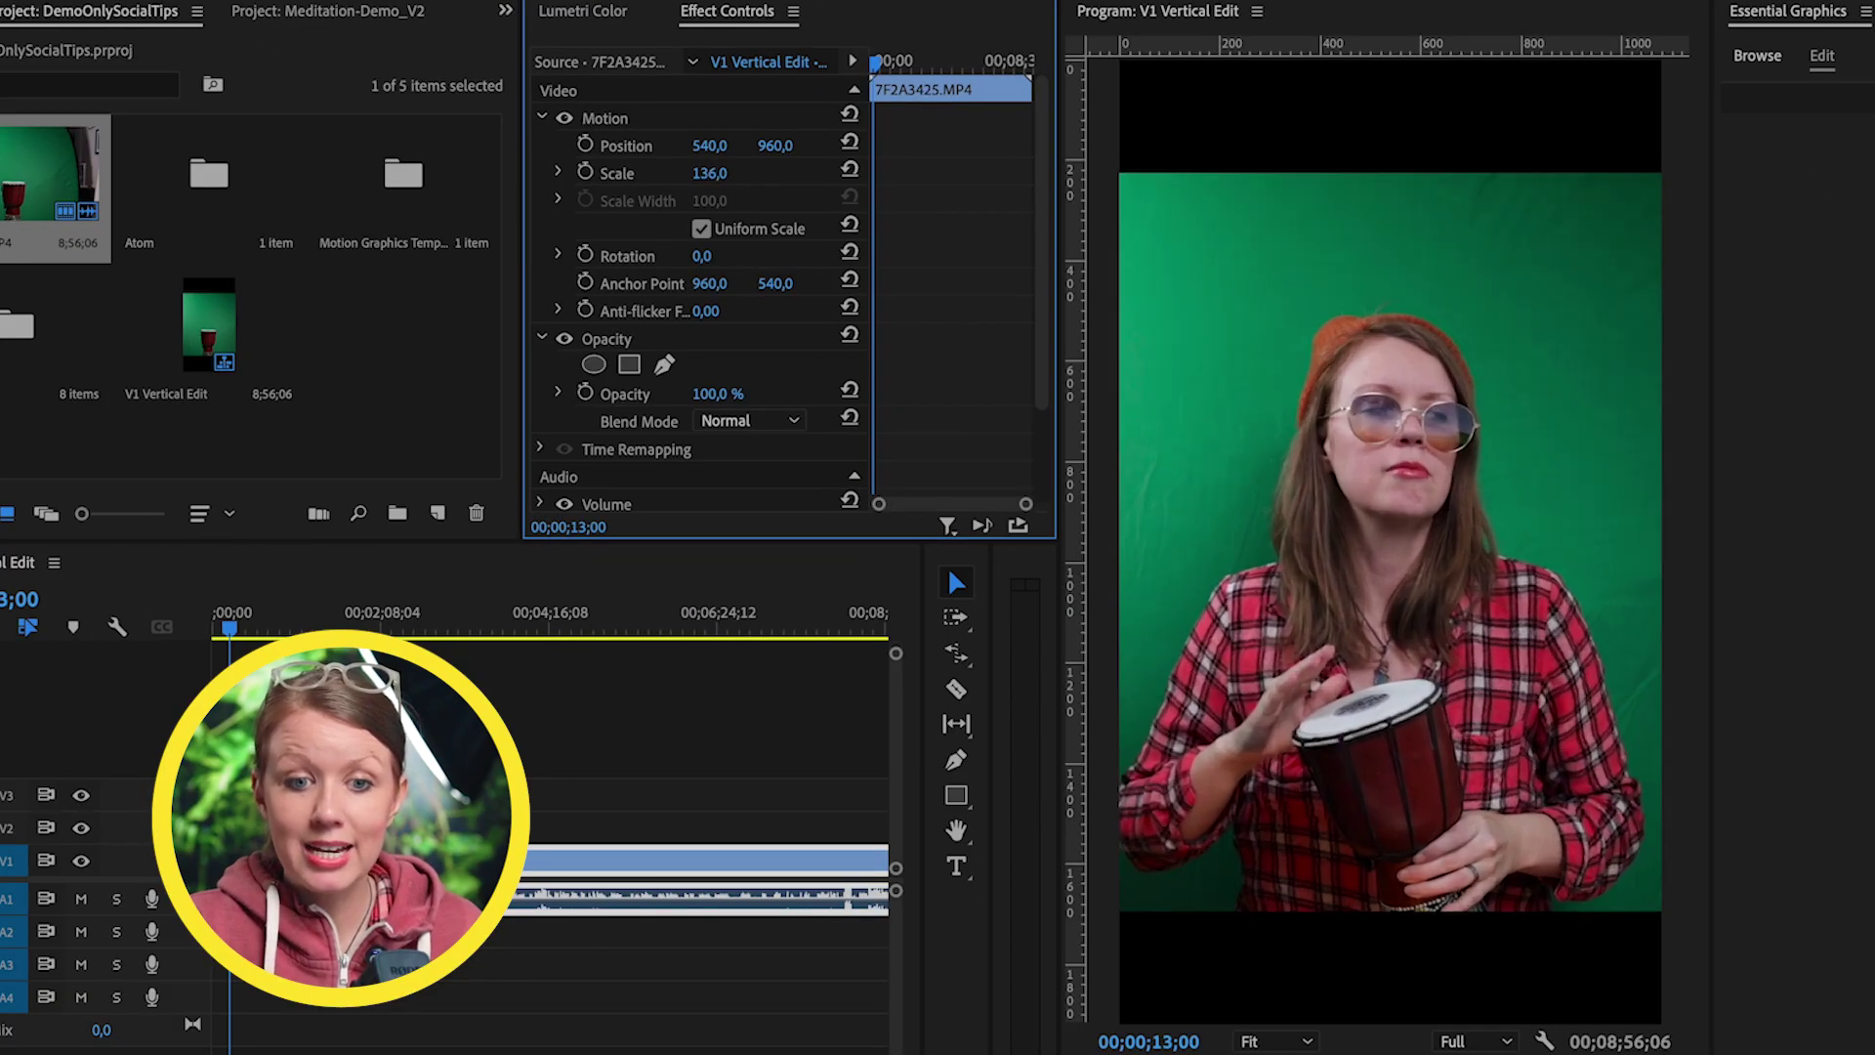
{"action": "left_click_drag", "start_coordinate": [791, 173], "coordinate": [765, 172]}
{"action": "left_click", "coordinate": [630, 121]}
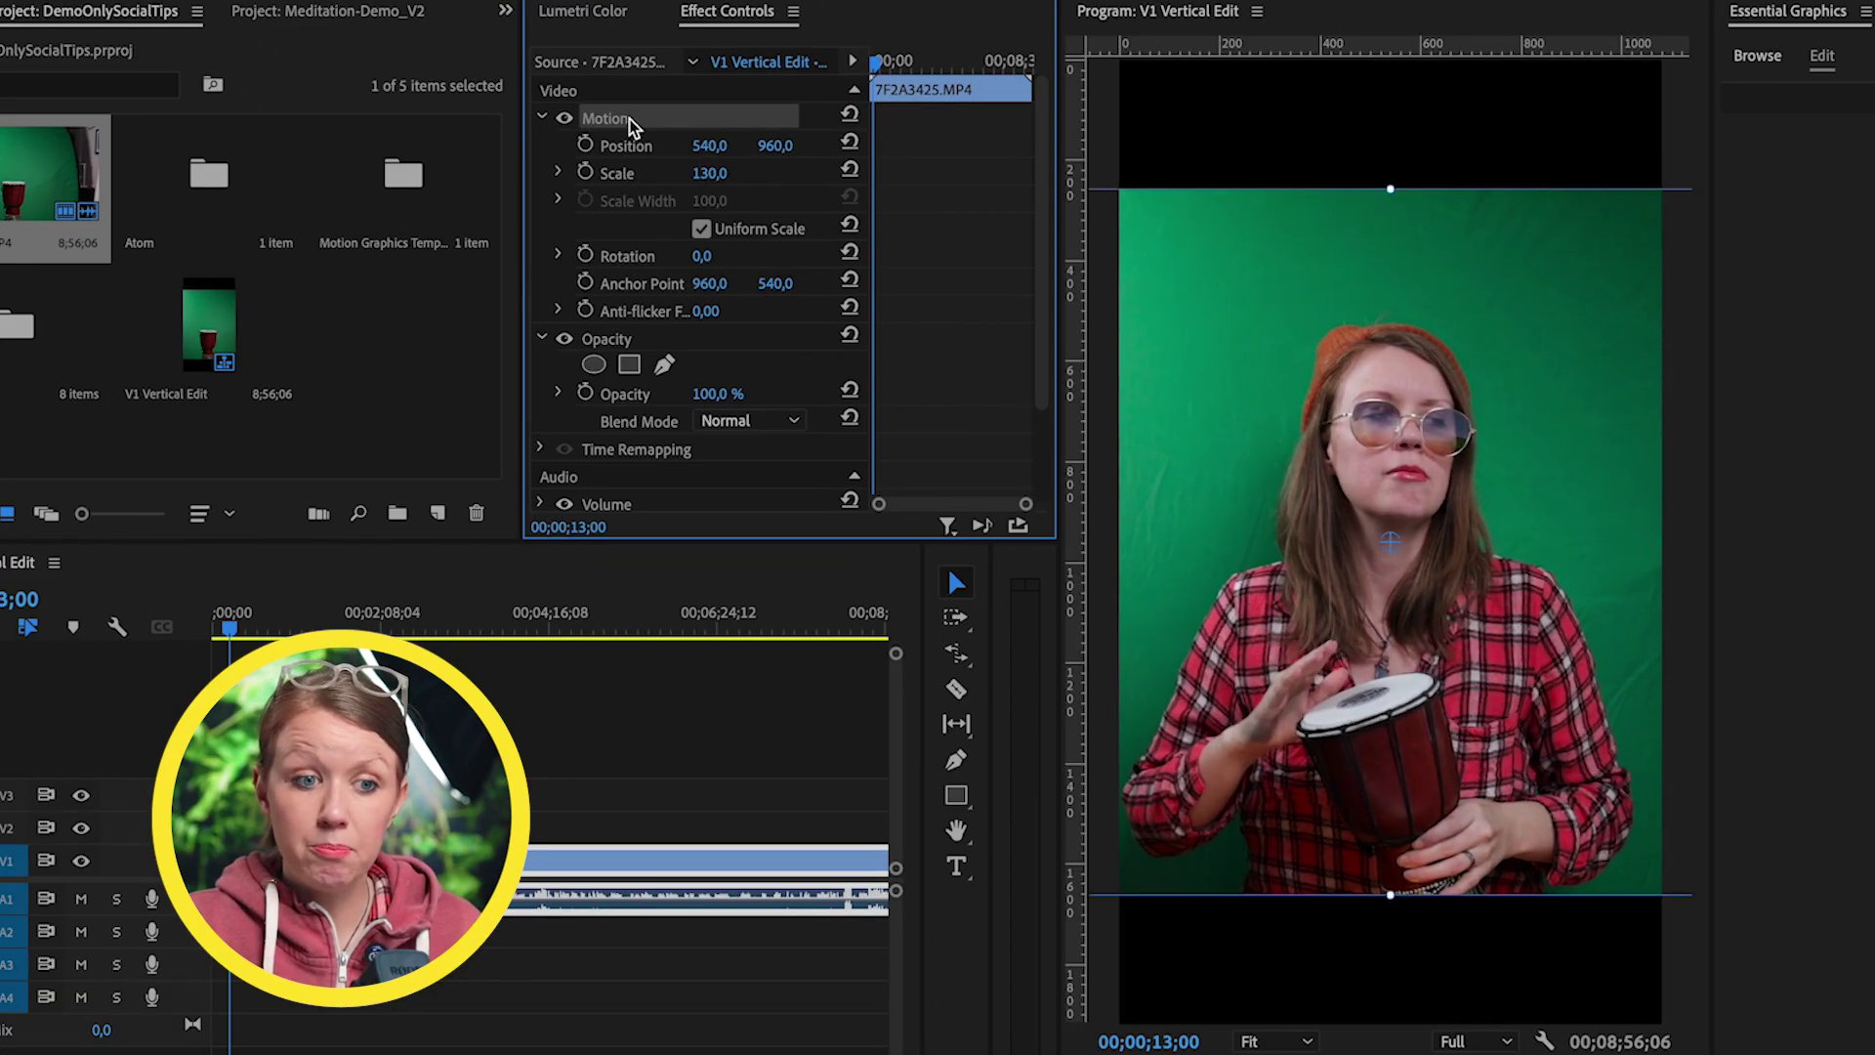
{"action": "left_click_drag", "start_coordinate": [1395, 901], "coordinate": [1391, 1040]}
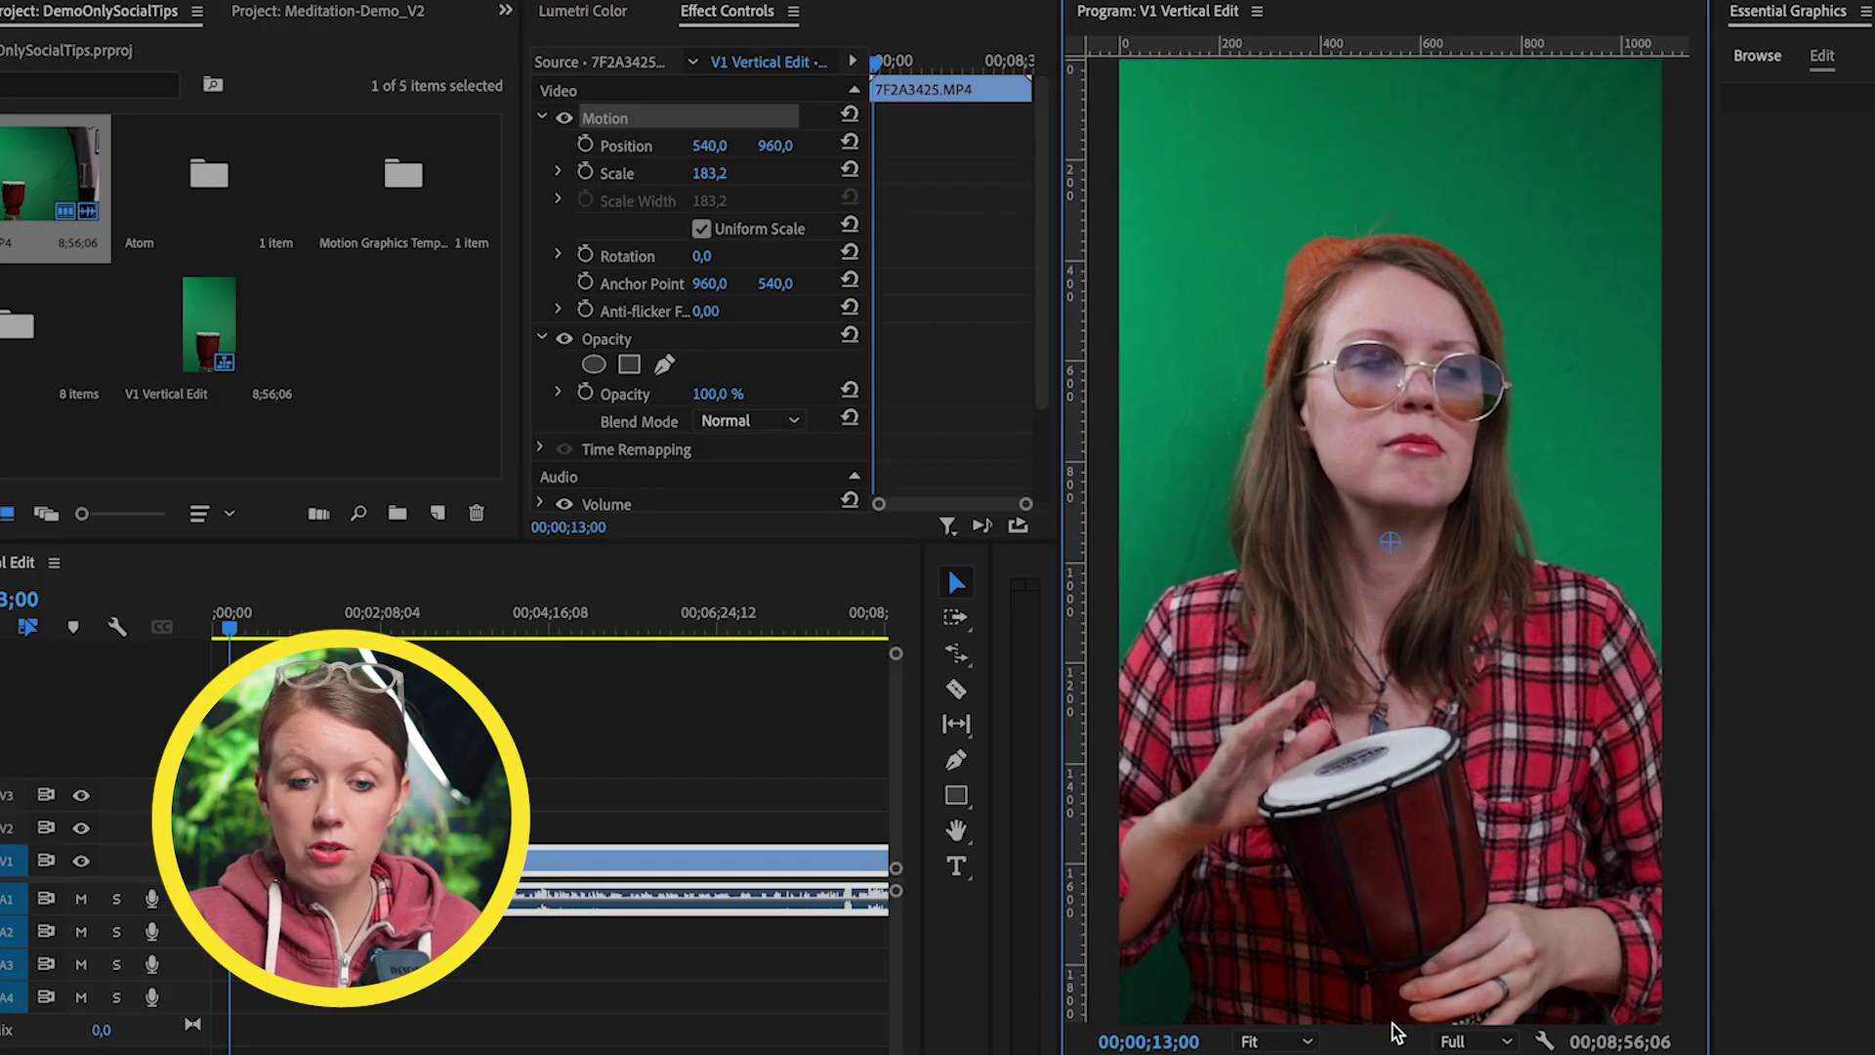
{"action": "left_click_drag", "start_coordinate": [1304, 558], "coordinate": [1291, 556]}
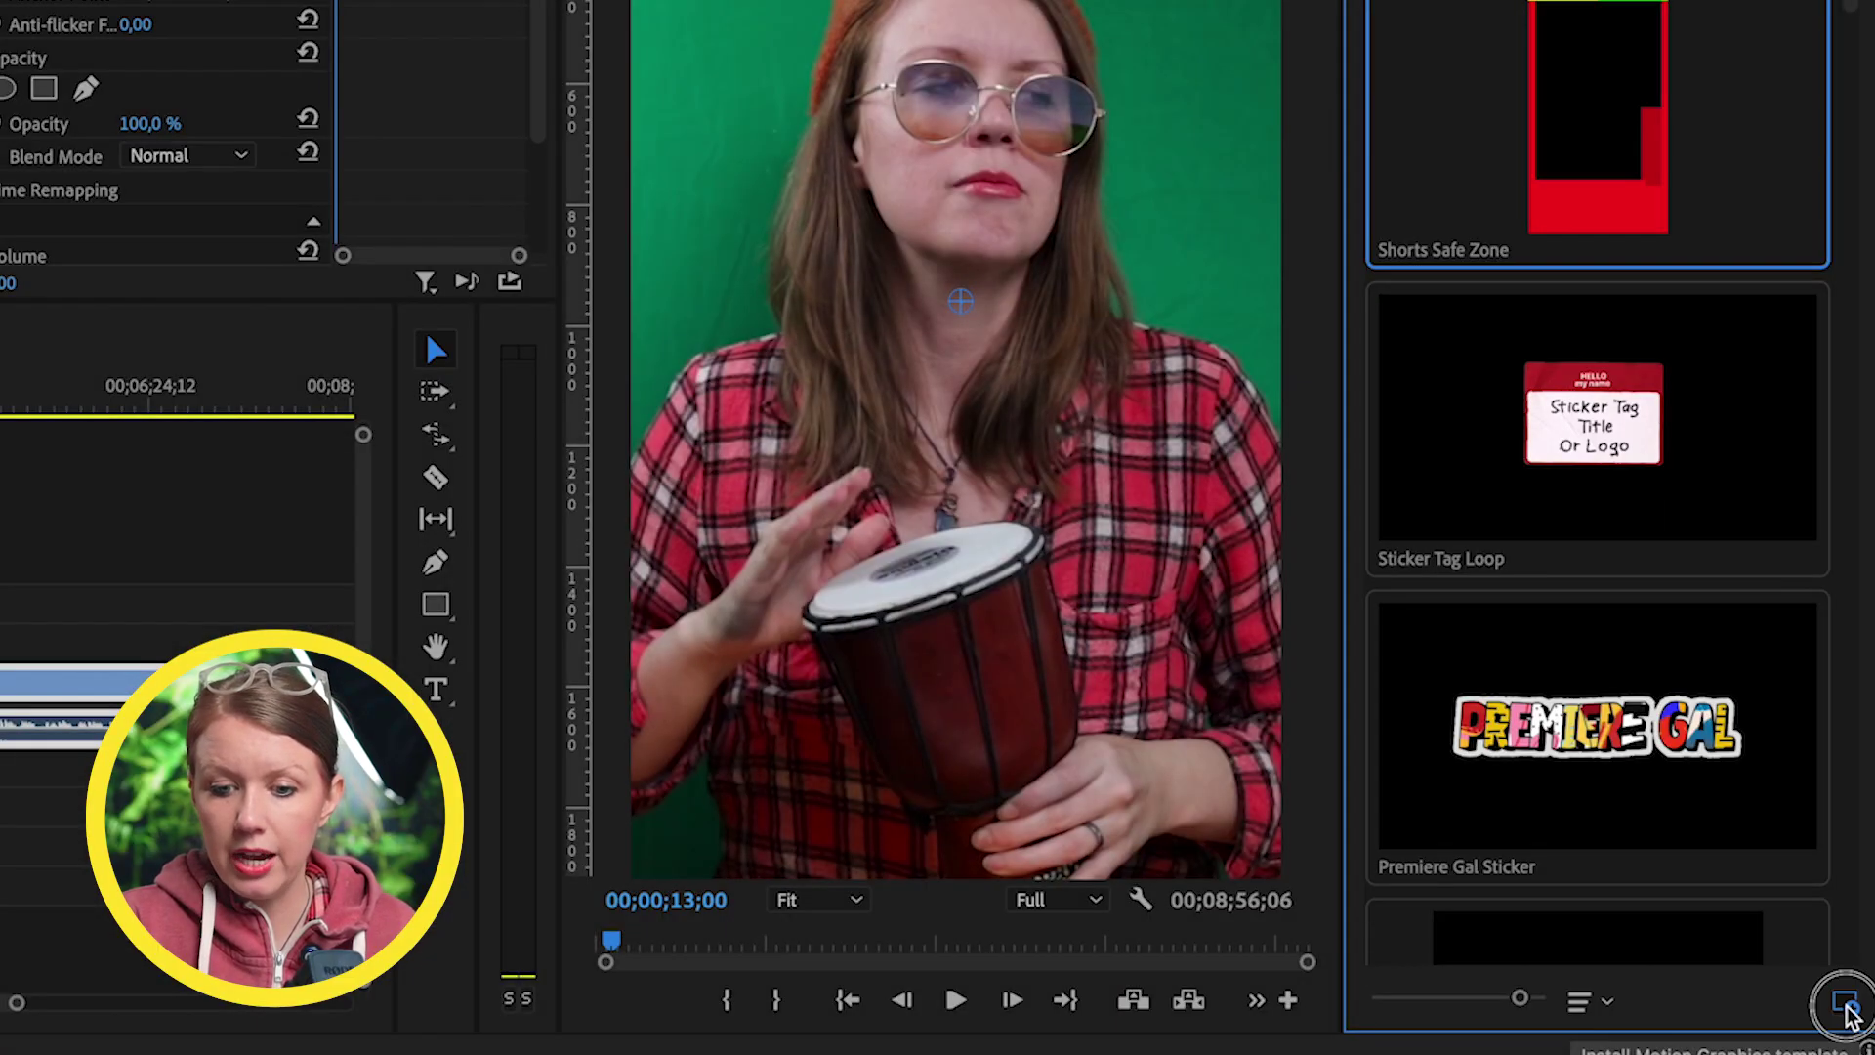
{"action": "left_click", "coordinate": [1849, 1016]}
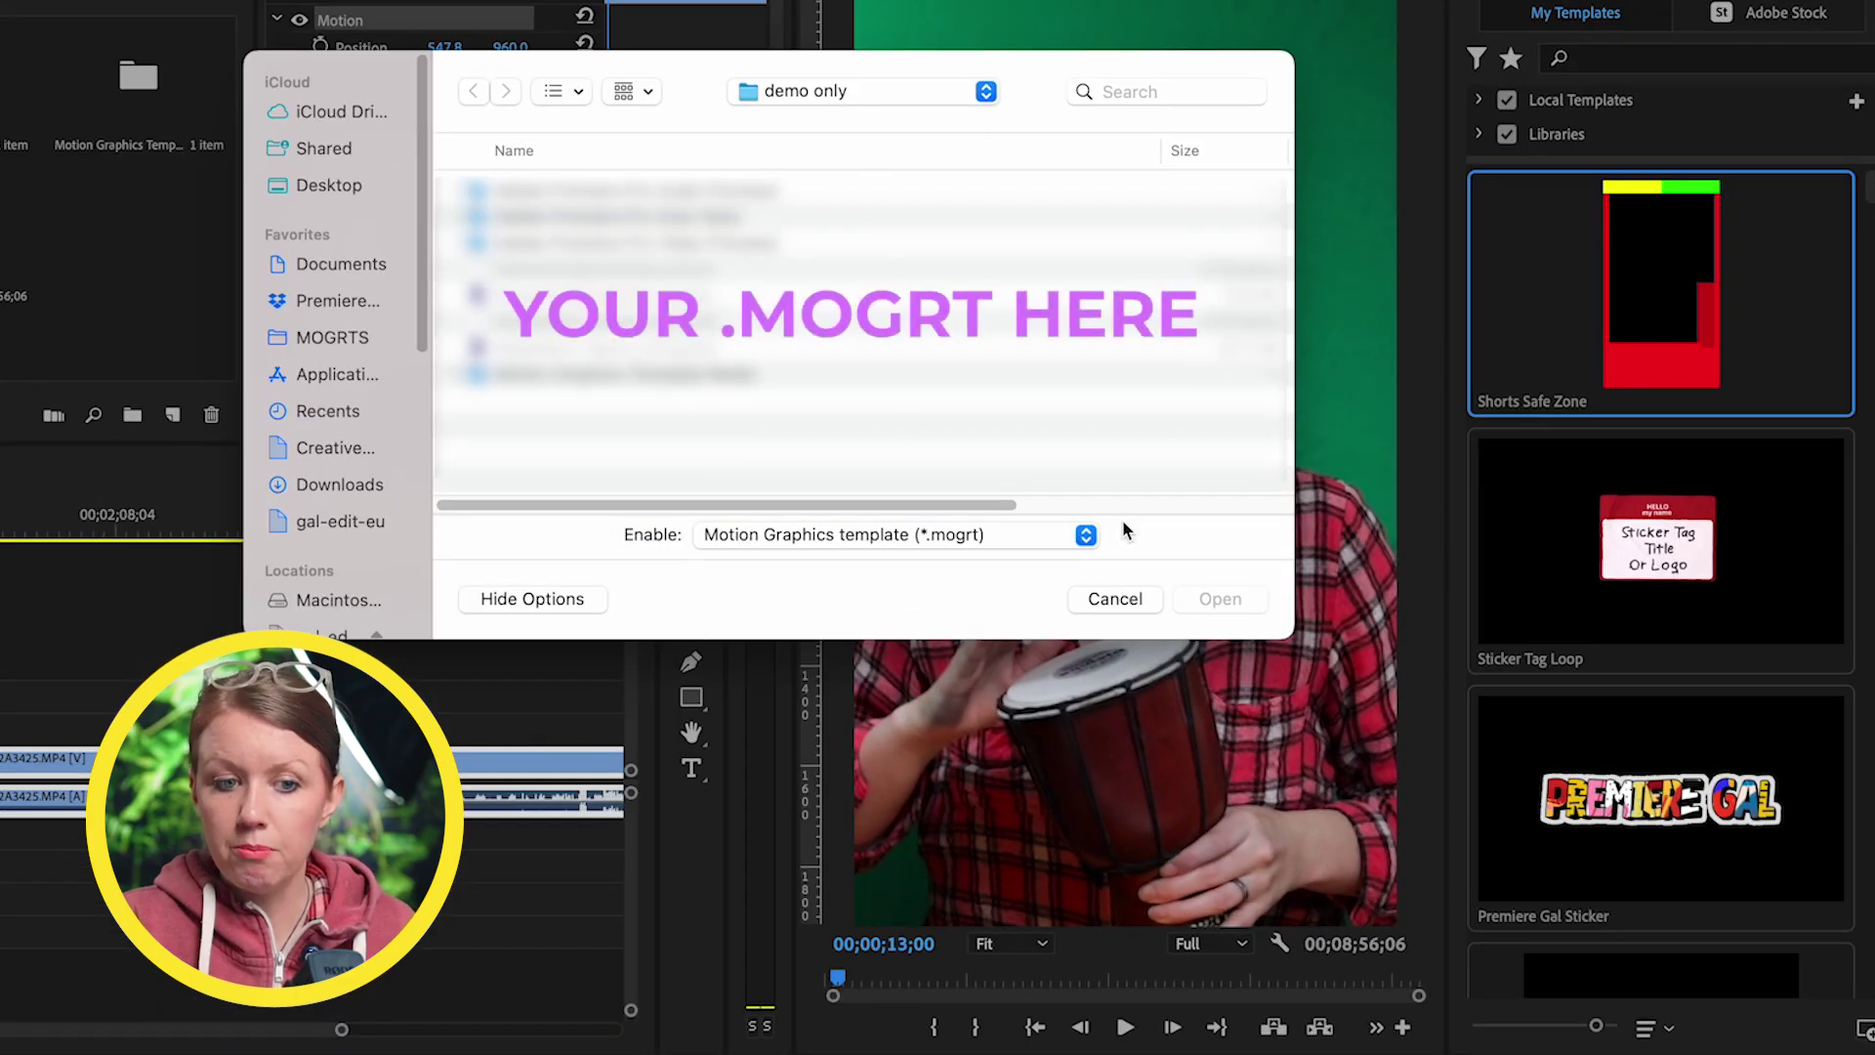
- Add the Shorts Safe Zone overlay on V2 across the clip, then disable it with Shift+E
{"action": "left_click", "coordinate": [1120, 602]}
{"action": "mouse_move", "coordinate": [1606, 354]}
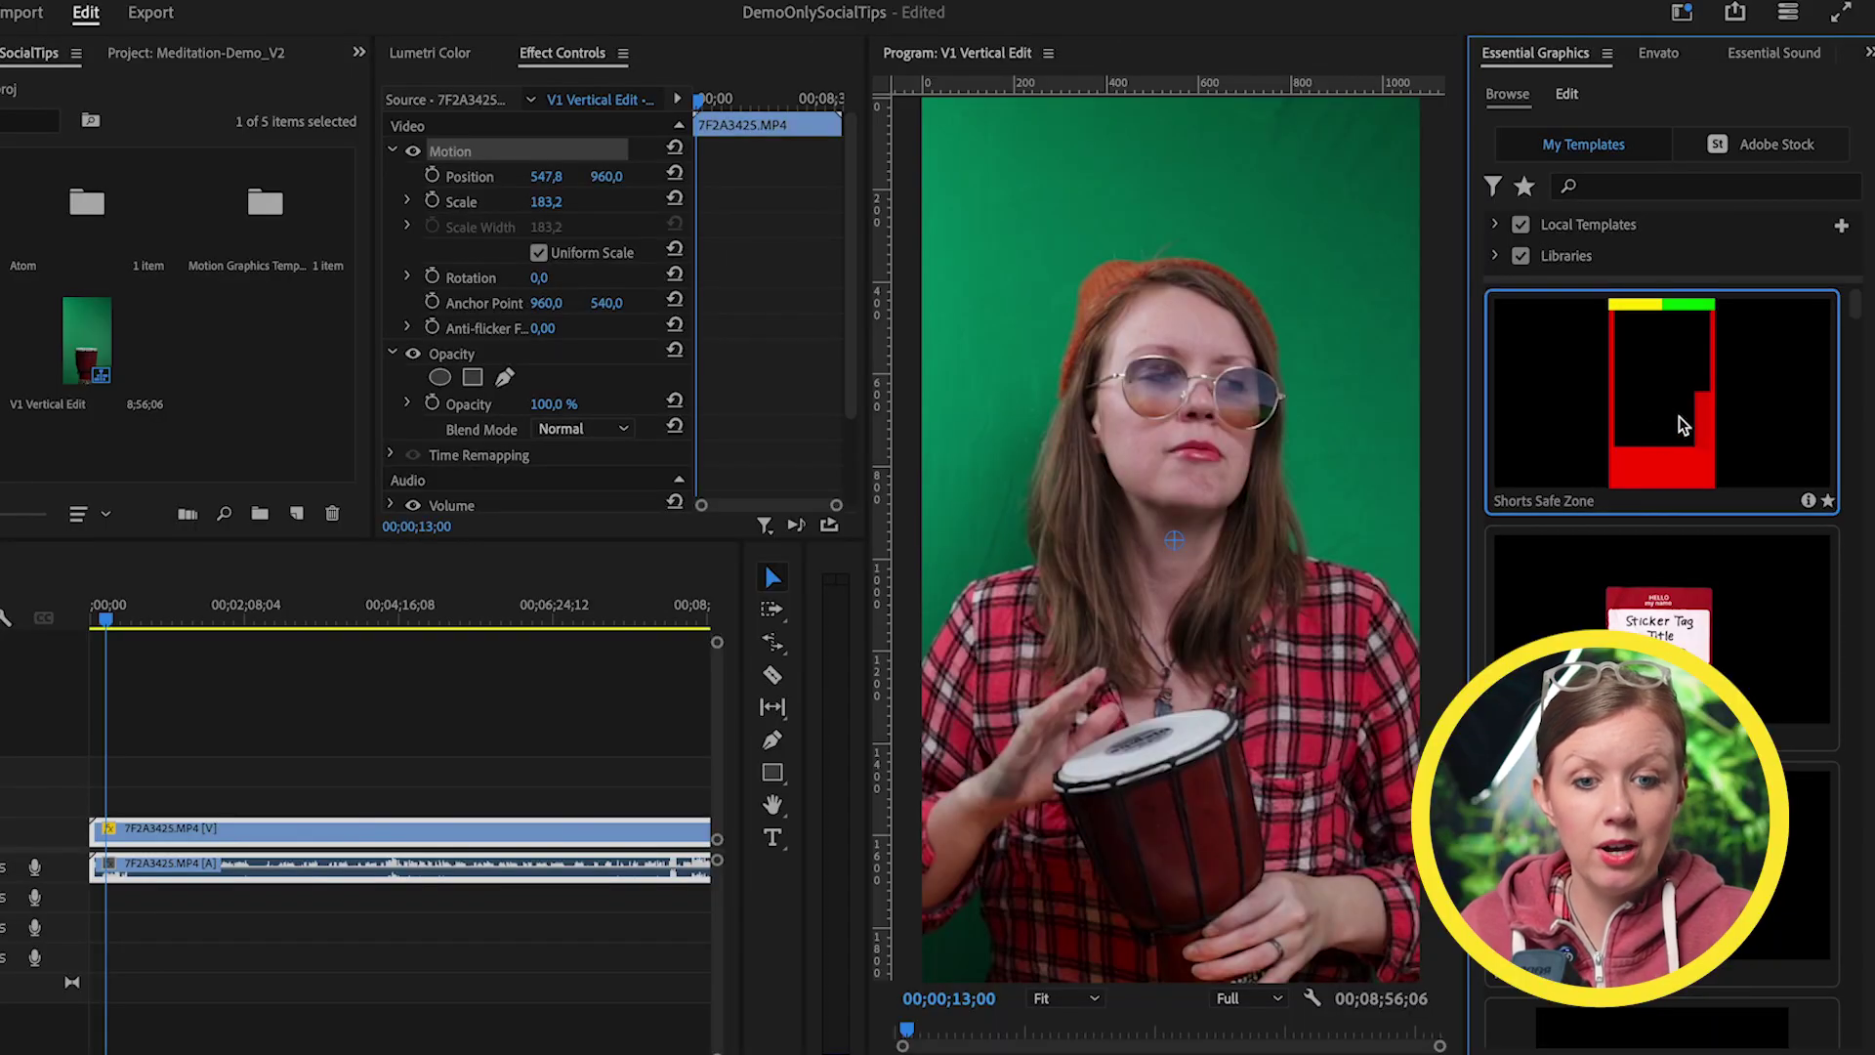
{"action": "left_click_drag", "start_coordinate": [1642, 420], "coordinate": [778, 748]}
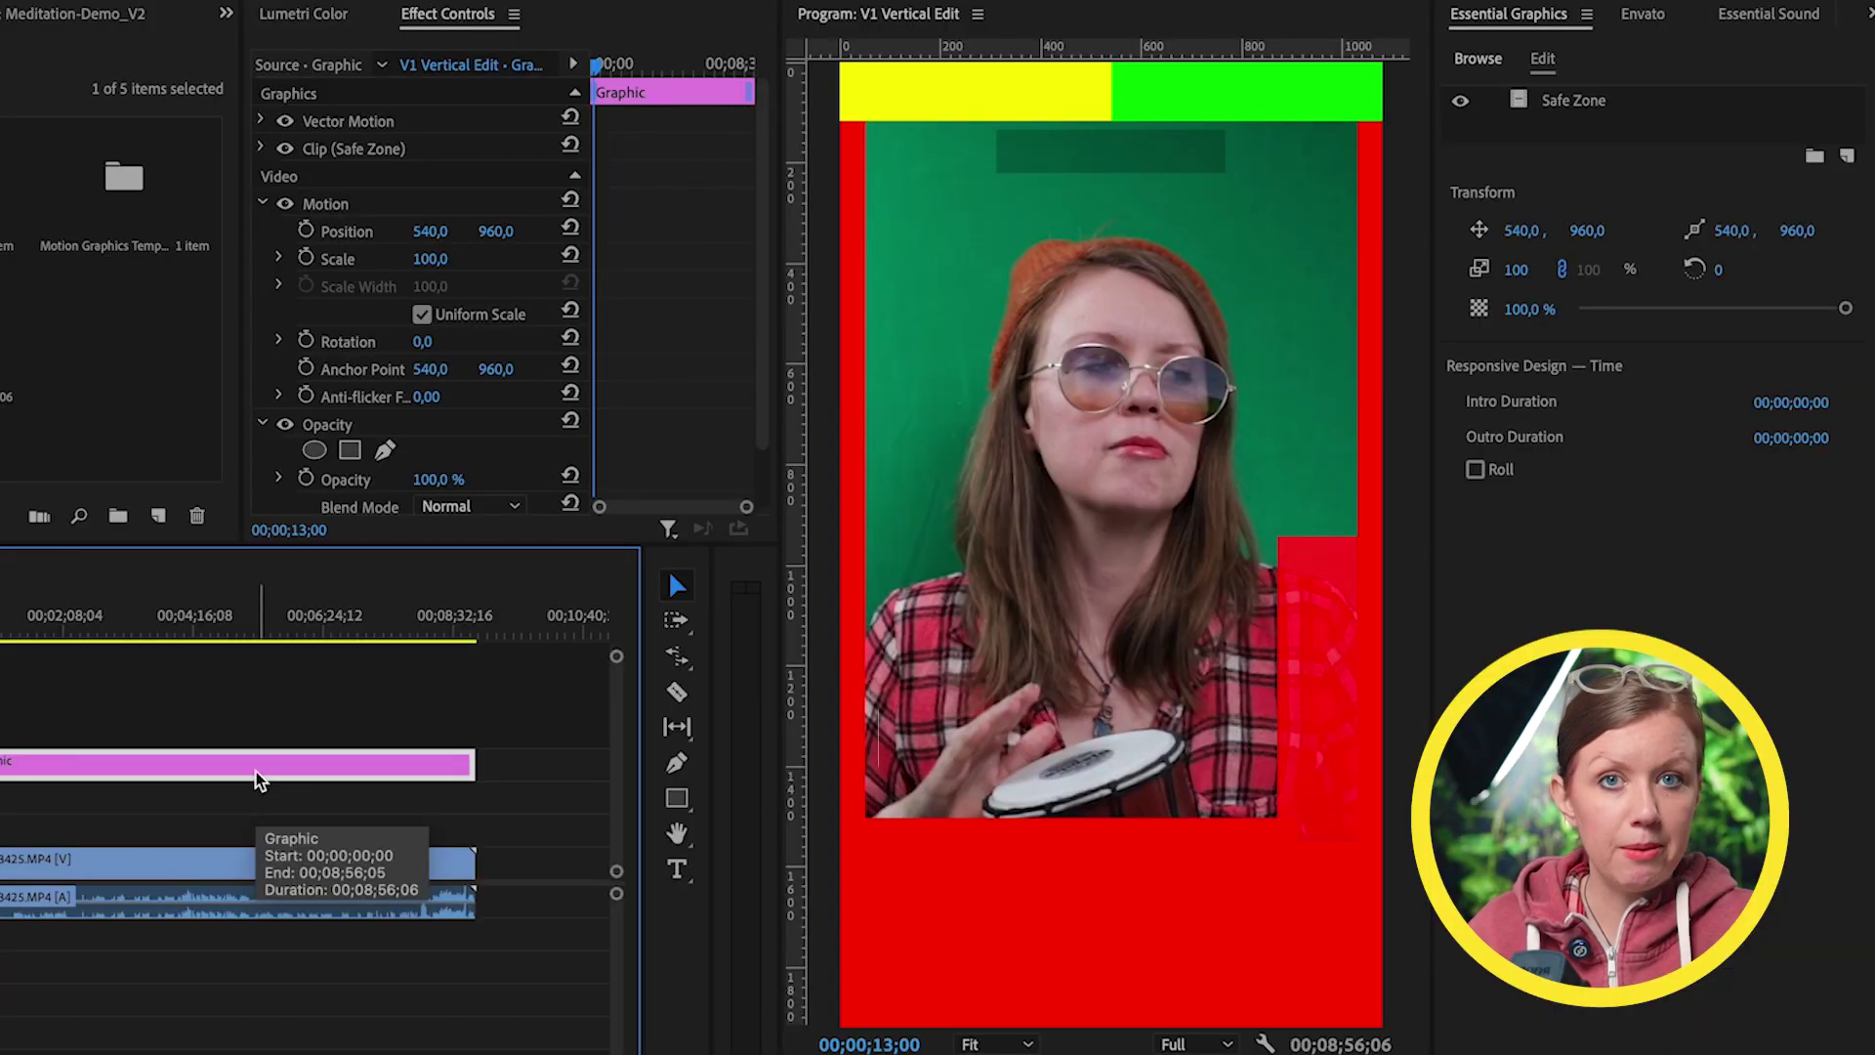
{"action": "key", "text": "shift+e"}
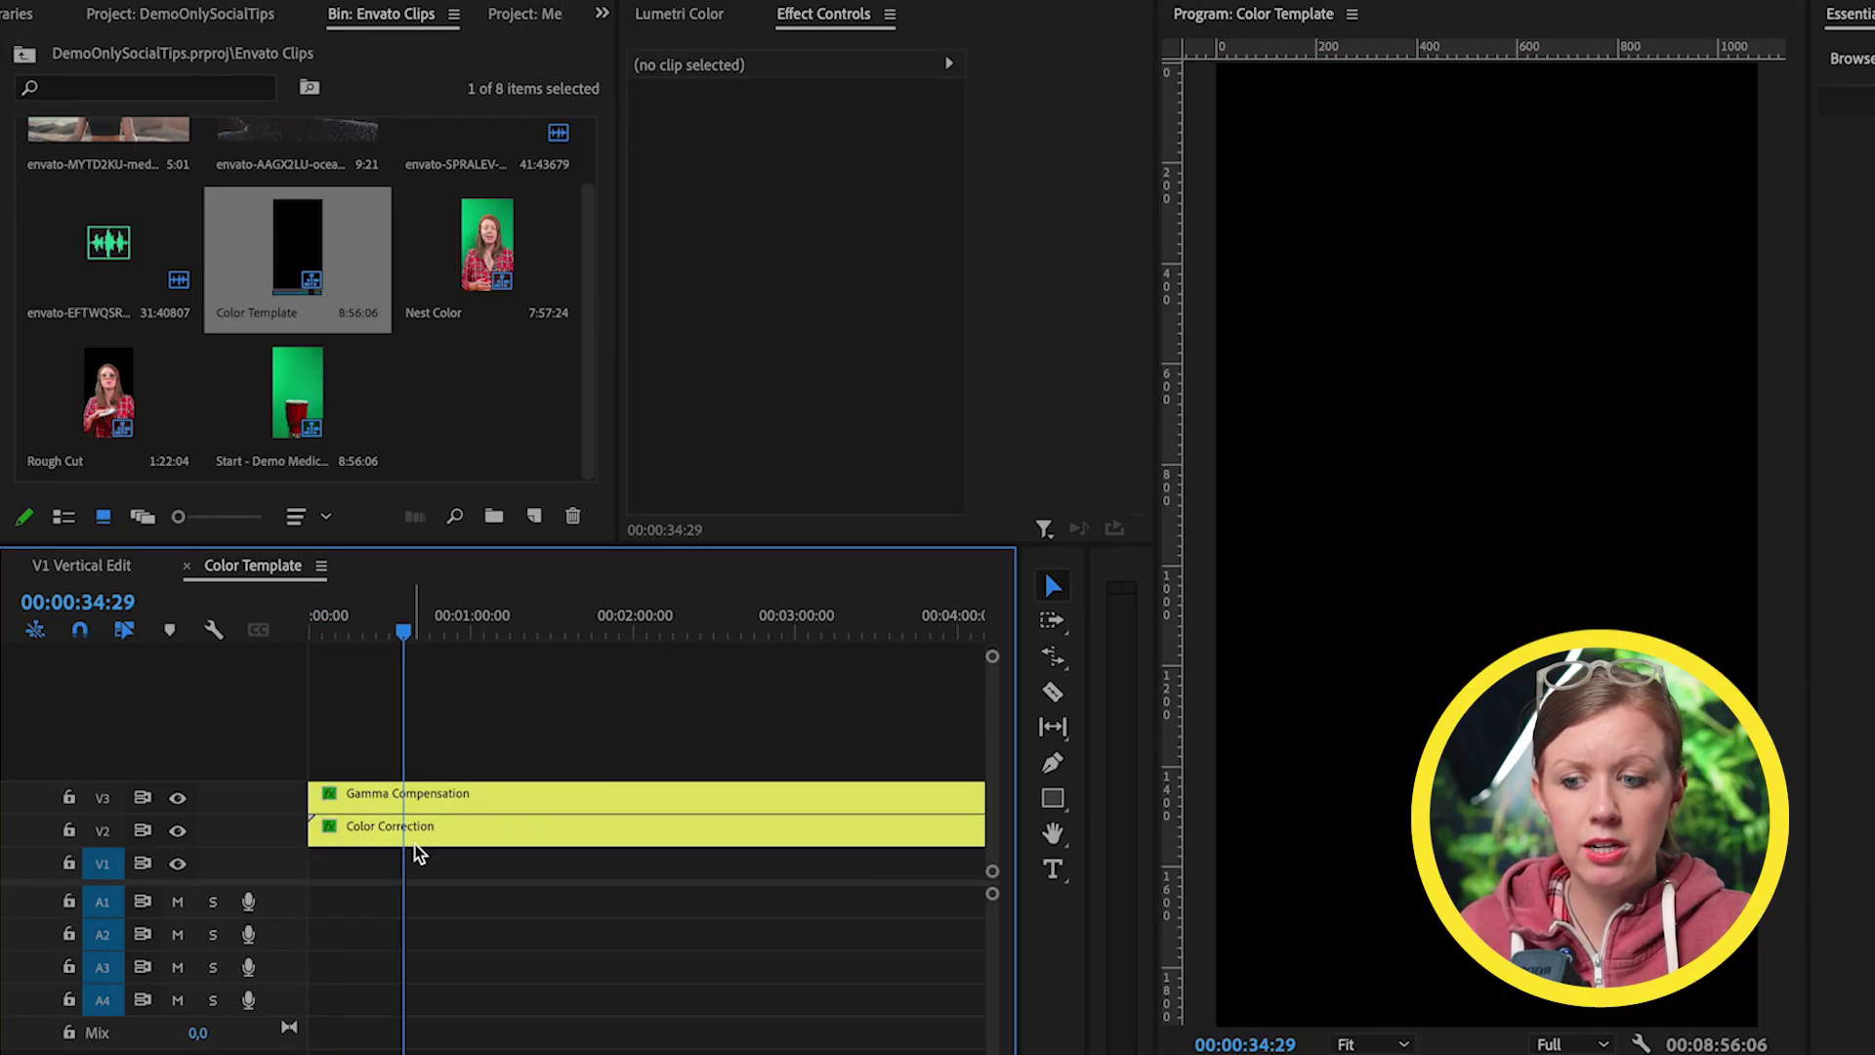
- Review the Gamma Compensation and Color Correction layers and place them above the green-screen clip
{"action": "left_click", "coordinate": [418, 794]}
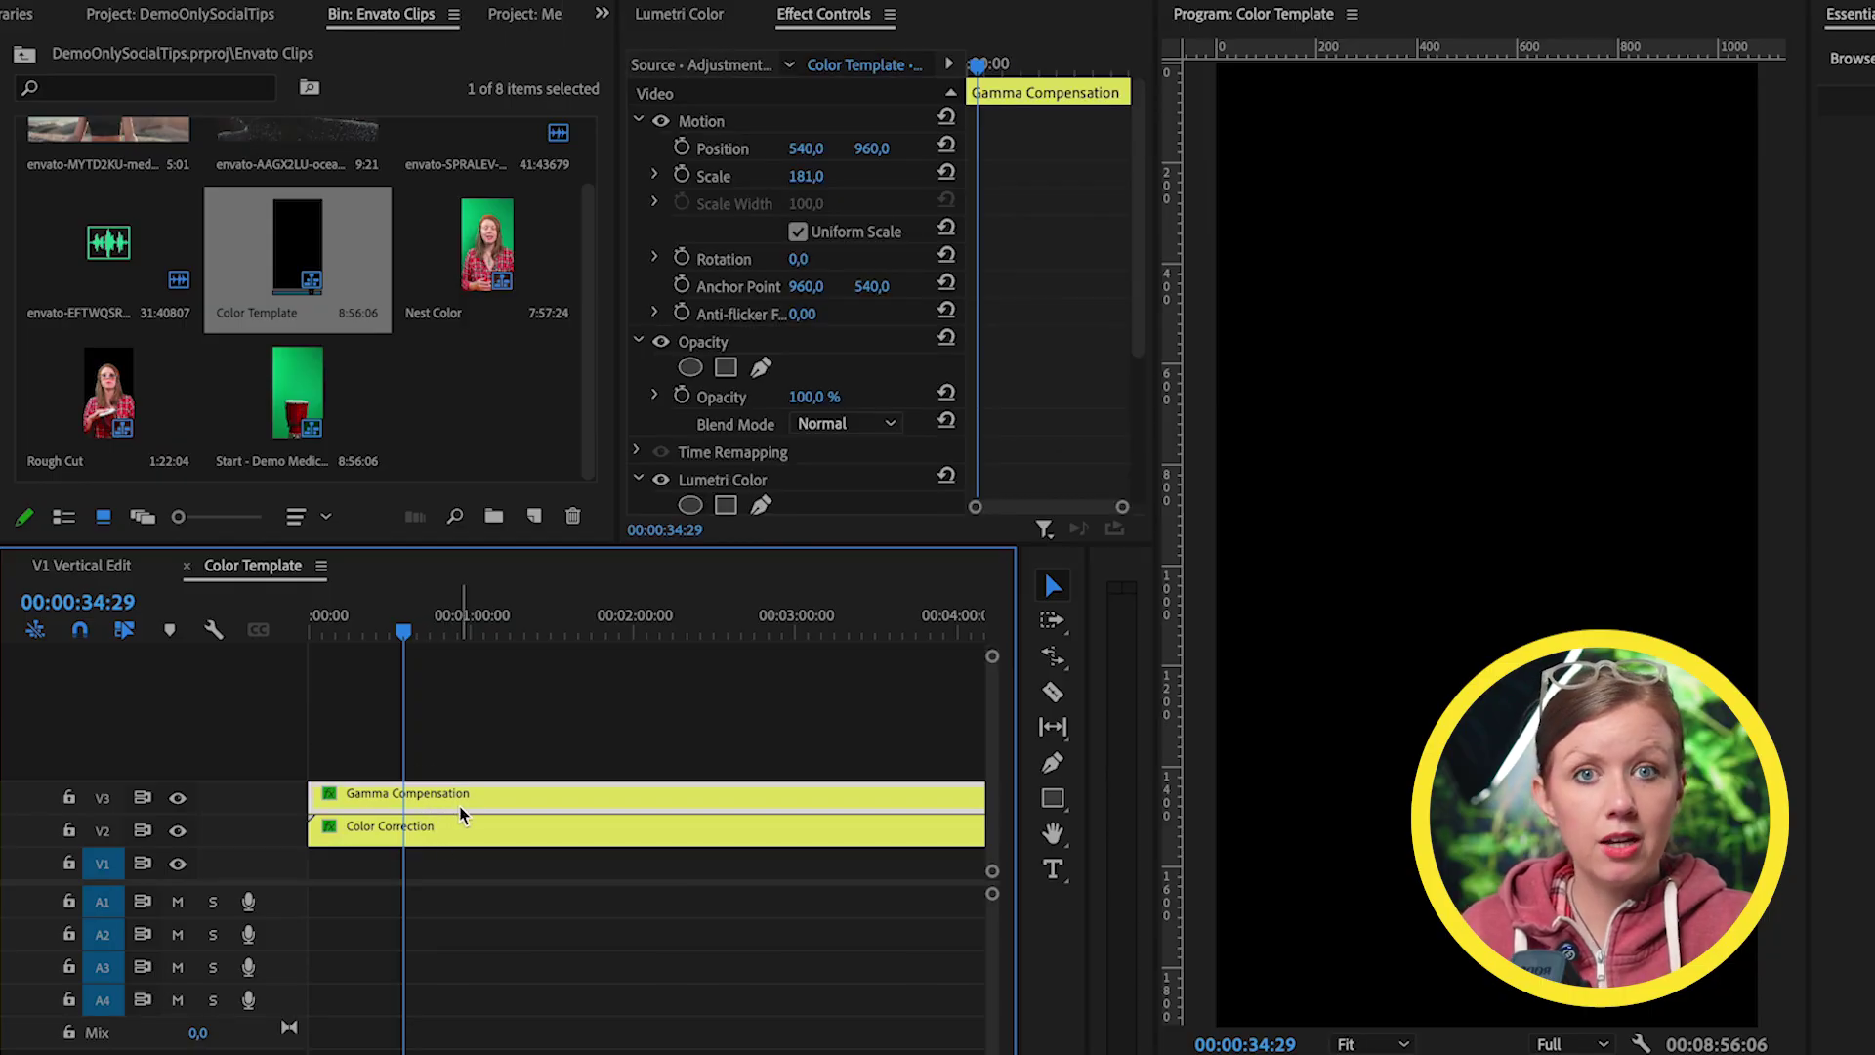
{"action": "left_click", "coordinate": [459, 830]}
{"action": "scroll", "coordinate": [1035, 293], "scroll_direction": "down", "scroll_amount": 3}
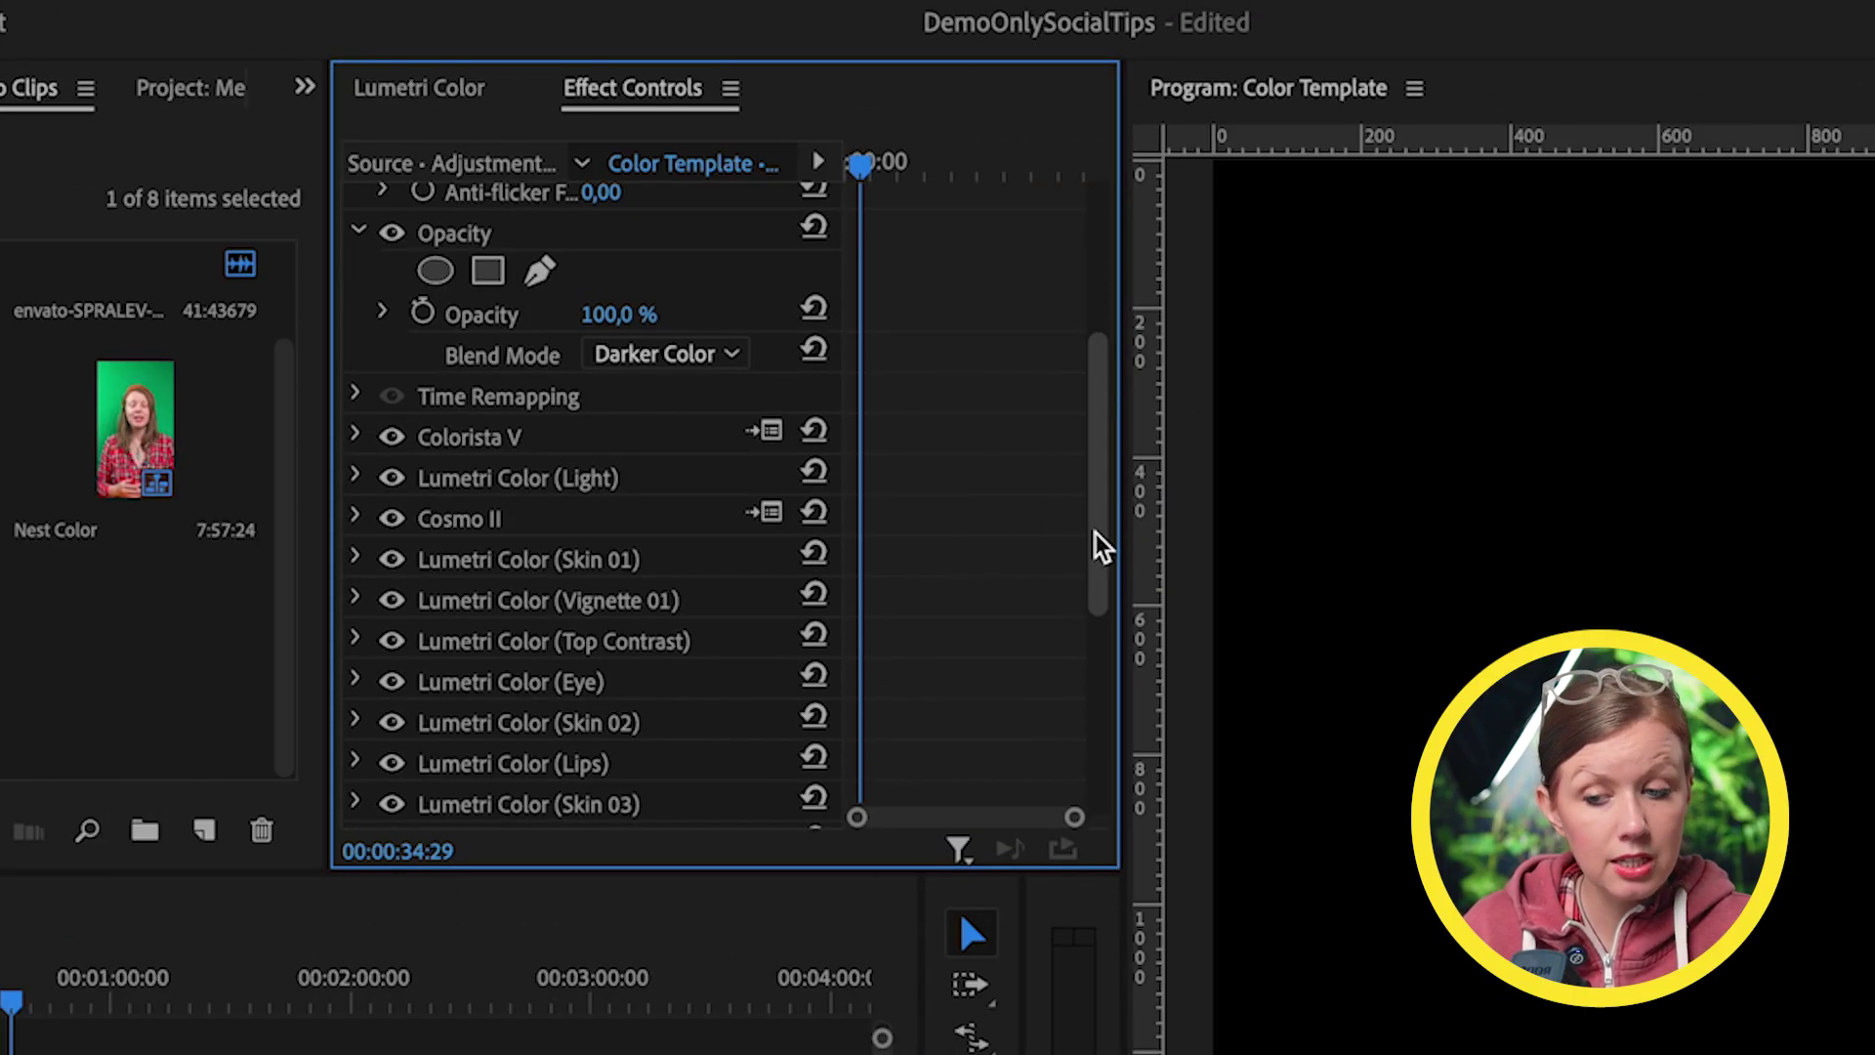
{"action": "left_click_drag", "start_coordinate": [1099, 544], "coordinate": [1097, 619]}
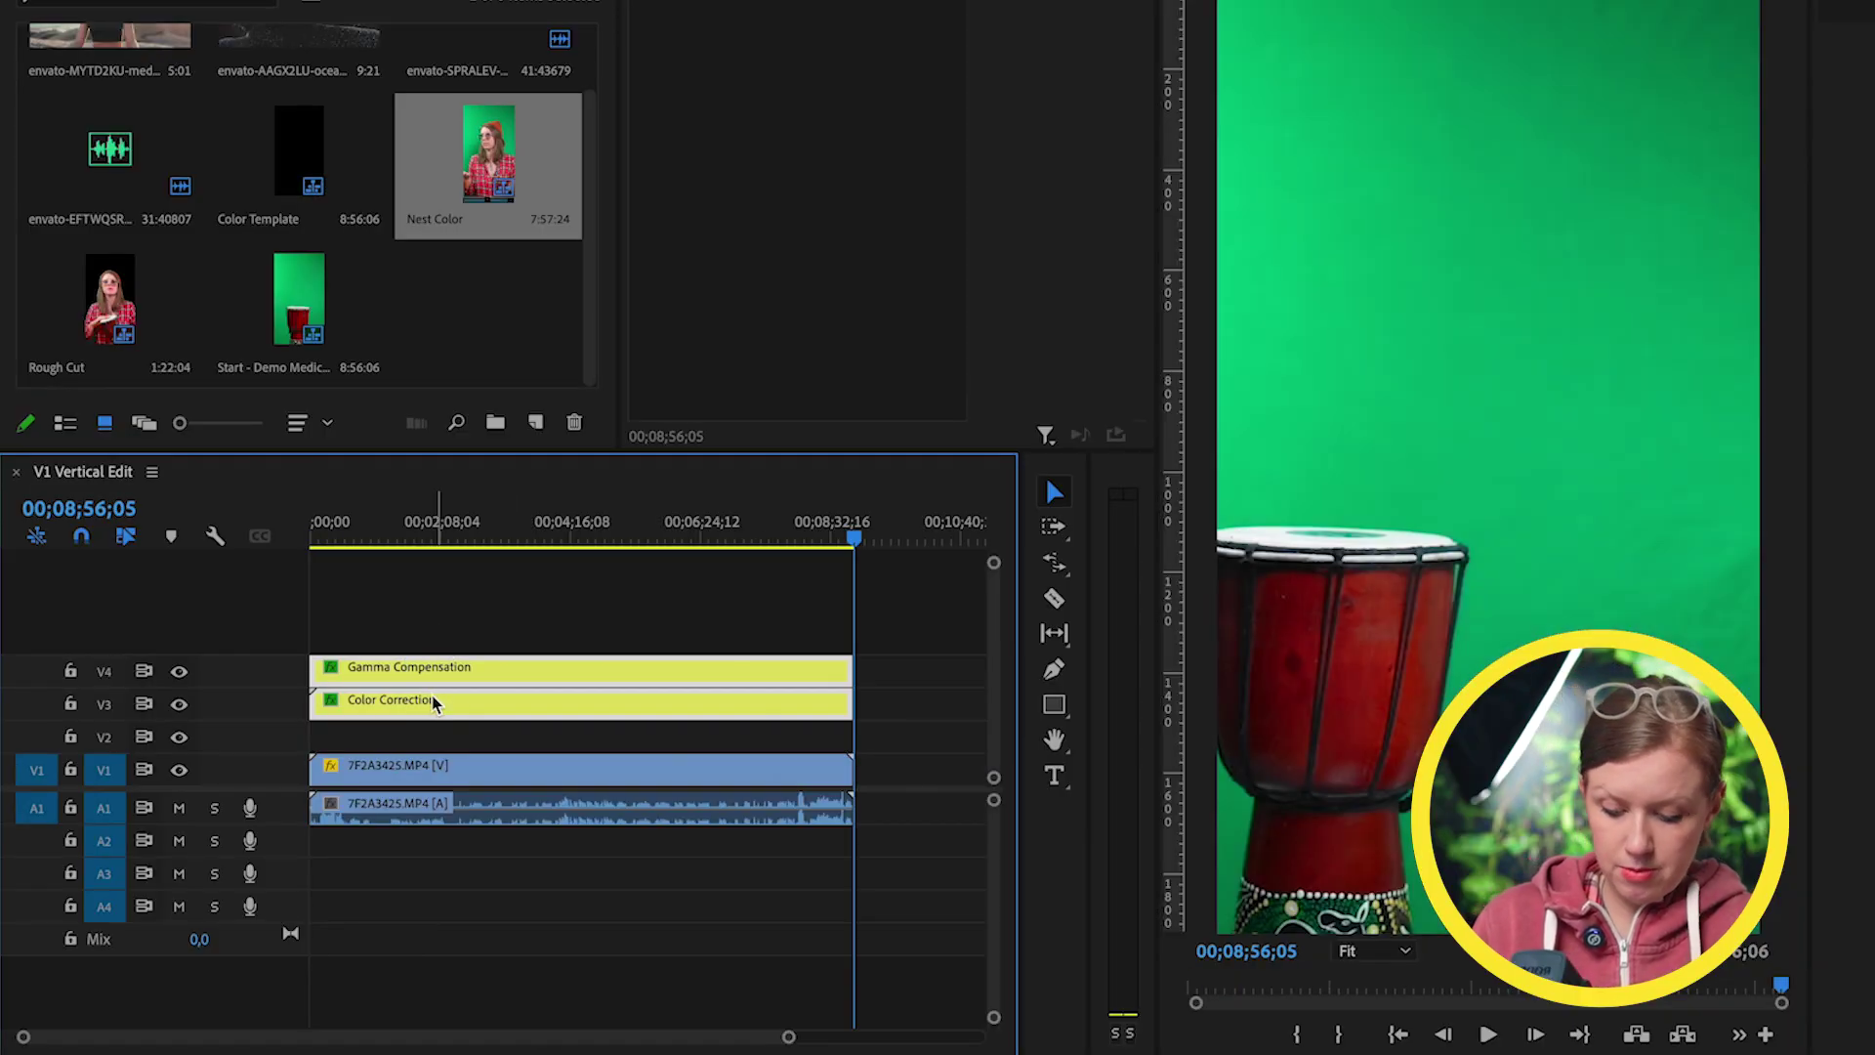
- Play back from about 00;01;22, toggling the colour adjustment track off and on to compare
{"action": "left_click", "coordinate": [393, 525]}
{"action": "key", "text": "space"}
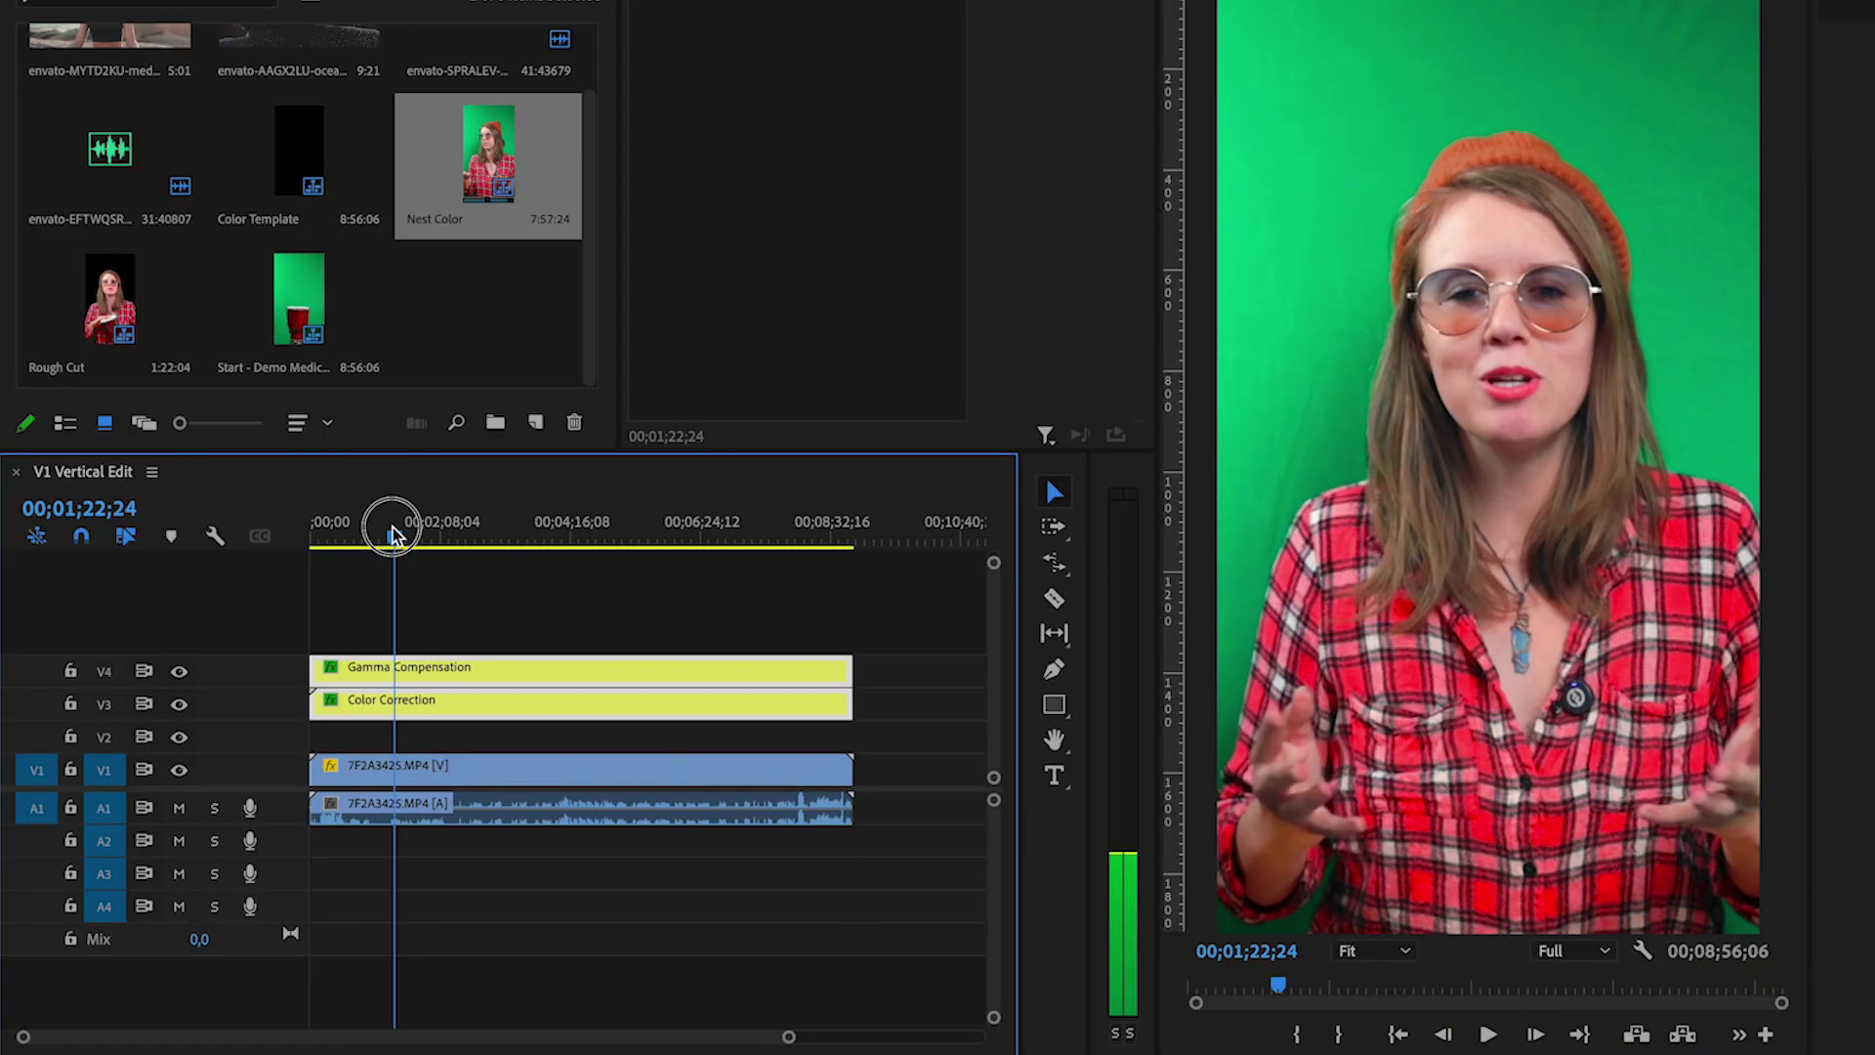
{"action": "left_click", "coordinate": [179, 704]}
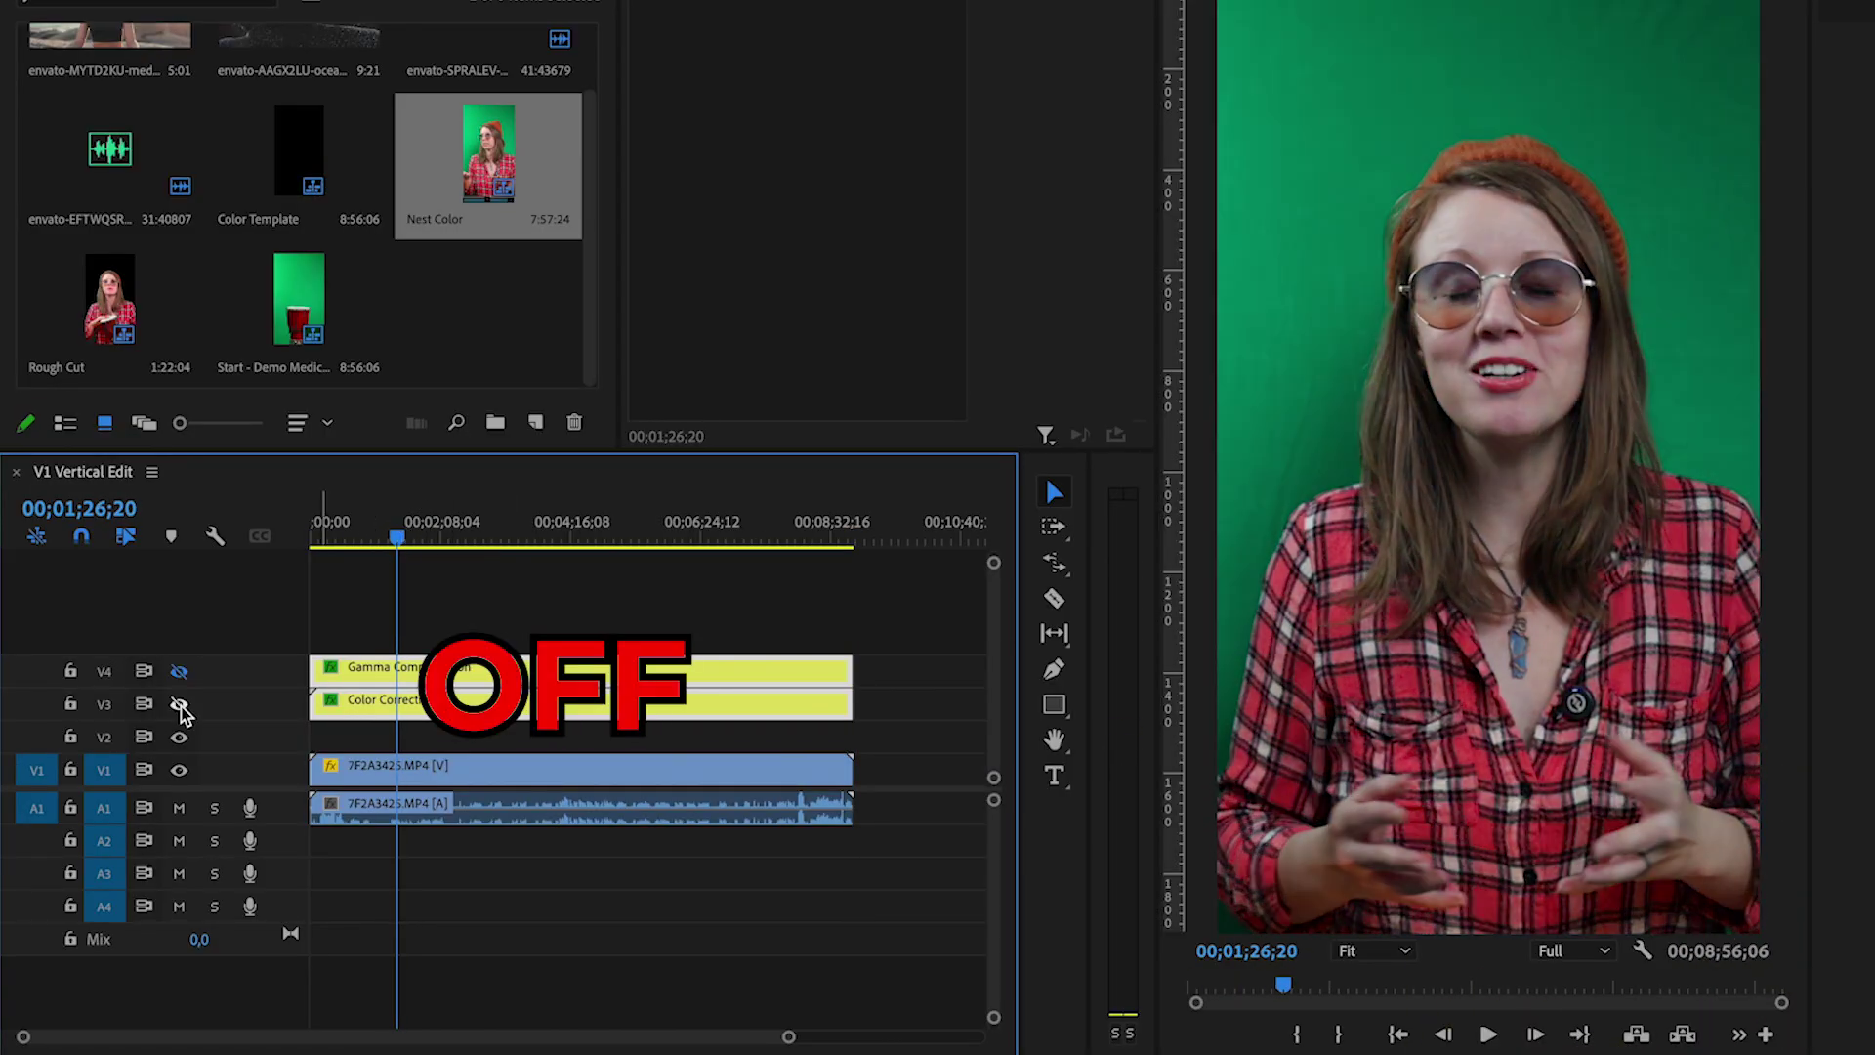
{"action": "left_click", "coordinate": [179, 704]}
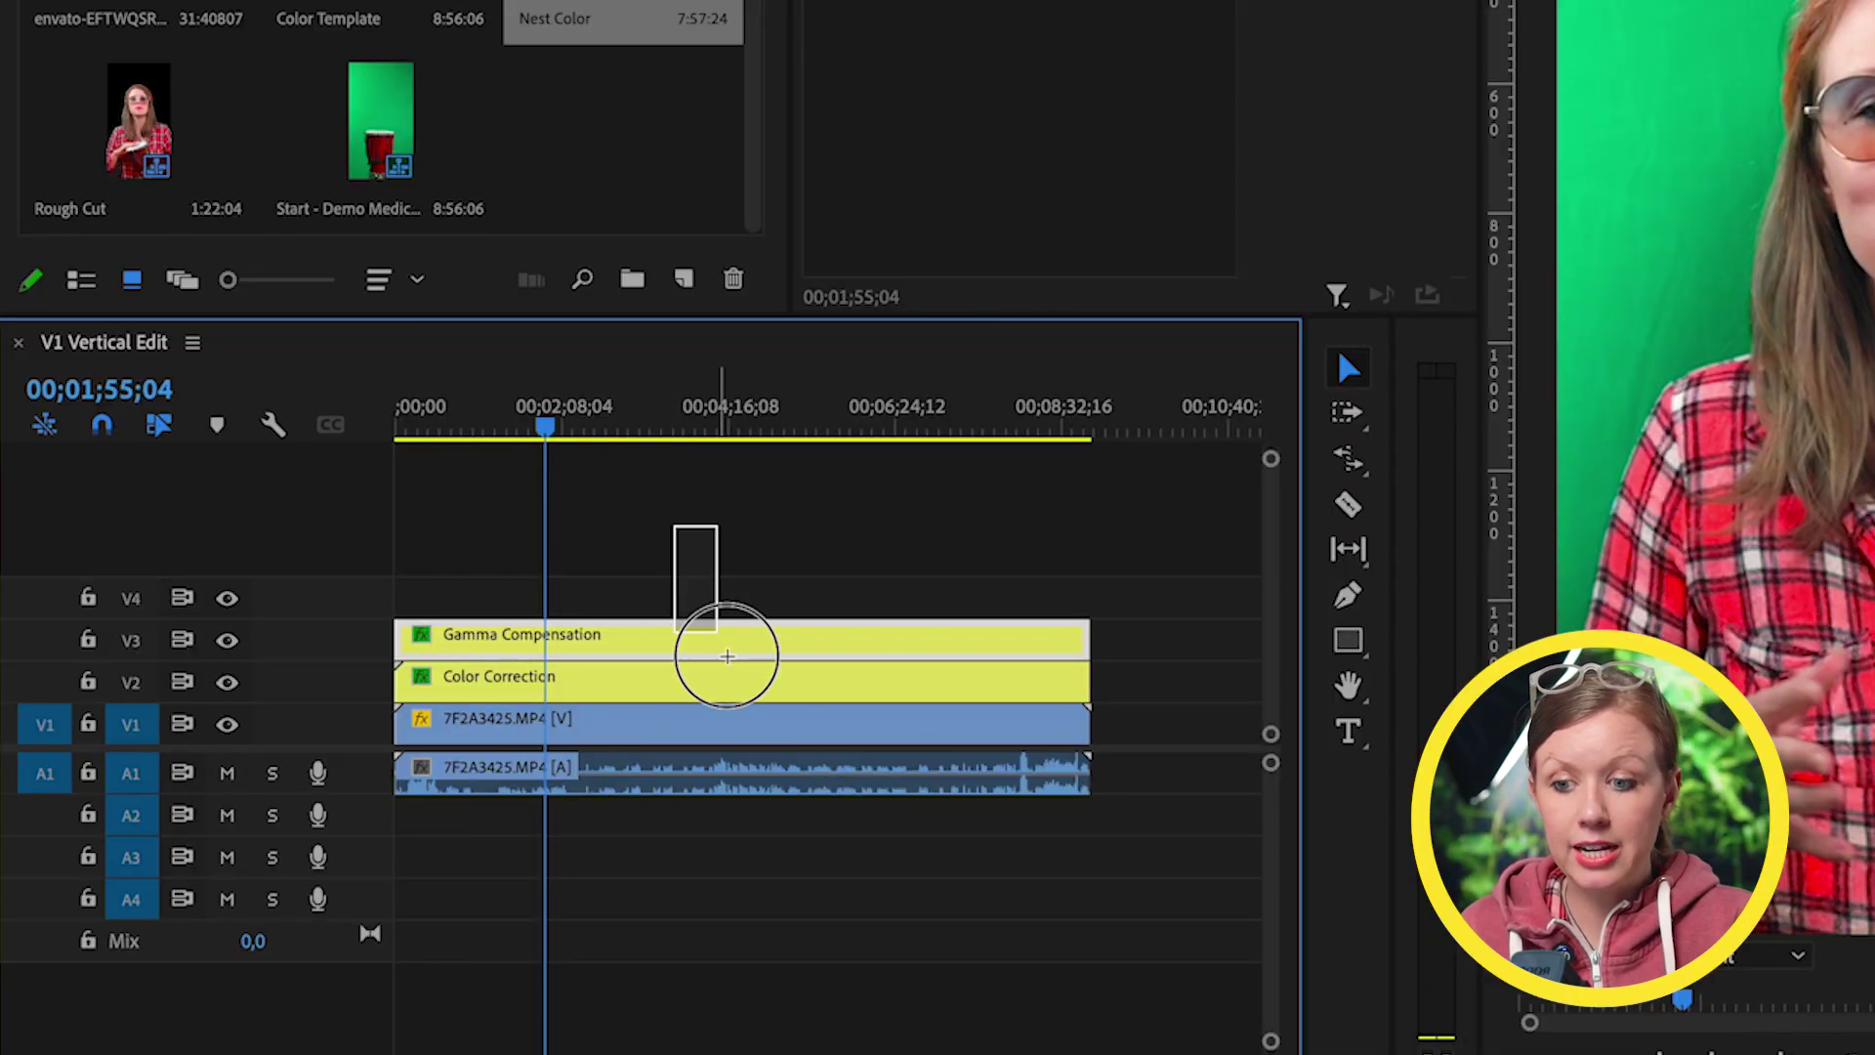
- Nest all the sequence's clips into a nested sequence named 'Hippie Gal'
{"action": "left_click_drag", "start_coordinate": [727, 657], "coordinate": [795, 810]}
{"action": "right_click", "coordinate": [787, 698]}
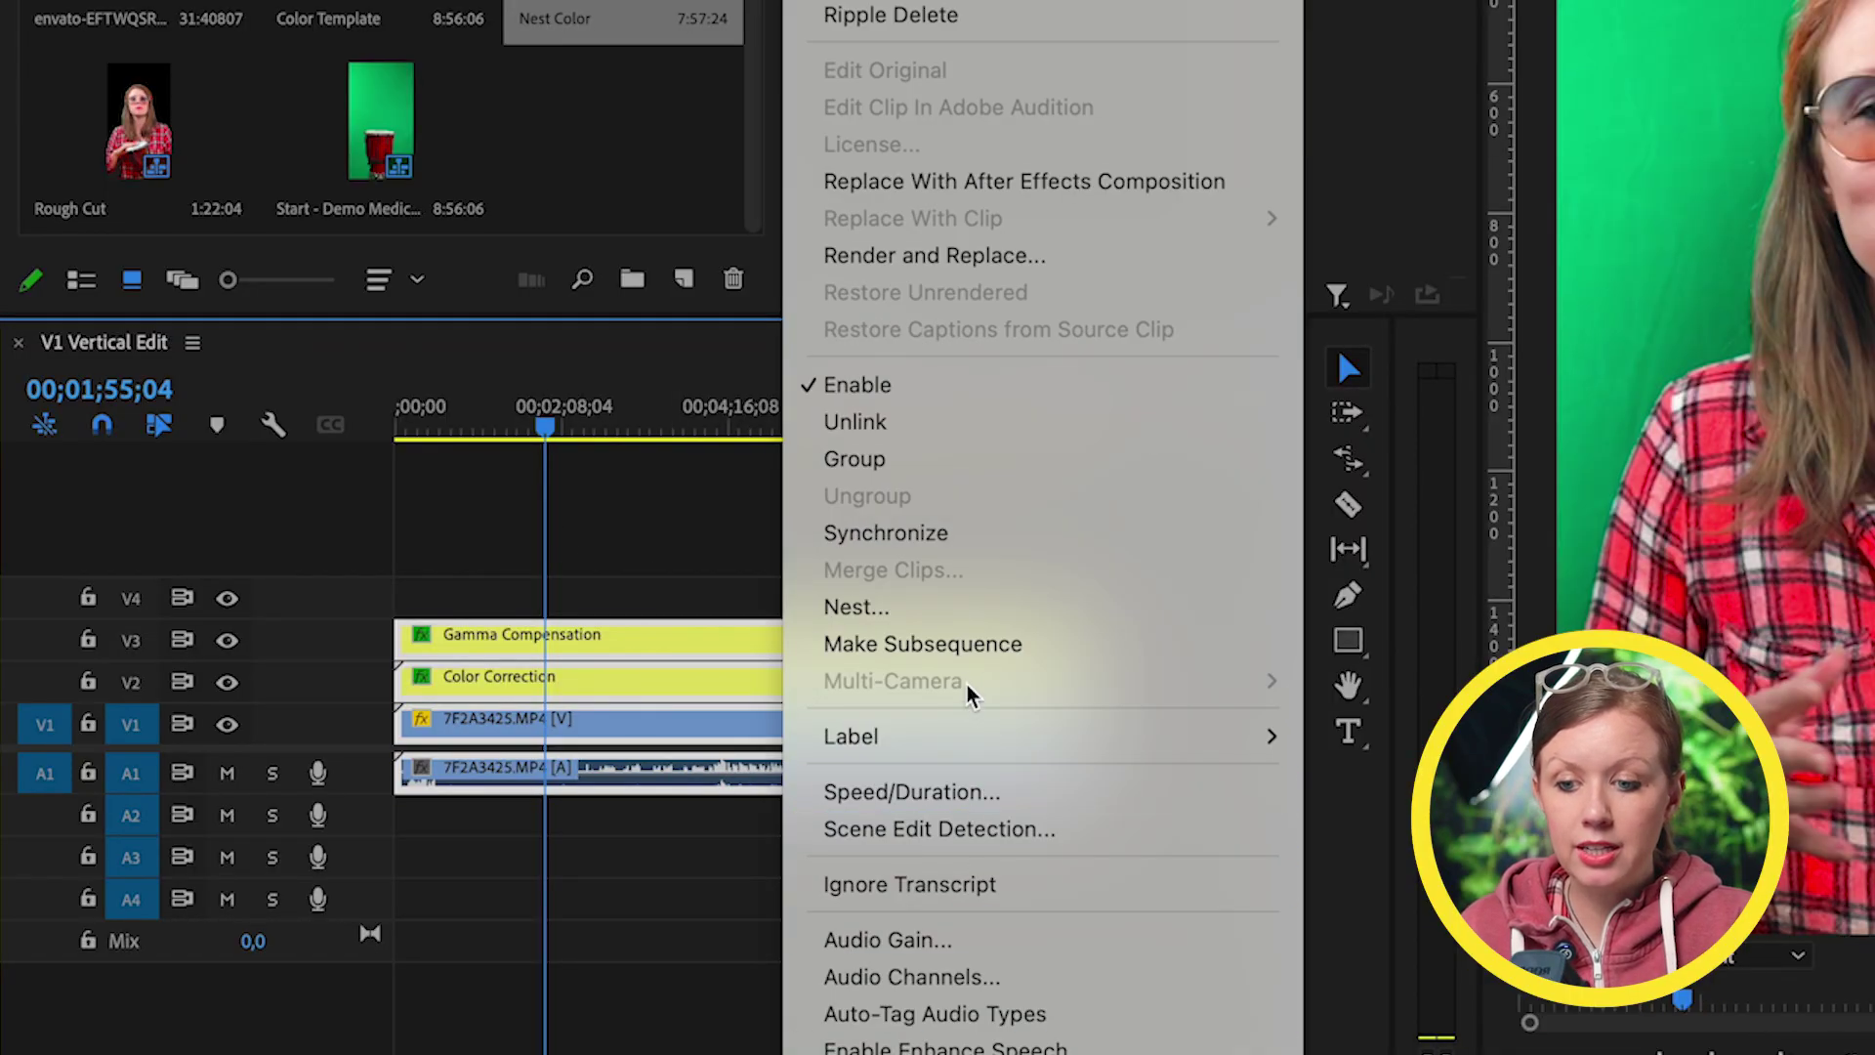
{"action": "left_click", "coordinate": [942, 611]}
{"action": "type", "text": "Hippie Gal"}
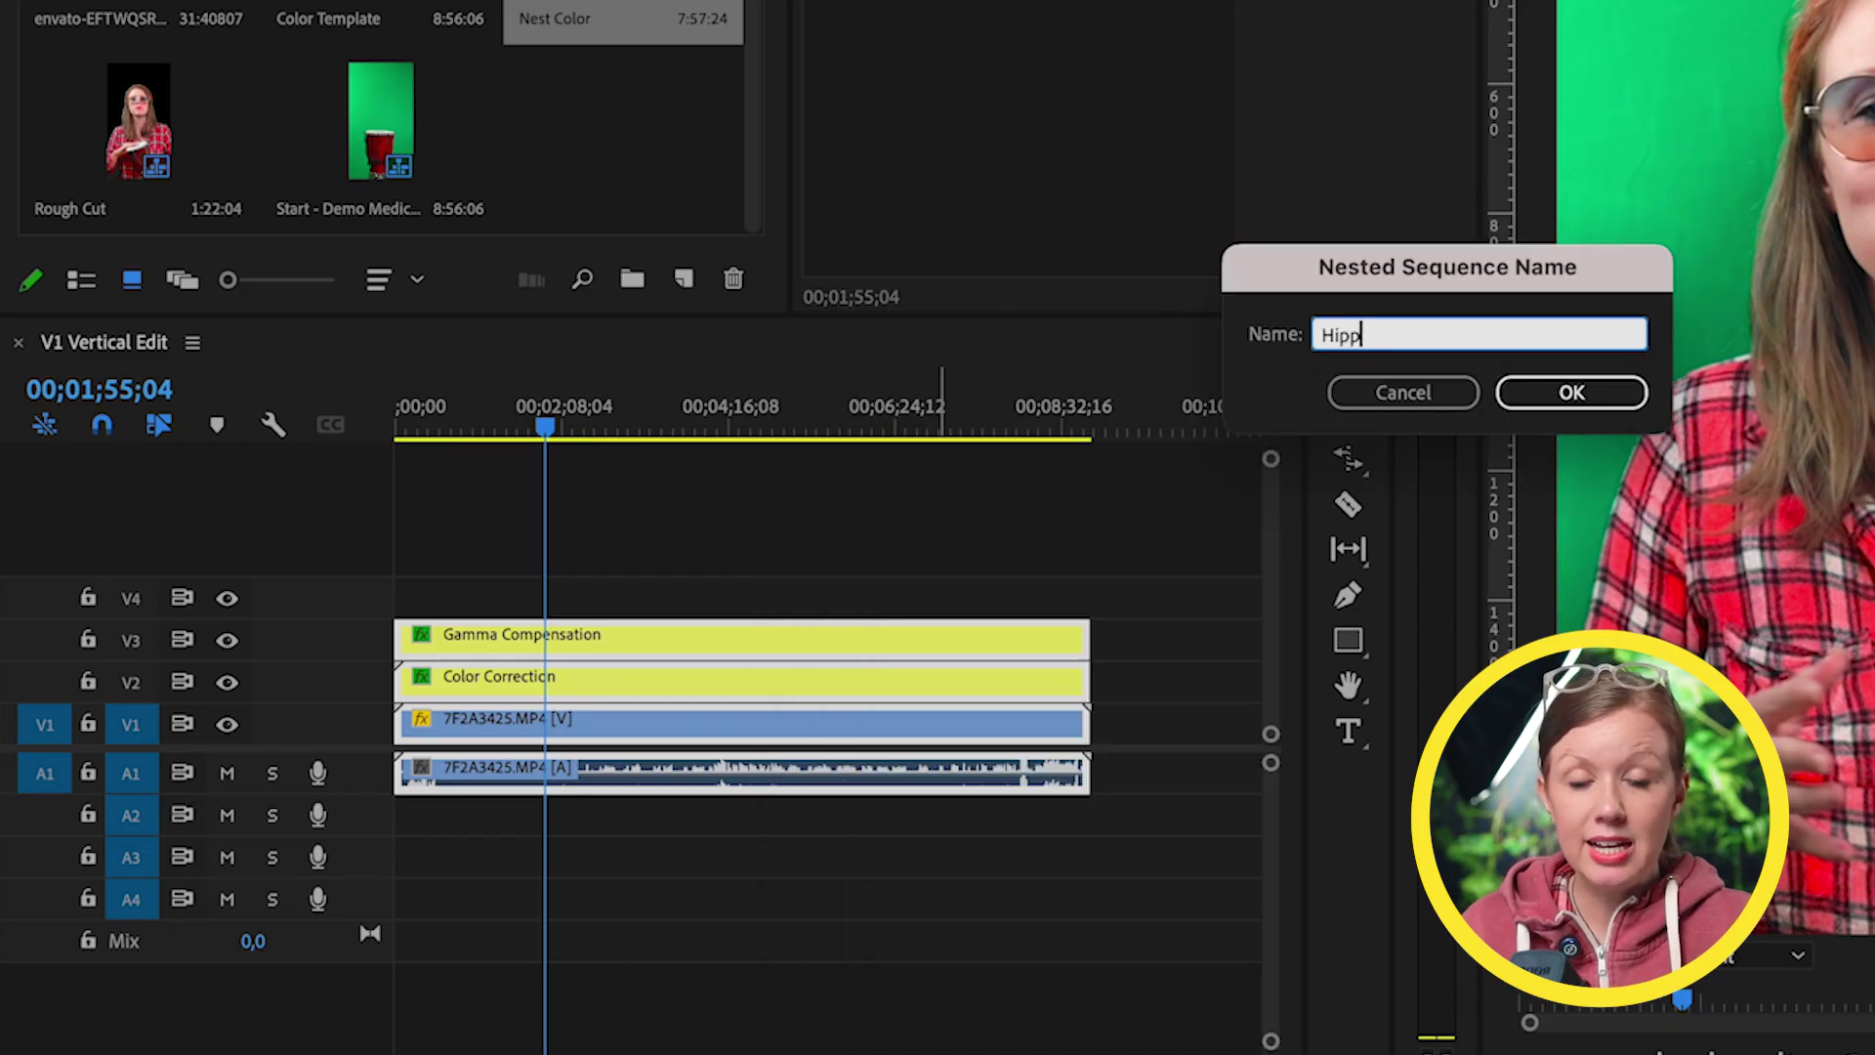
{"action": "left_click", "coordinate": [1572, 392]}
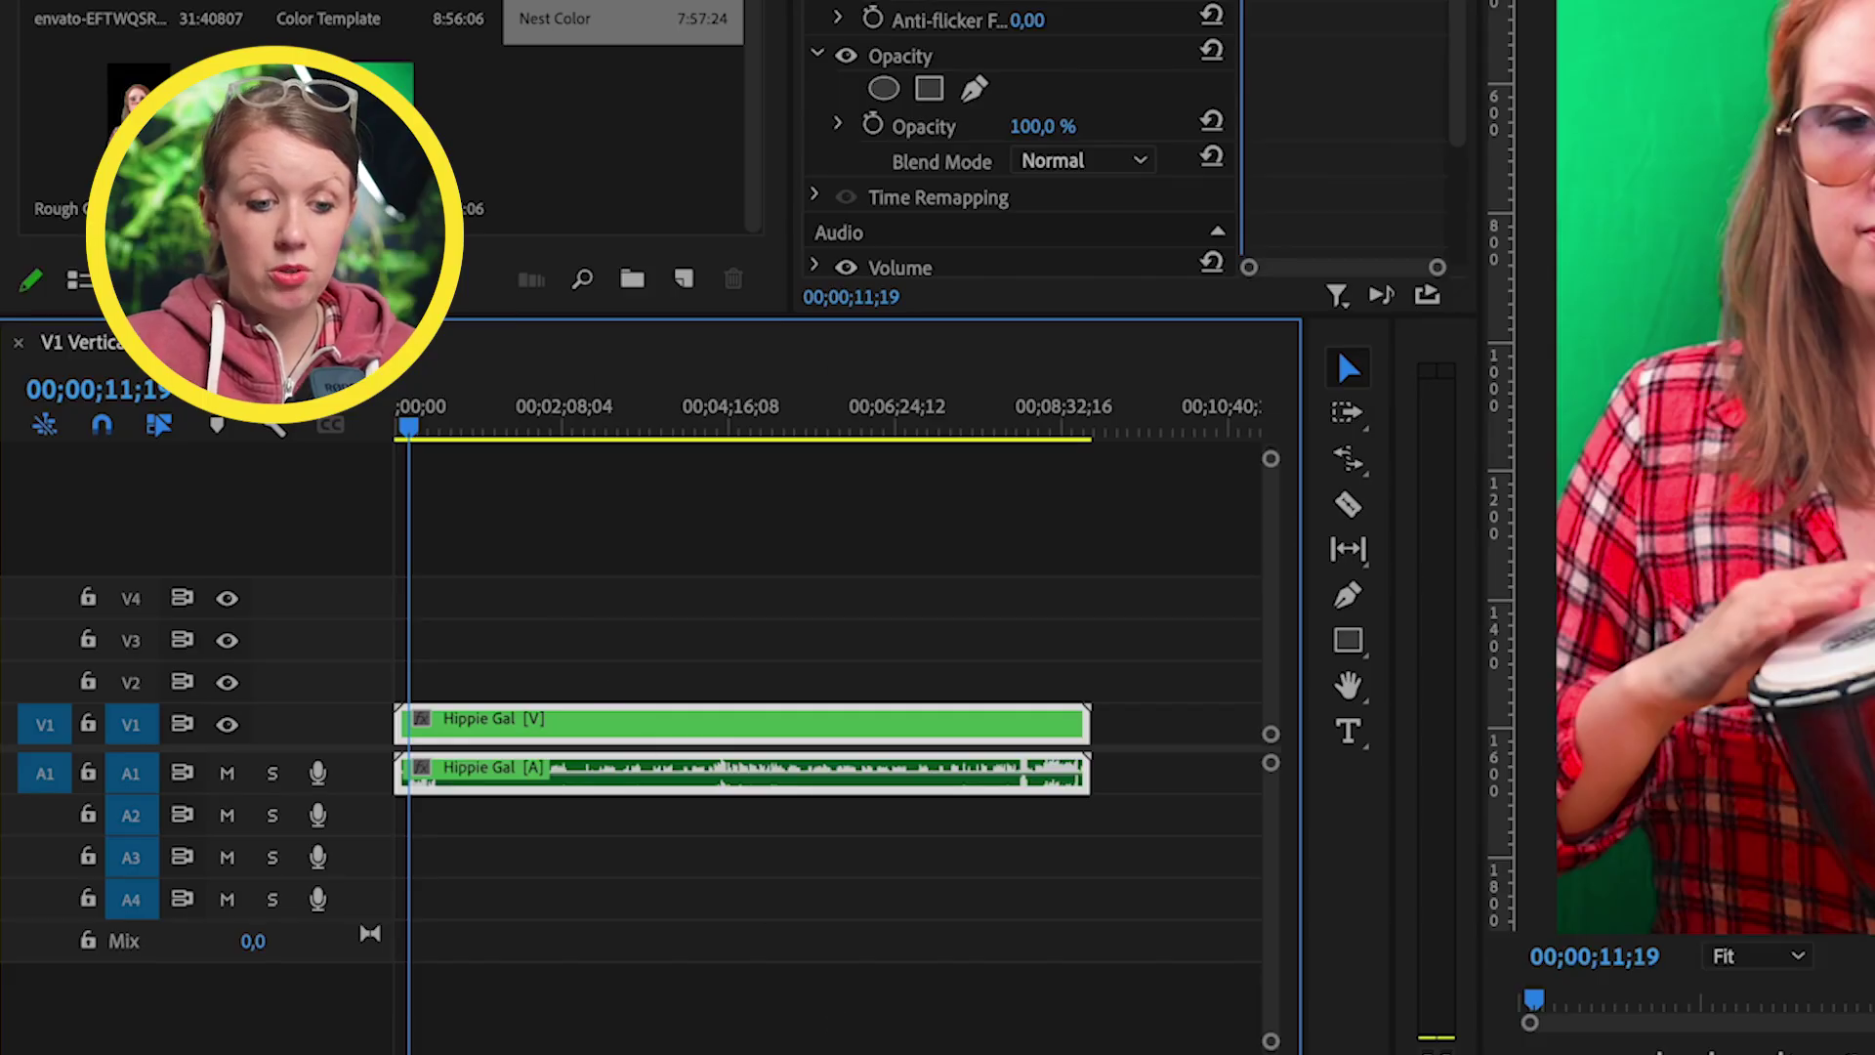
- Expand all timeline tracks, zoom in on the Hippie Gal clip, and return the playhead to the start
{"action": "left_click", "coordinate": [272, 426]}
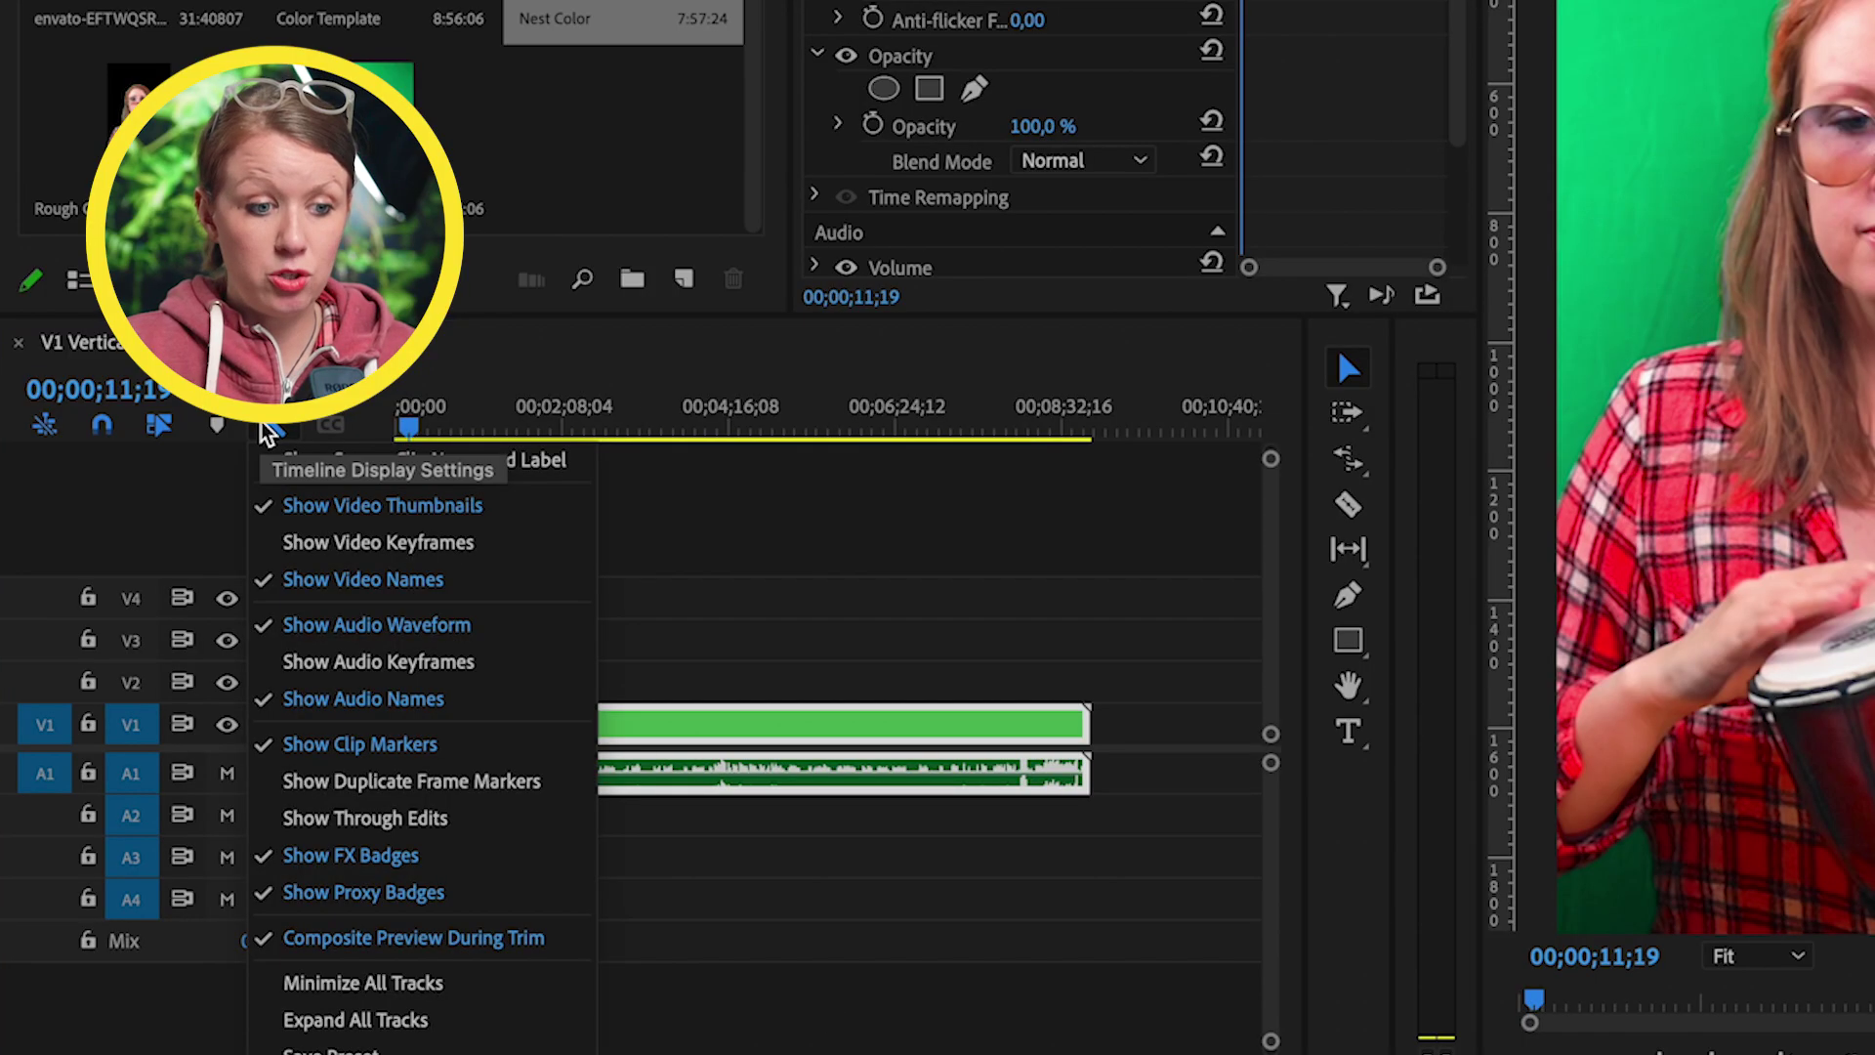
{"action": "left_click", "coordinate": [385, 1019]}
{"action": "key", "text": "="}
{"action": "key", "text": "="}
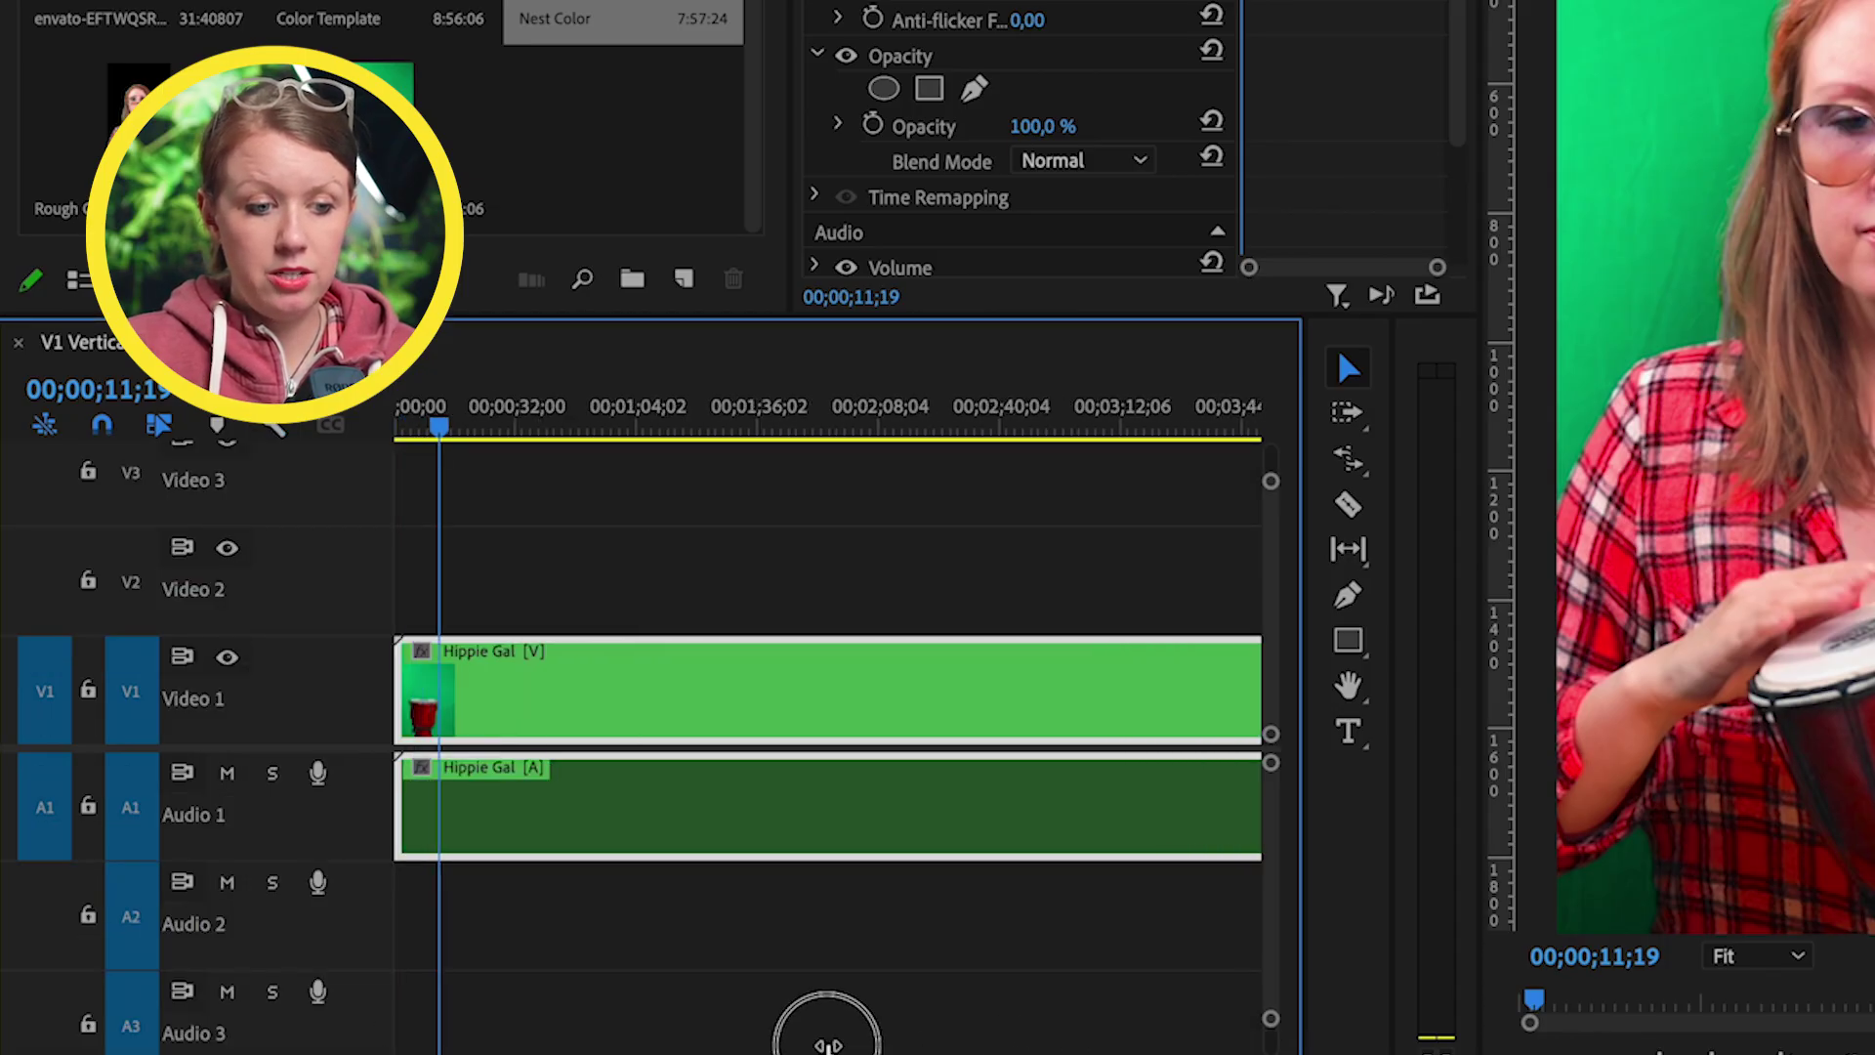
{"action": "left_click_drag", "start_coordinate": [476, 401], "coordinate": [406, 432]}
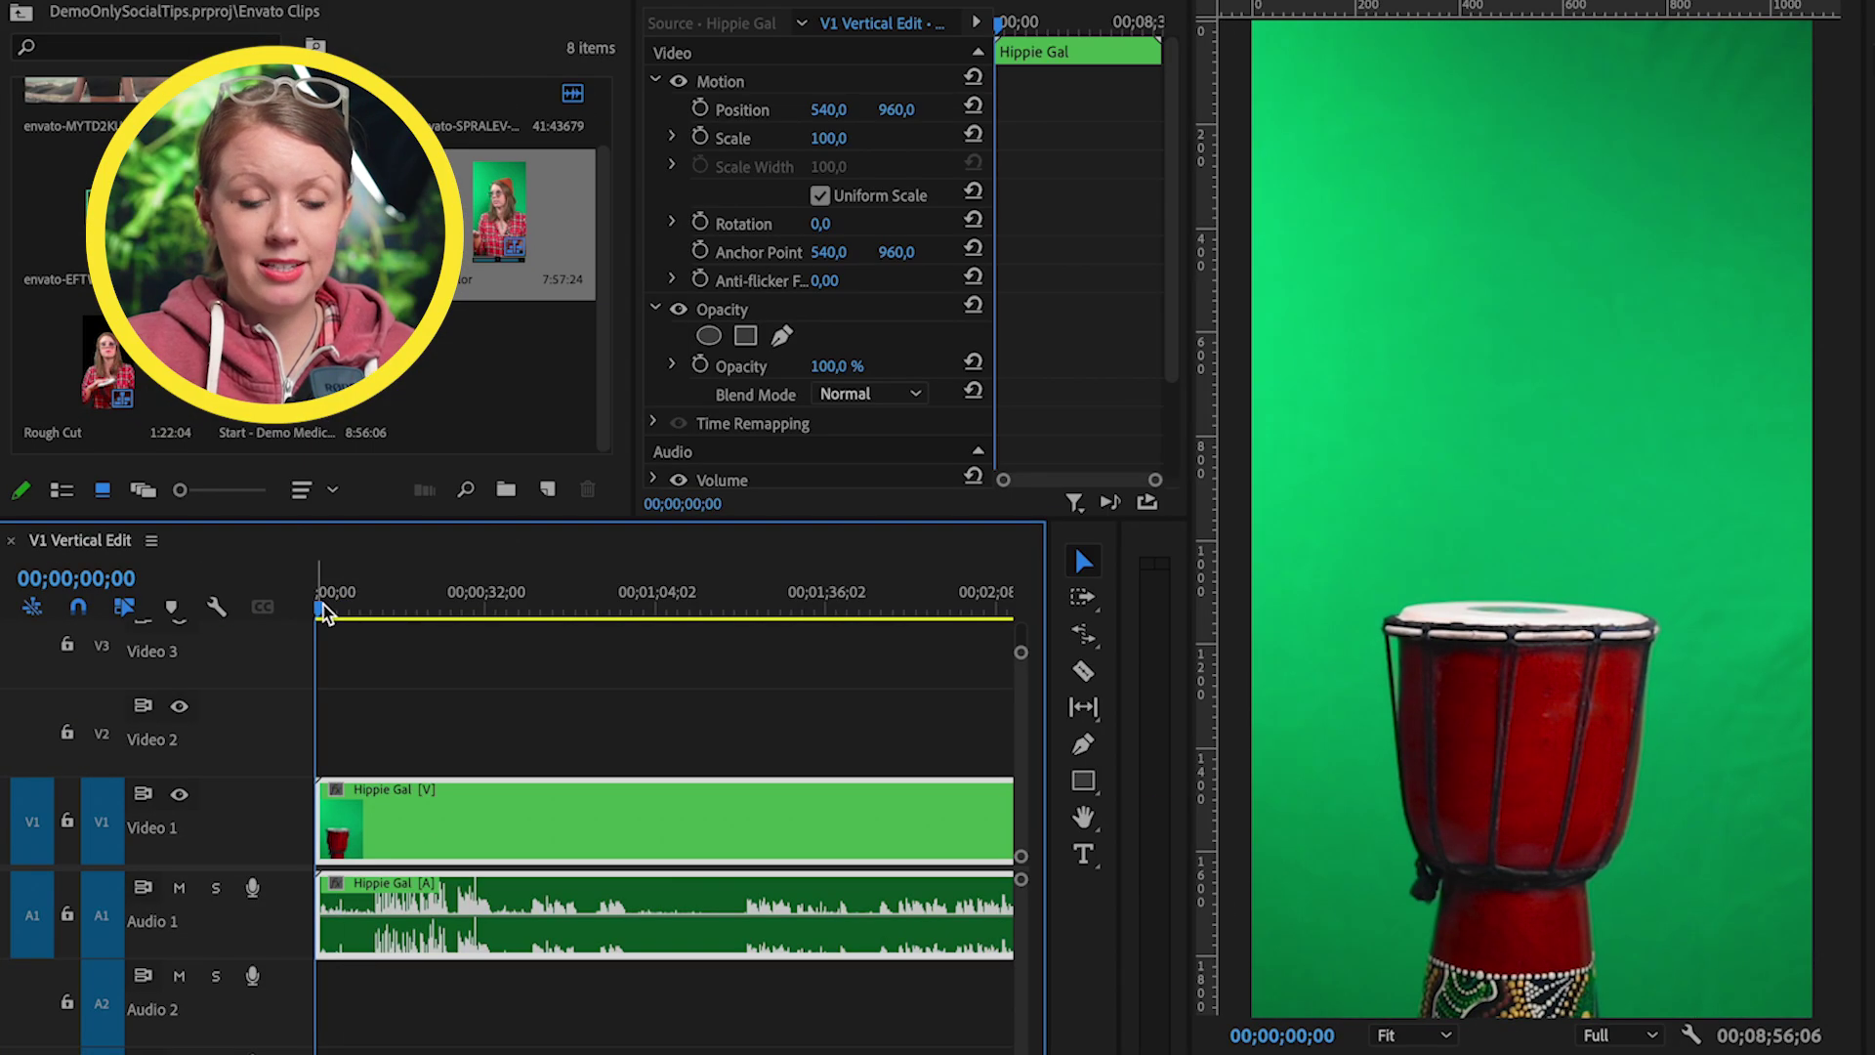
- Cut the Hippie Gal clip at 16;06 and ripple-delete the drum intro
{"action": "left_click_drag", "start_coordinate": [339, 610], "coordinate": [390, 613]}
{"action": "key", "text": "space"}
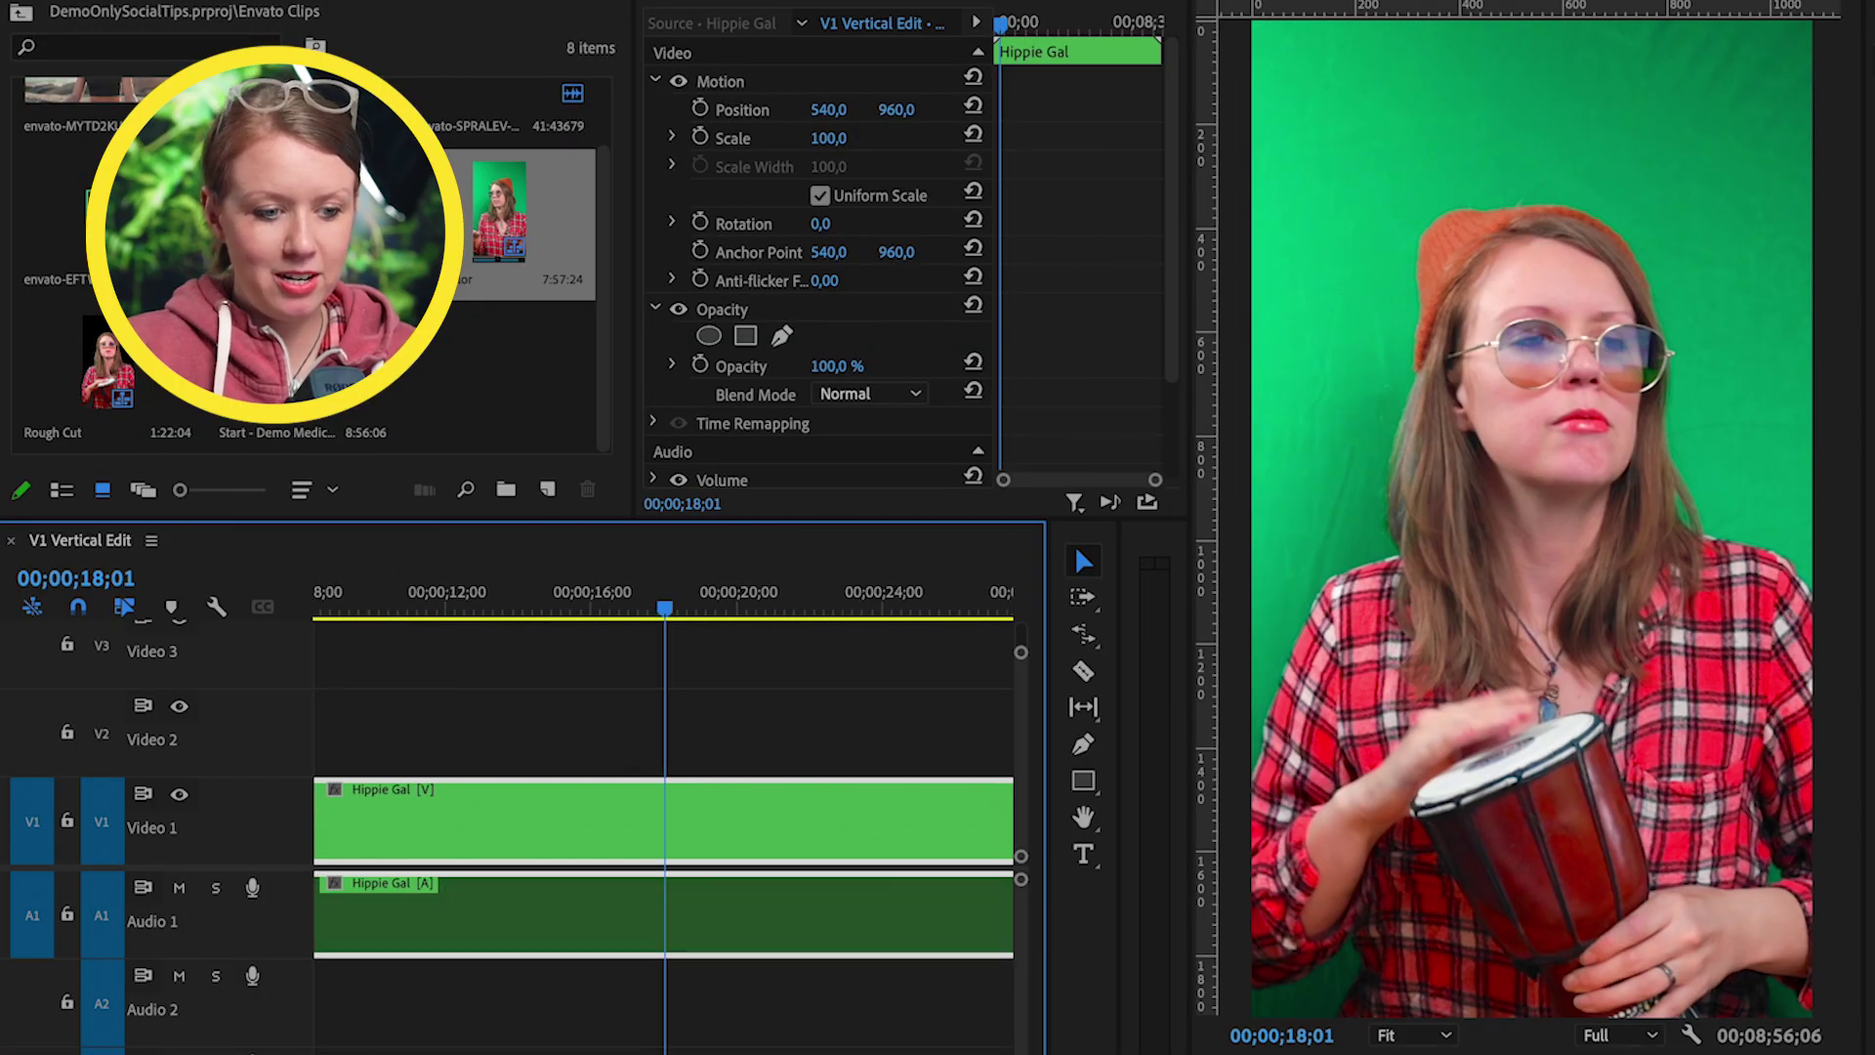
{"action": "left_click_drag", "start_coordinate": [625, 621], "coordinate": [589, 615]}
{"action": "key", "text": "c"}
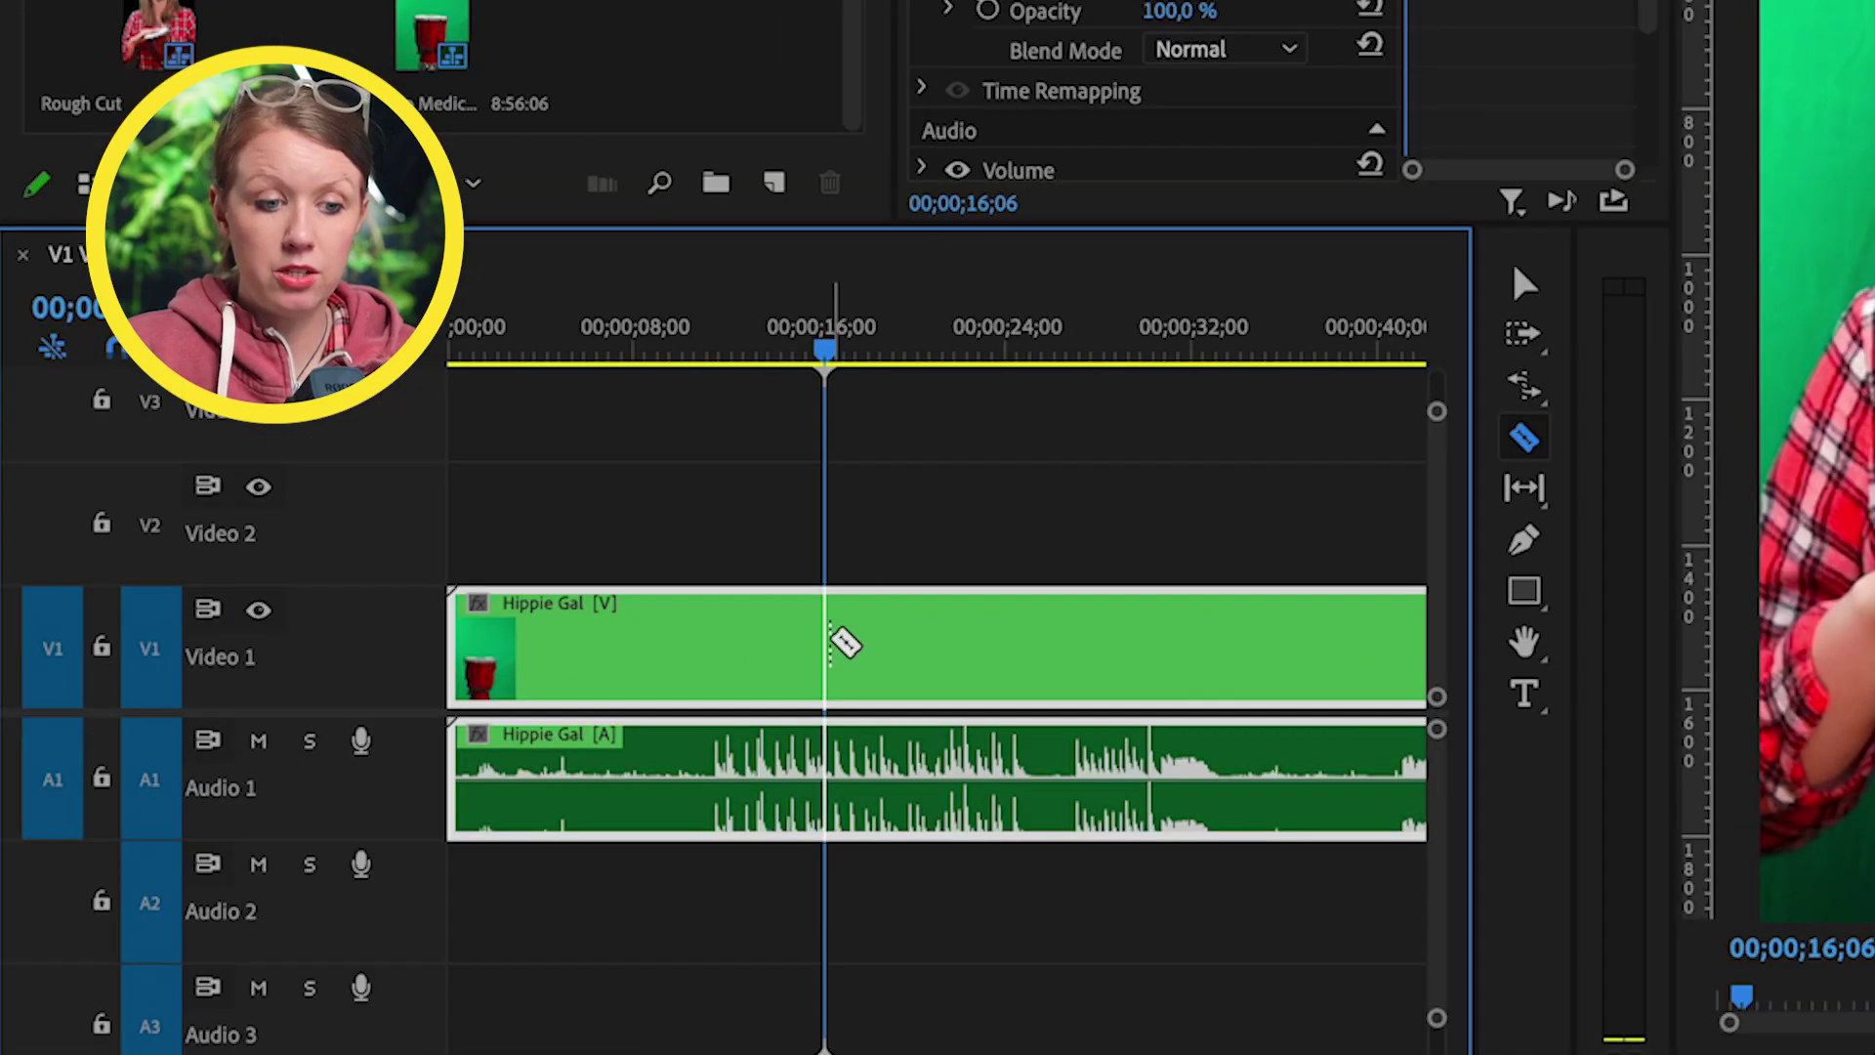
{"action": "left_click", "coordinate": [589, 902]}
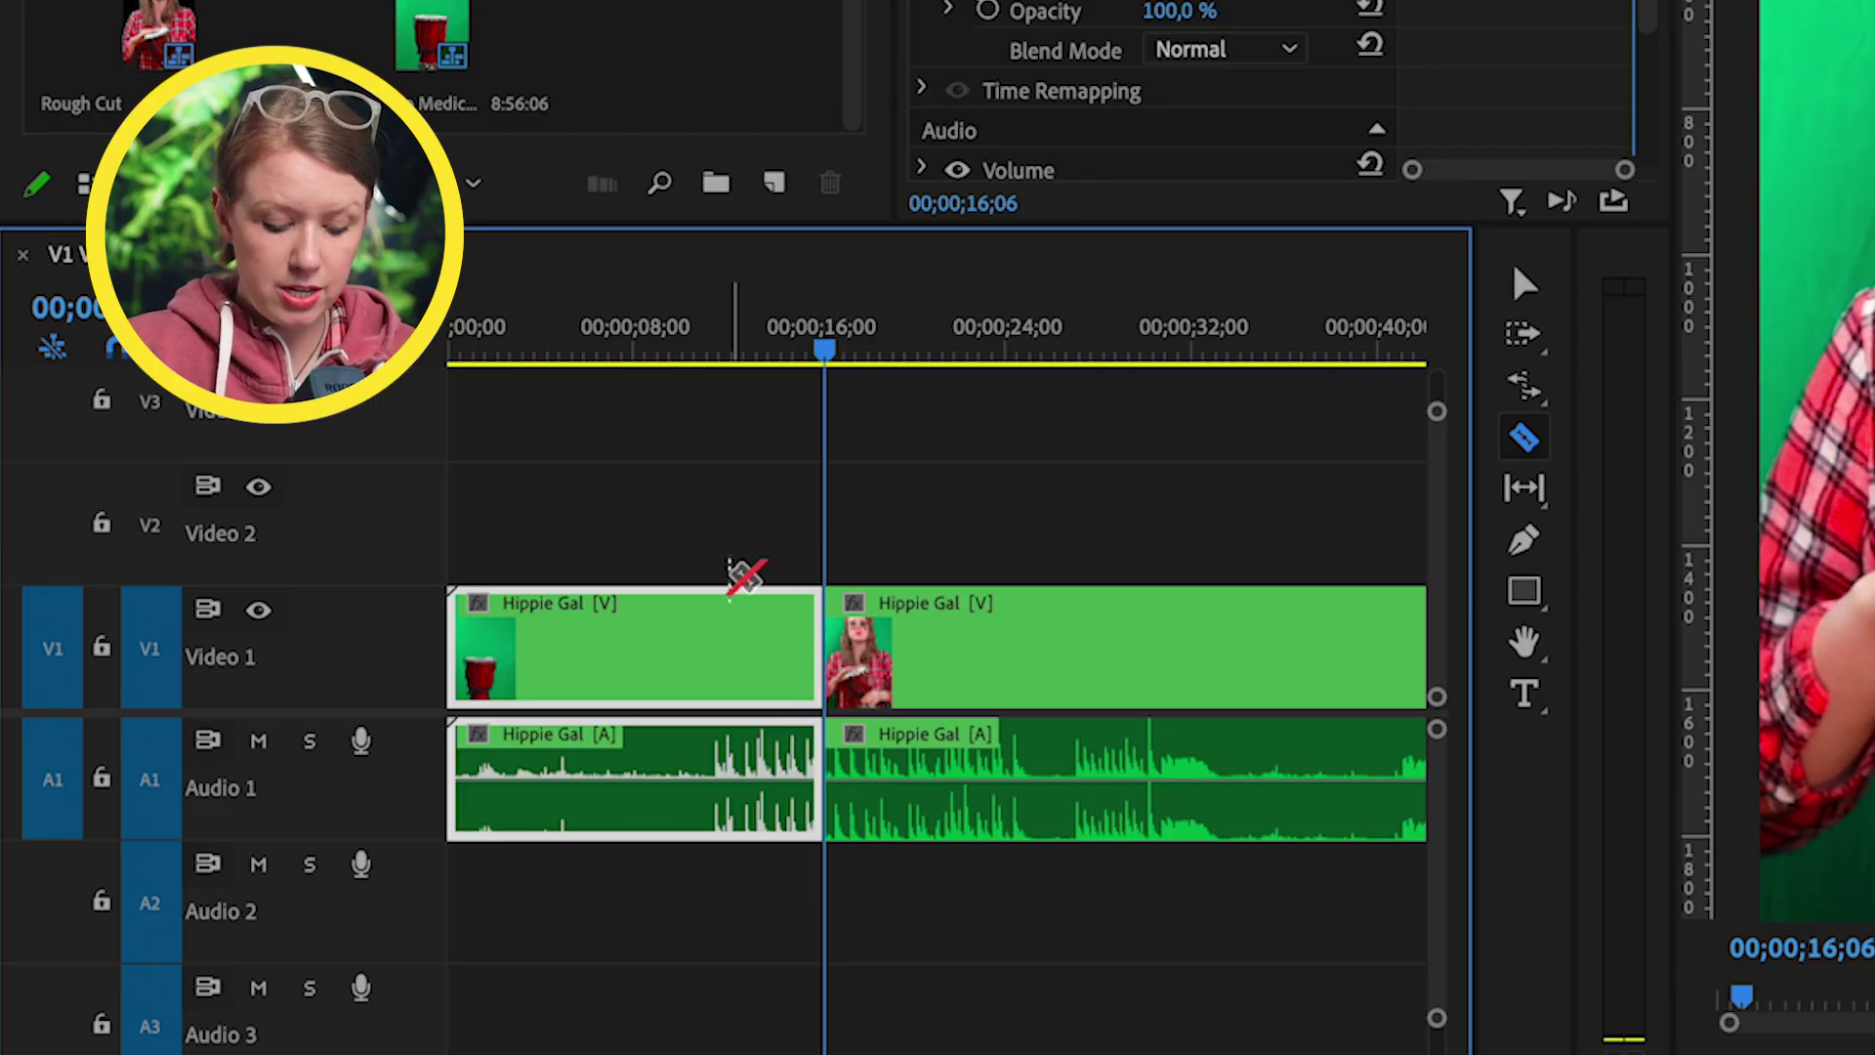
{"action": "key", "text": "v"}
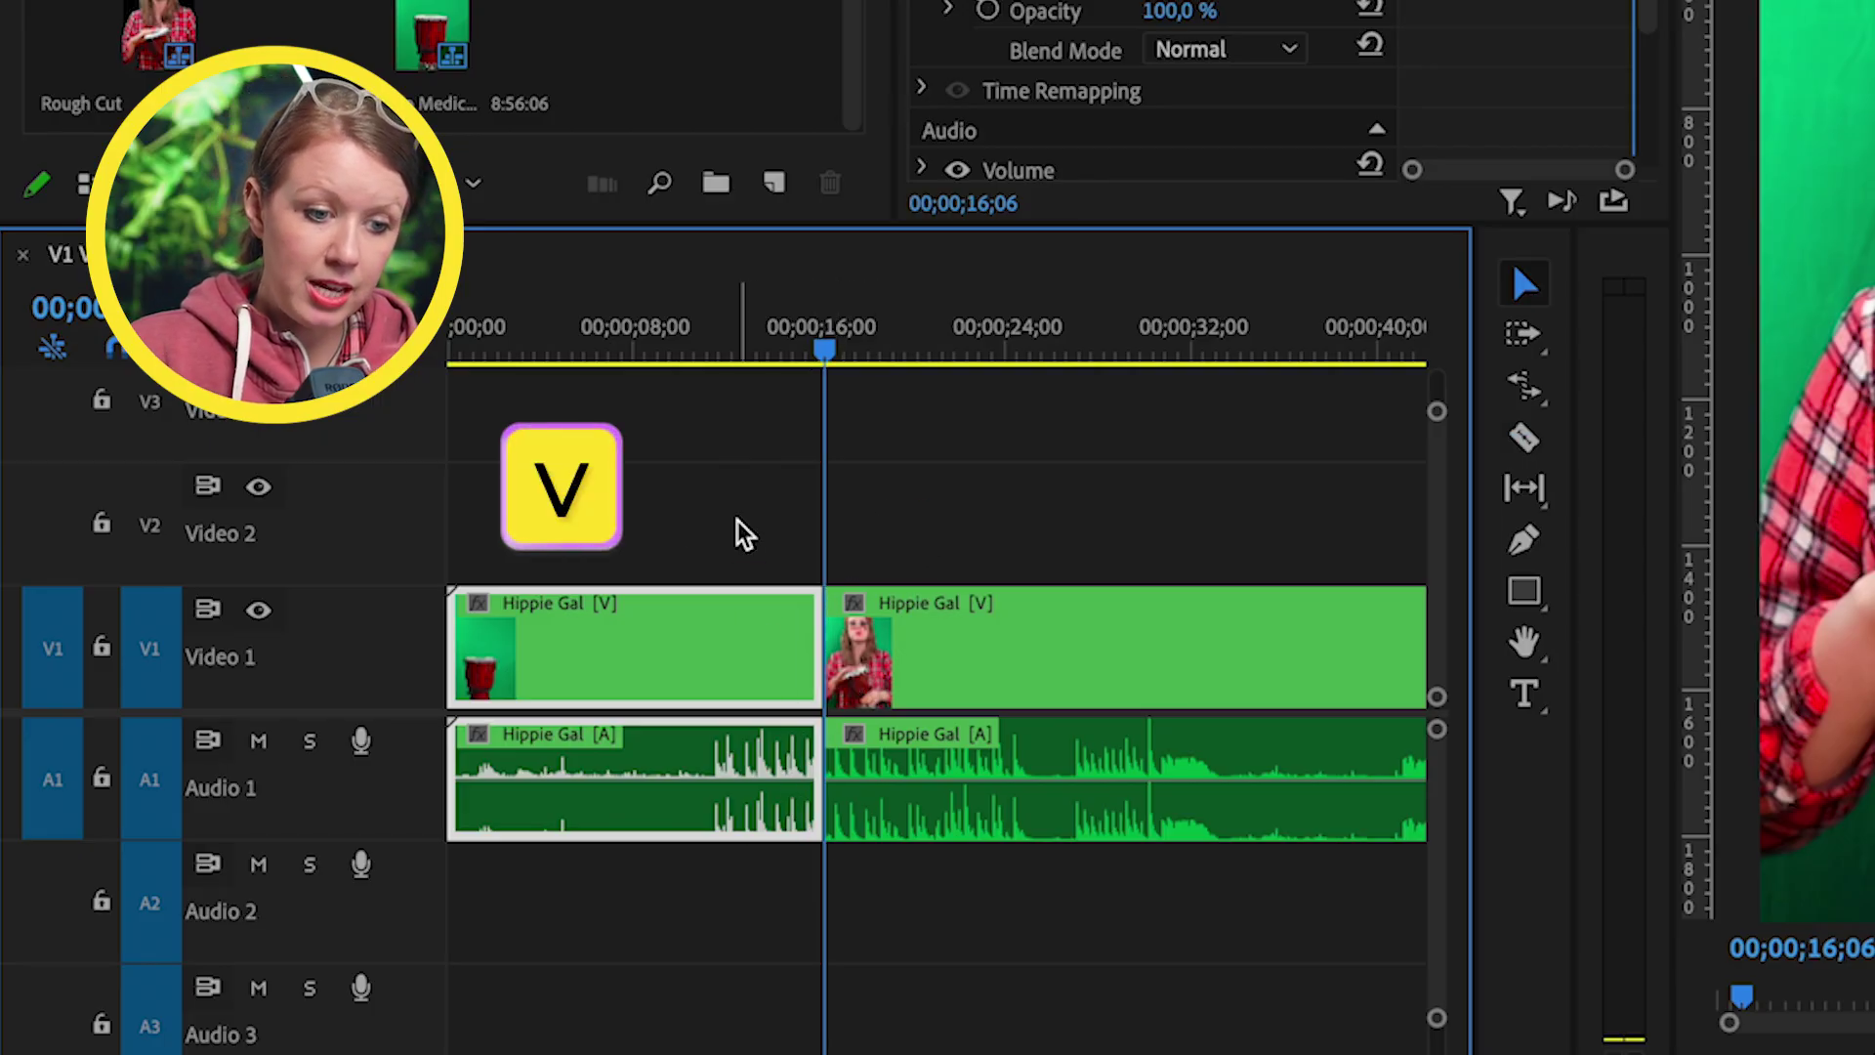
{"action": "left_click_drag", "start_coordinate": [670, 511], "coordinate": [734, 781]}
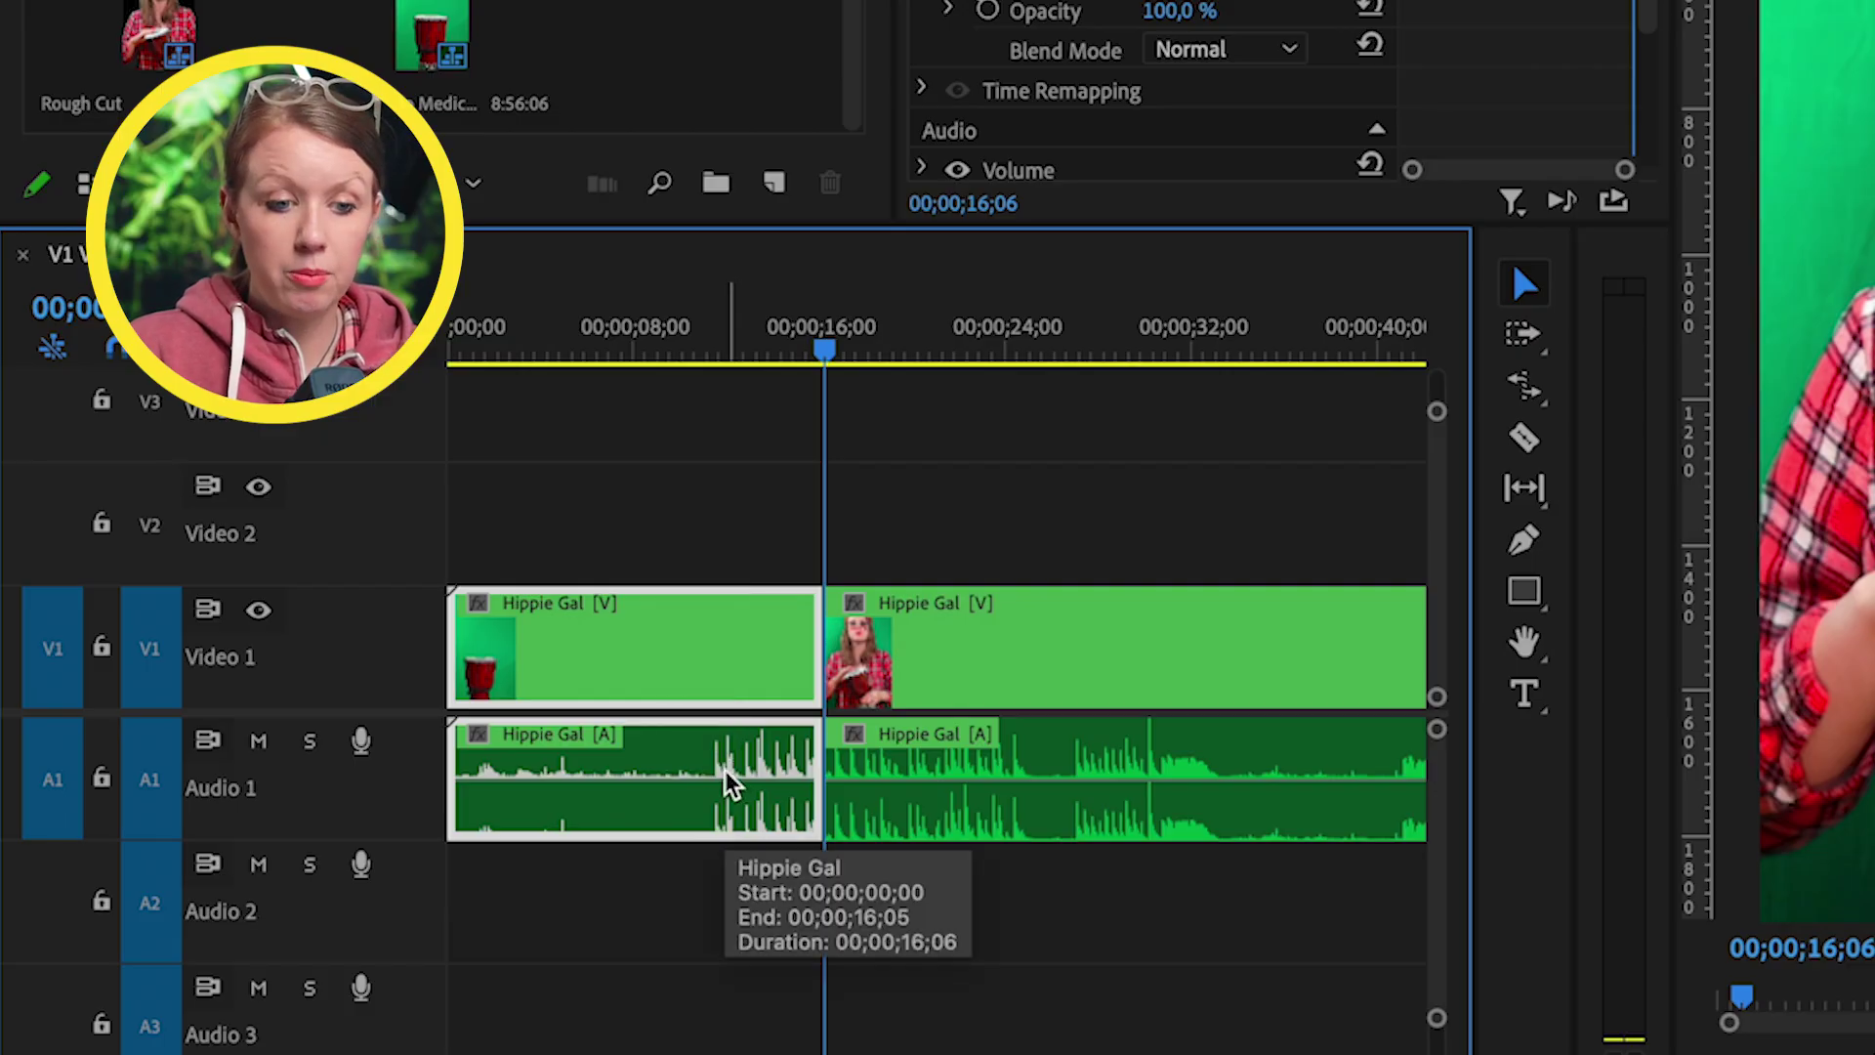
{"action": "key", "text": "shift+Delete"}
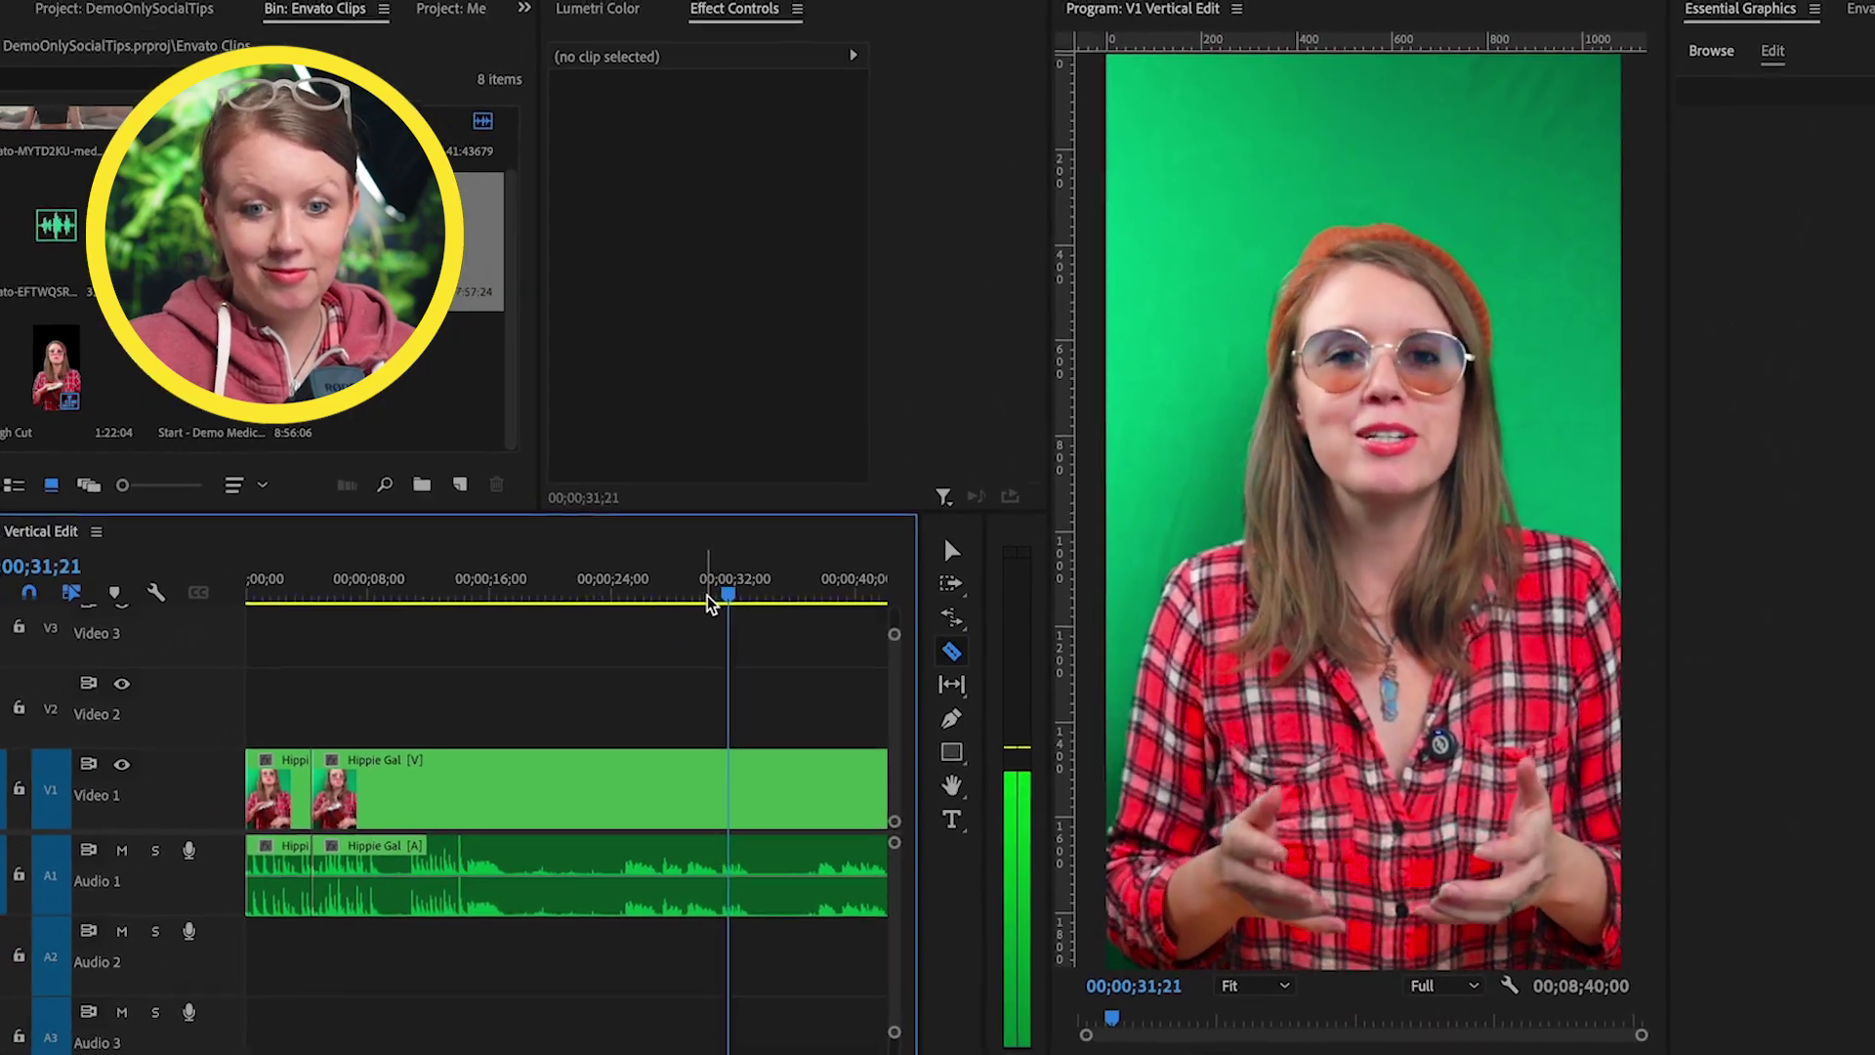
- Cut the clip at 24;14 and ripple-delete the unwanted middle piece
{"action": "left_click", "coordinate": [638, 594]}
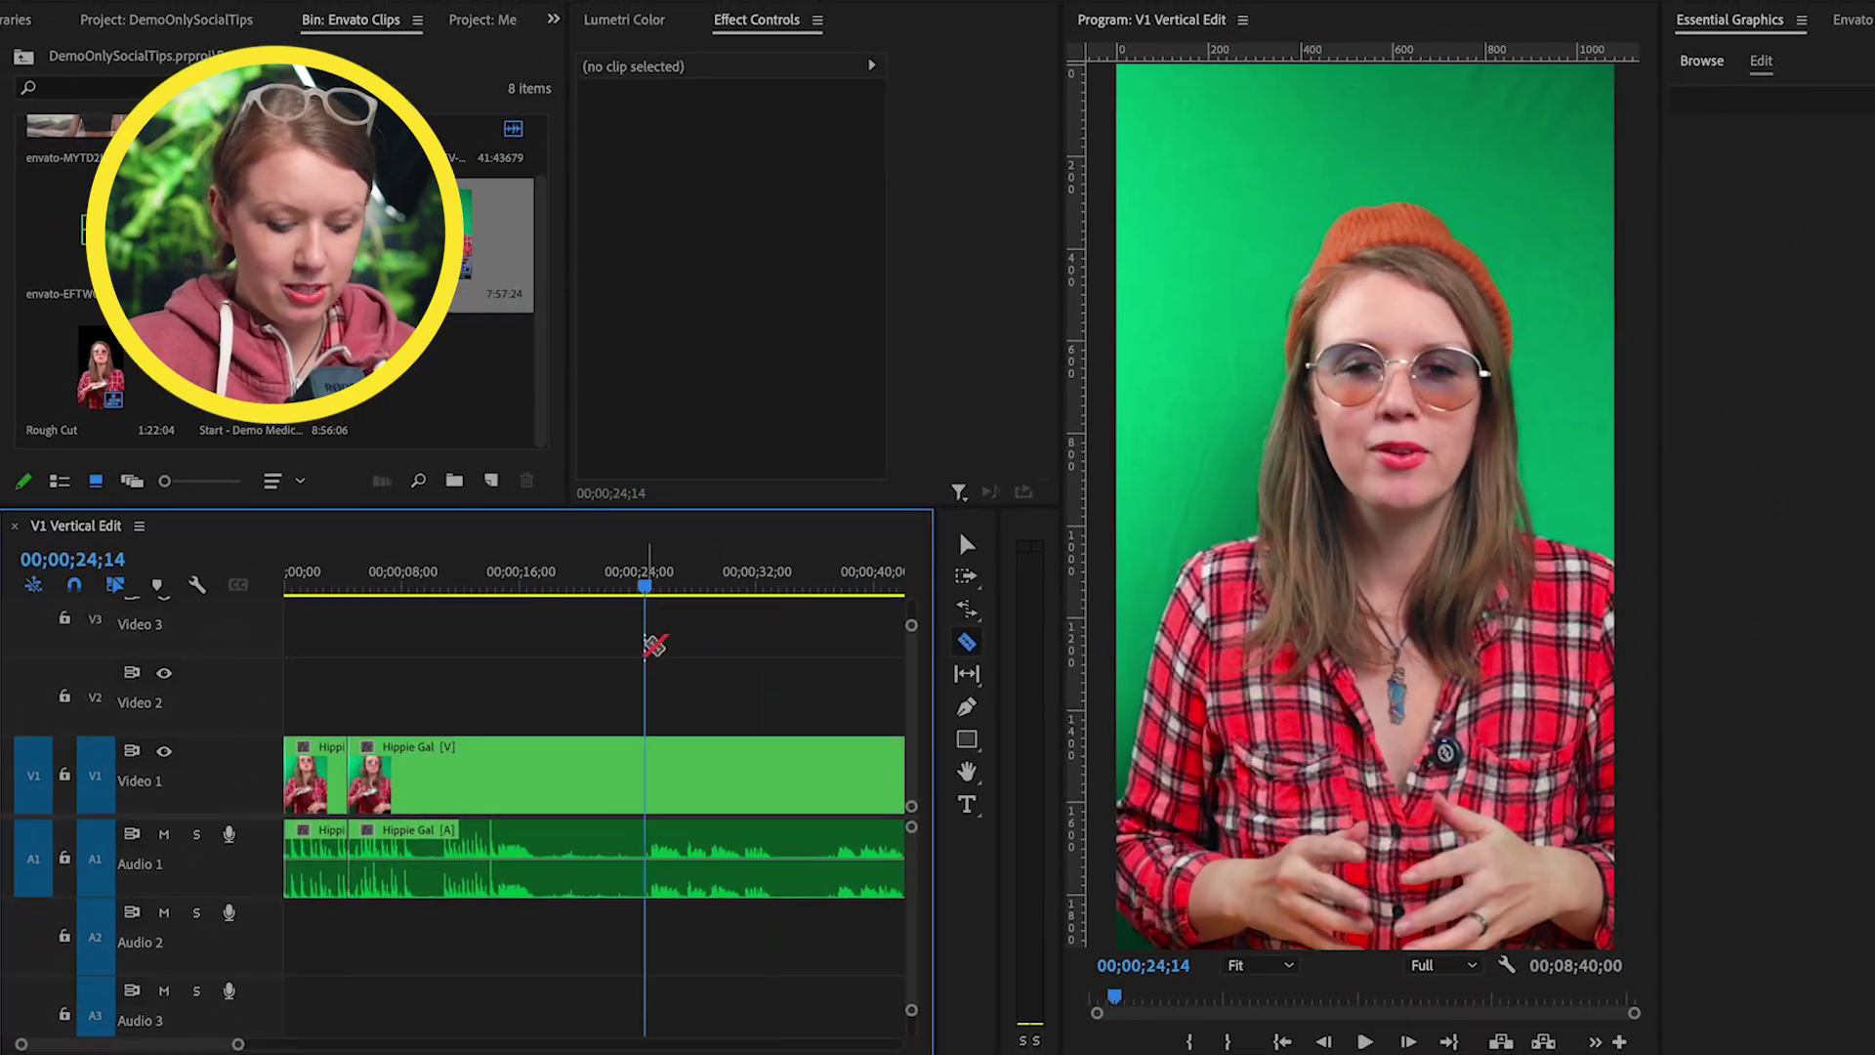
{"action": "left_click", "coordinate": [646, 761]}
{"action": "key", "text": "v"}
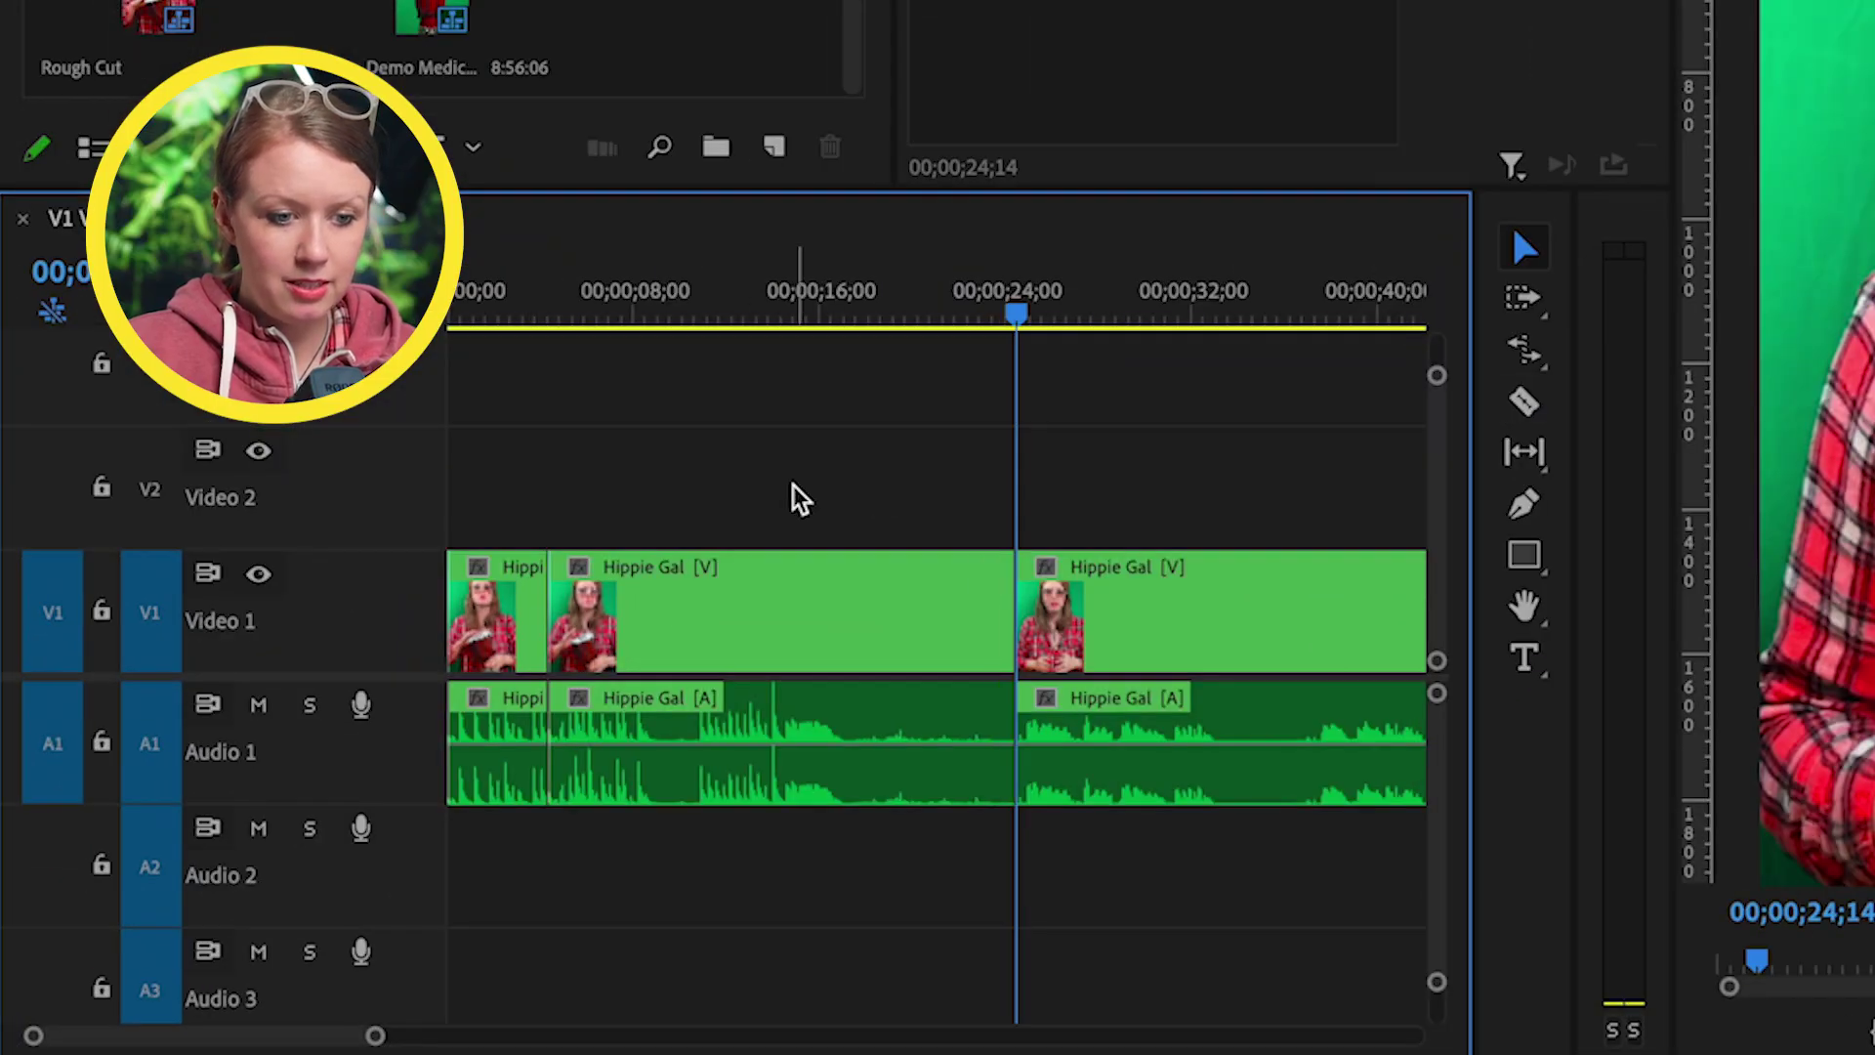
{"action": "left_click_drag", "start_coordinate": [501, 692], "coordinate": [569, 885]}
{"action": "left_click_drag", "start_coordinate": [896, 789], "coordinate": [897, 790]}
{"action": "key", "text": "shift+Delete"}
{"action": "key", "text": "Up"}
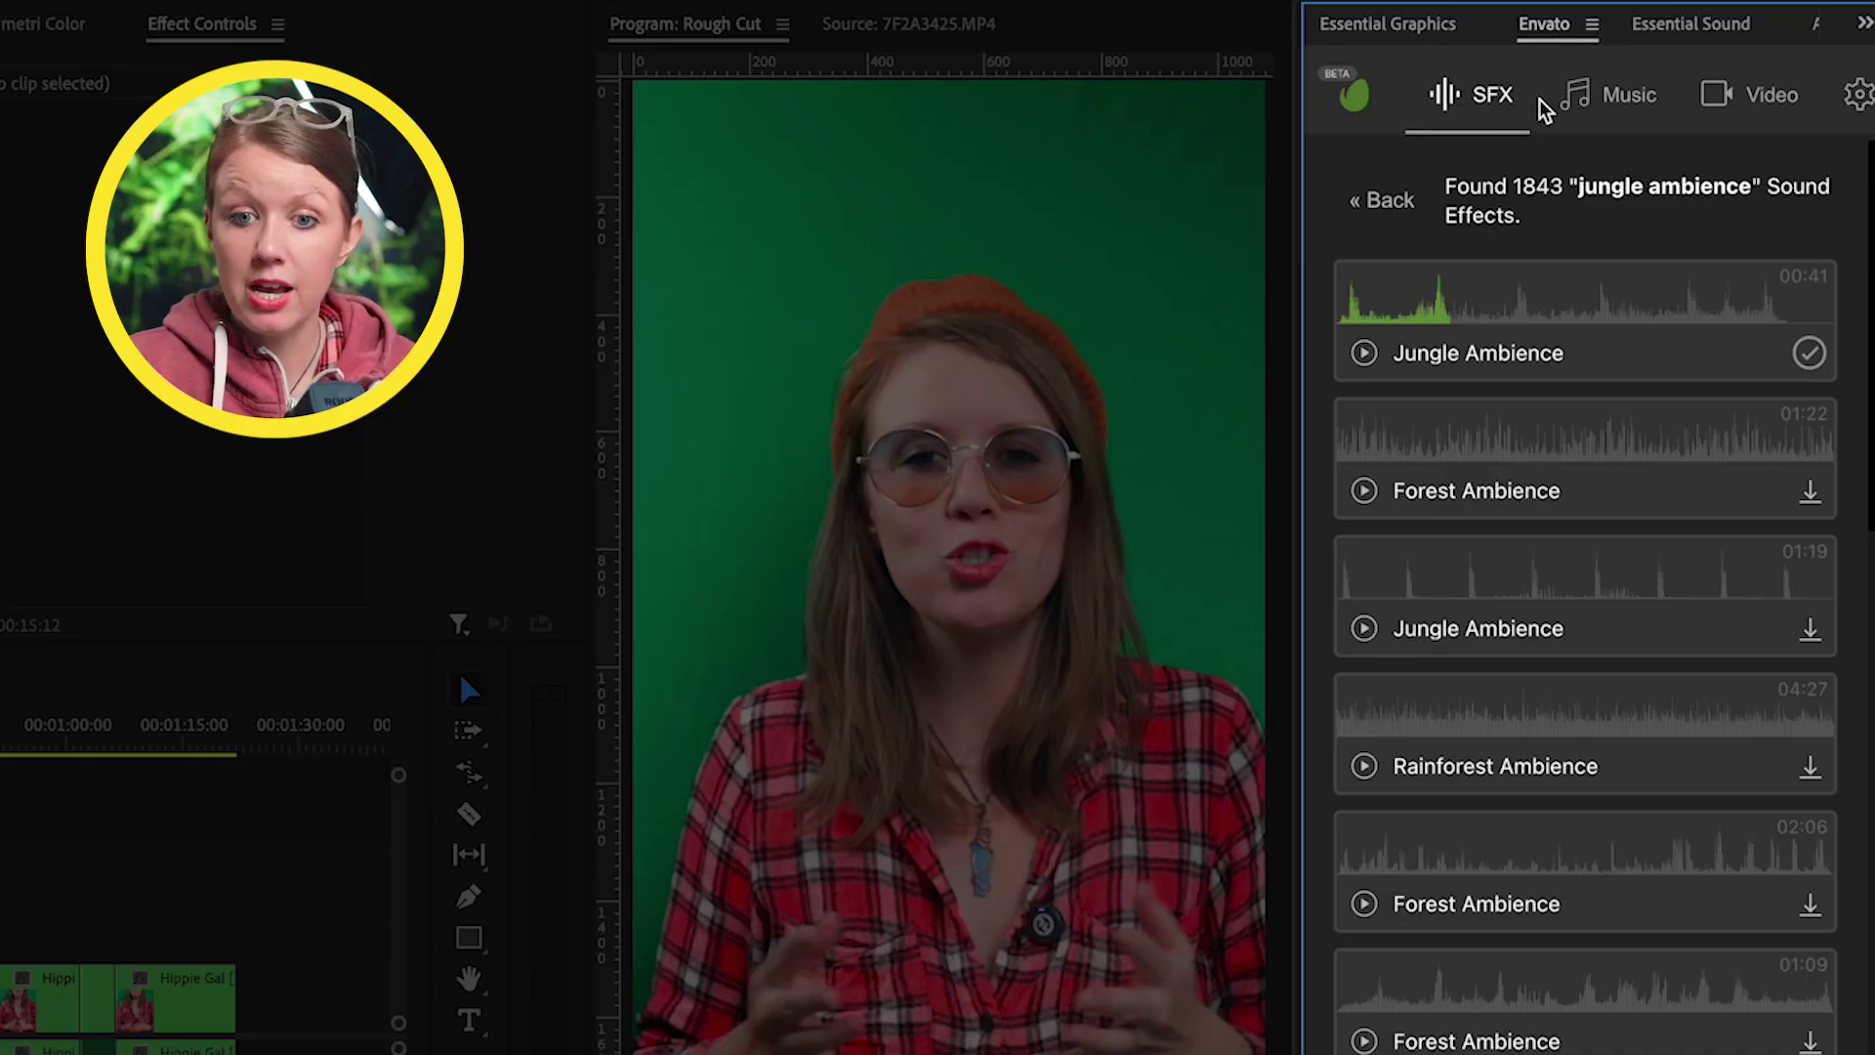
- View the Music and Video results for 'jungle ambience', then return to the Envato search page
{"action": "left_click", "coordinate": [1606, 95]}
{"action": "left_click", "coordinate": [1749, 98]}
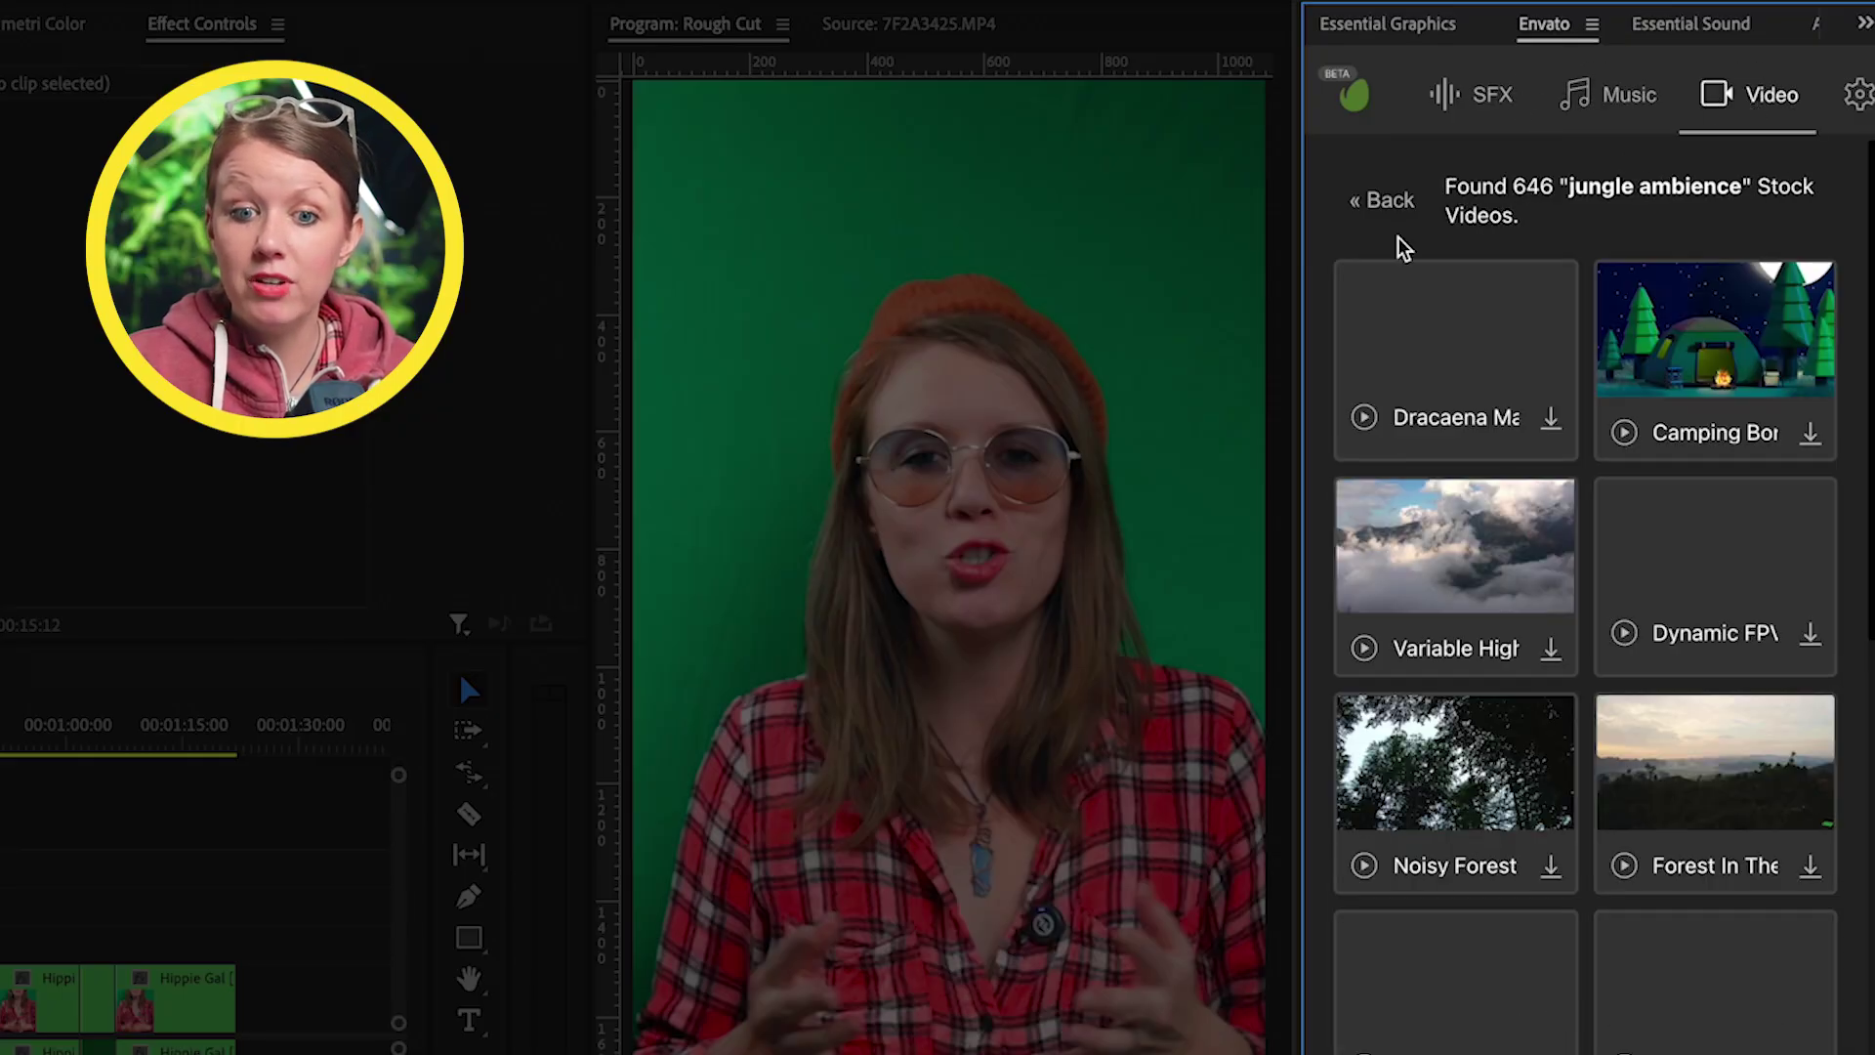
{"action": "left_click", "coordinate": [1391, 202]}
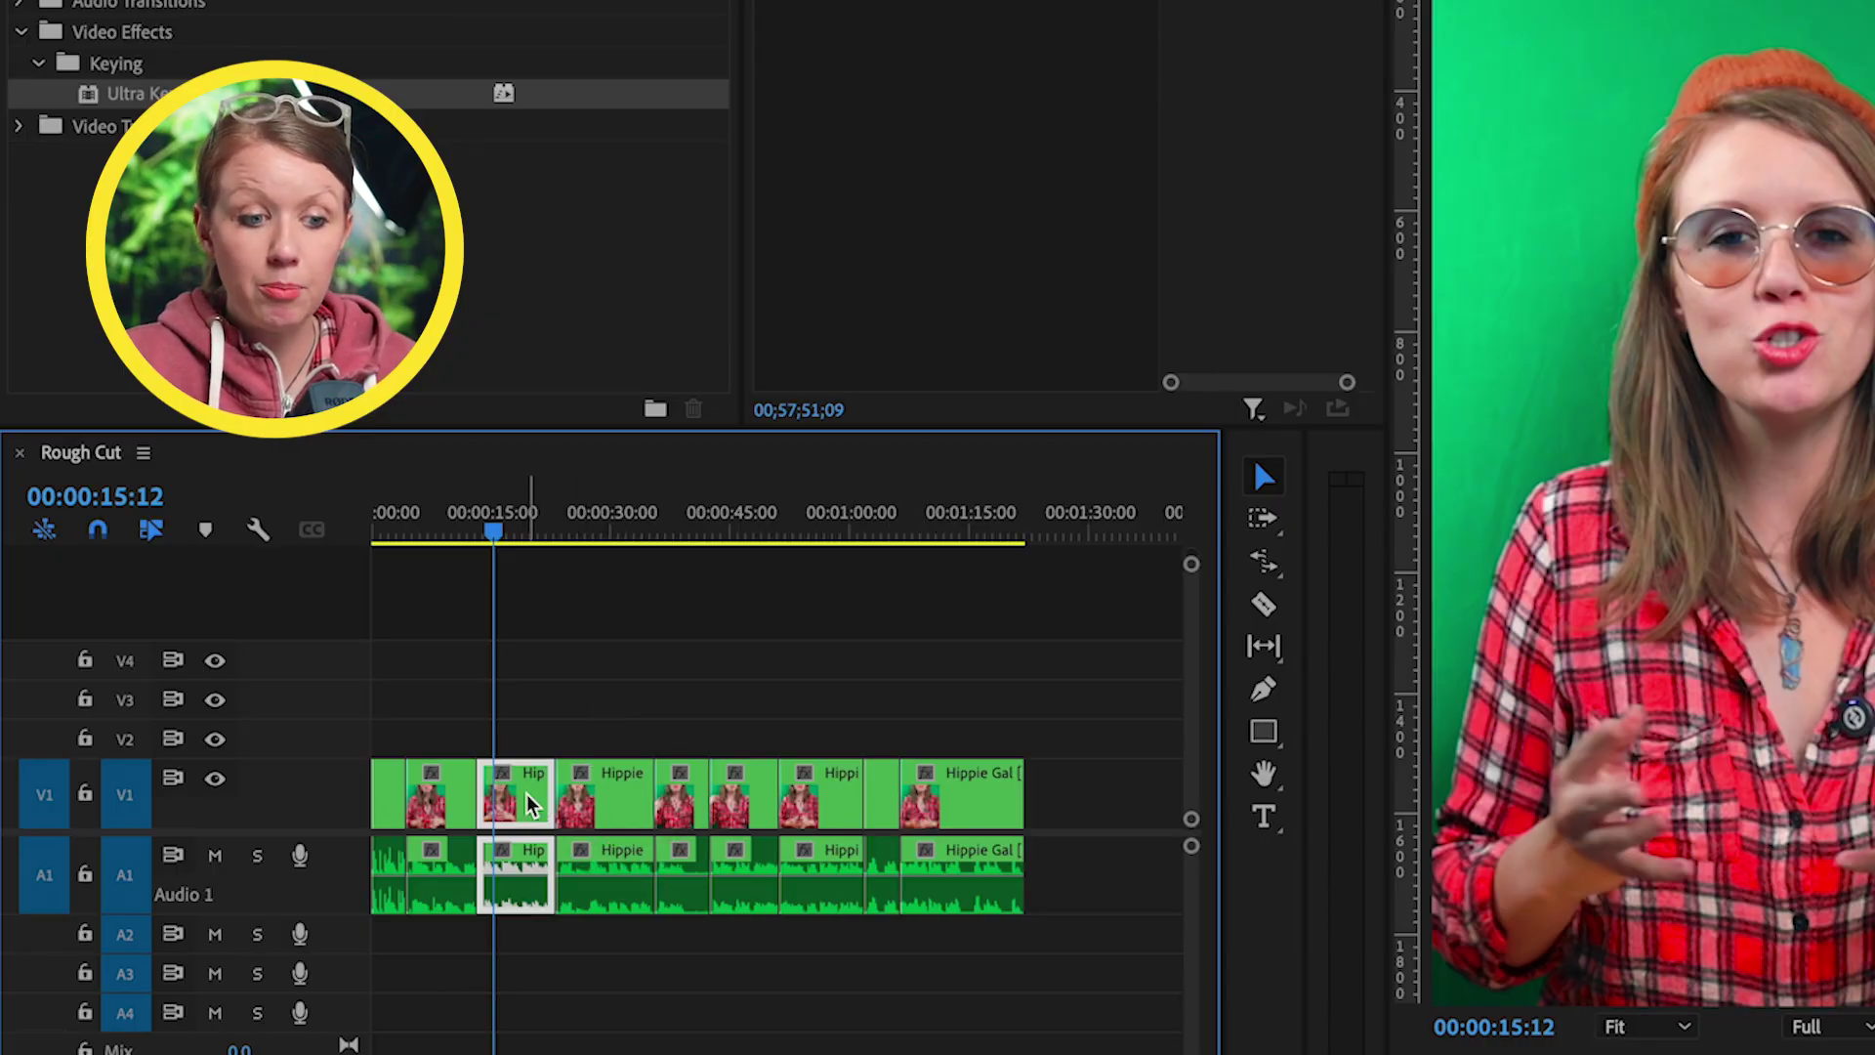
- Open Nest Color and apply Ultra Key to 7F2A3425.MP4 with default settings
{"action": "double_click", "coordinate": [528, 806]}
{"action": "left_click", "coordinate": [535, 799]}
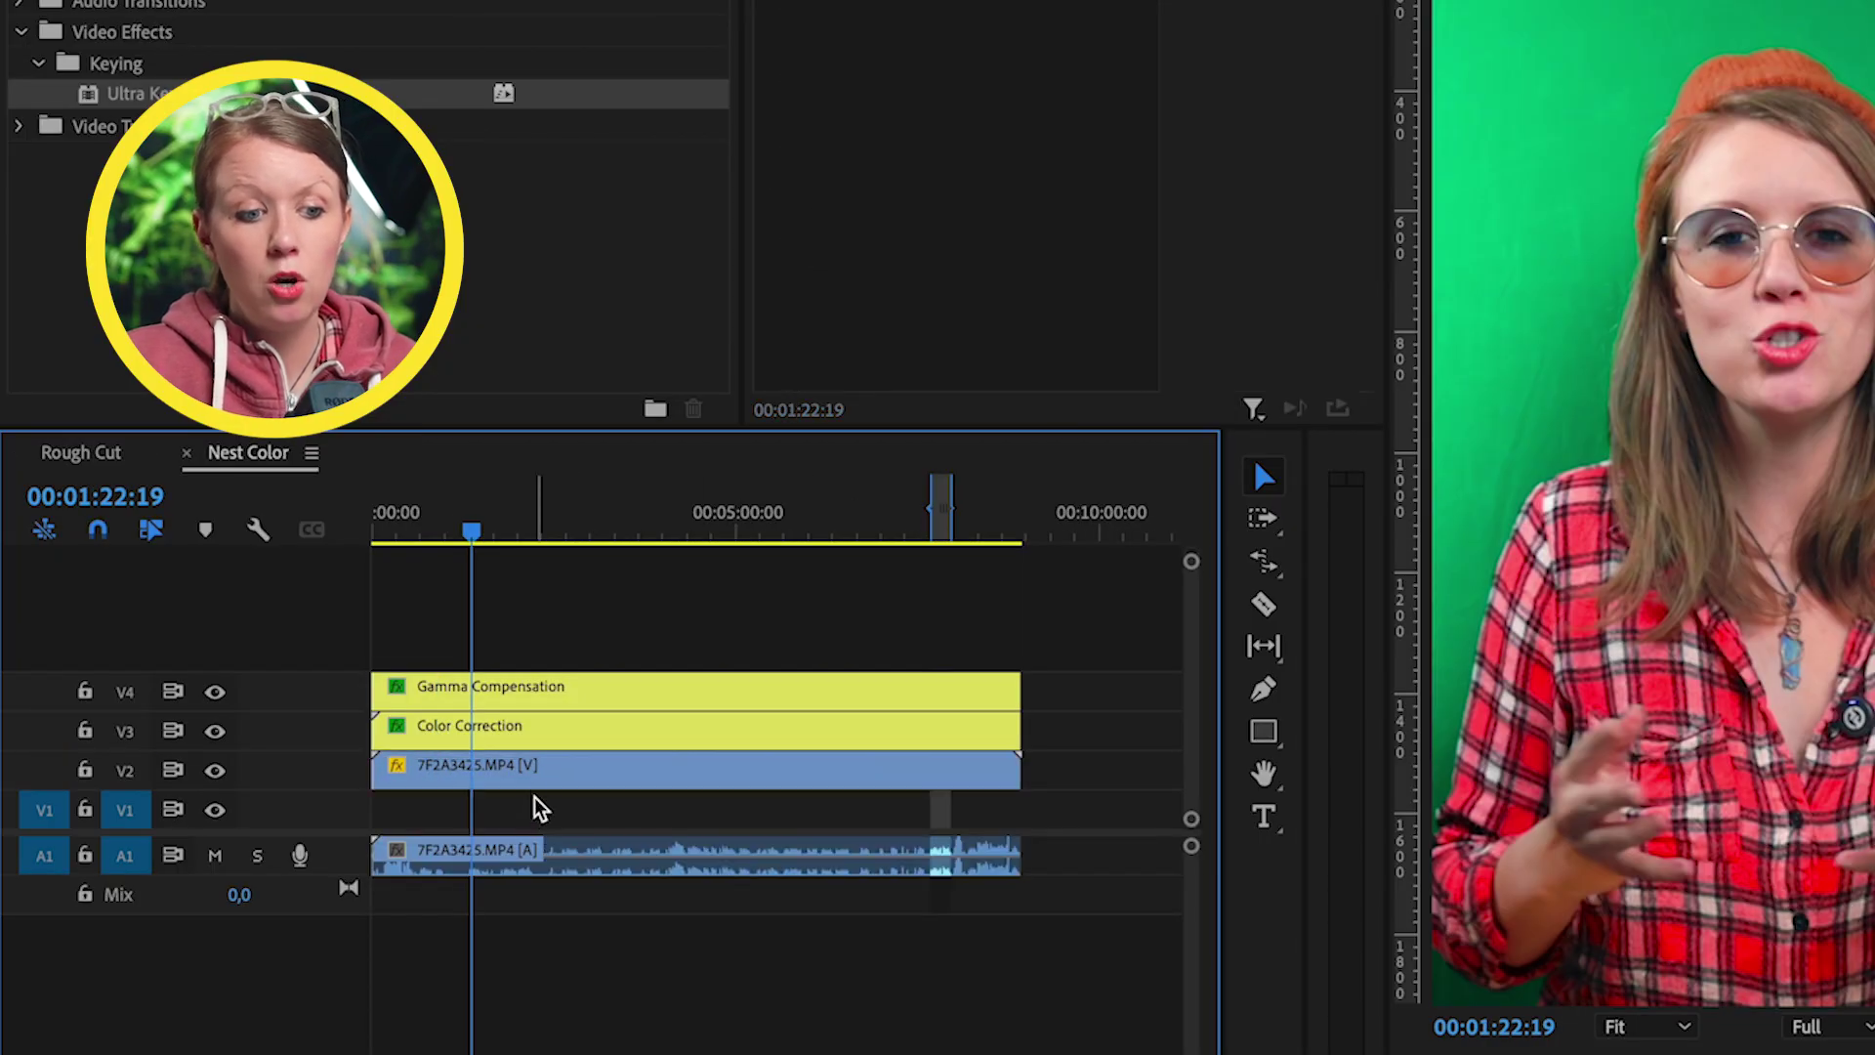
{"action": "left_click", "coordinate": [536, 776]}
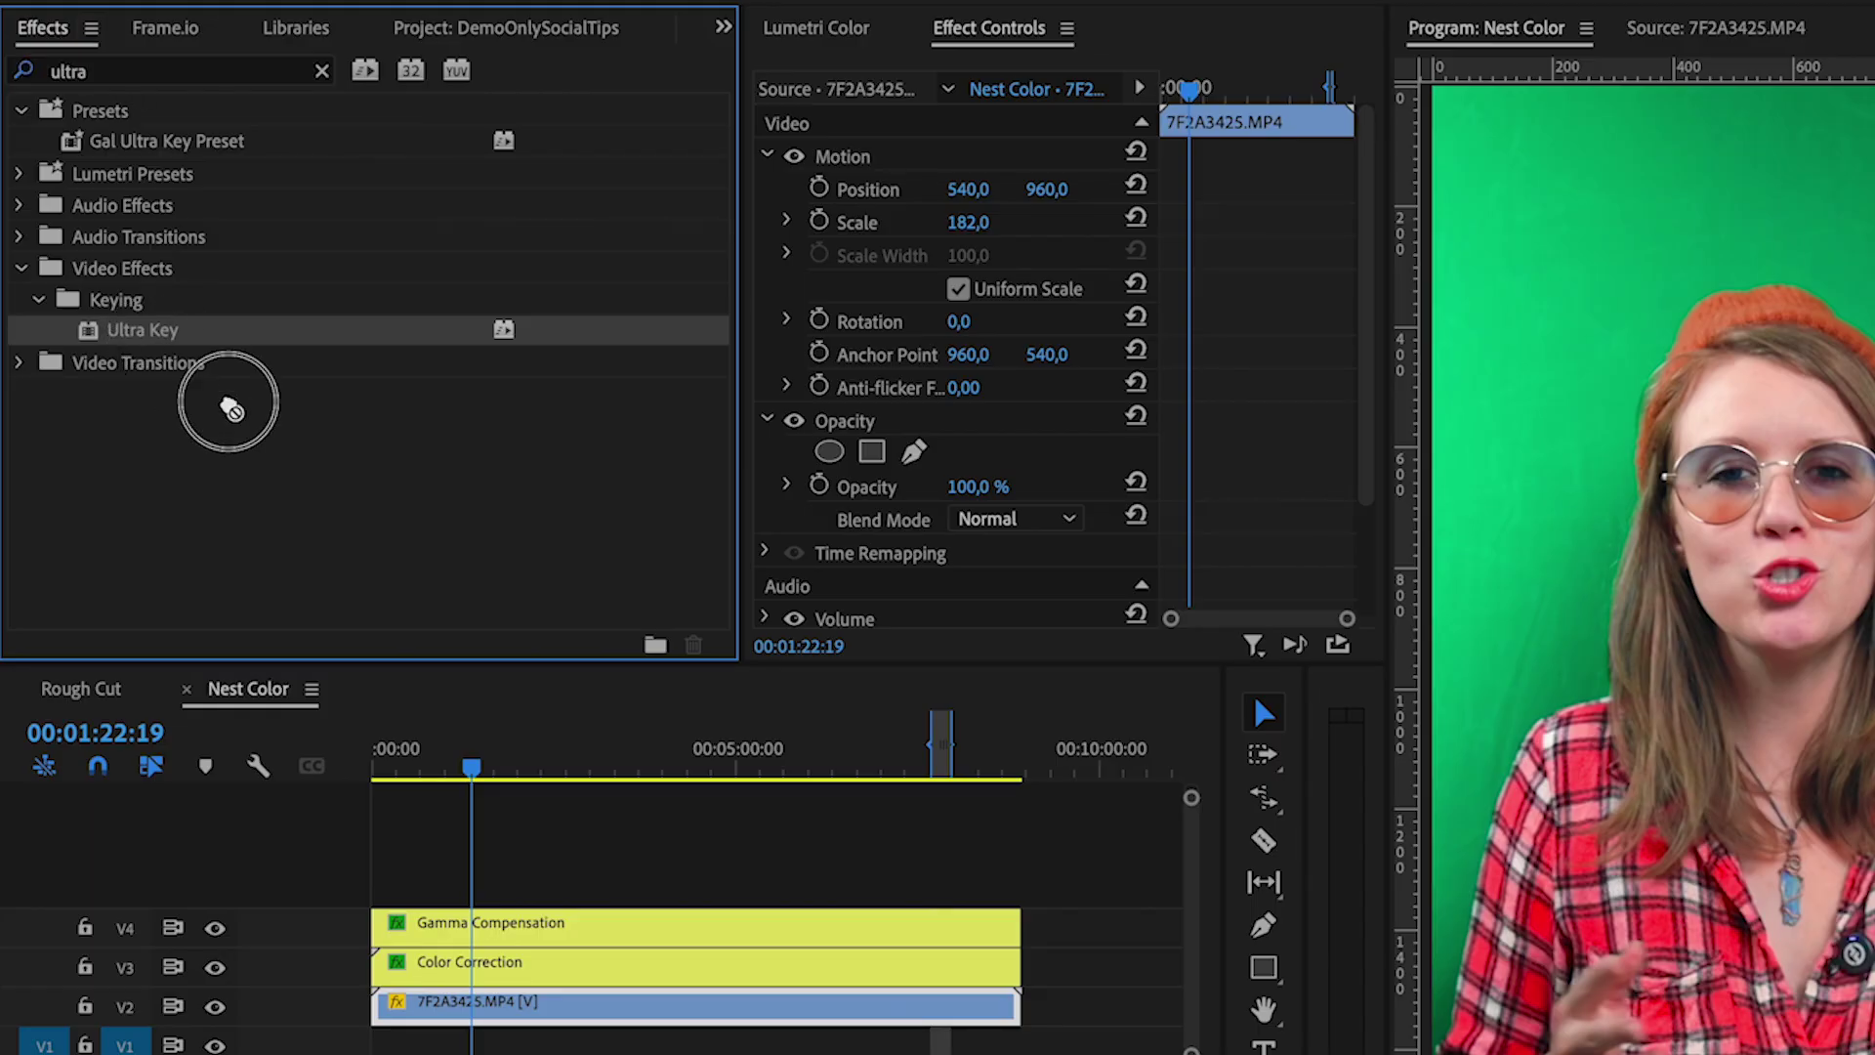
{"action": "left_click_drag", "start_coordinate": [229, 406], "coordinate": [599, 1014]}
{"action": "scroll", "coordinate": [1349, 503], "scroll_direction": "down", "scroll_amount": 3}
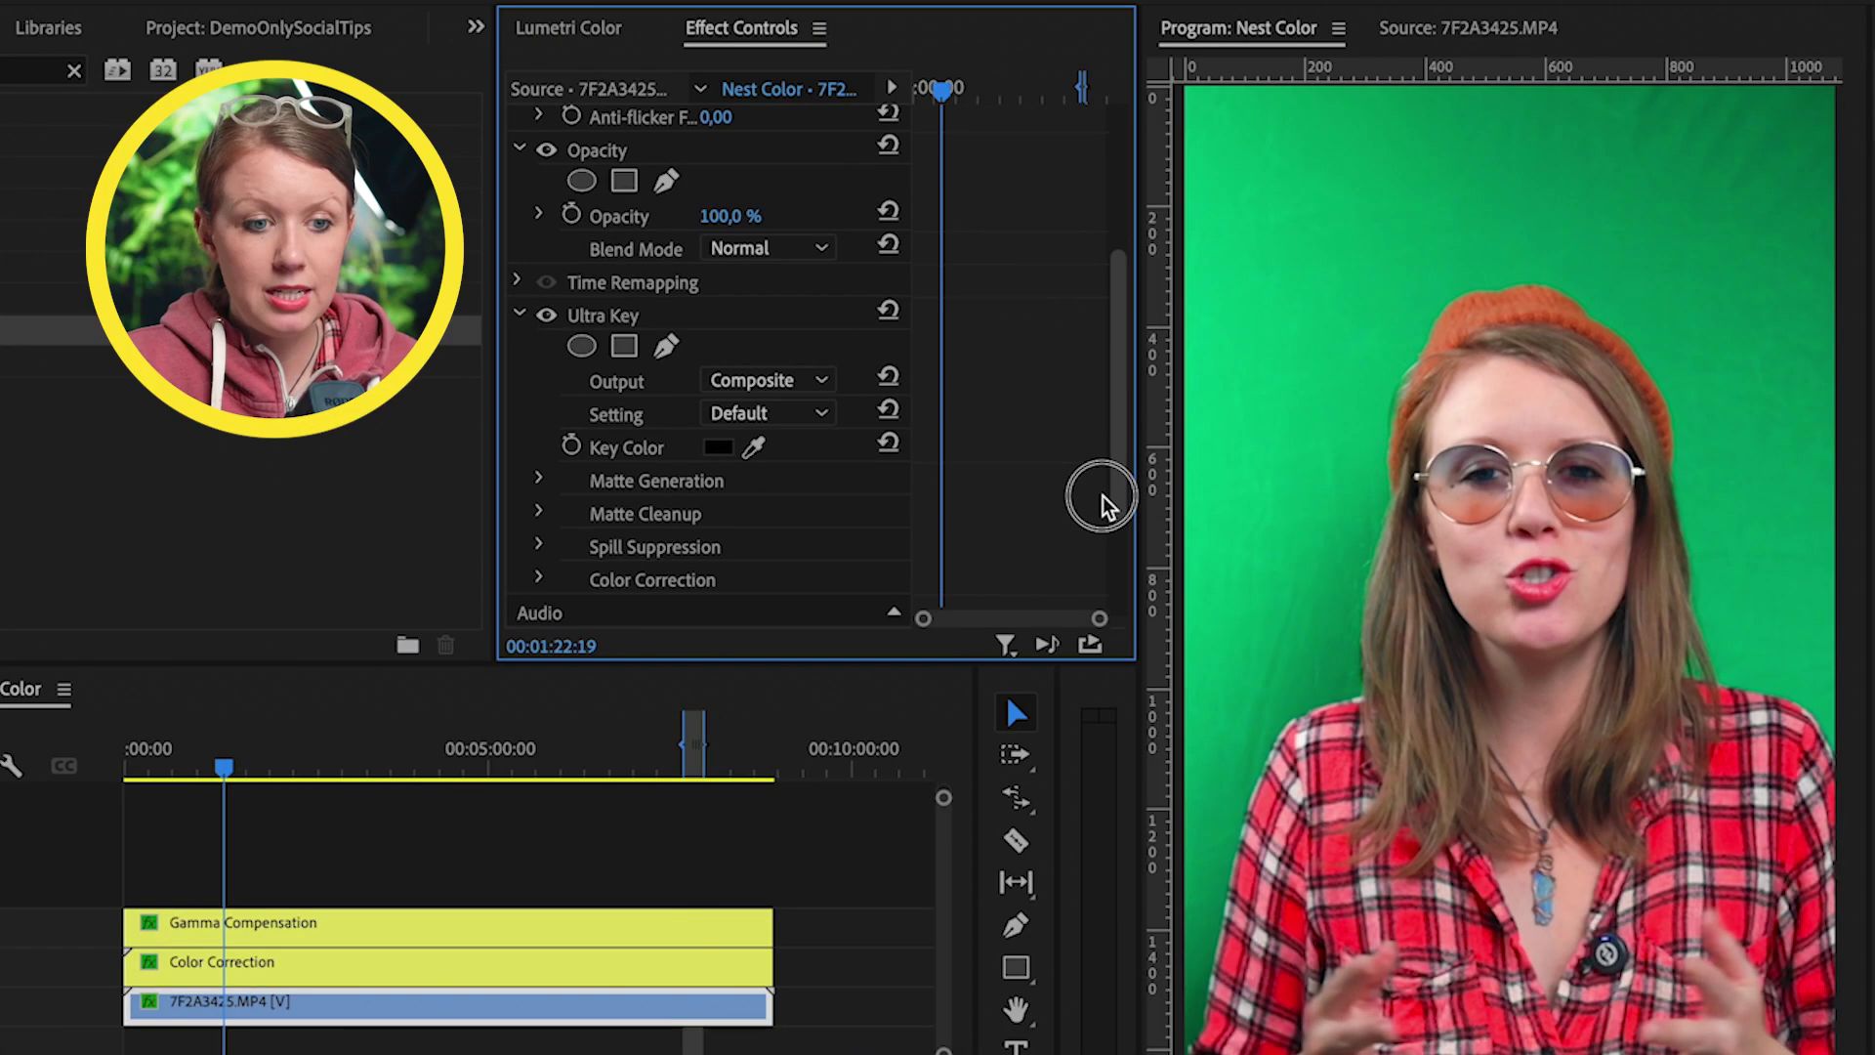
- Sample the green screen with the Ultra Key eyedropper and view the Alpha Channel output
{"action": "scroll", "coordinate": [1103, 502], "scroll_direction": "down", "scroll_amount": 3}
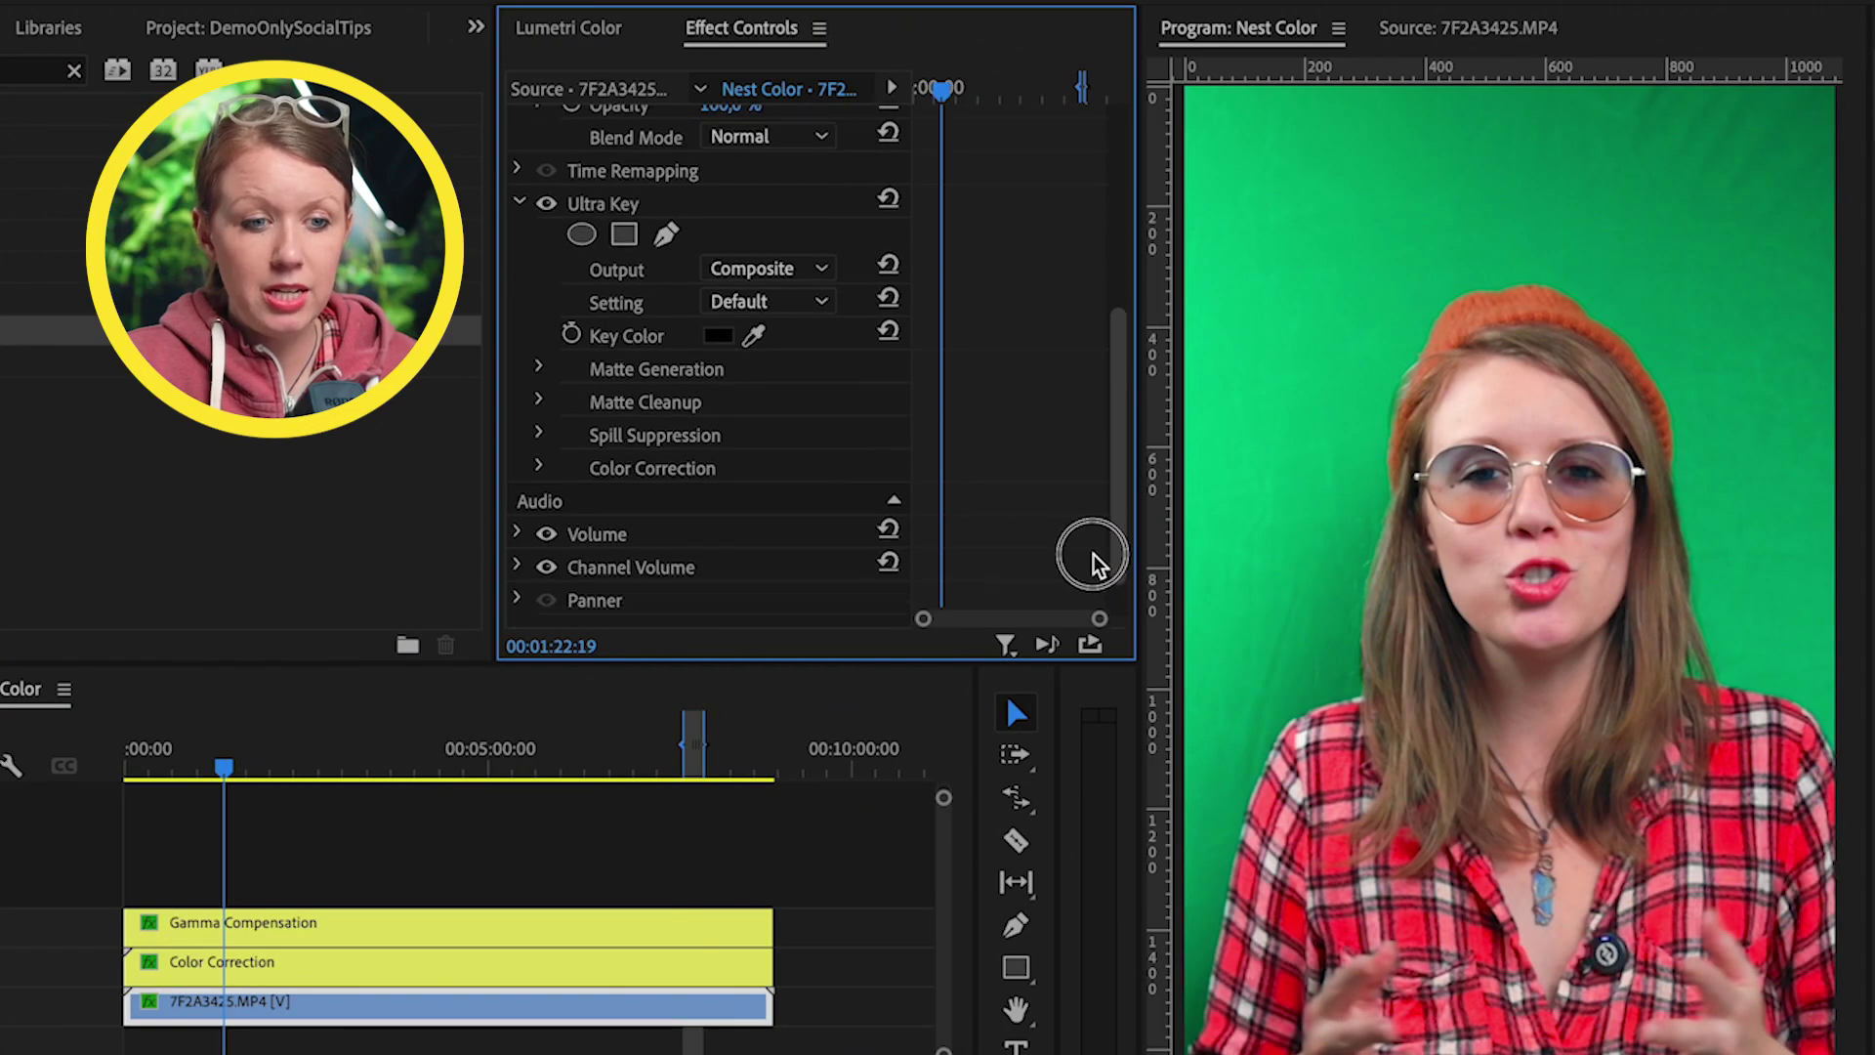
{"action": "left_click", "coordinate": [754, 337]}
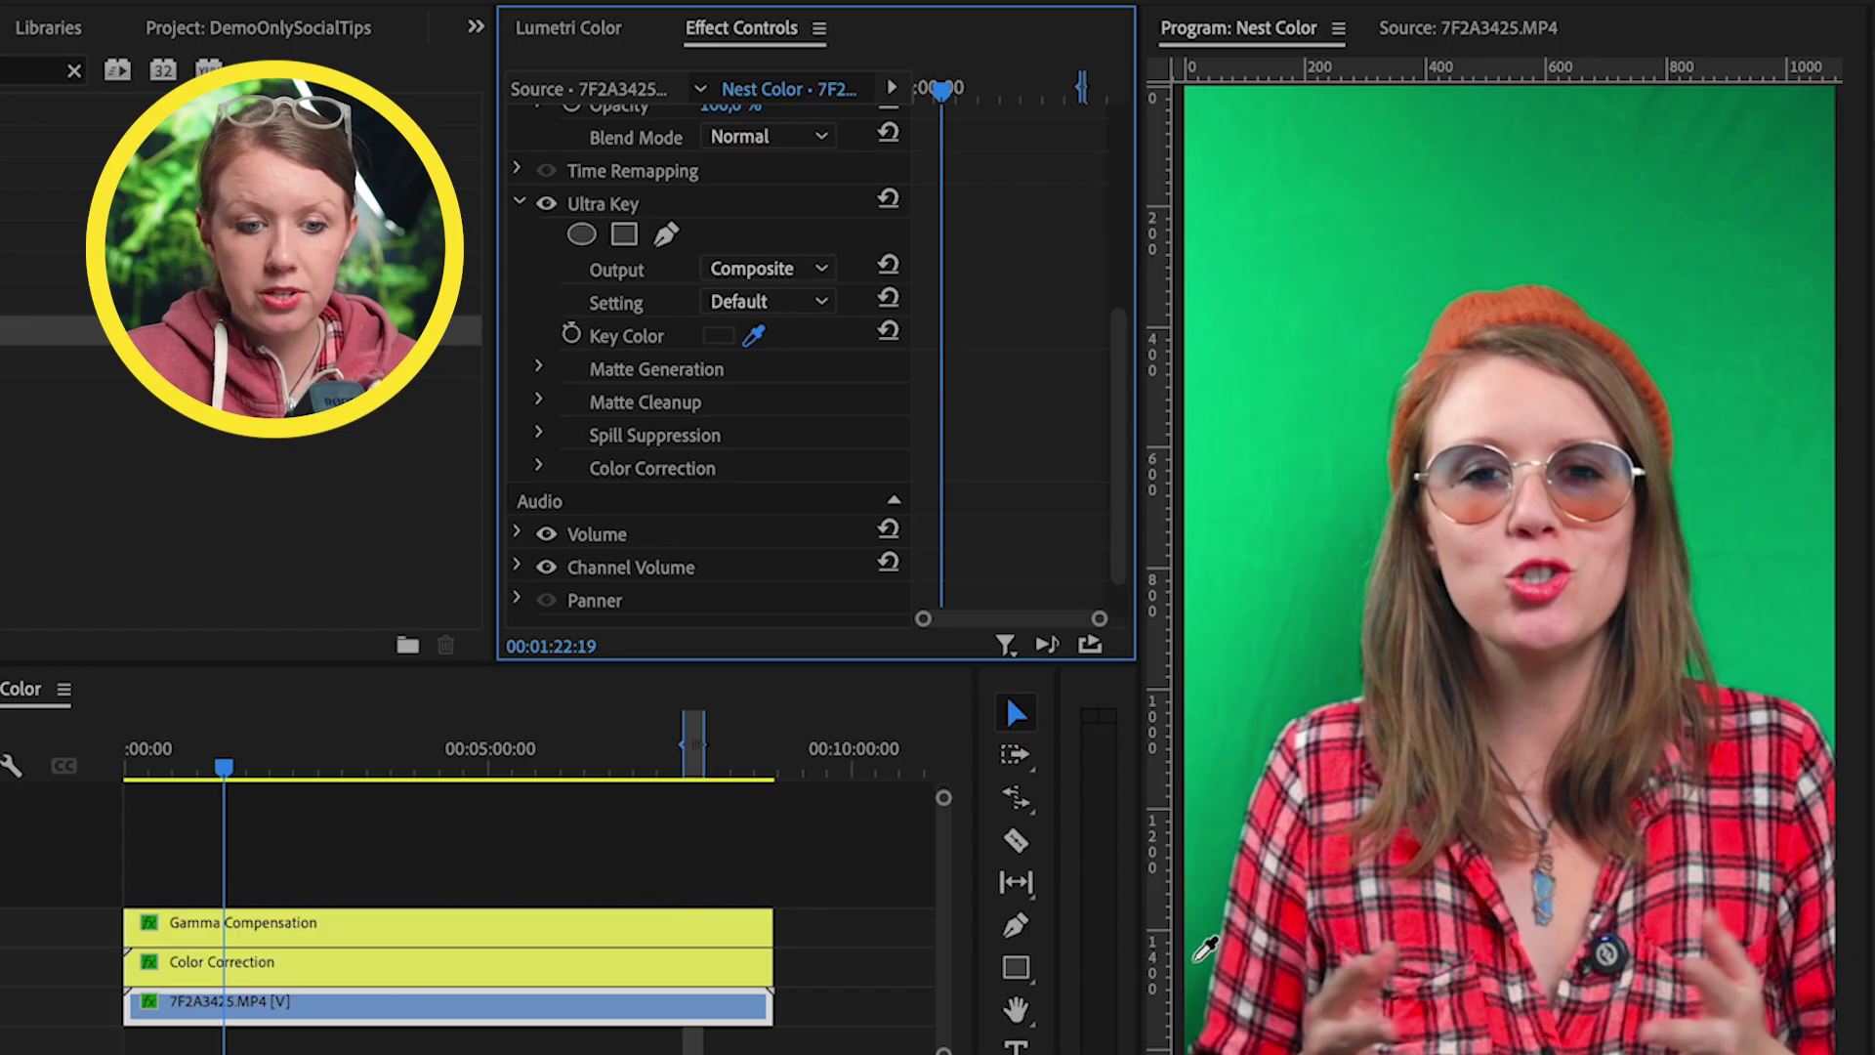
{"action": "left_click", "coordinate": [1204, 962]}
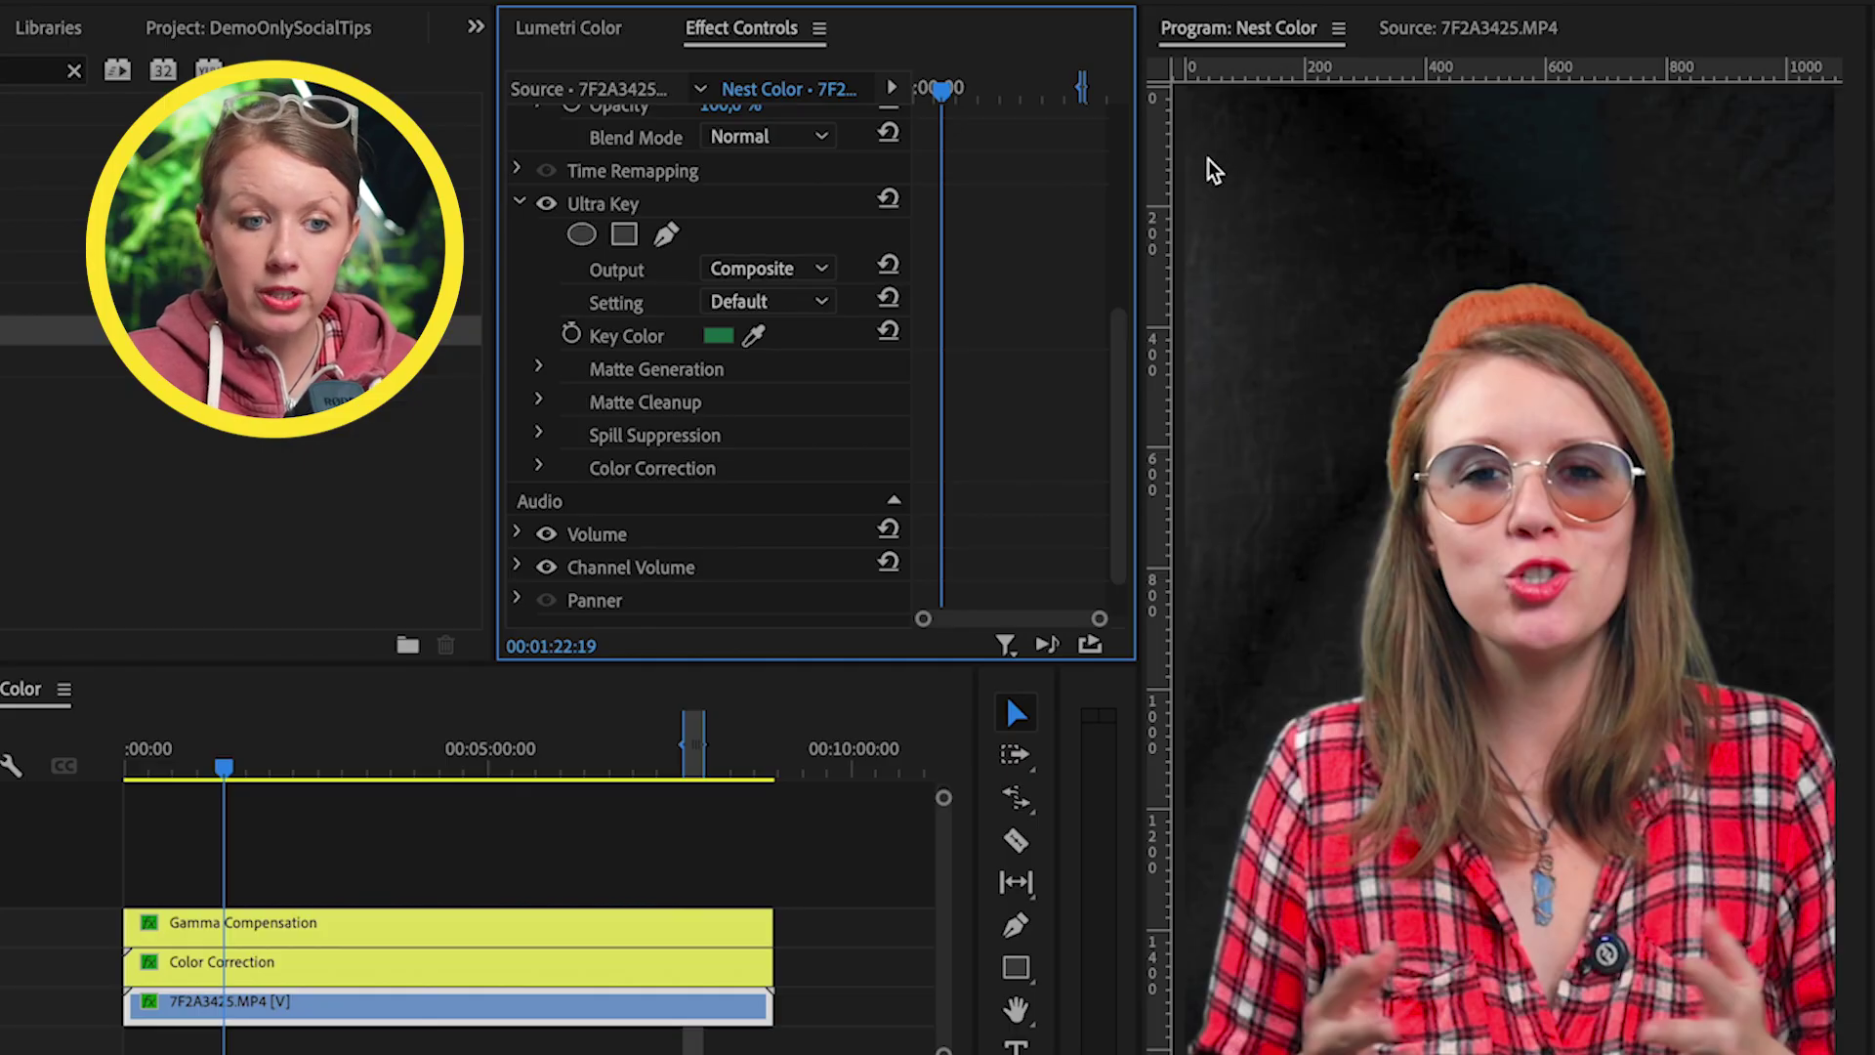
{"action": "left_click", "coordinate": [818, 269]}
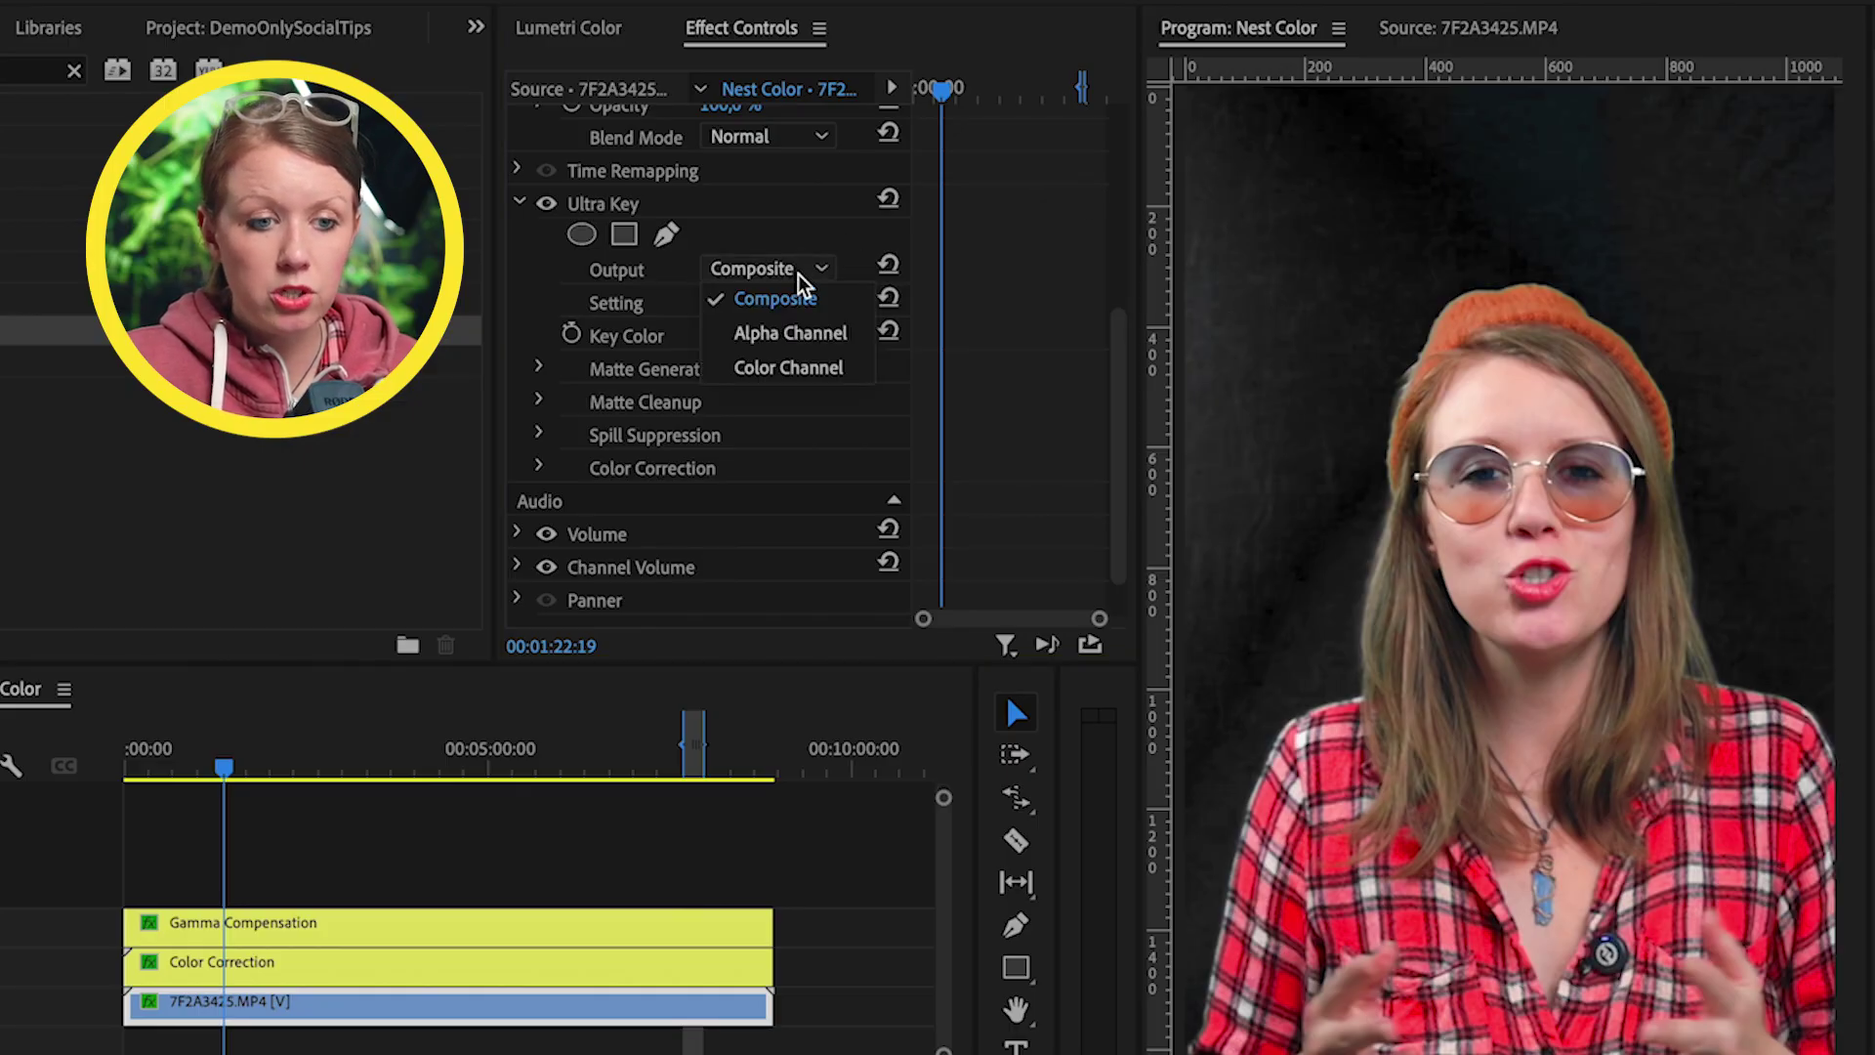
{"action": "left_click", "coordinate": [824, 341]}
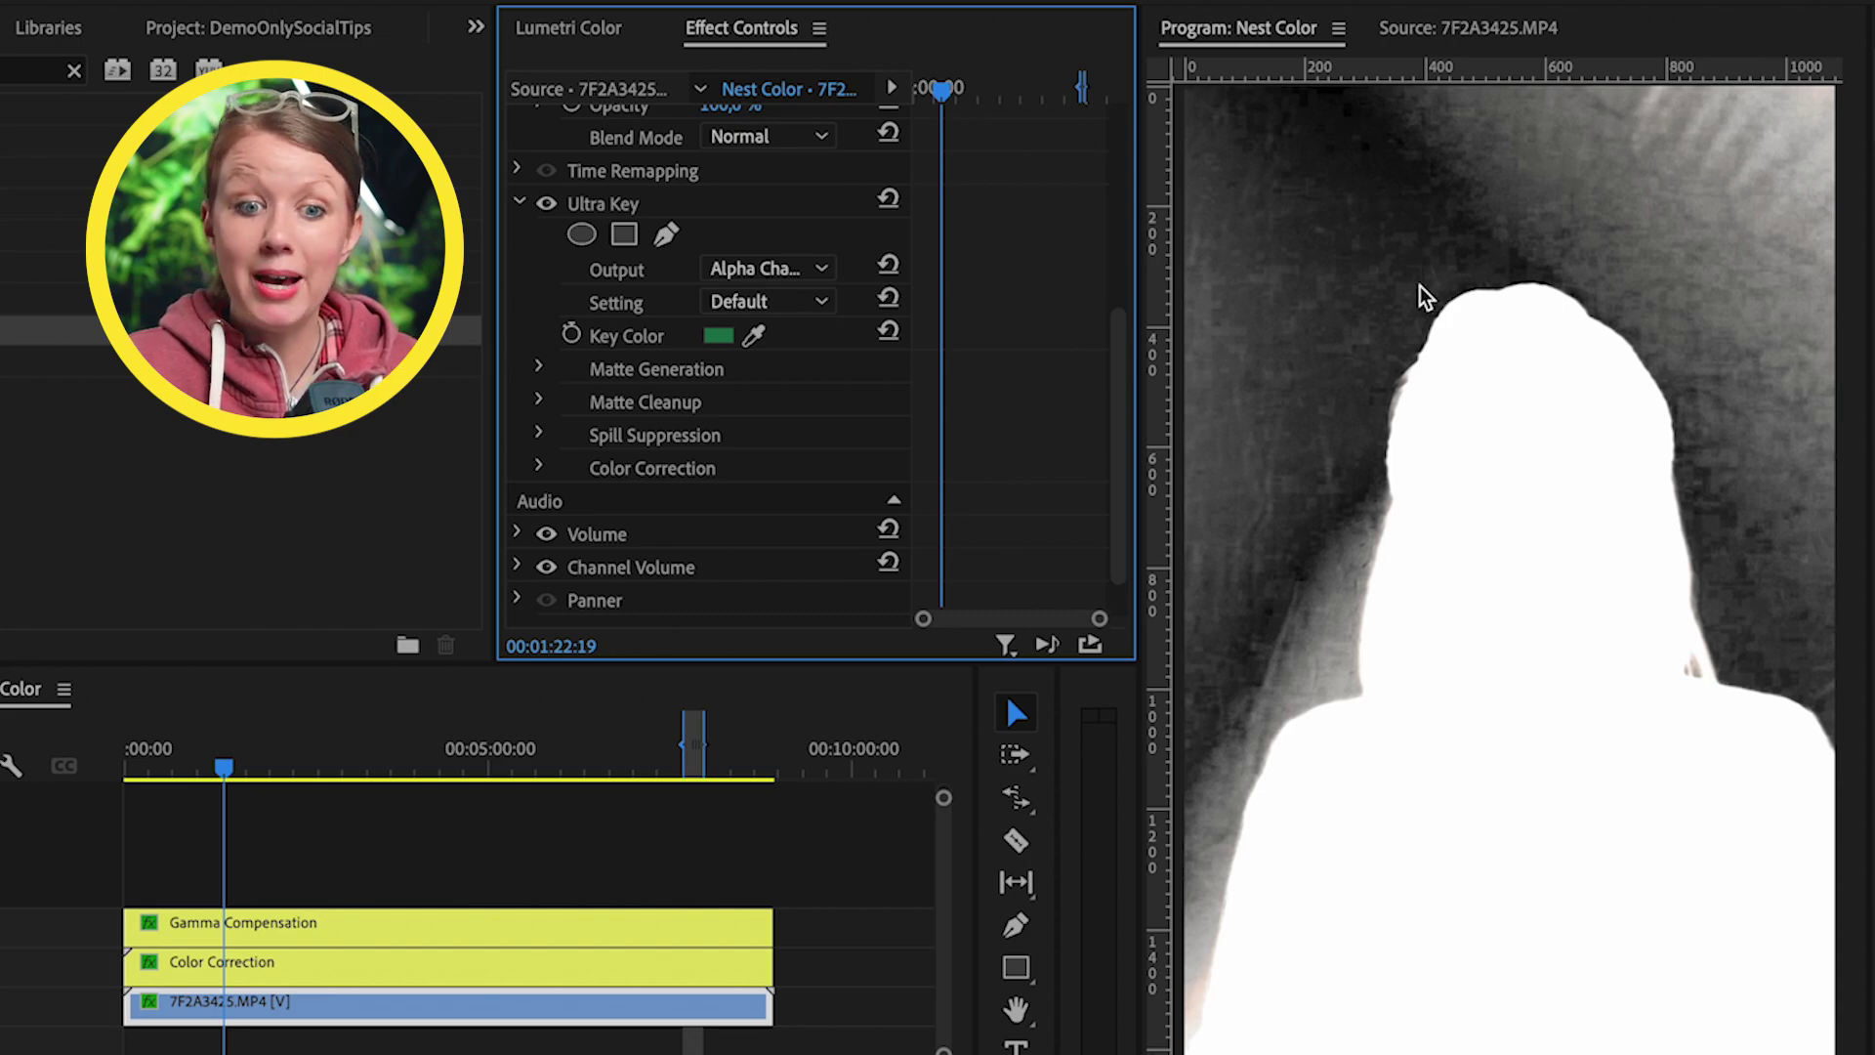
- Switch the Ultra Key setting to Aggressive and set the Matte Generation Shadow to 20
{"action": "left_click", "coordinate": [805, 311]}
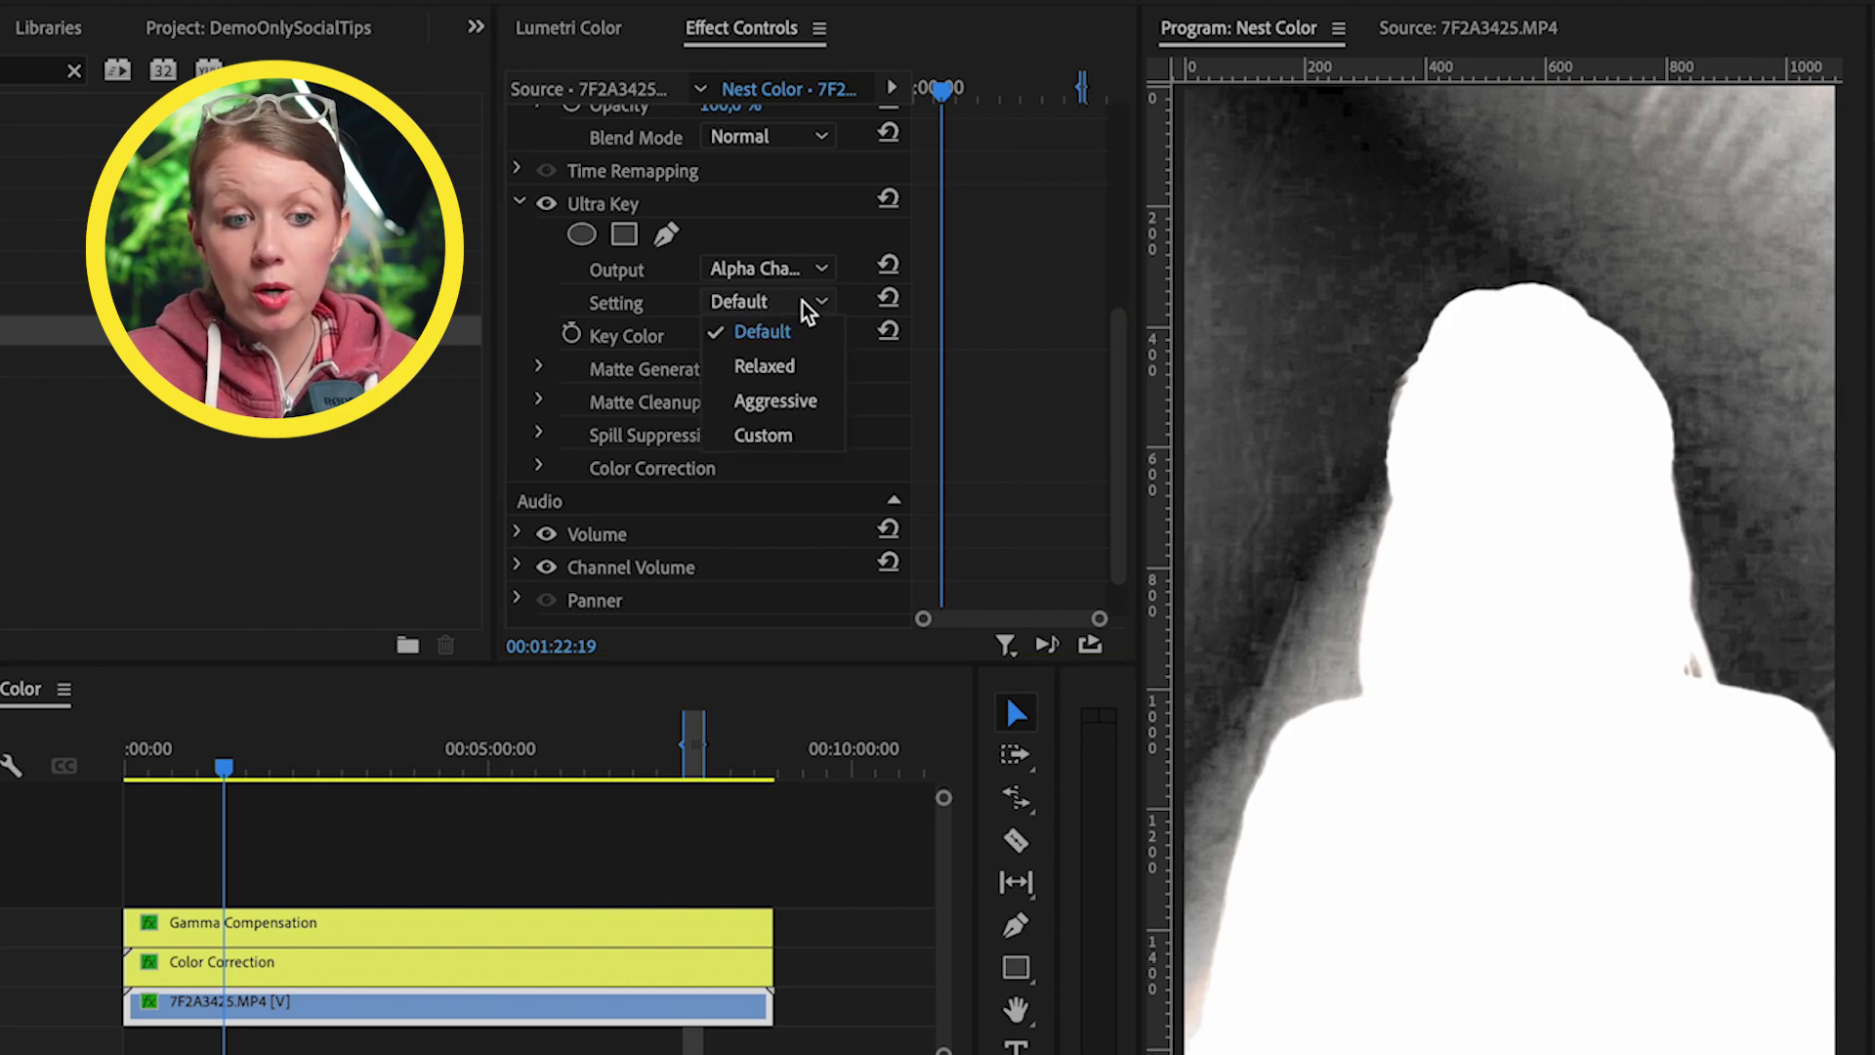
{"action": "left_click", "coordinate": [803, 402]}
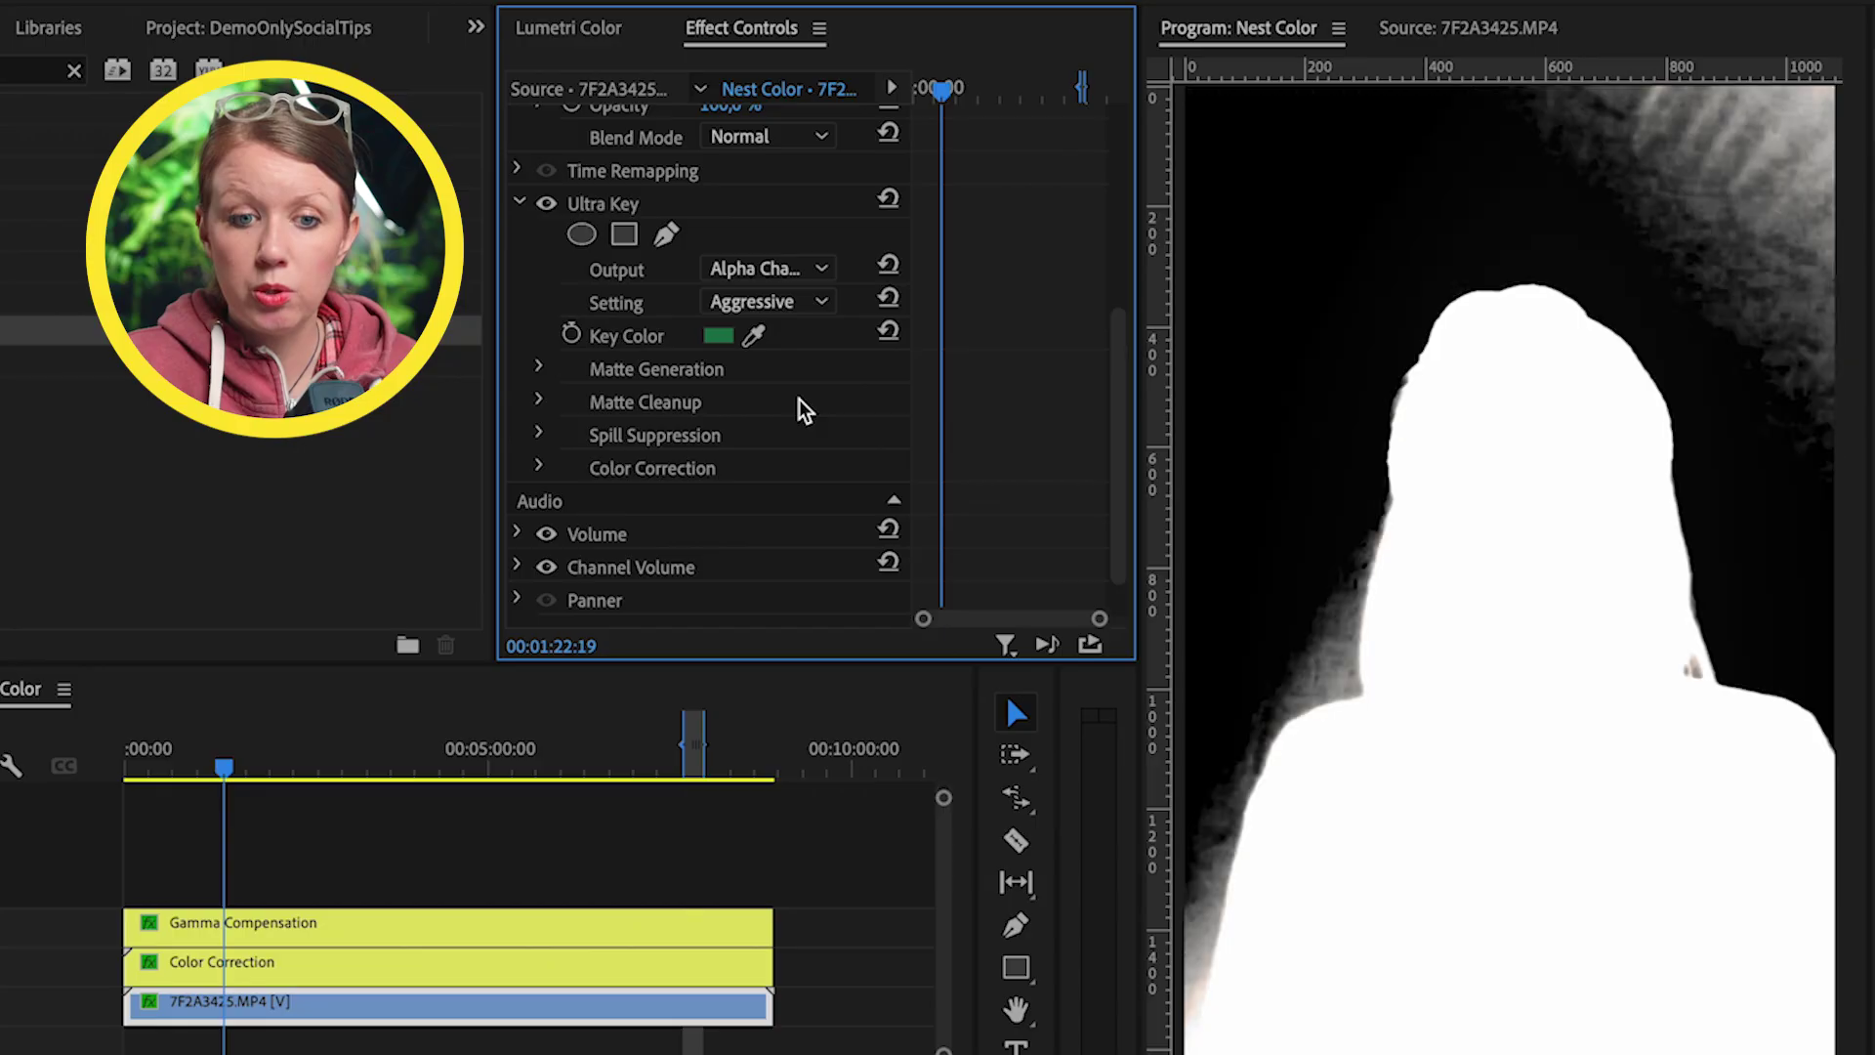
{"action": "left_click", "coordinate": [662, 377]}
{"action": "scroll", "coordinate": [669, 380], "scroll_direction": "down", "scroll_amount": 3}
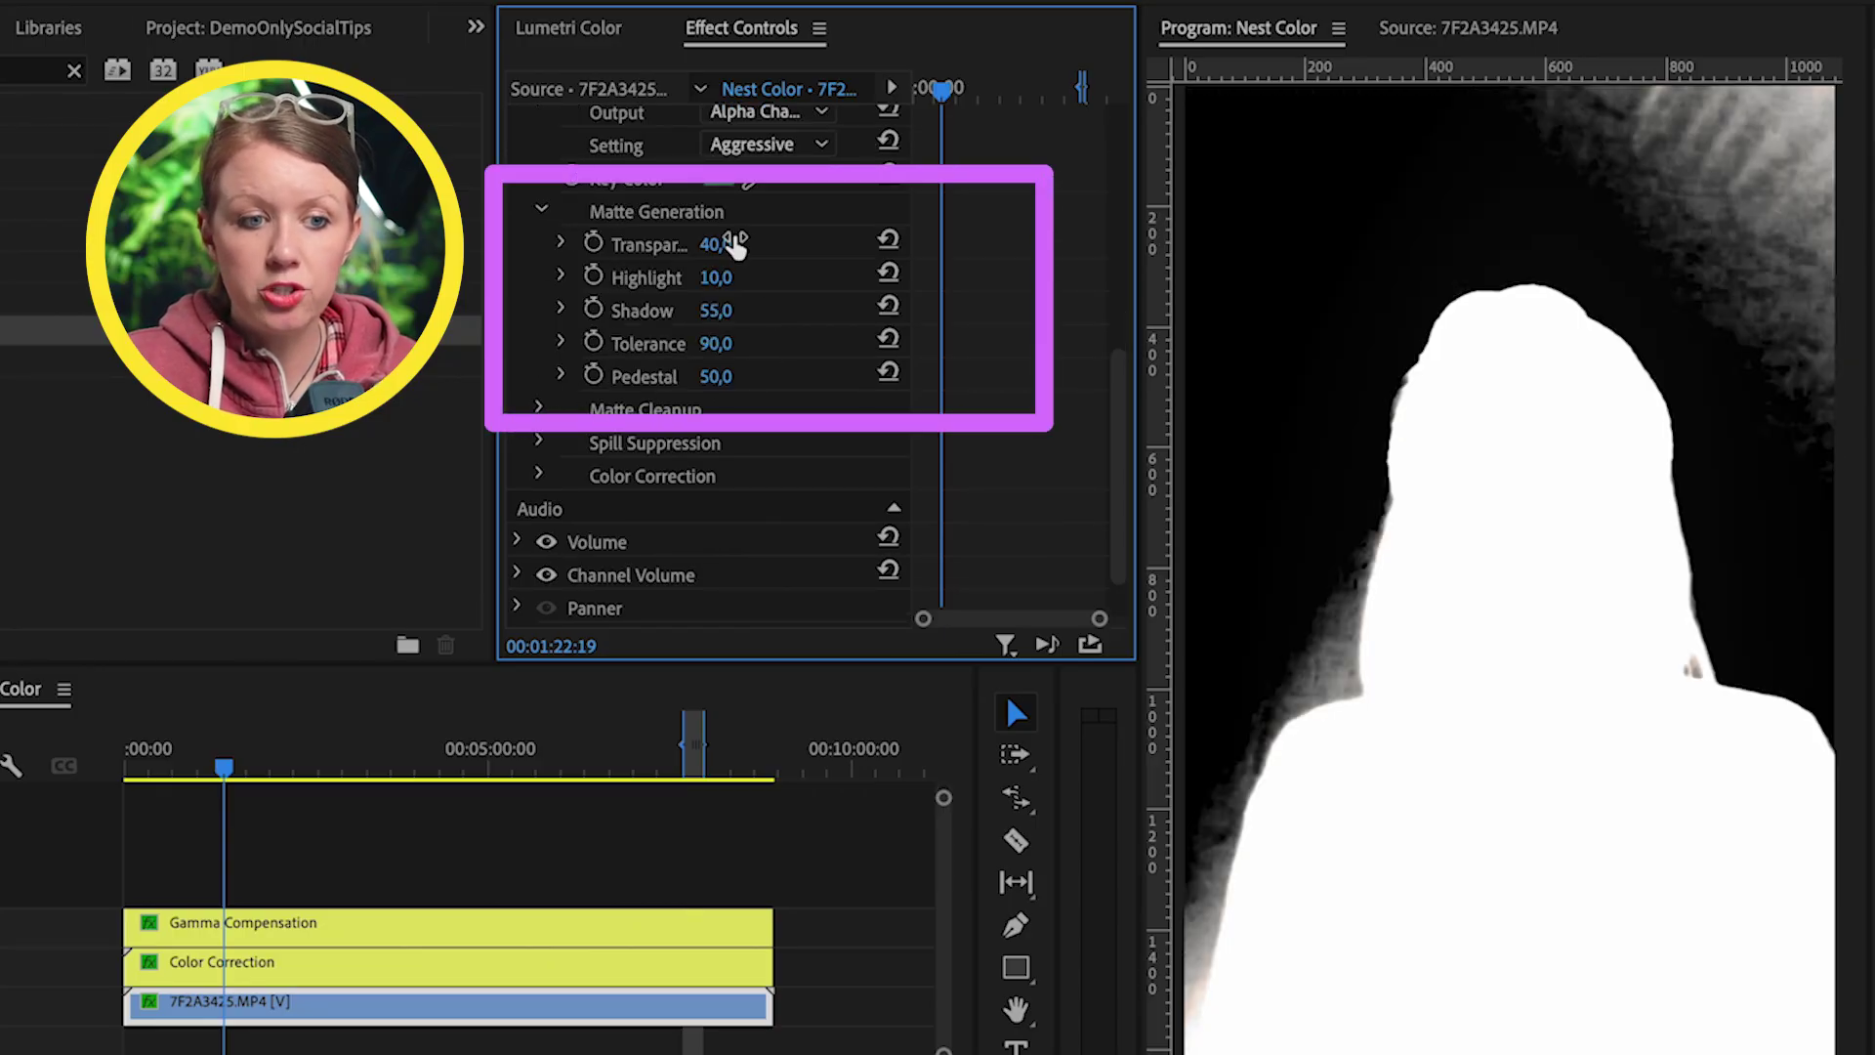
{"action": "mouse_move", "coordinate": [718, 310]}
{"action": "left_mouse_down"}
{"action": "mouse_move", "coordinate": [743, 311]}
{"action": "mouse_move", "coordinate": [681, 311]}
{"action": "left_mouse_up"}
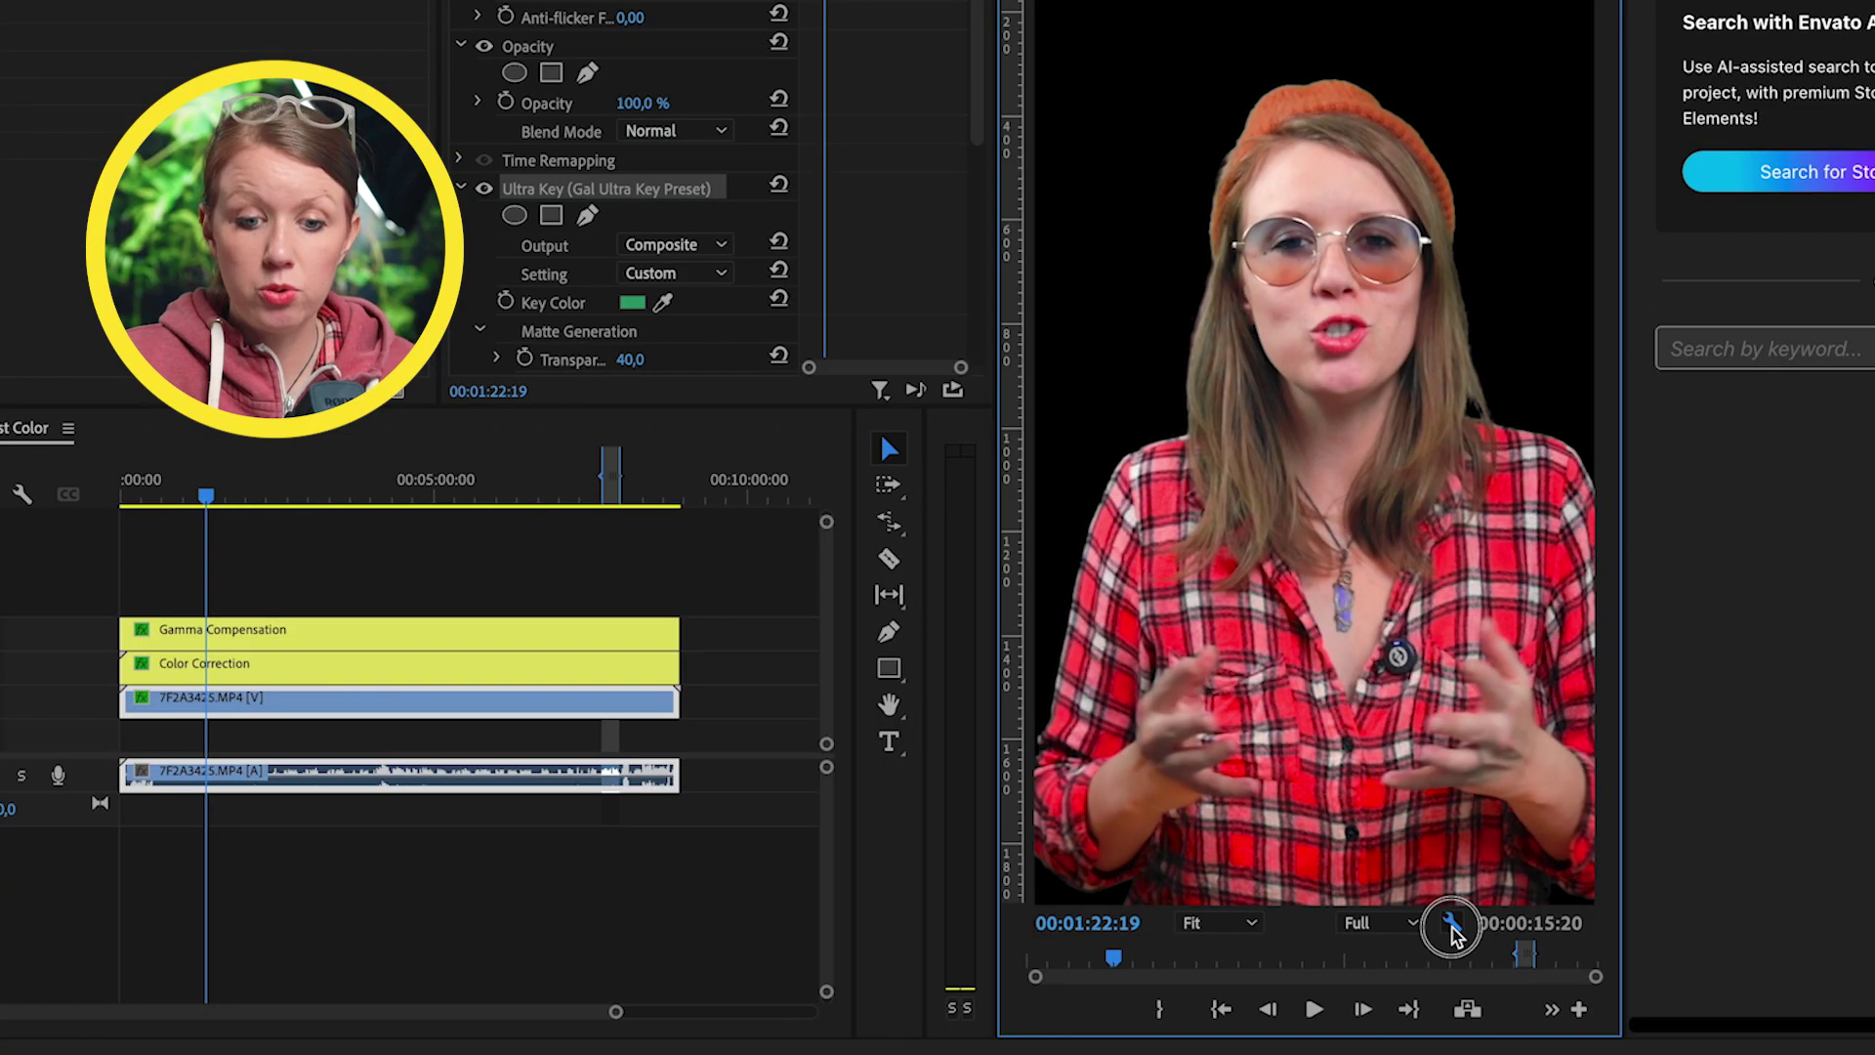
- Check the key over the Transparency Grid, turn the grid off, and return to Rough Cut
{"action": "left_click", "coordinate": [1449, 922]}
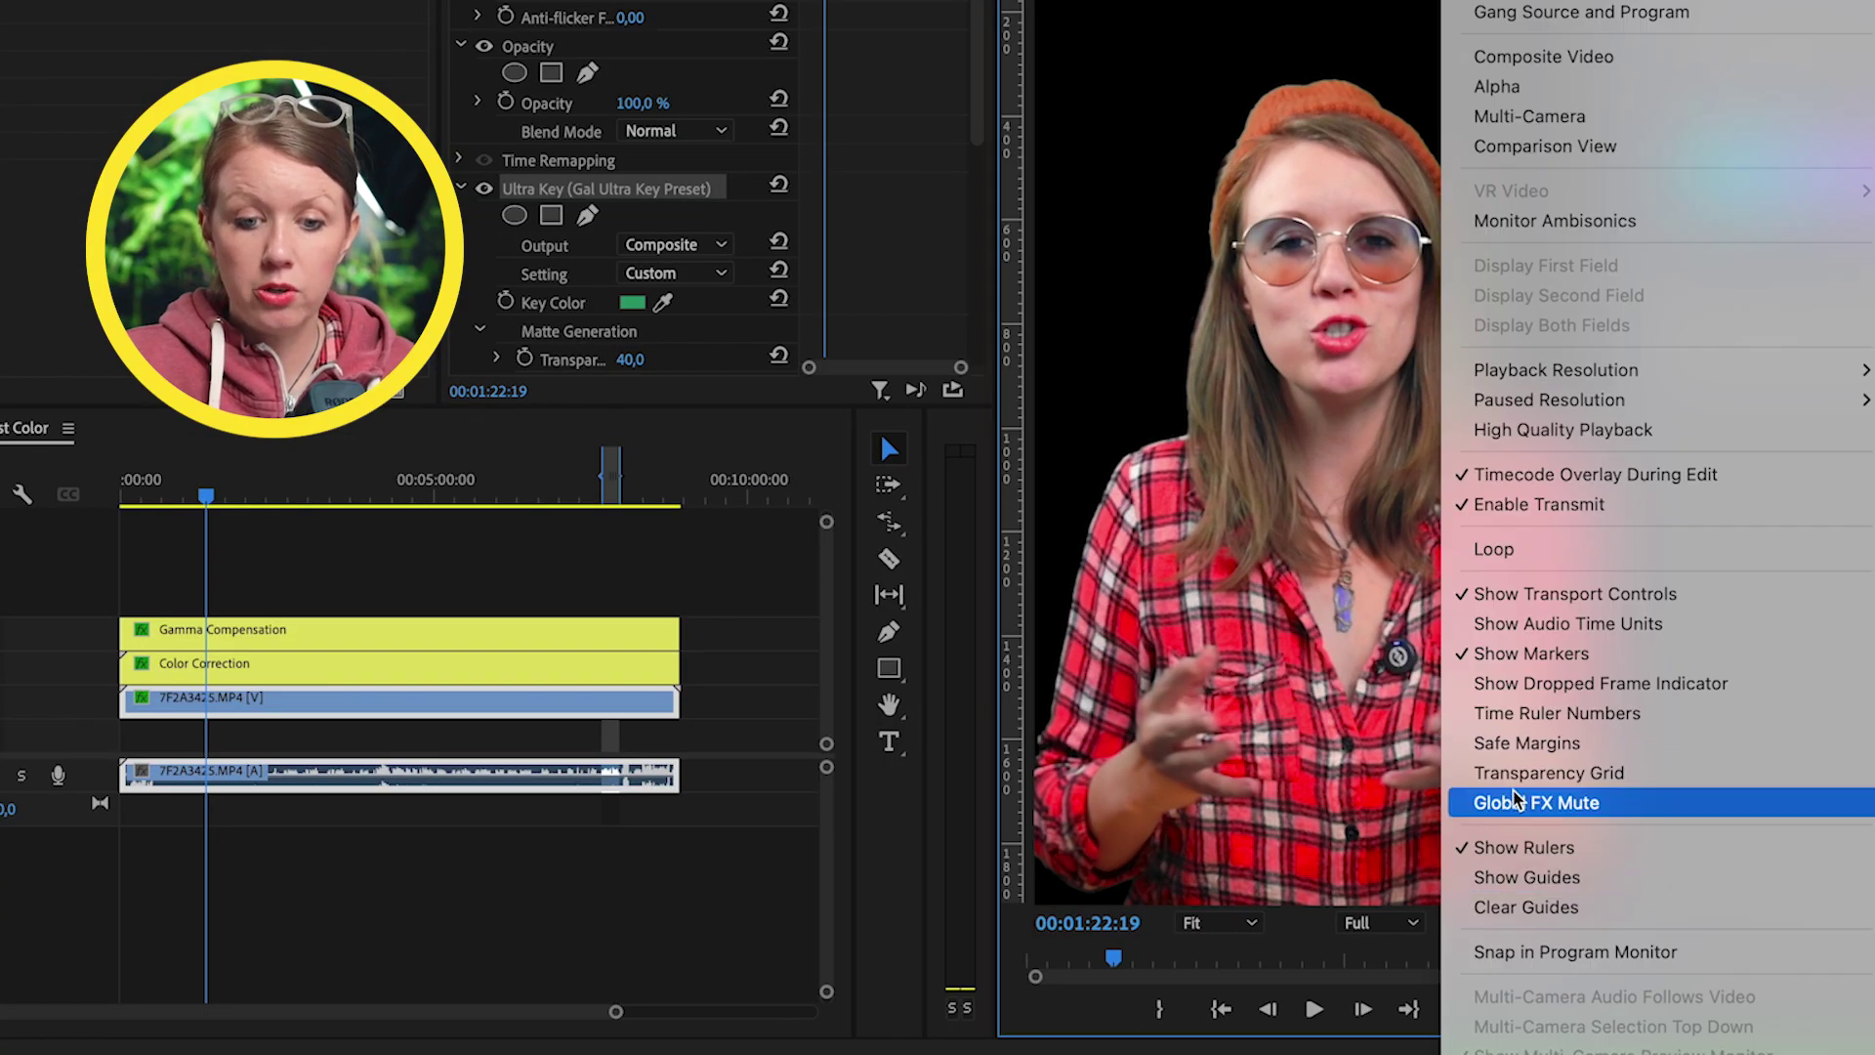
{"action": "left_click", "coordinate": [1548, 773]}
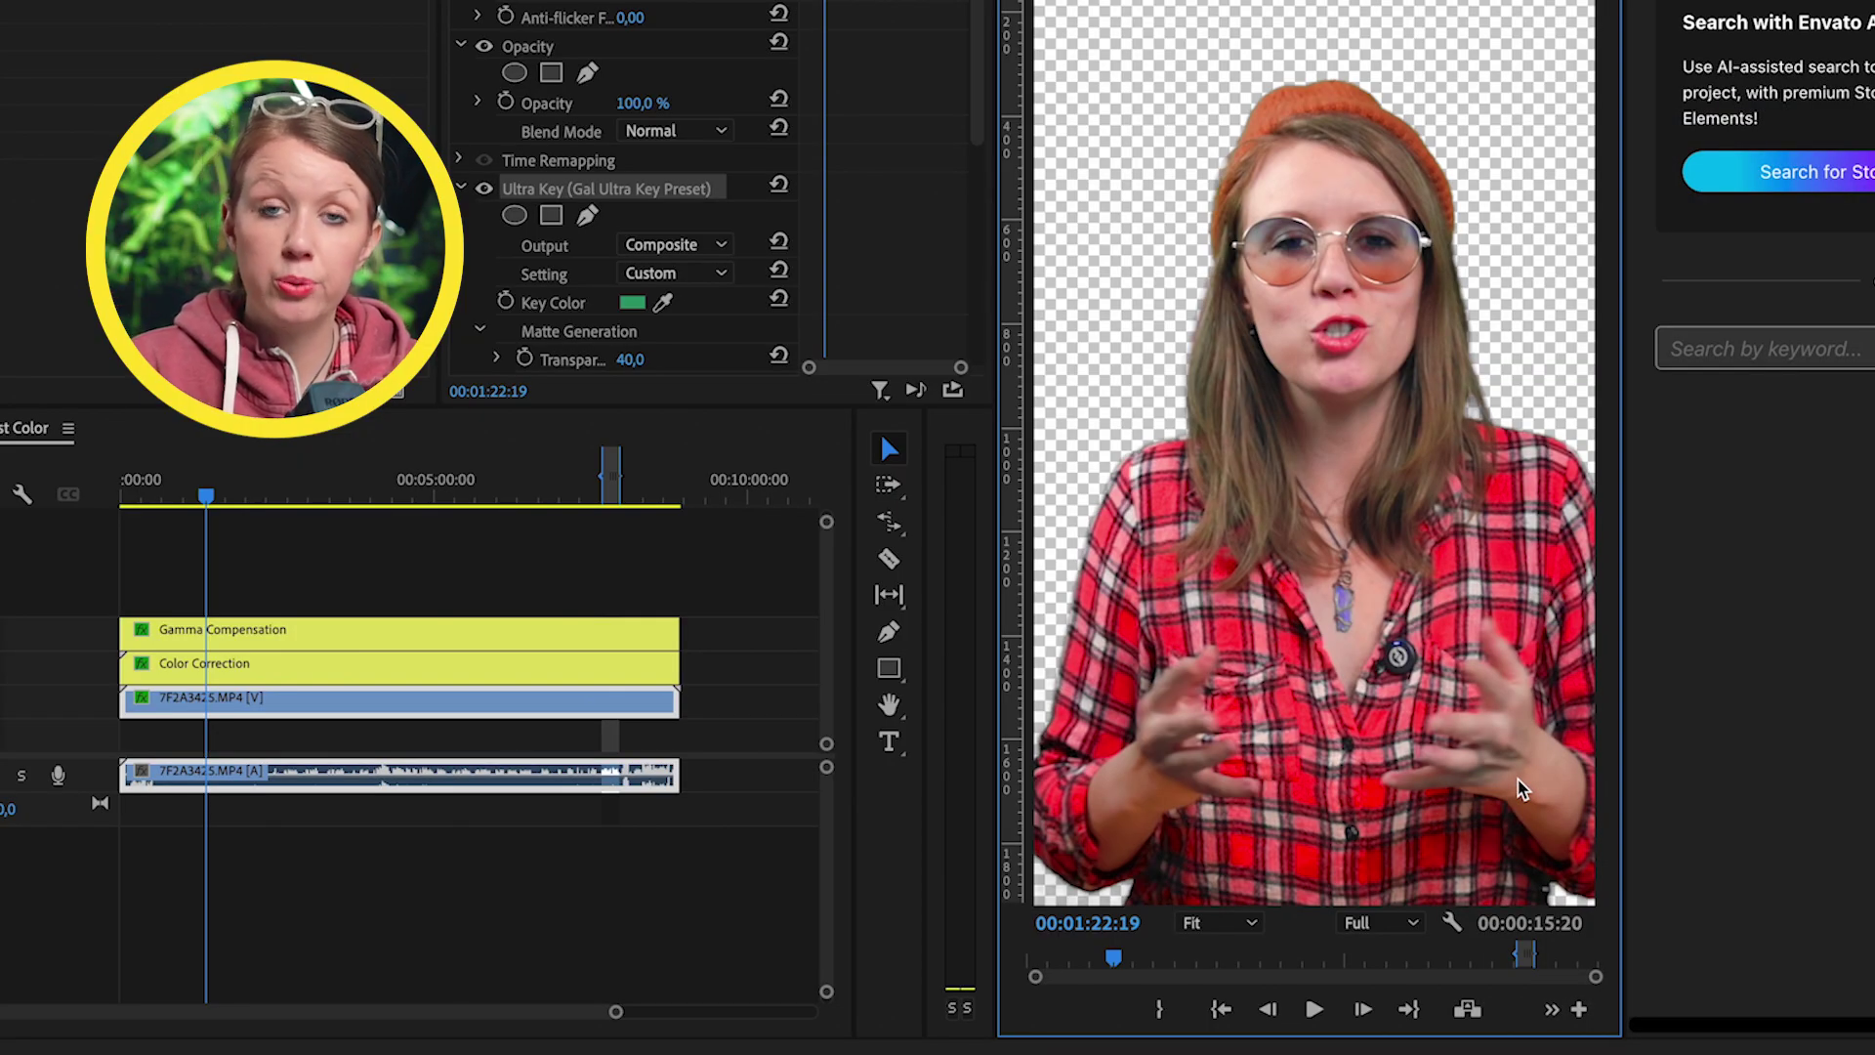
{"action": "left_click", "coordinate": [1449, 923]}
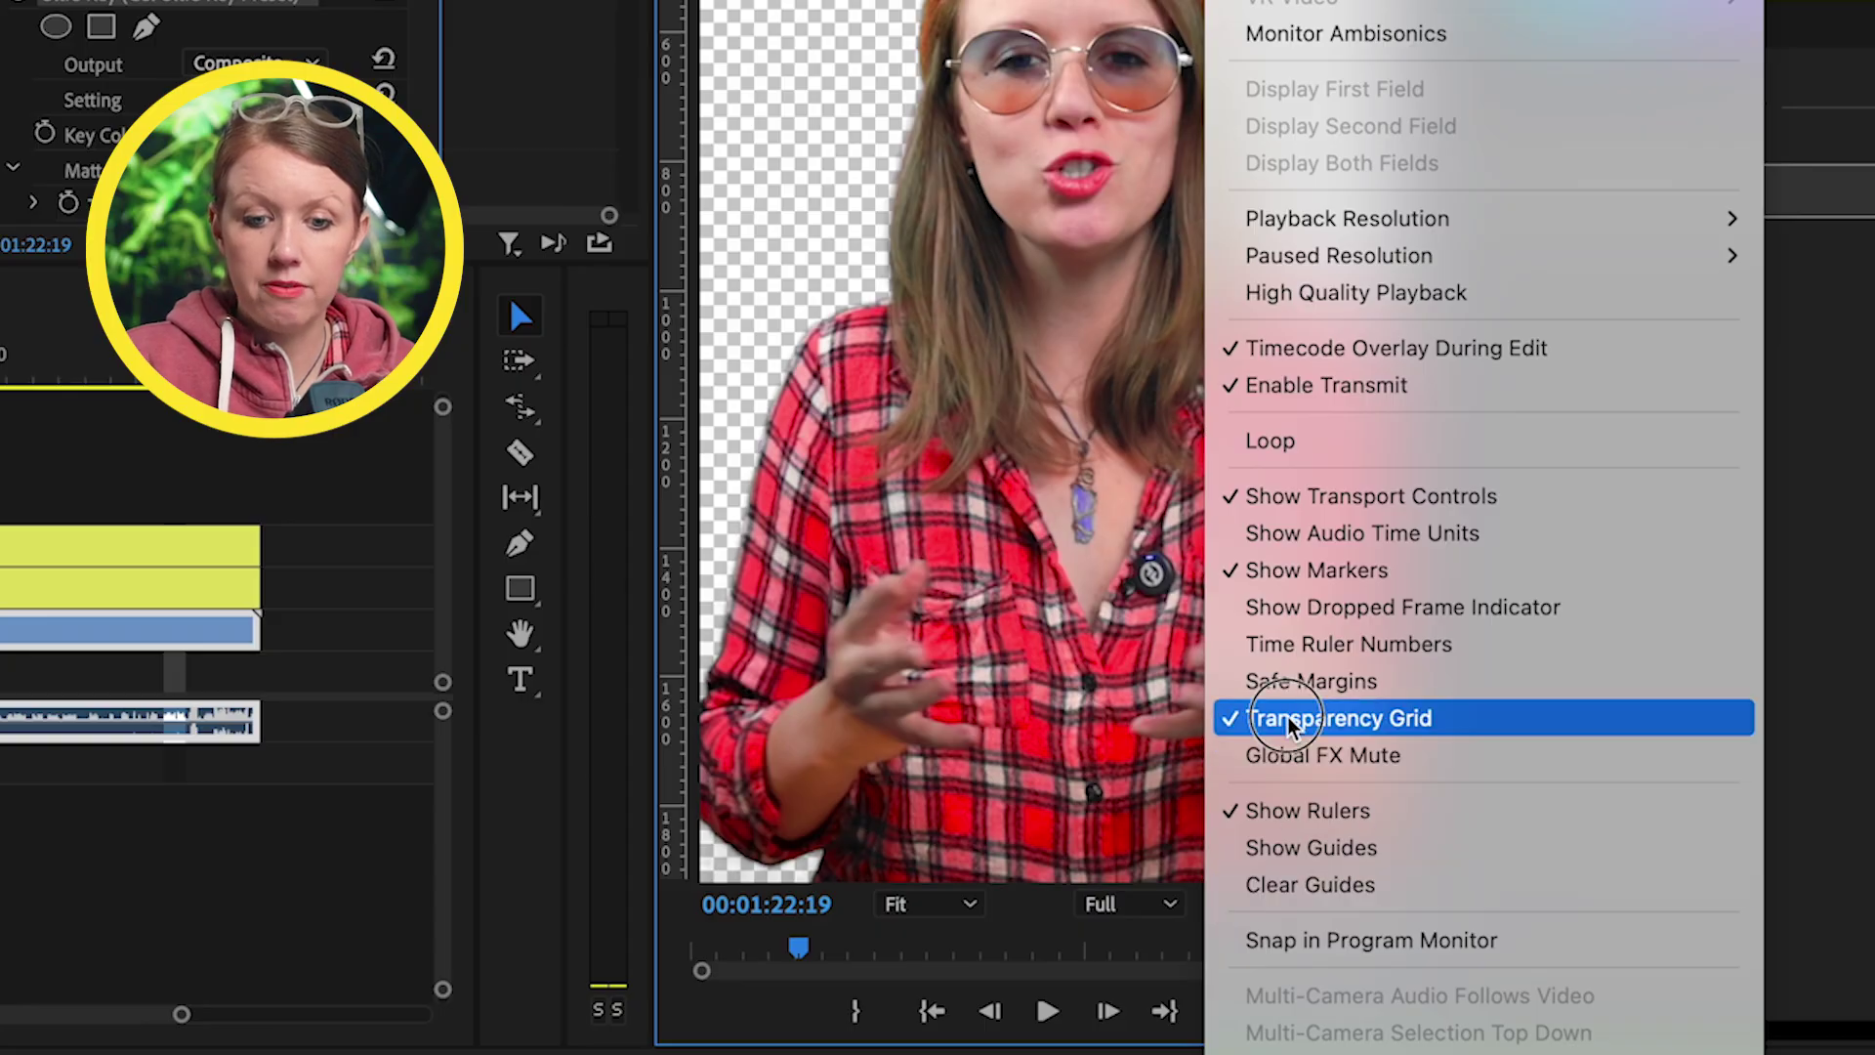
{"action": "left_click", "coordinate": [1289, 720]}
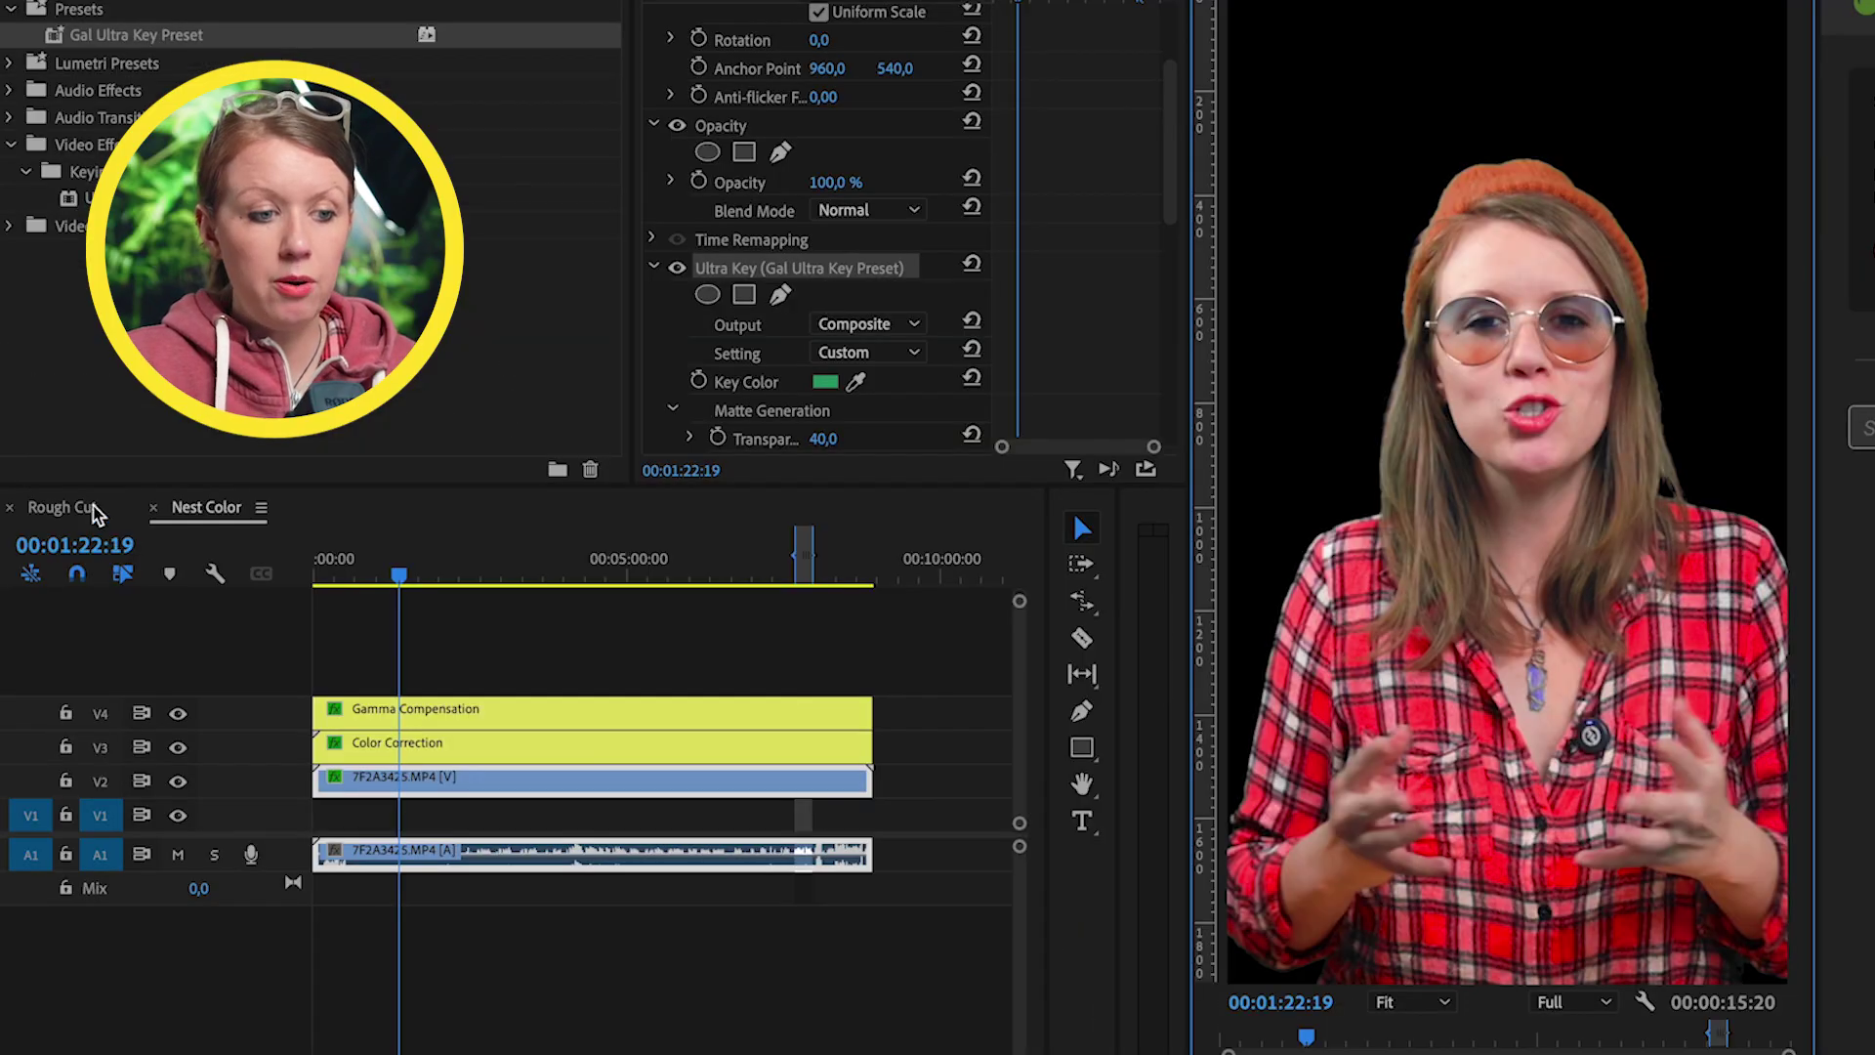
{"action": "left_click", "coordinate": [65, 508]}
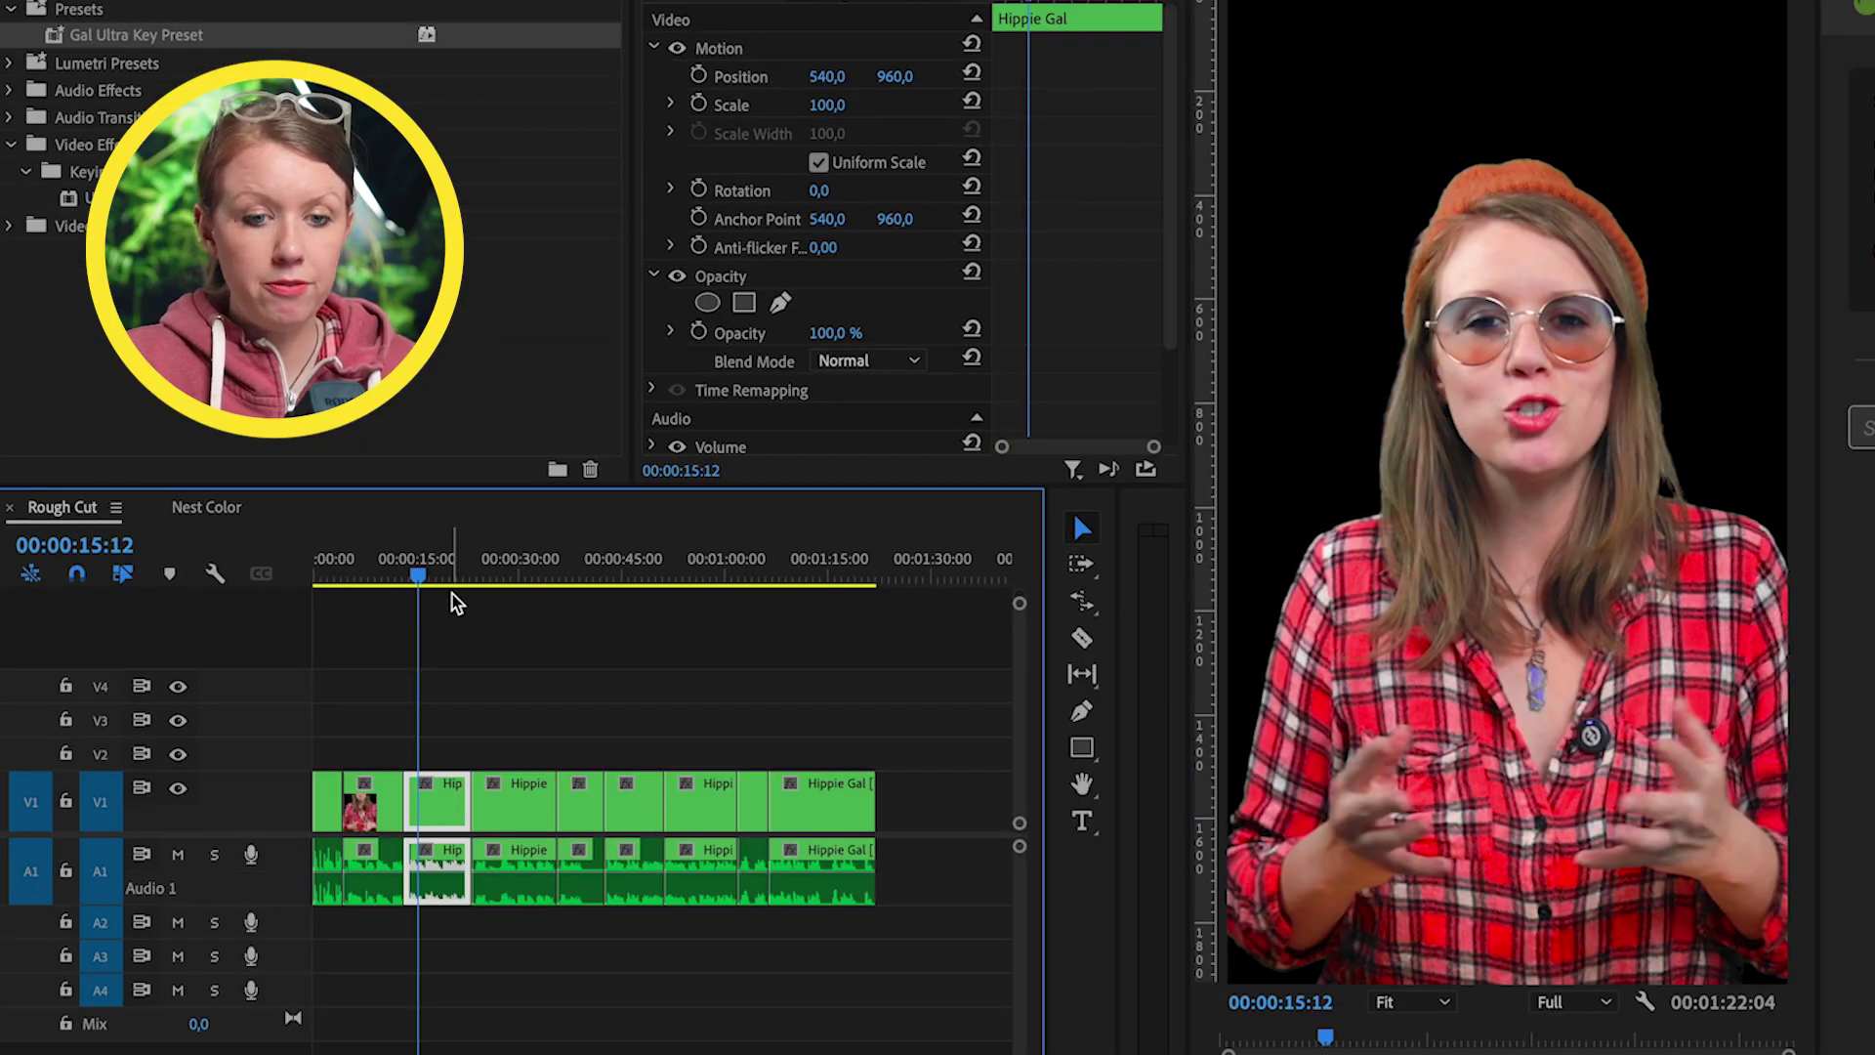
- Move the playhead to 00:00:11:02 and browse Envato's jungle and aerial stock videos
{"action": "left_click", "coordinate": [392, 578]}
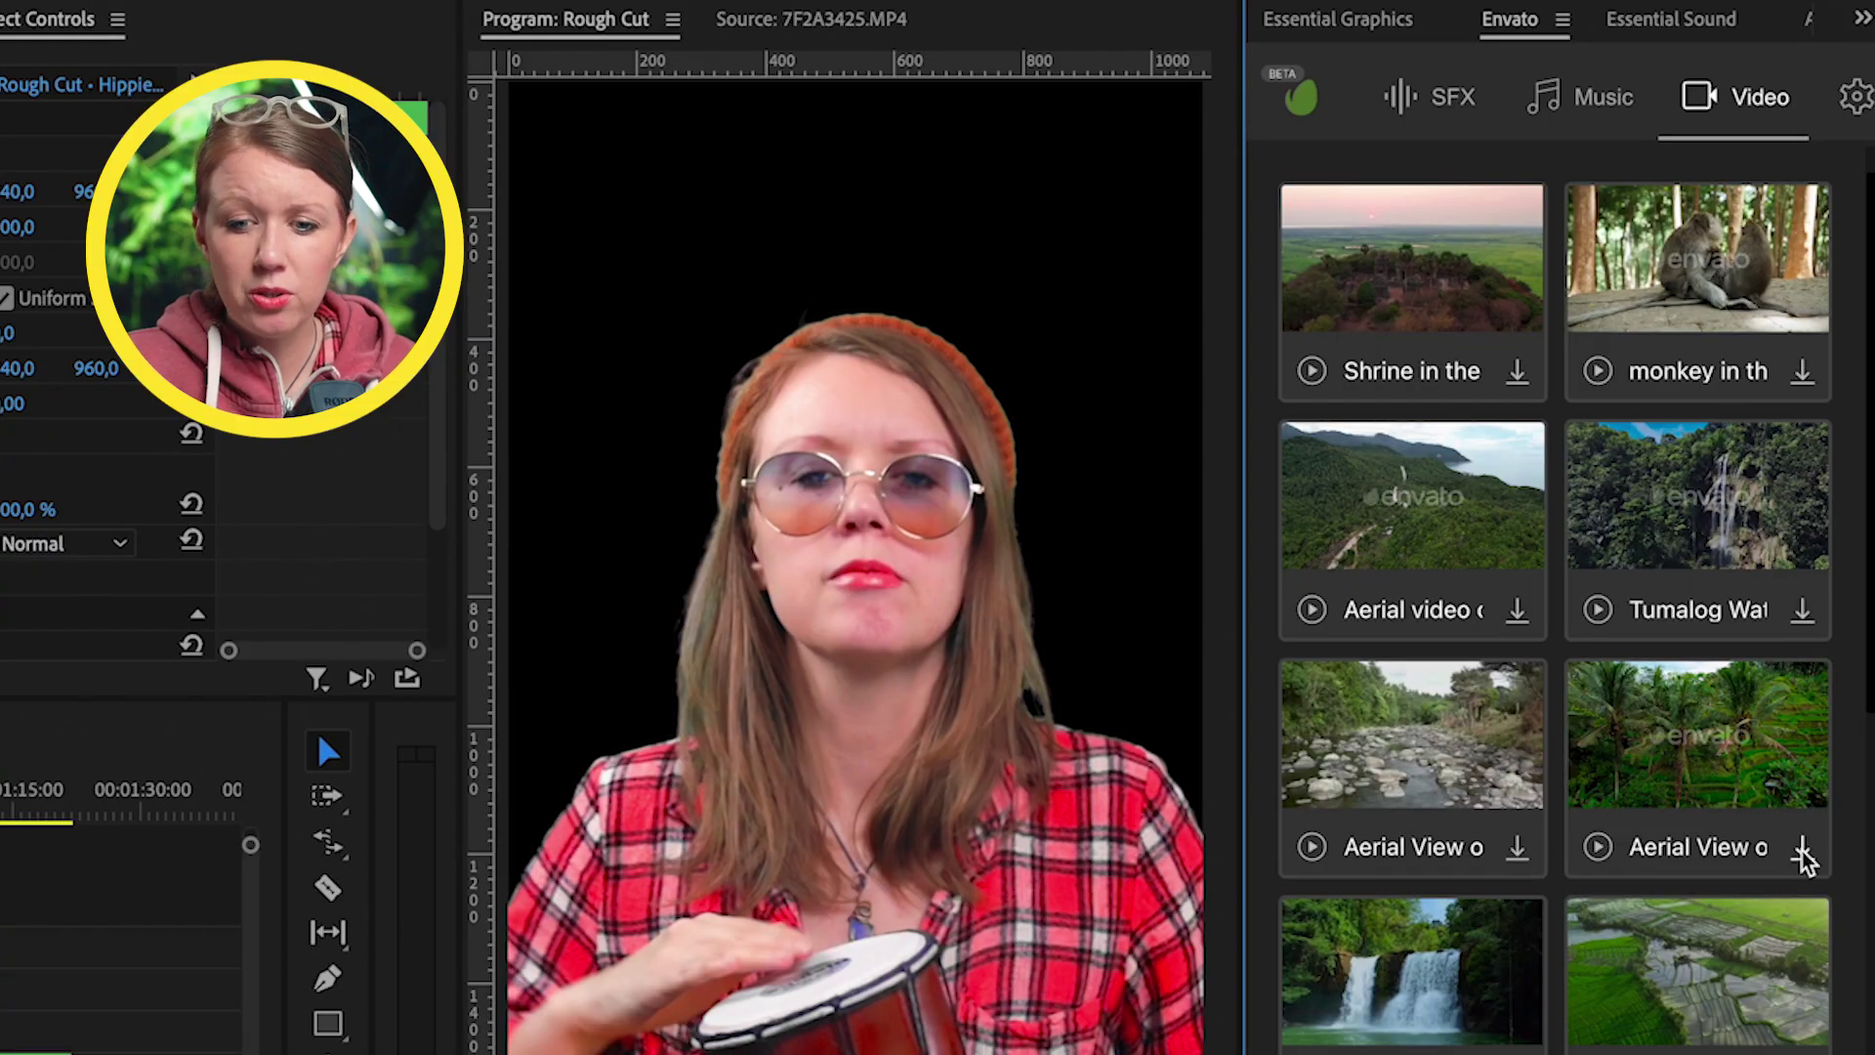
{"action": "scroll", "coordinate": [1633, 865], "scroll_direction": "down", "scroll_amount": 5}
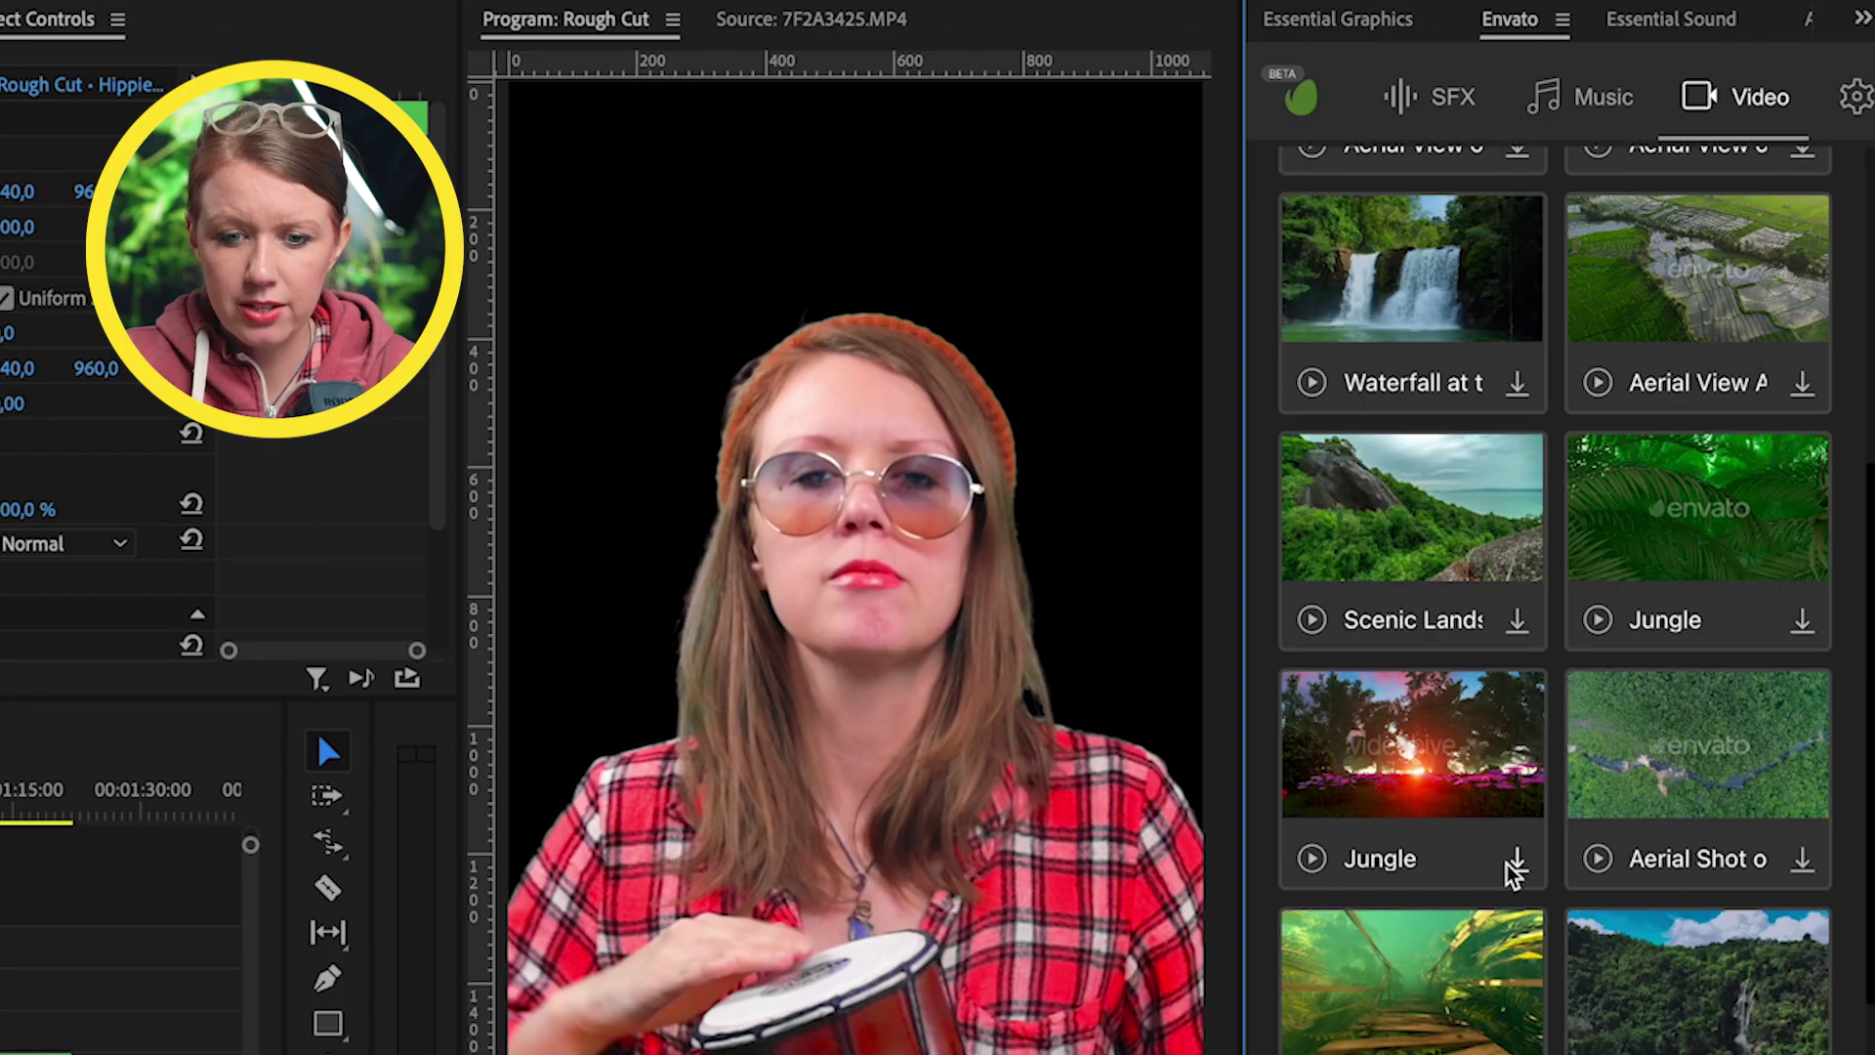
- Download the Envato Jungle clip and preview it in the Source monitor
{"action": "left_click", "coordinate": [1517, 866]}
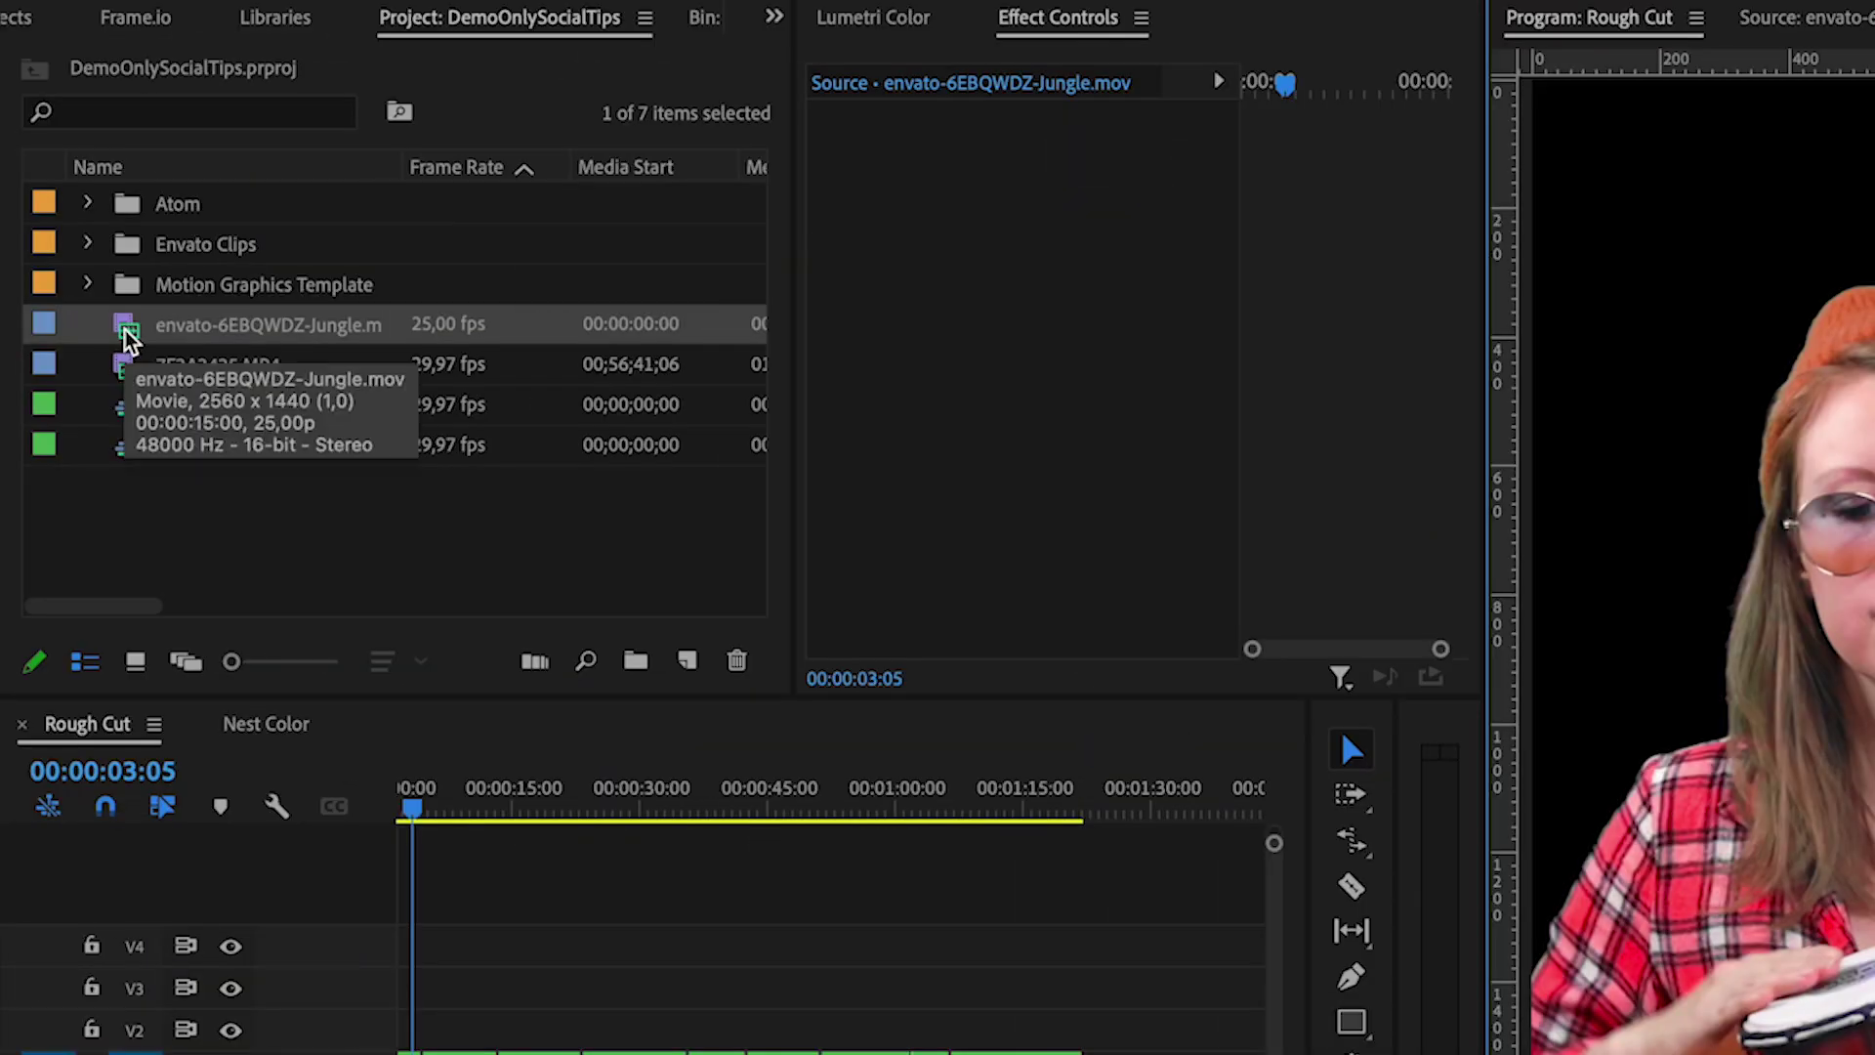
{"action": "double_click", "coordinate": [133, 332]}
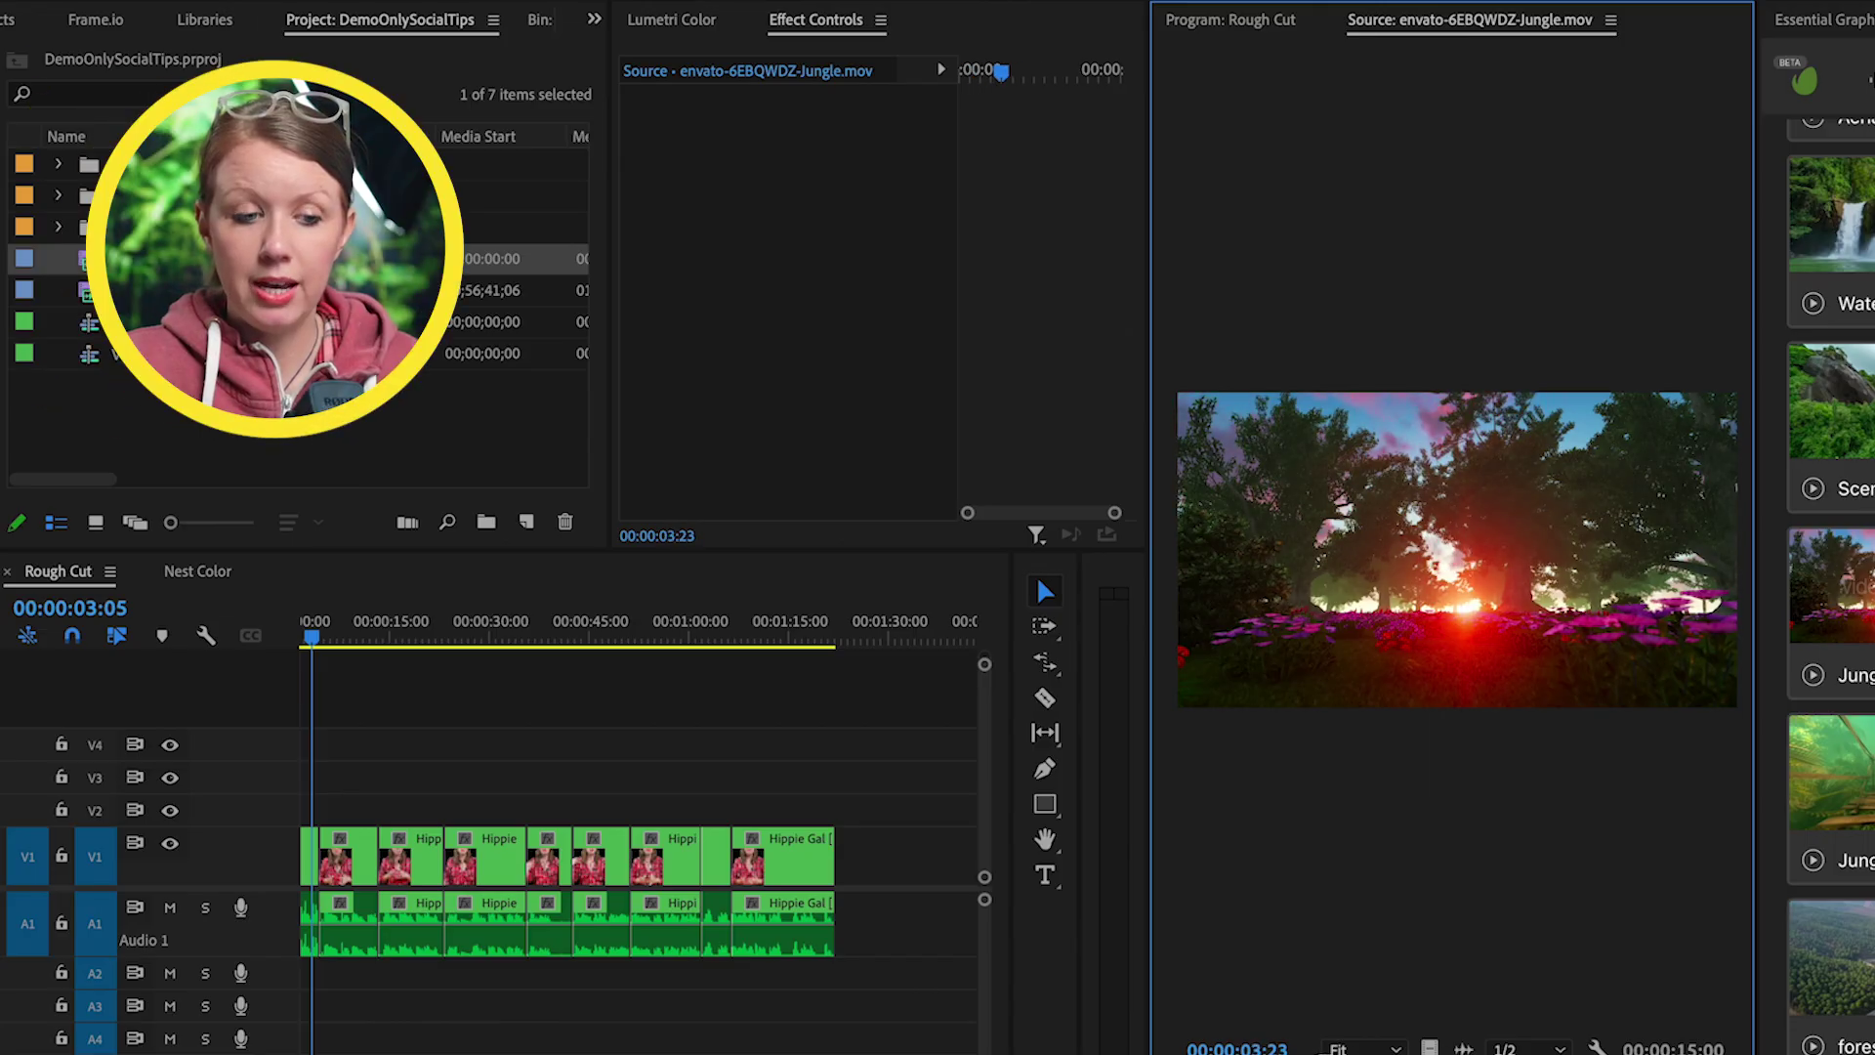
{"action": "left_click", "coordinate": [385, 643]}
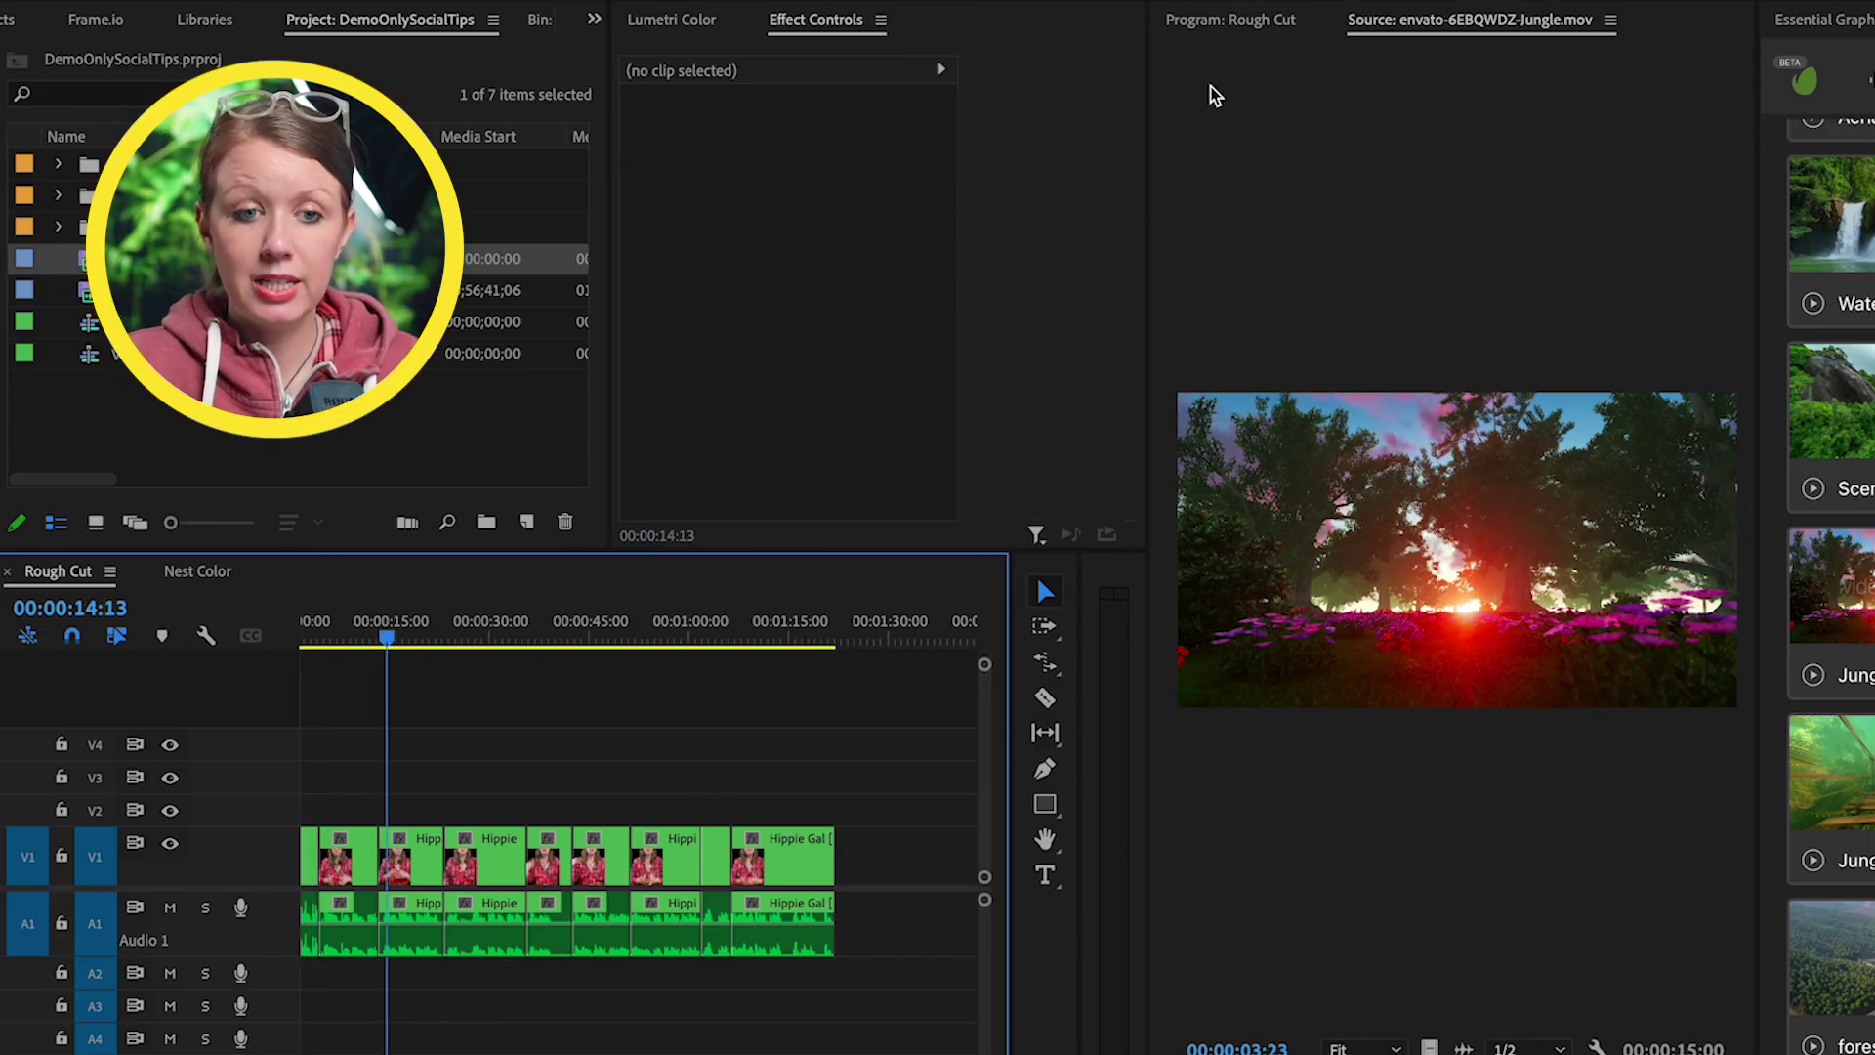
- Move the performer clips from V1 up to V2 in the Rough Cut sequence
{"action": "left_click", "coordinate": [1217, 27]}
{"action": "left_click", "coordinate": [317, 637]}
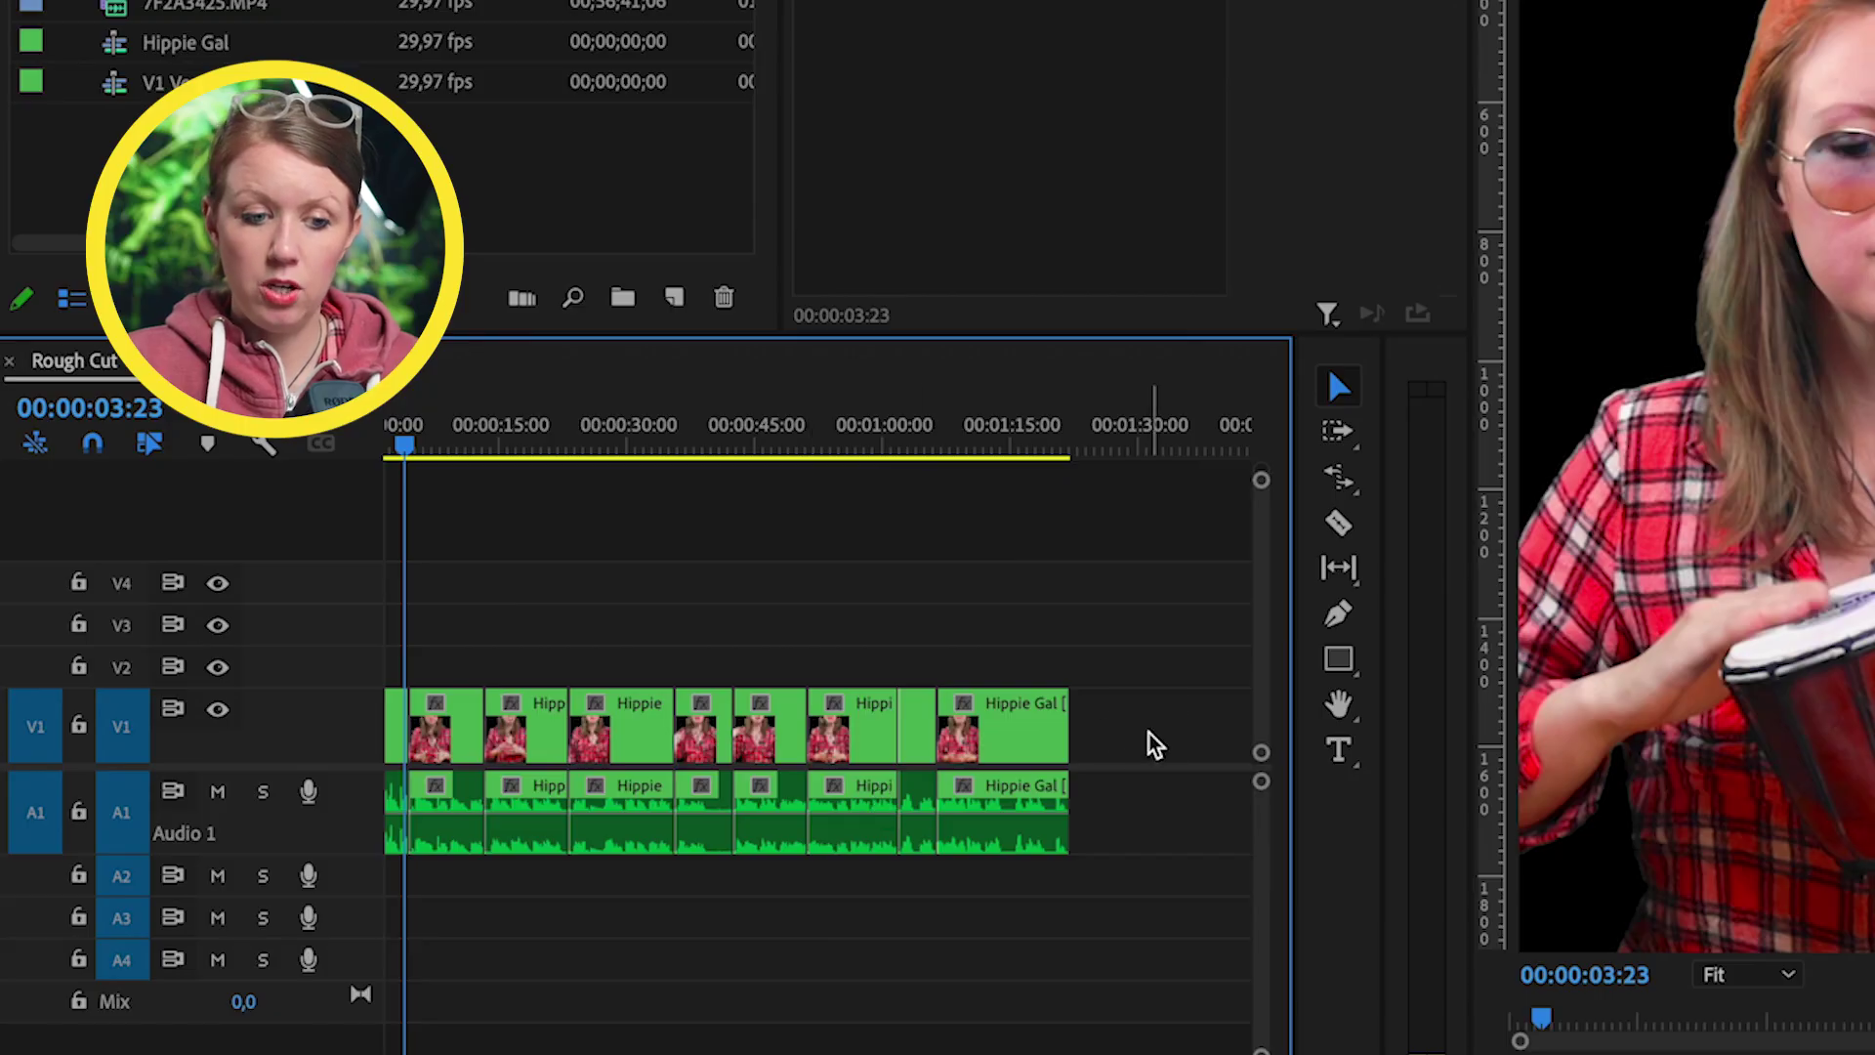
{"action": "left_click_drag", "start_coordinate": [1156, 744], "coordinate": [415, 696]}
{"action": "left_click_drag", "start_coordinate": [473, 752], "coordinate": [482, 668]}
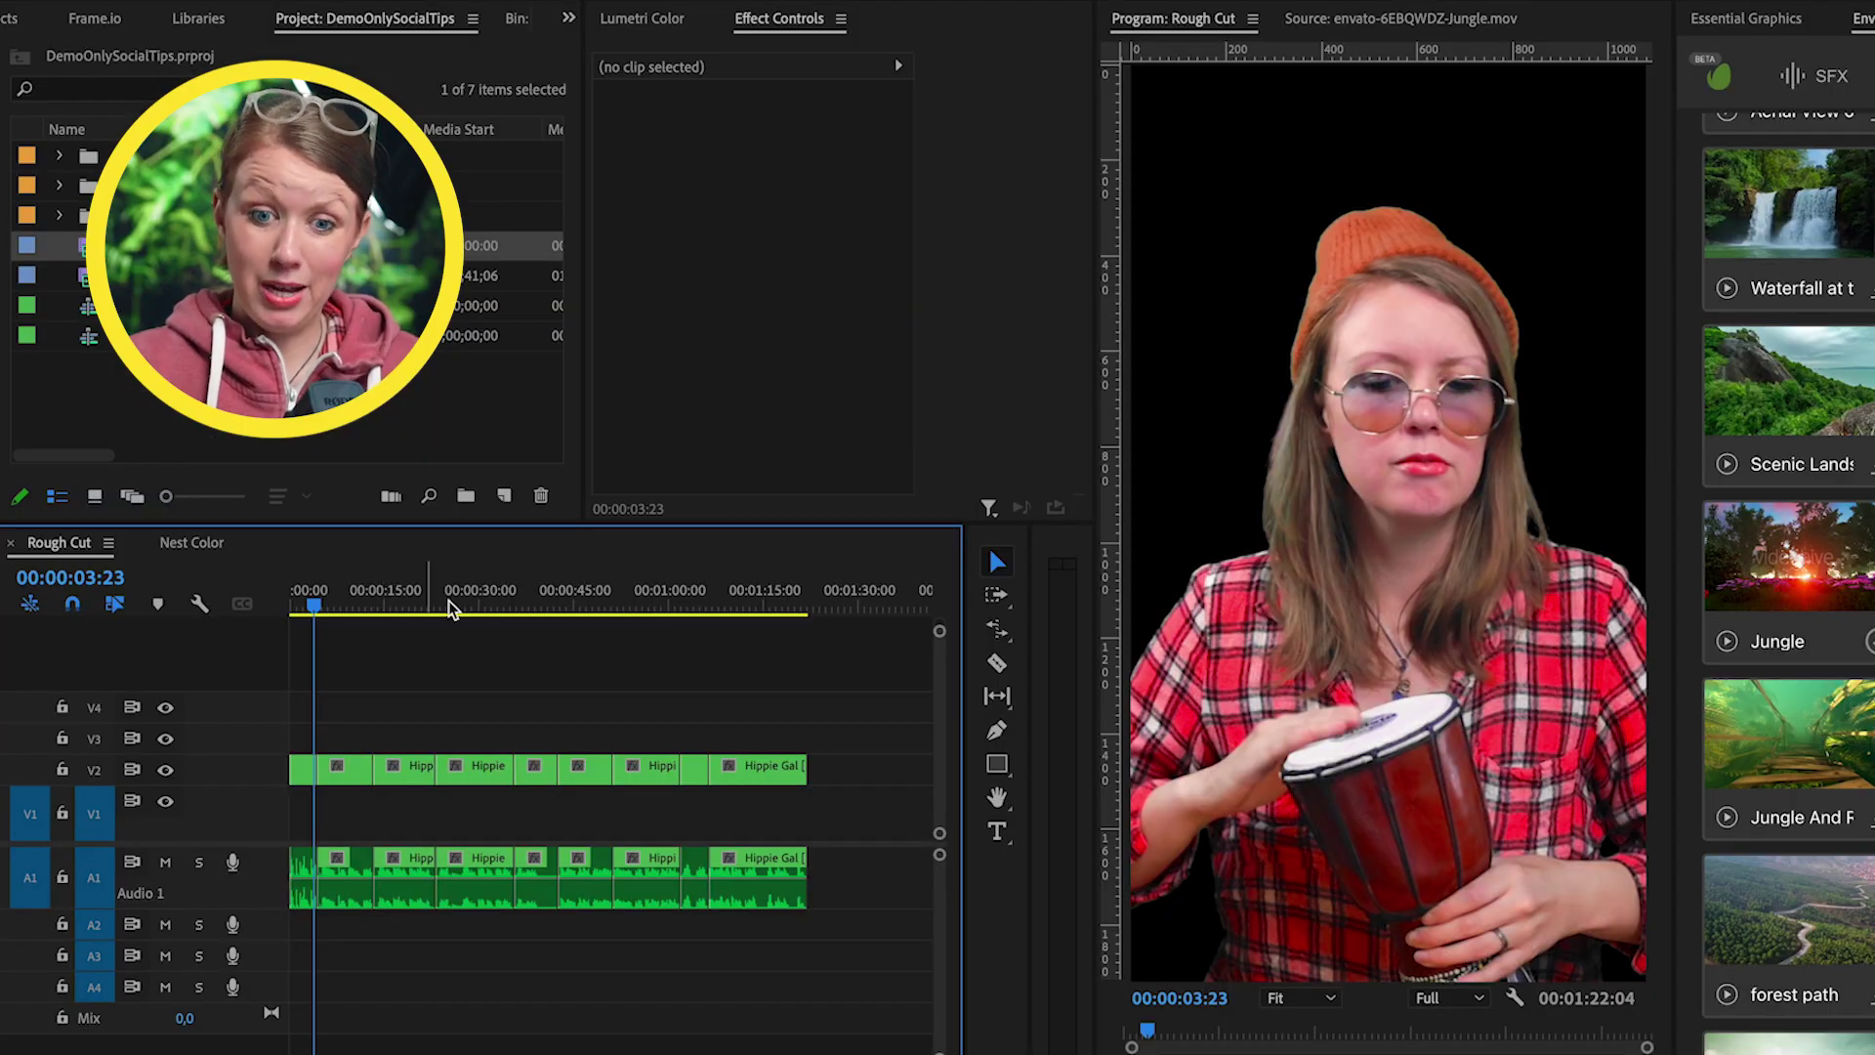
- Add only the Jungle video to V1 and scale it to 129
{"action": "left_click", "coordinate": [1348, 17]}
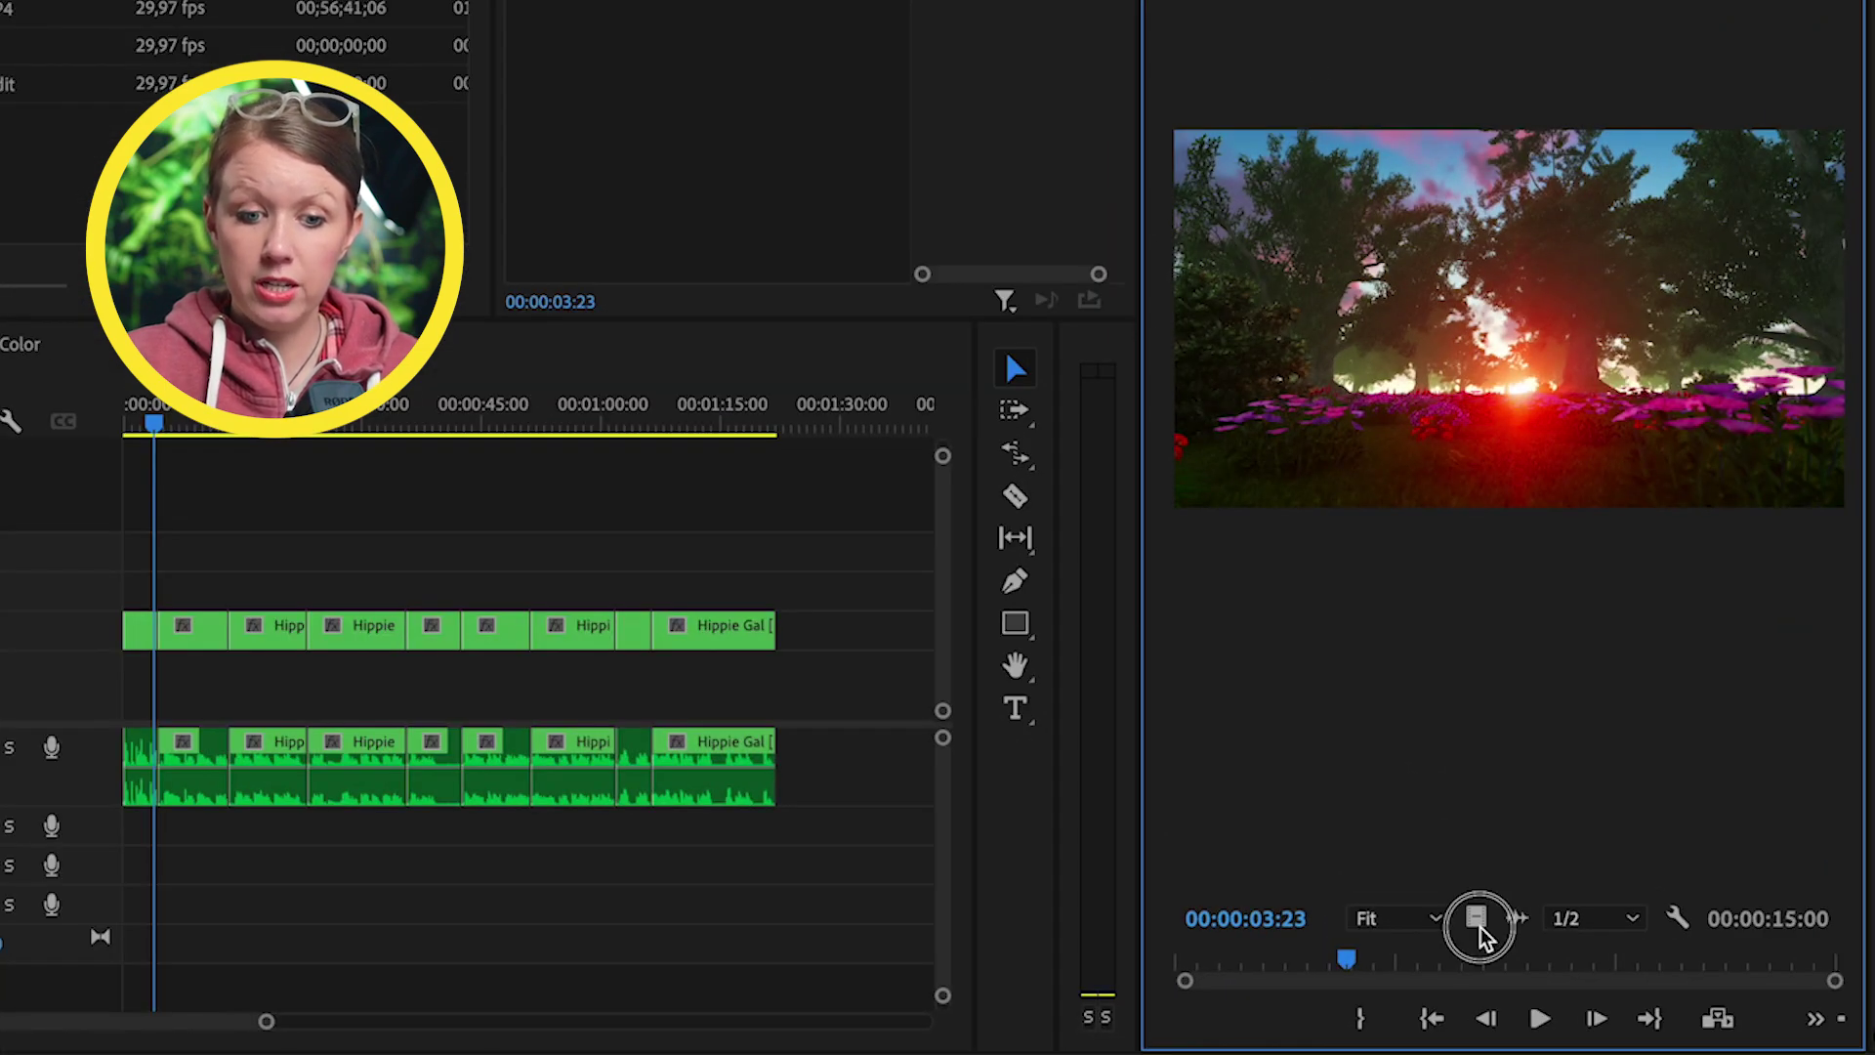
{"action": "left_click_drag", "start_coordinate": [1479, 928], "coordinate": [95, 643]}
{"action": "key", "text": "space"}
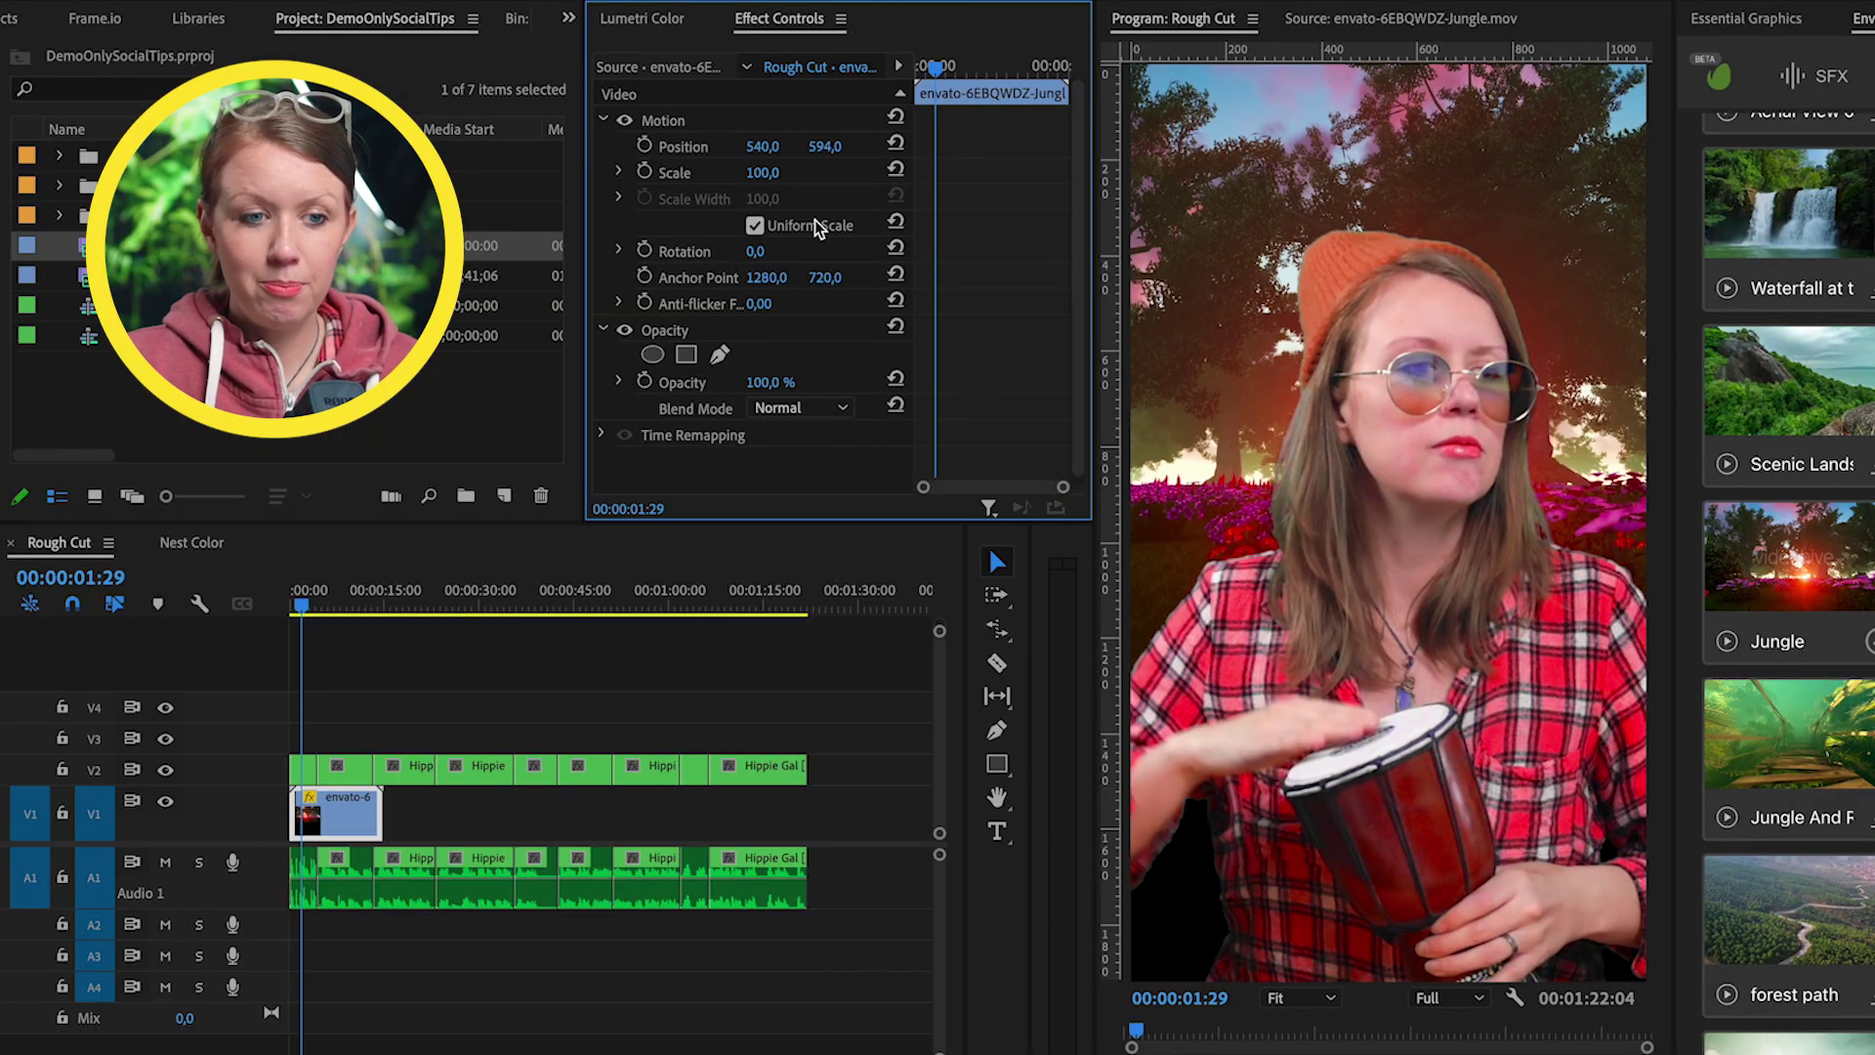
{"action": "left_click_drag", "start_coordinate": [761, 184], "coordinate": [790, 183]}
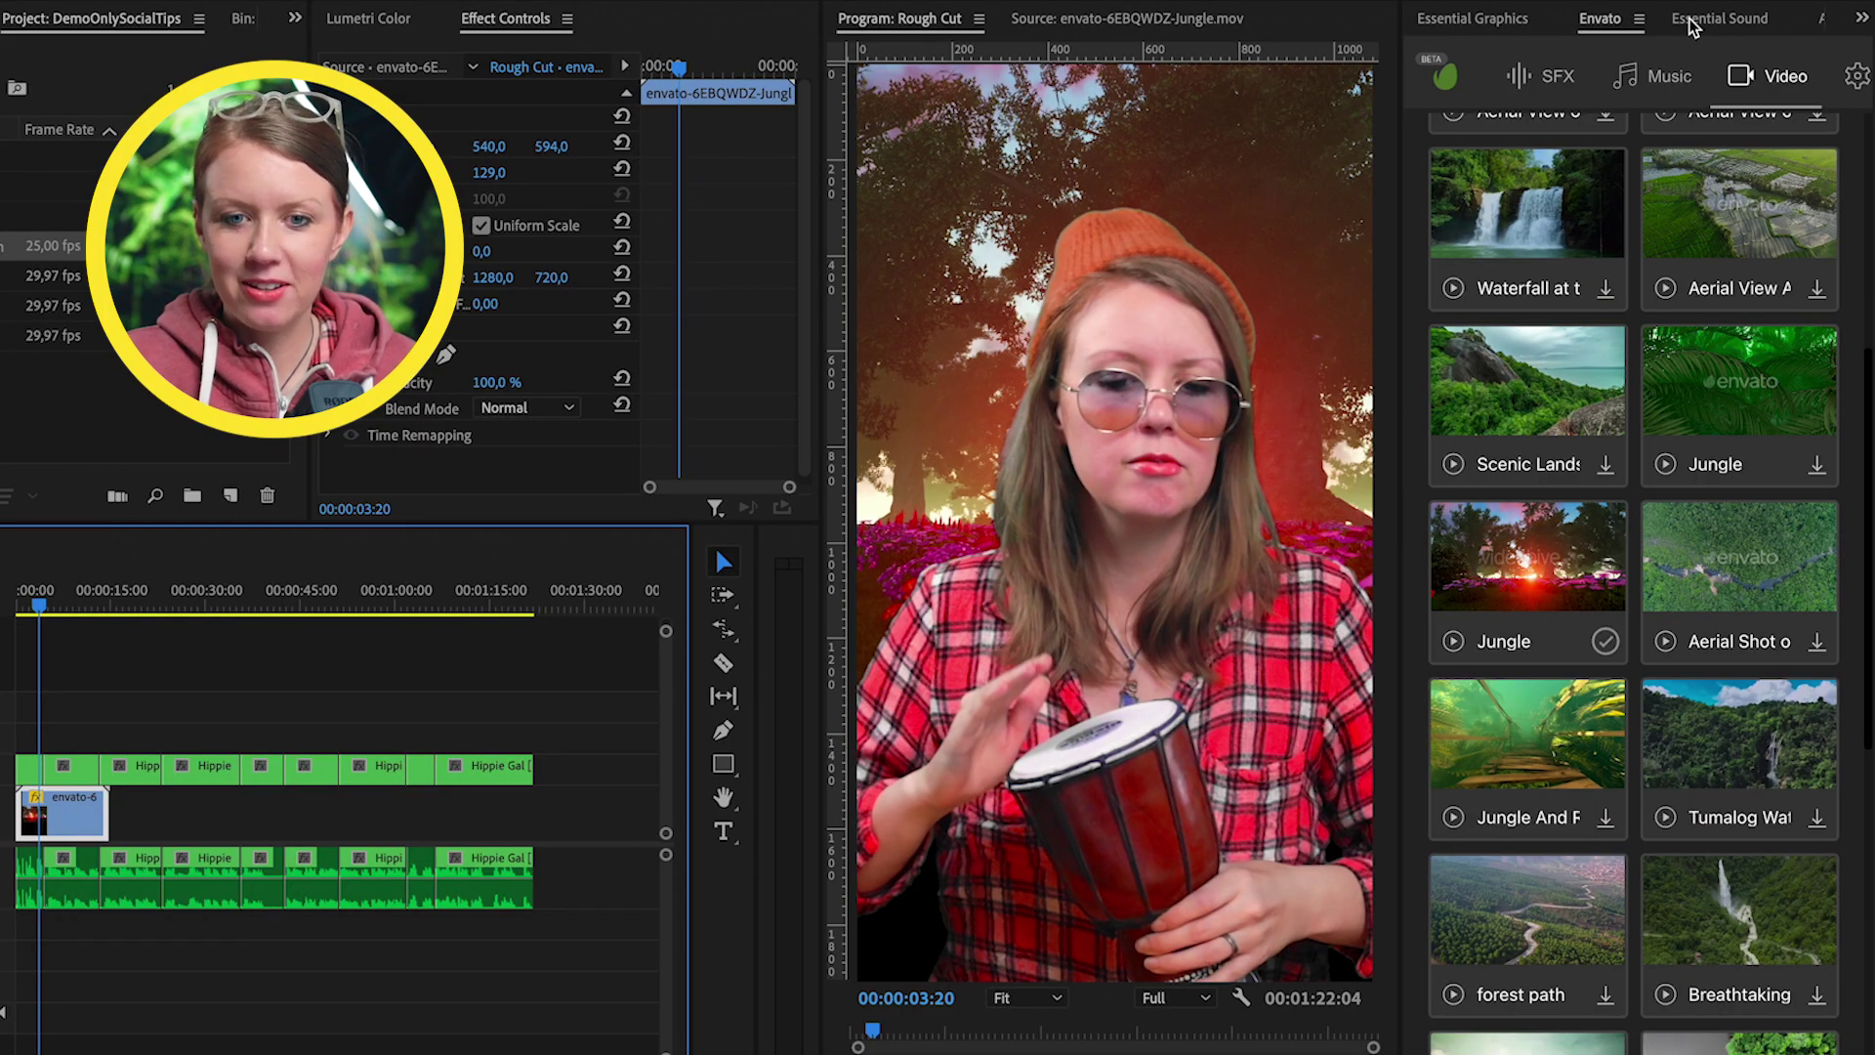
- Search the Envato panel's Video tab for 'video flares'
{"action": "left_click", "coordinate": [1770, 88]}
{"action": "left_click", "coordinate": [1496, 475]}
{"action": "type", "text": "video"}
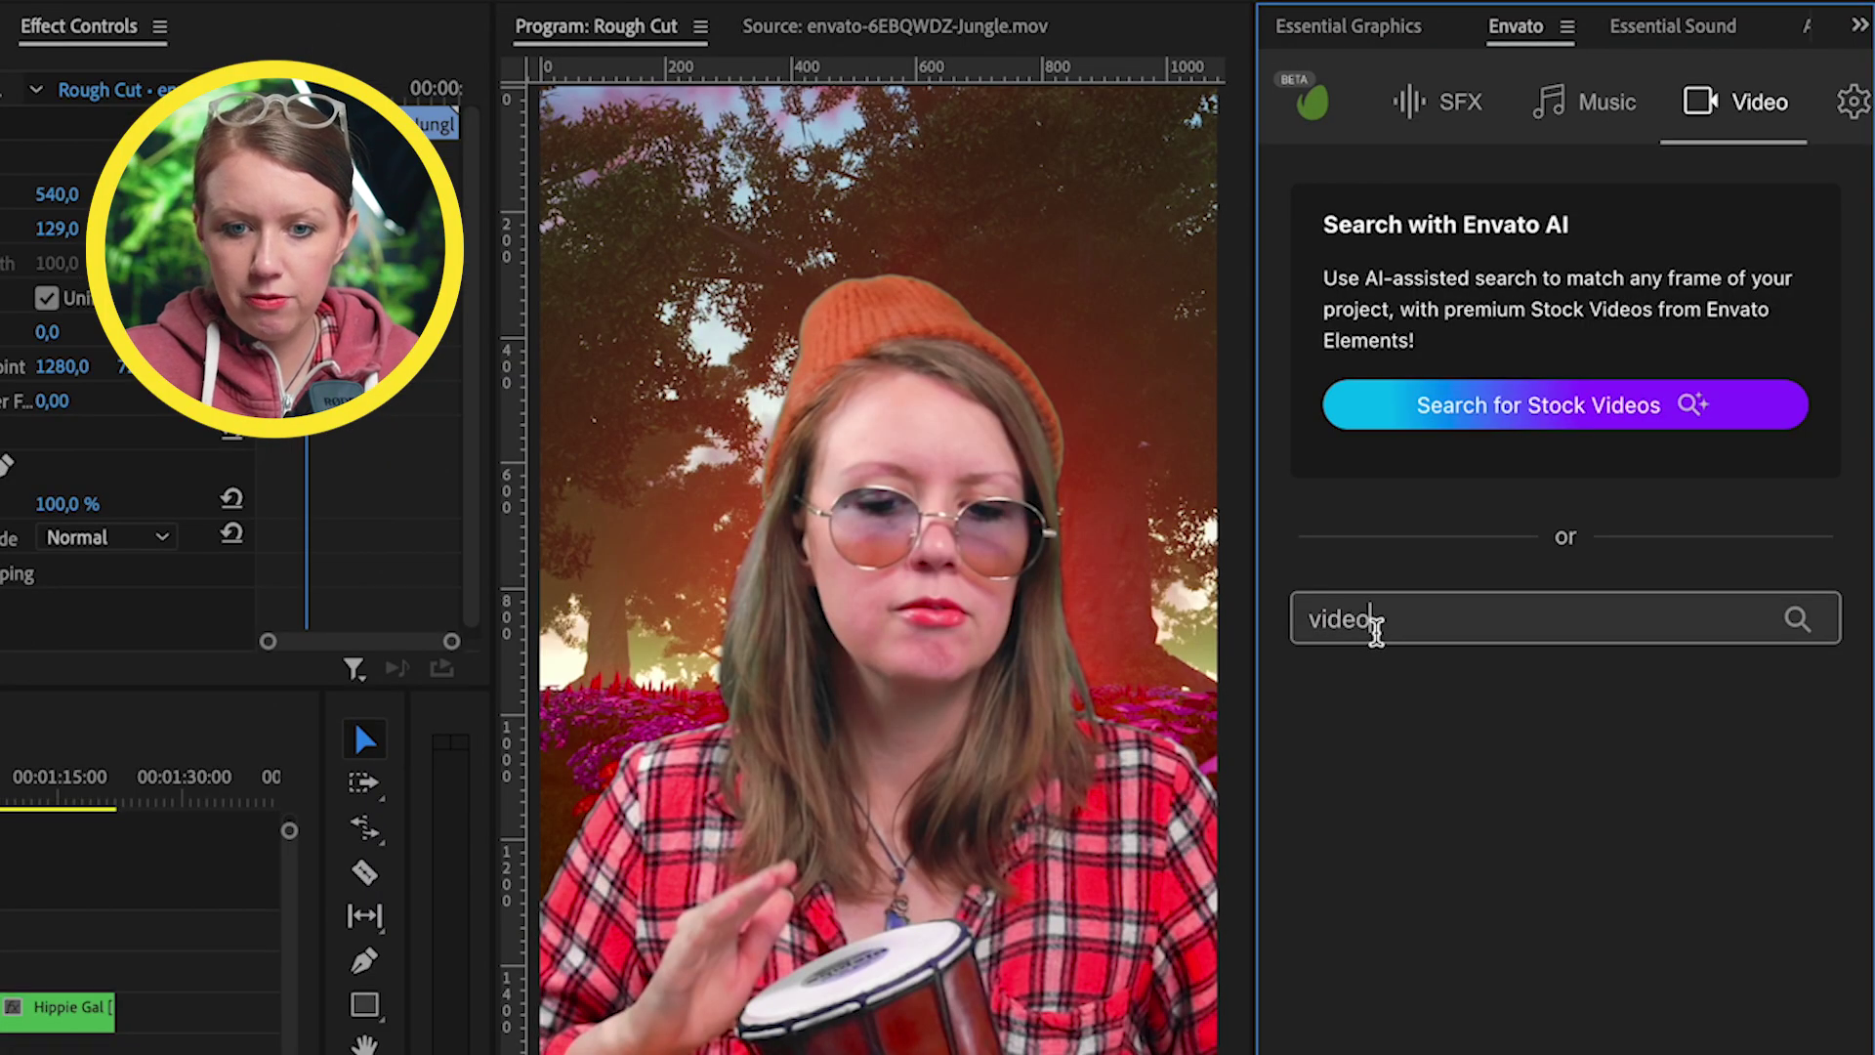
{"action": "type", "text": " fla"}
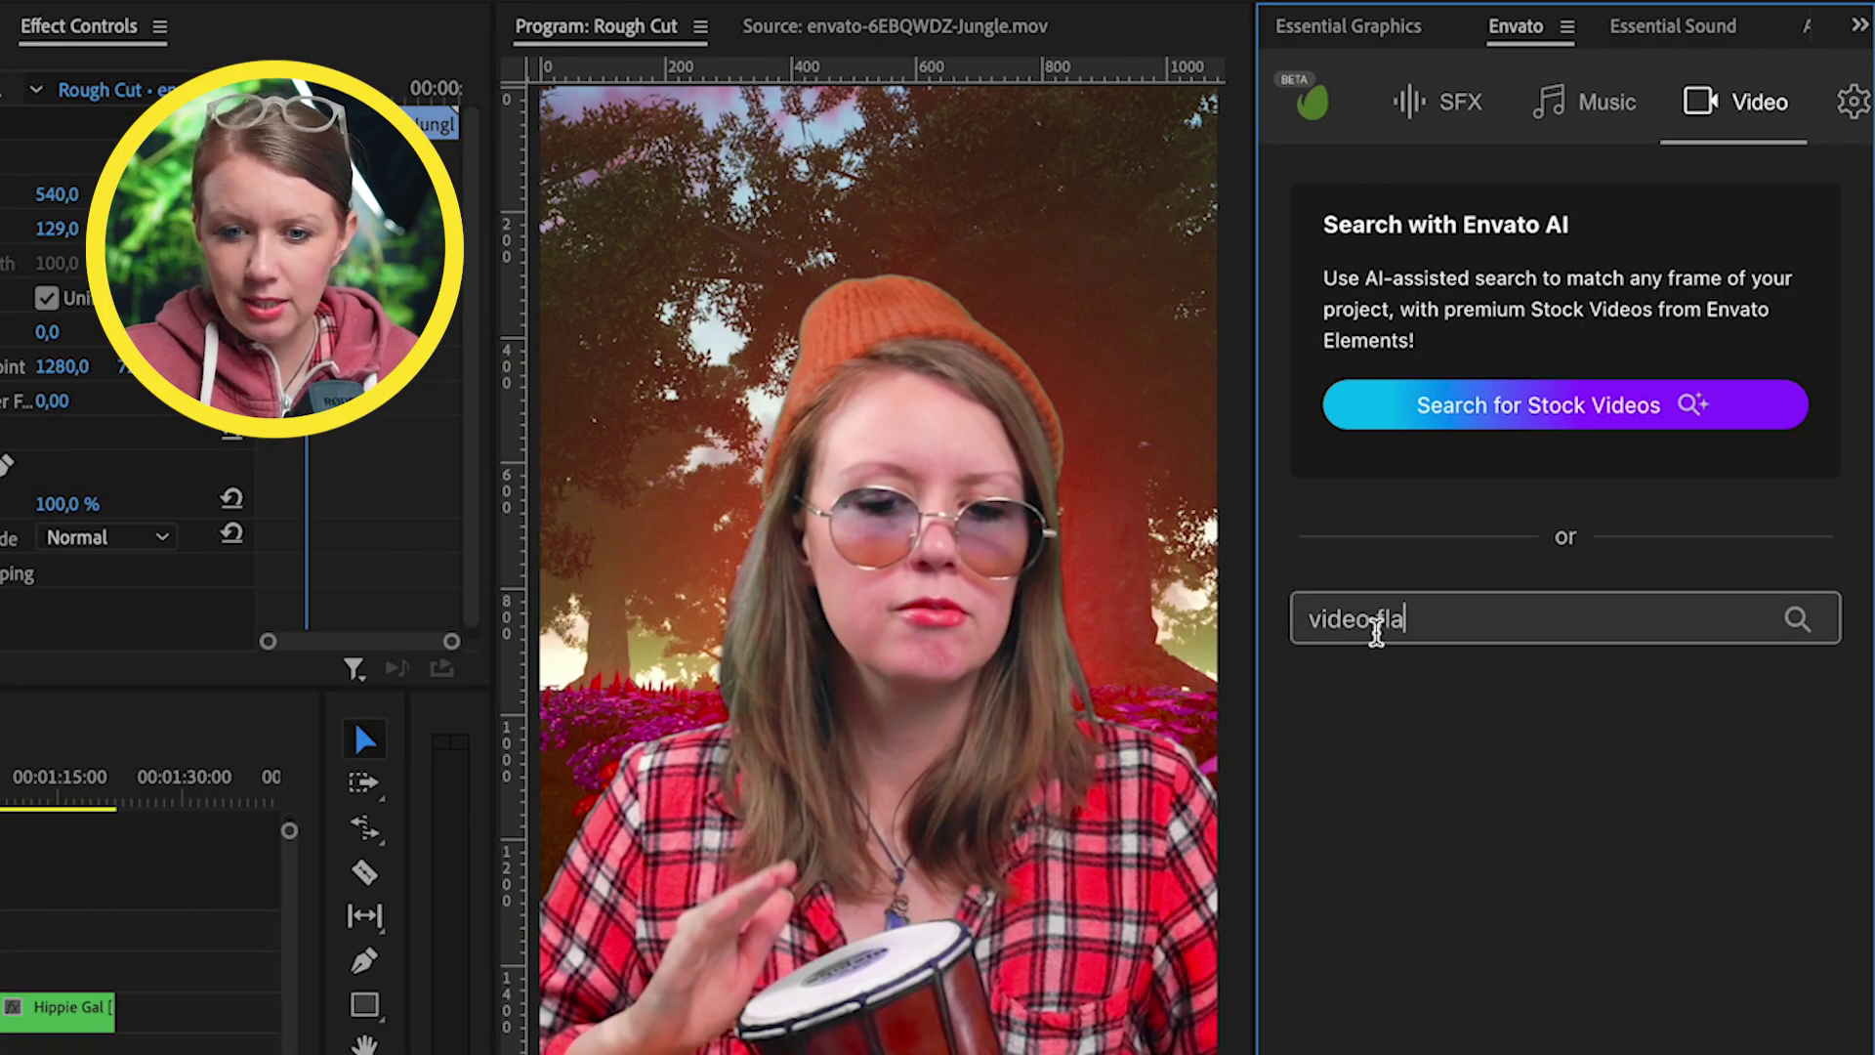
{"action": "type", "text": "res"}
{"action": "key", "text": "Return"}
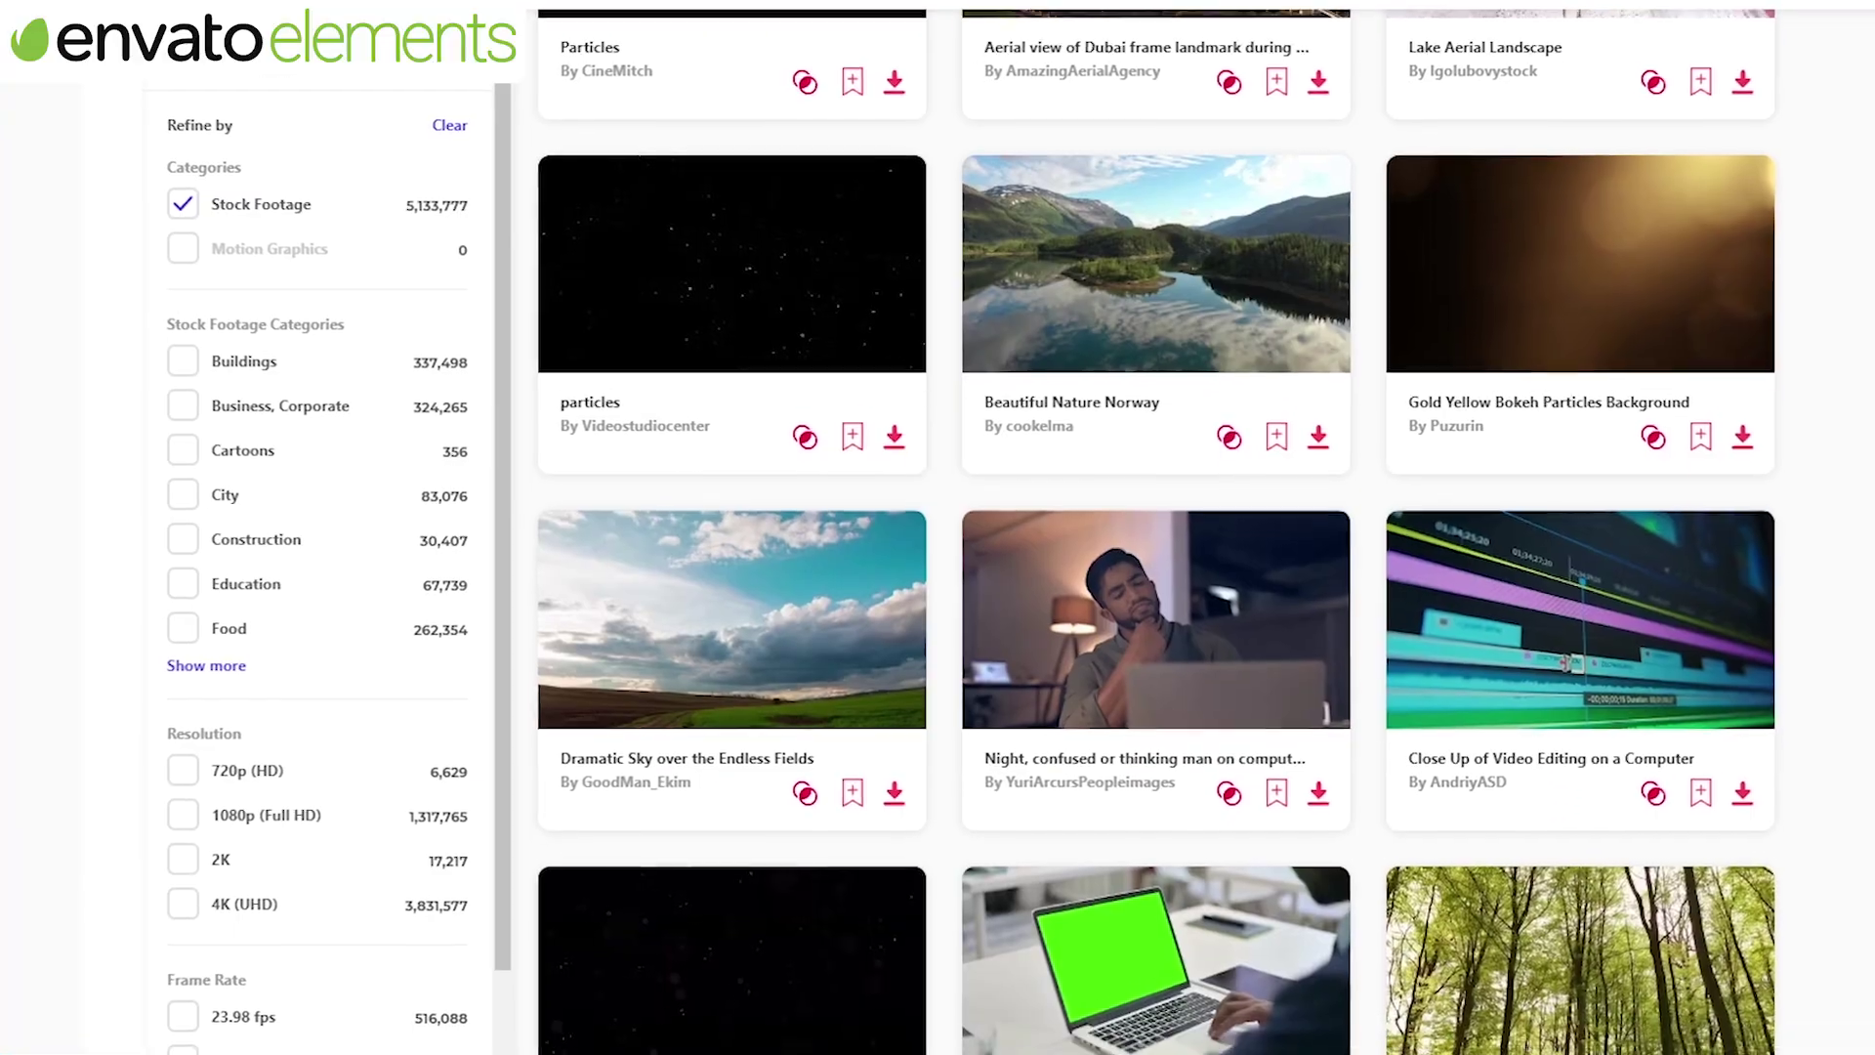
- Browse the Envato Elements results and download the Lens Flare Video Element on Black clip
{"action": "scroll", "coordinate": [1157, 527], "scroll_direction": "down", "scroll_amount": 2}
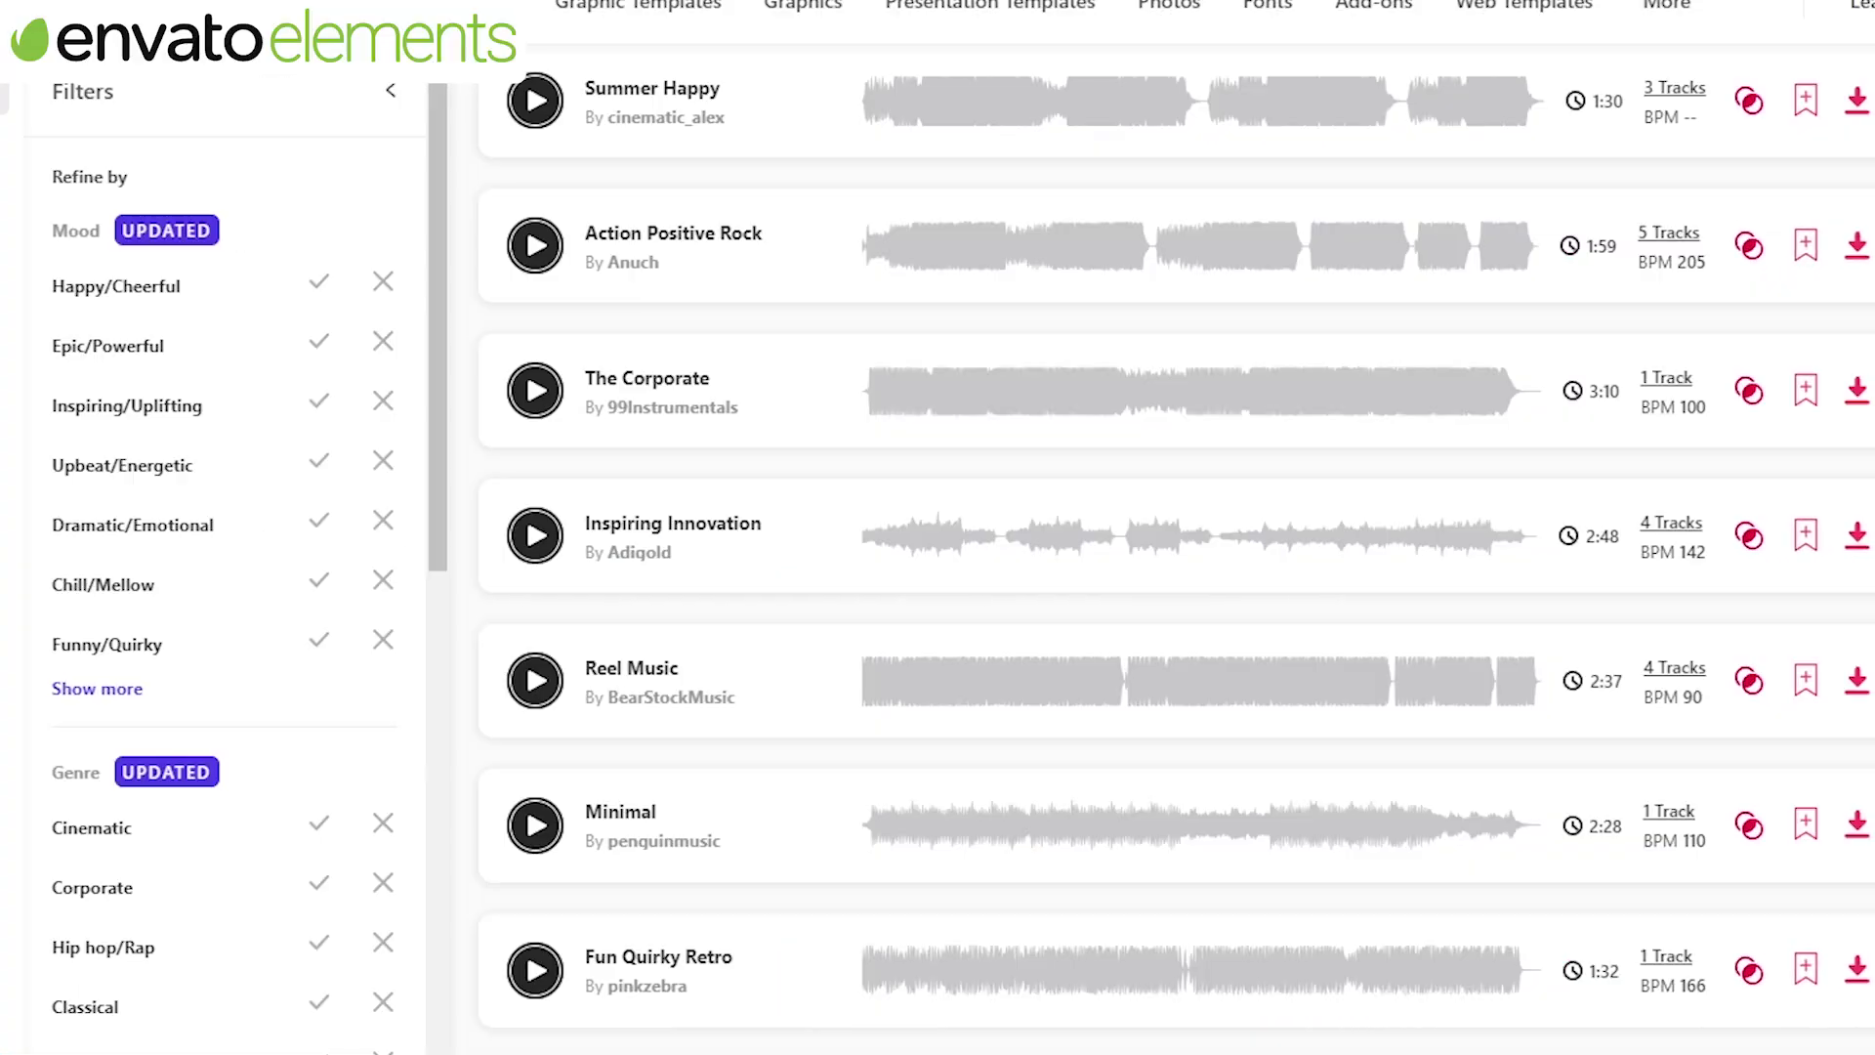
{"action": "scroll", "coordinate": [1074, 586], "scroll_direction": "down", "scroll_amount": 2}
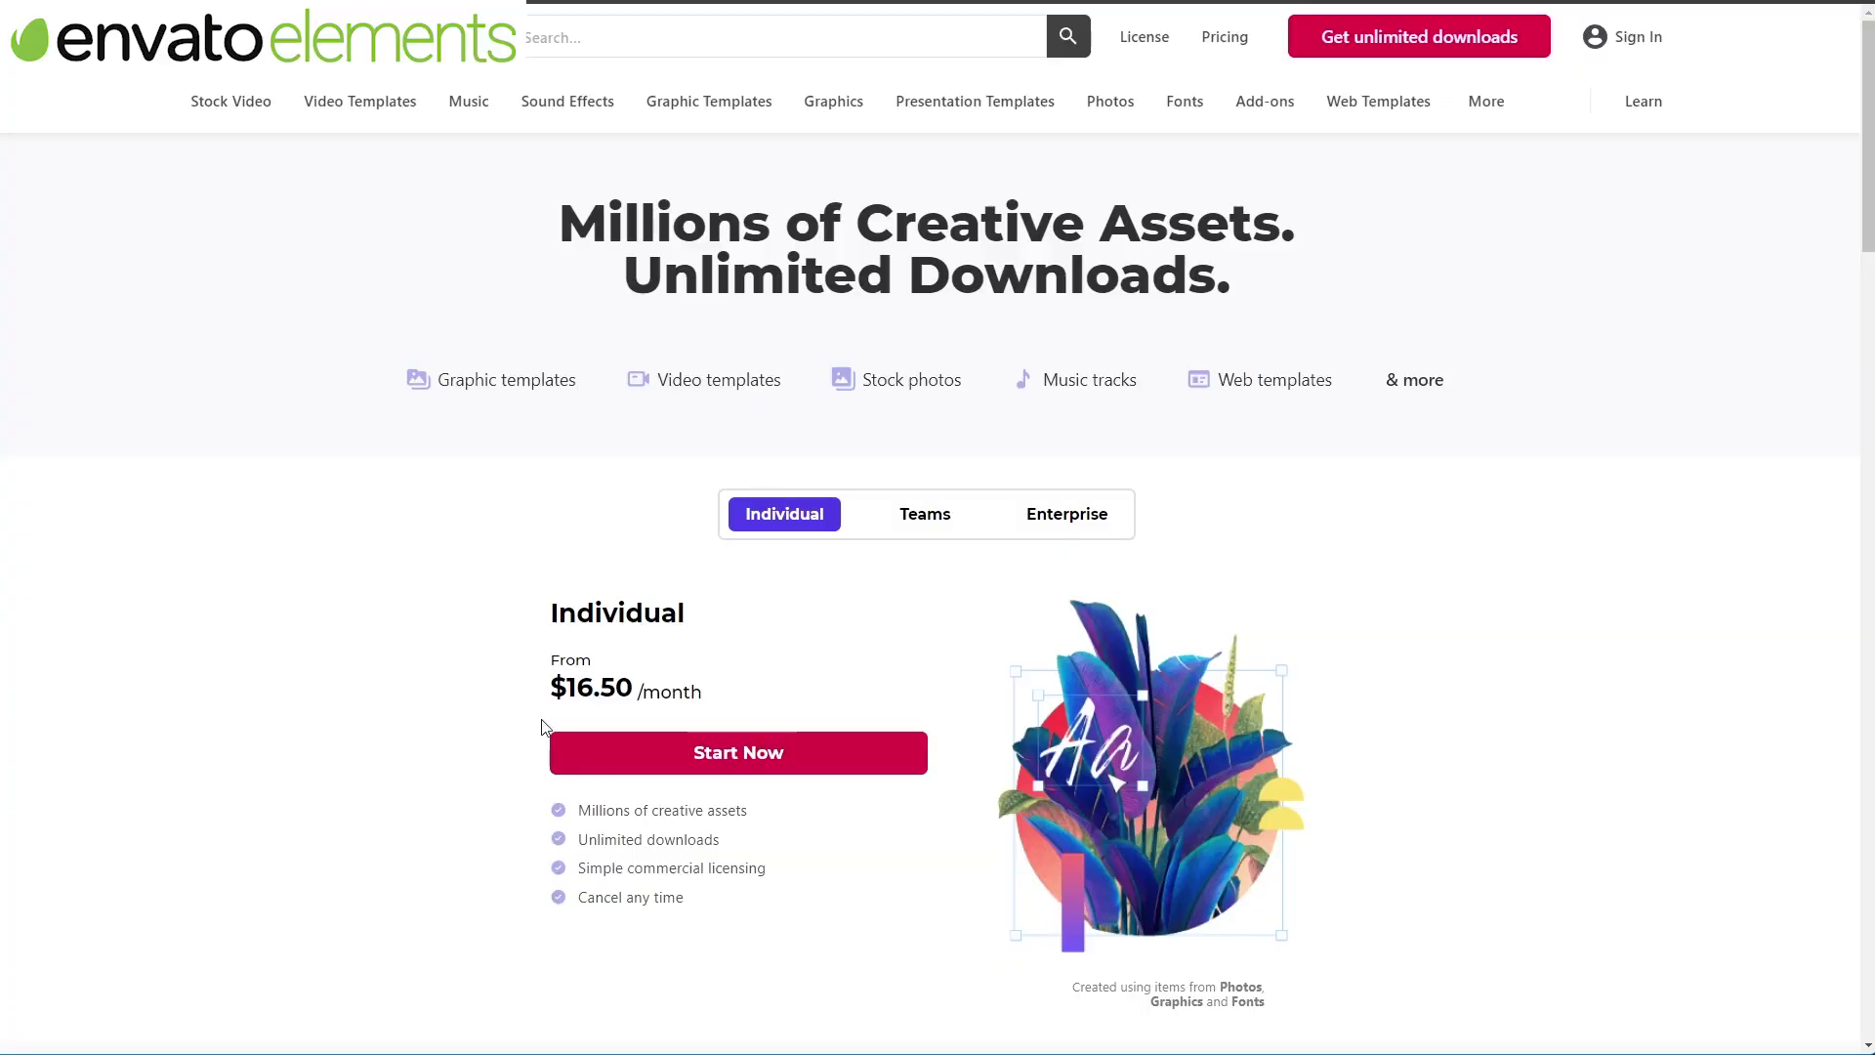
{"action": "left_click_drag", "start_coordinate": [544, 686], "coordinate": [669, 691]}
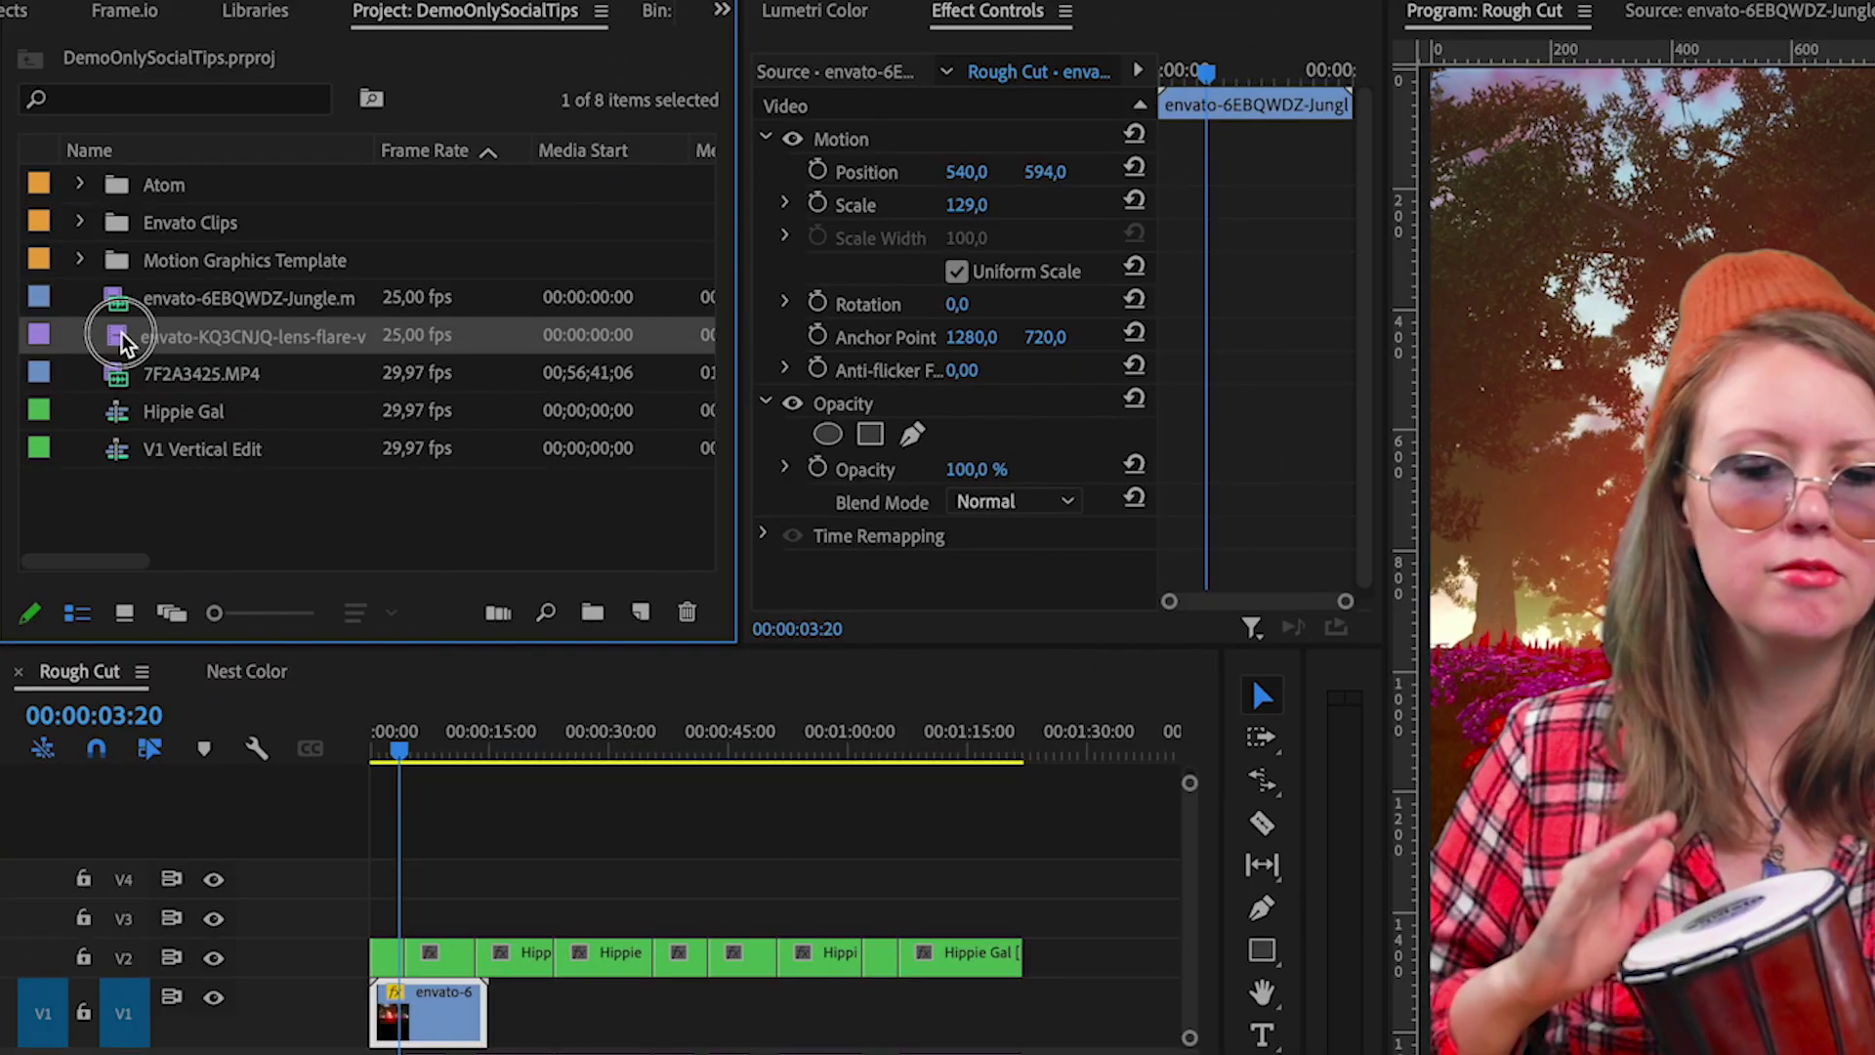
- Place the lens-flare clip on V3 at the start and set its blend mode to Screen
{"action": "left_click_drag", "start_coordinate": [122, 337], "coordinate": [360, 912]}
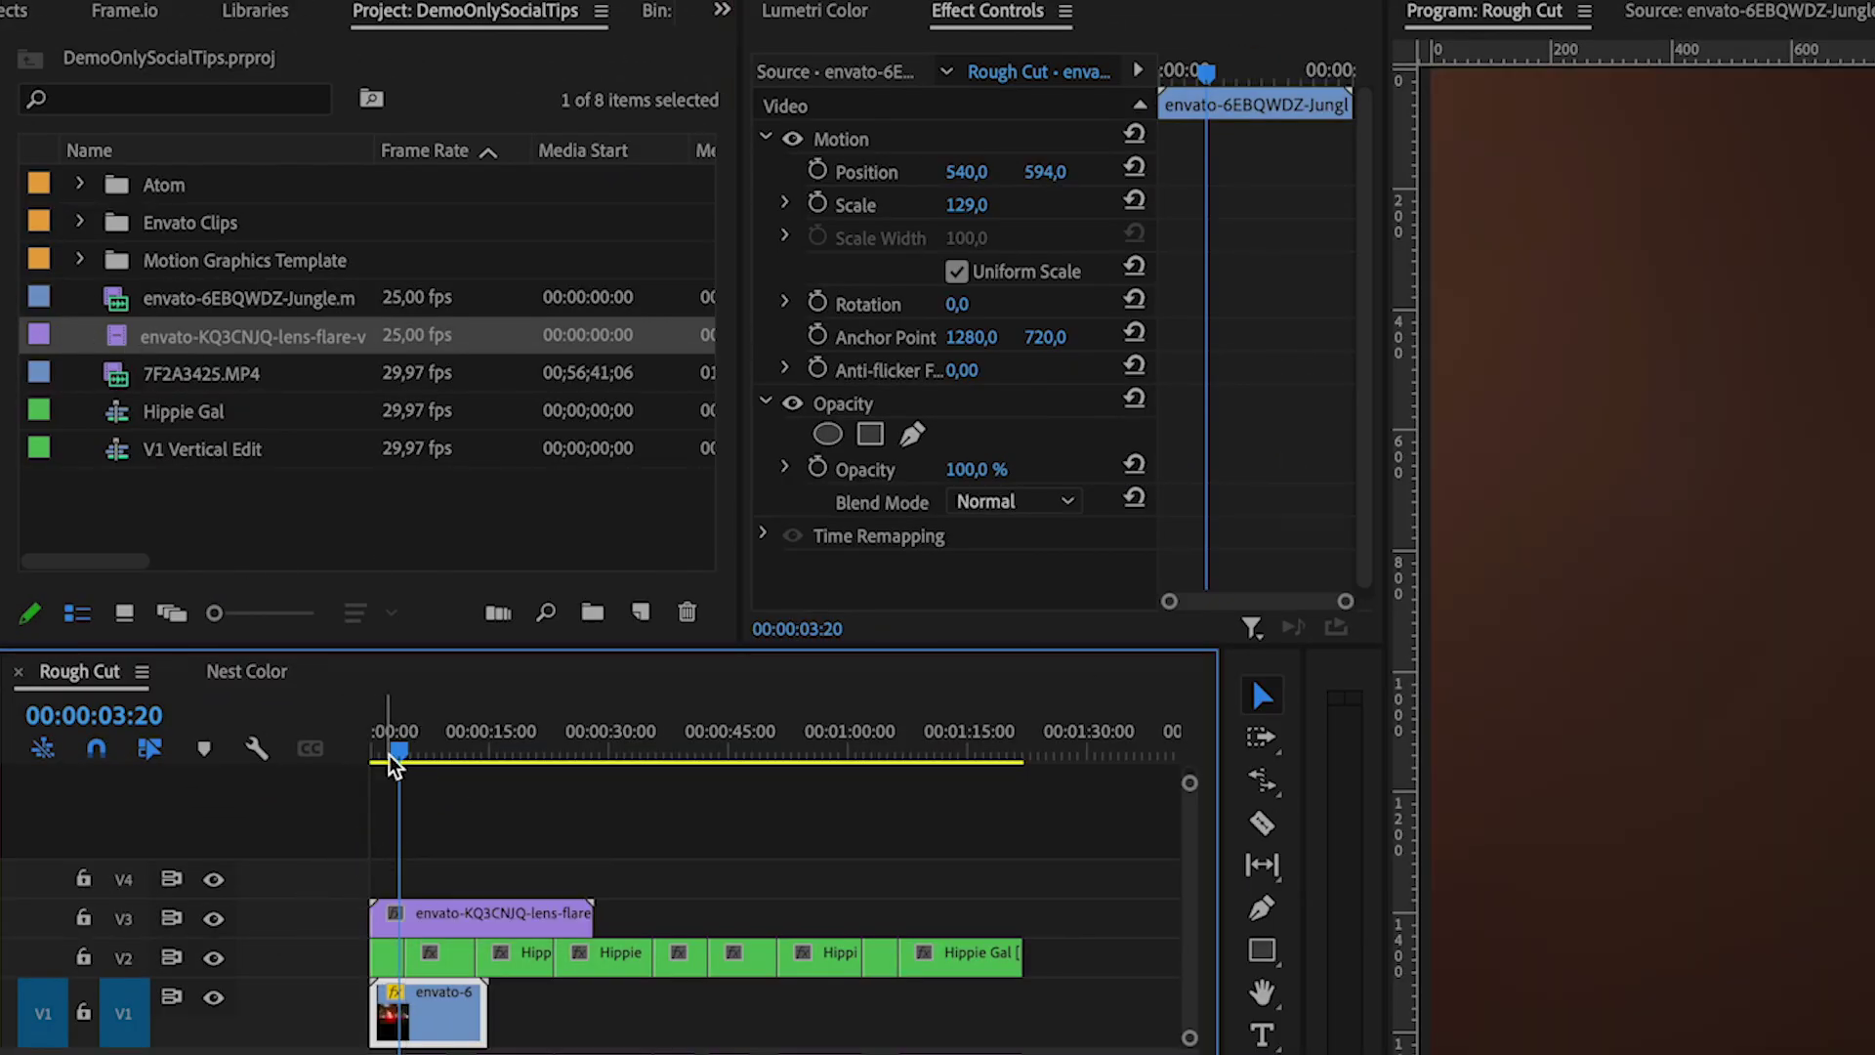
{"action": "left_click", "coordinate": [391, 757]}
{"action": "left_click", "coordinate": [417, 920]}
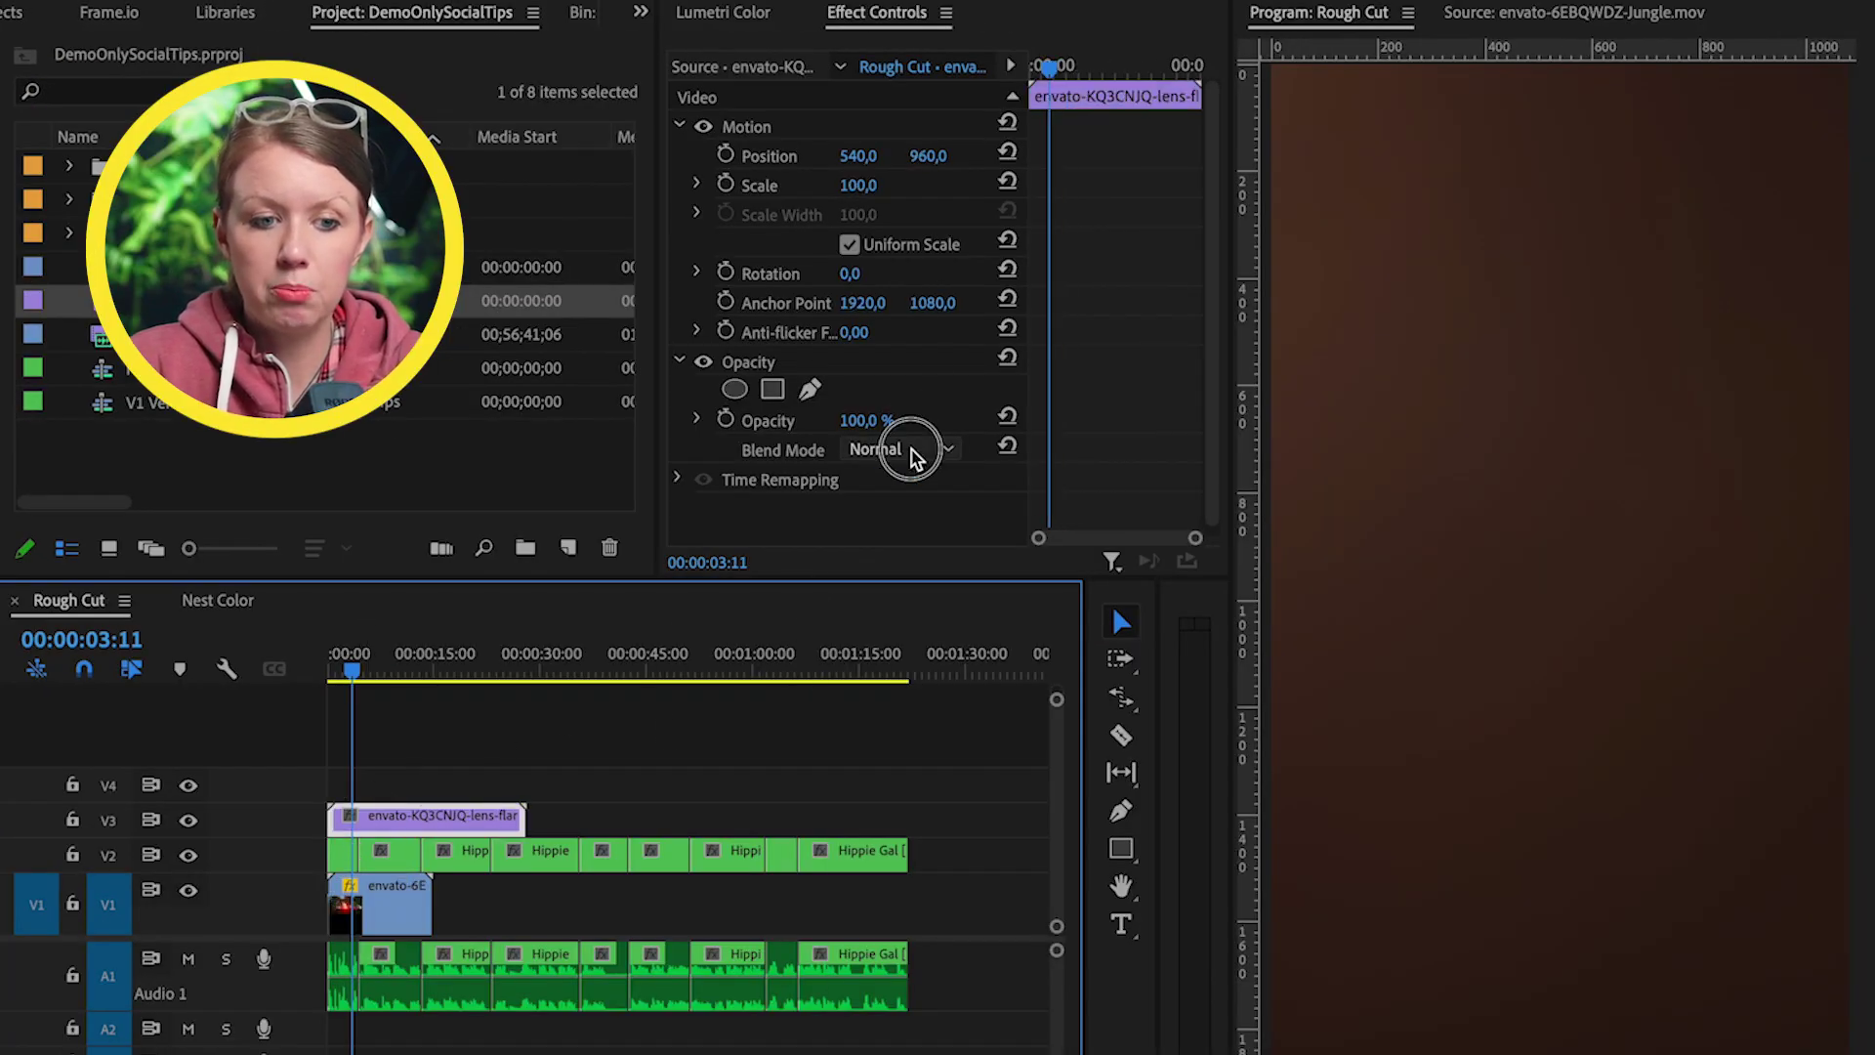
{"action": "left_click", "coordinate": [910, 452]}
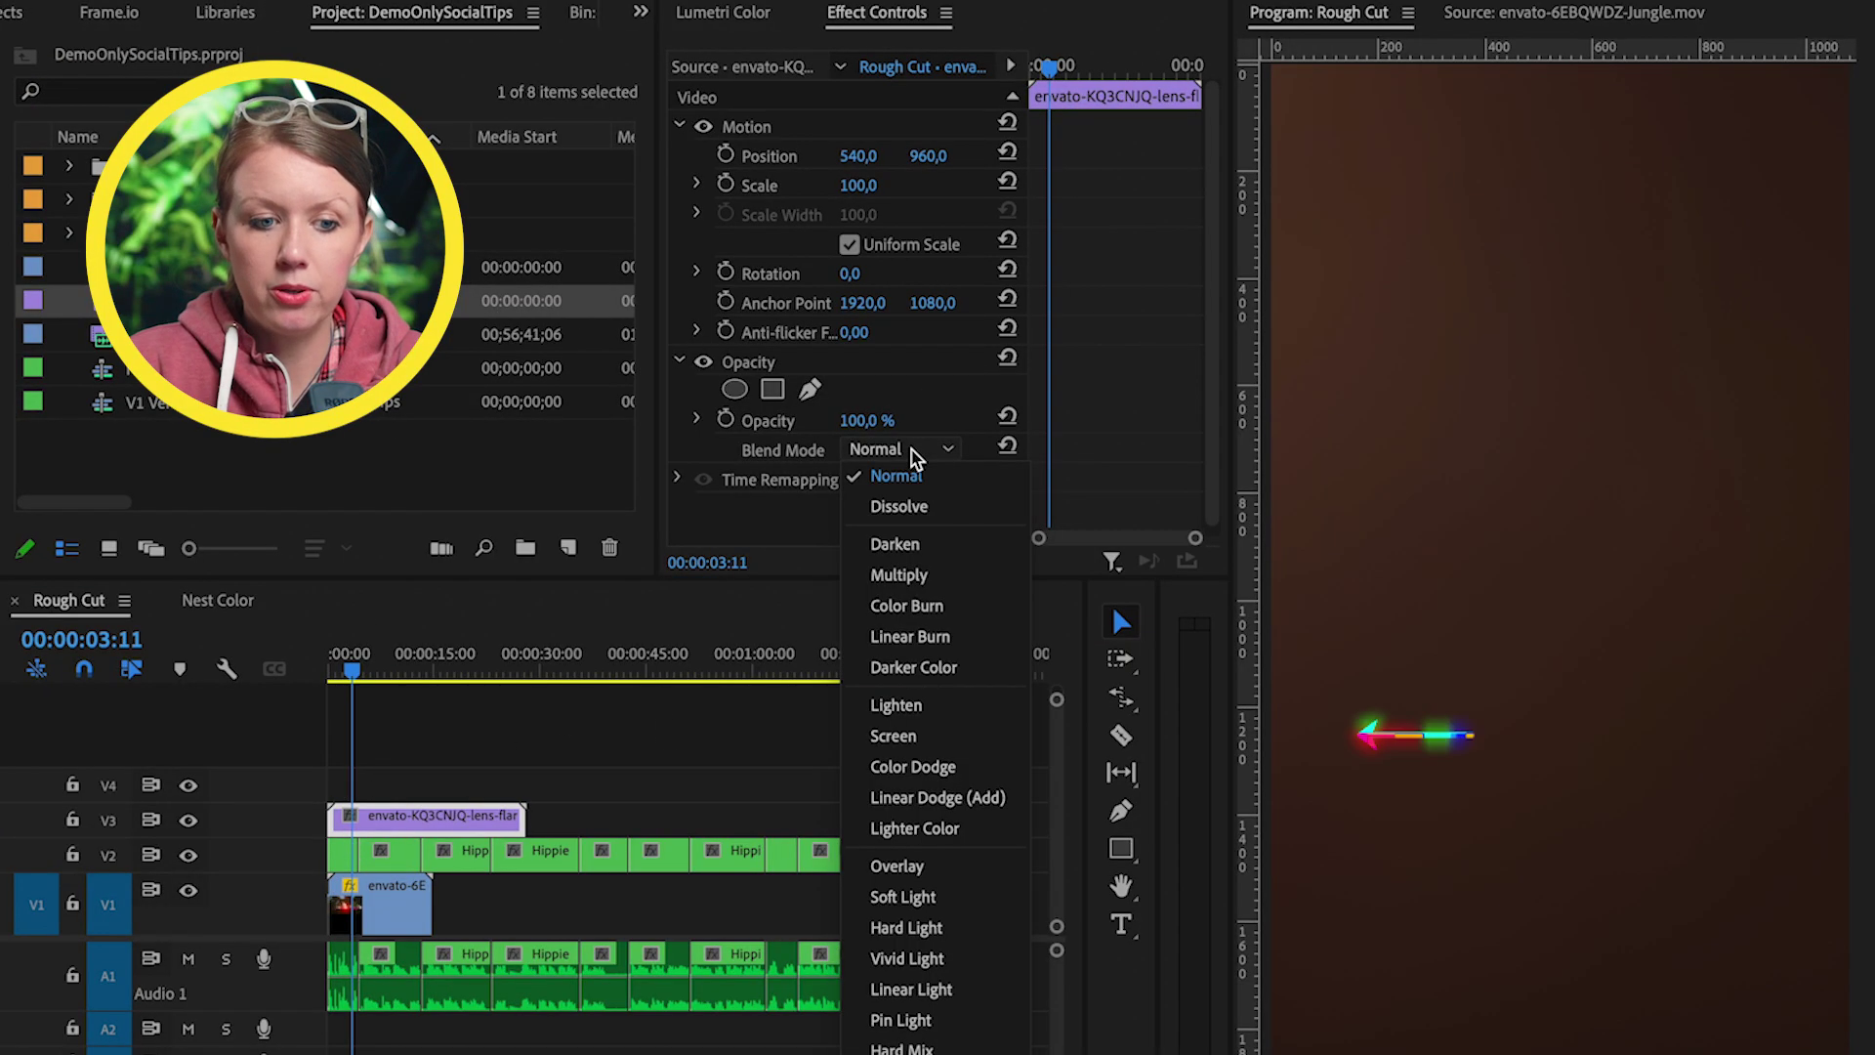
{"action": "left_click", "coordinate": [910, 737]}
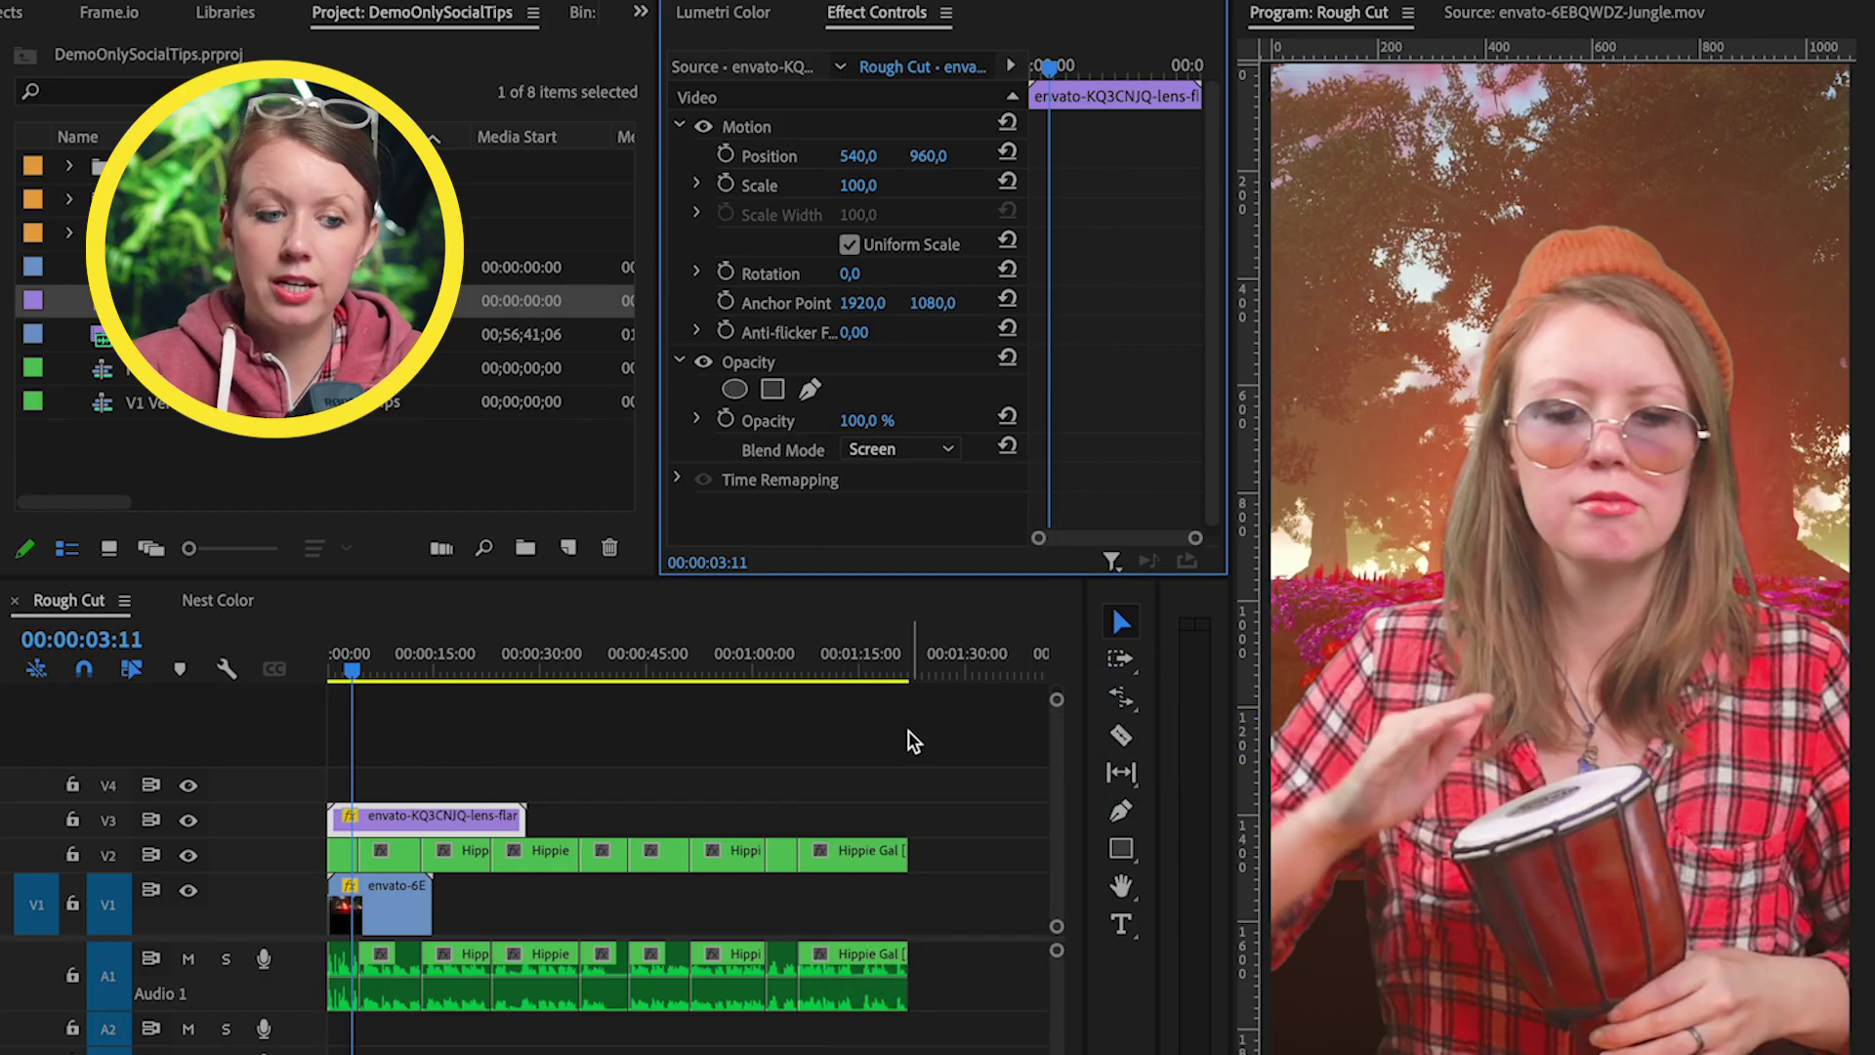
{"action": "left_click", "coordinate": [190, 823]}
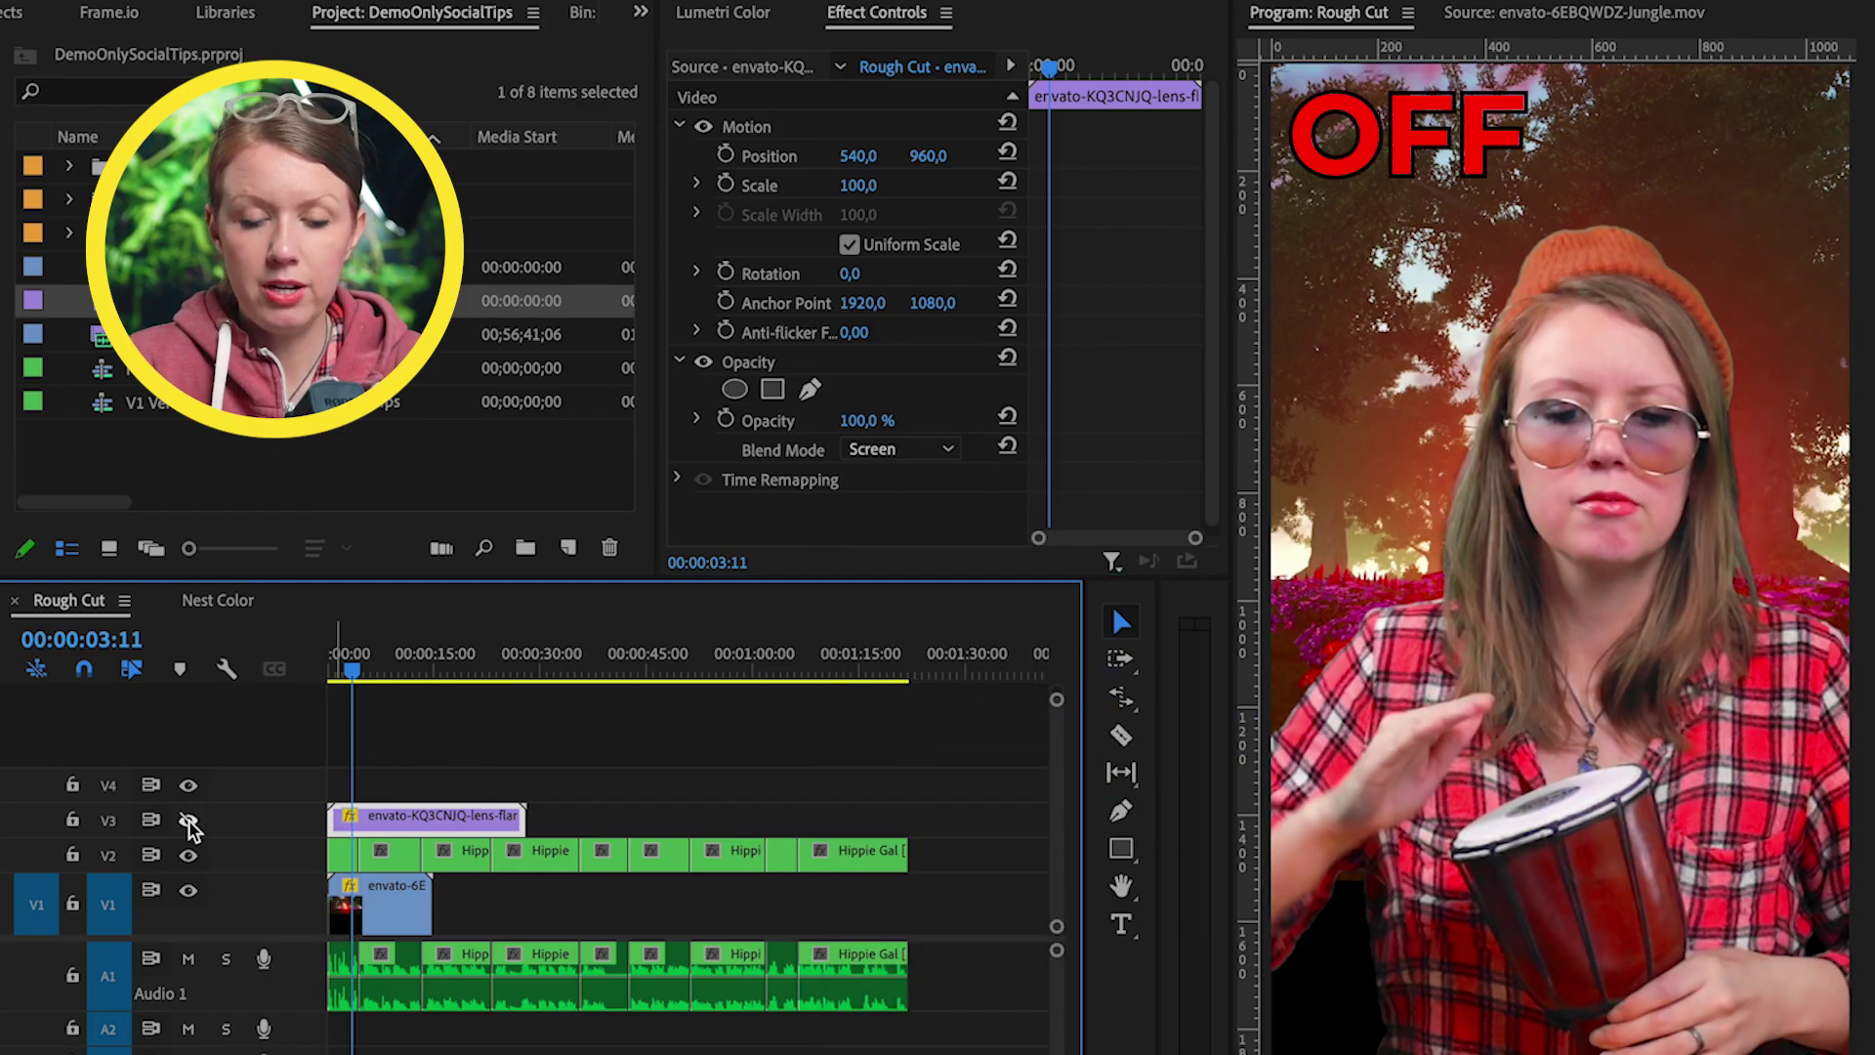
{"action": "left_click", "coordinate": [190, 823]}
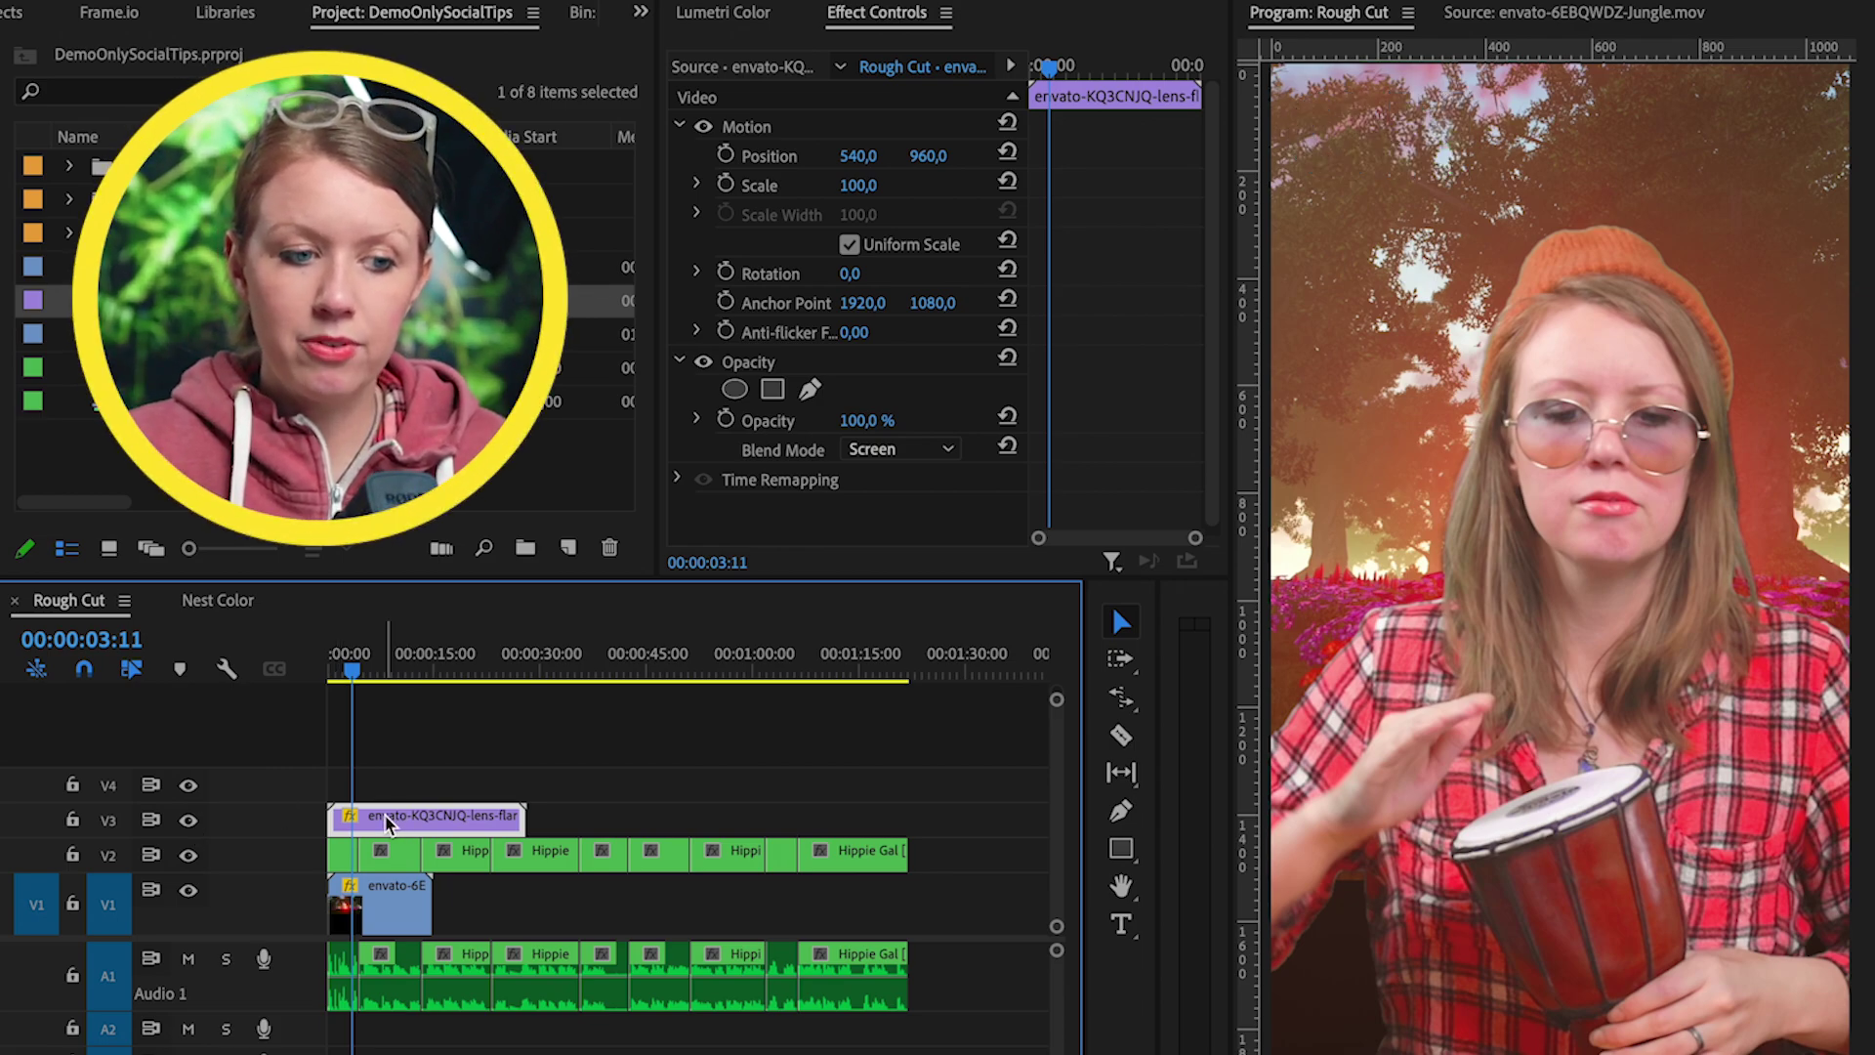
- Scale the lens flare to 70 and rotate it 90°
{"action": "left_click_drag", "start_coordinate": [857, 184], "coordinate": [781, 207]}
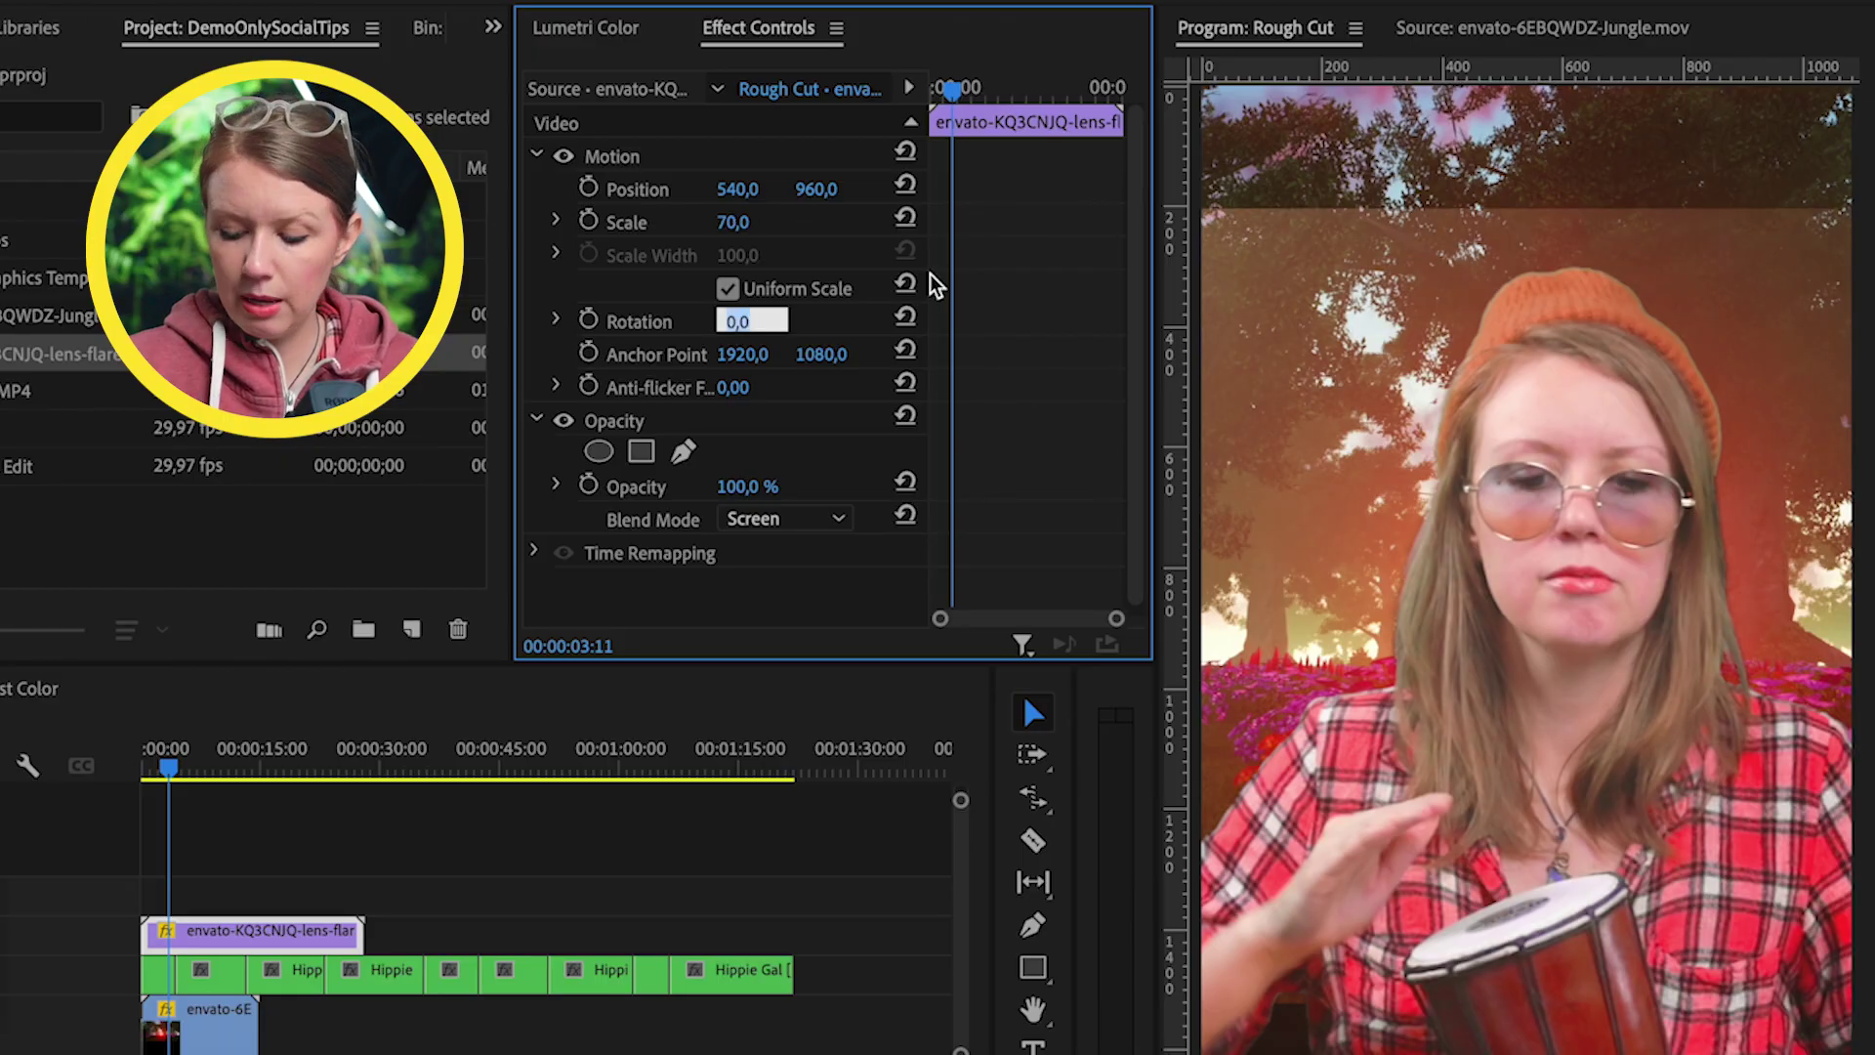
{"action": "type", "text": "90"}
{"action": "key", "text": "Return"}
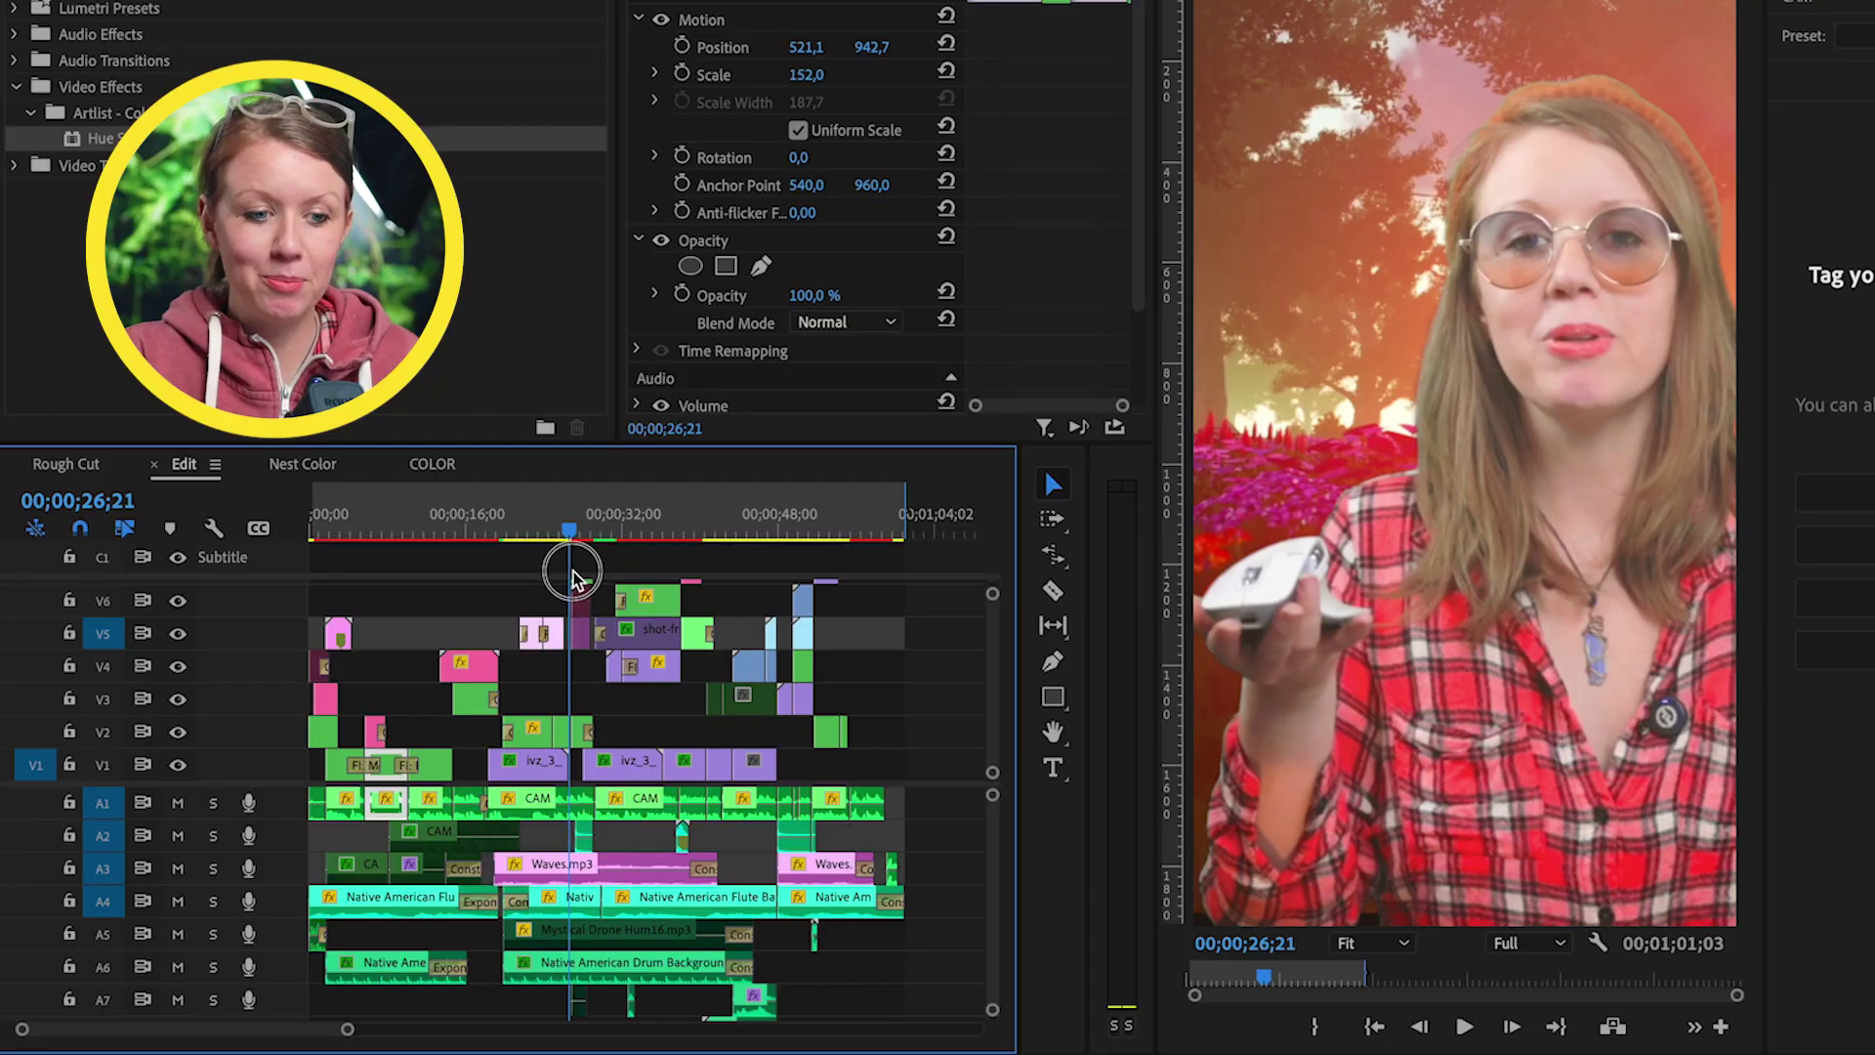
- Scrub the Edit sequence to the pineapple drink shot around 00;00;27;12
{"action": "left_click_drag", "start_coordinate": [567, 575], "coordinate": [580, 577]}
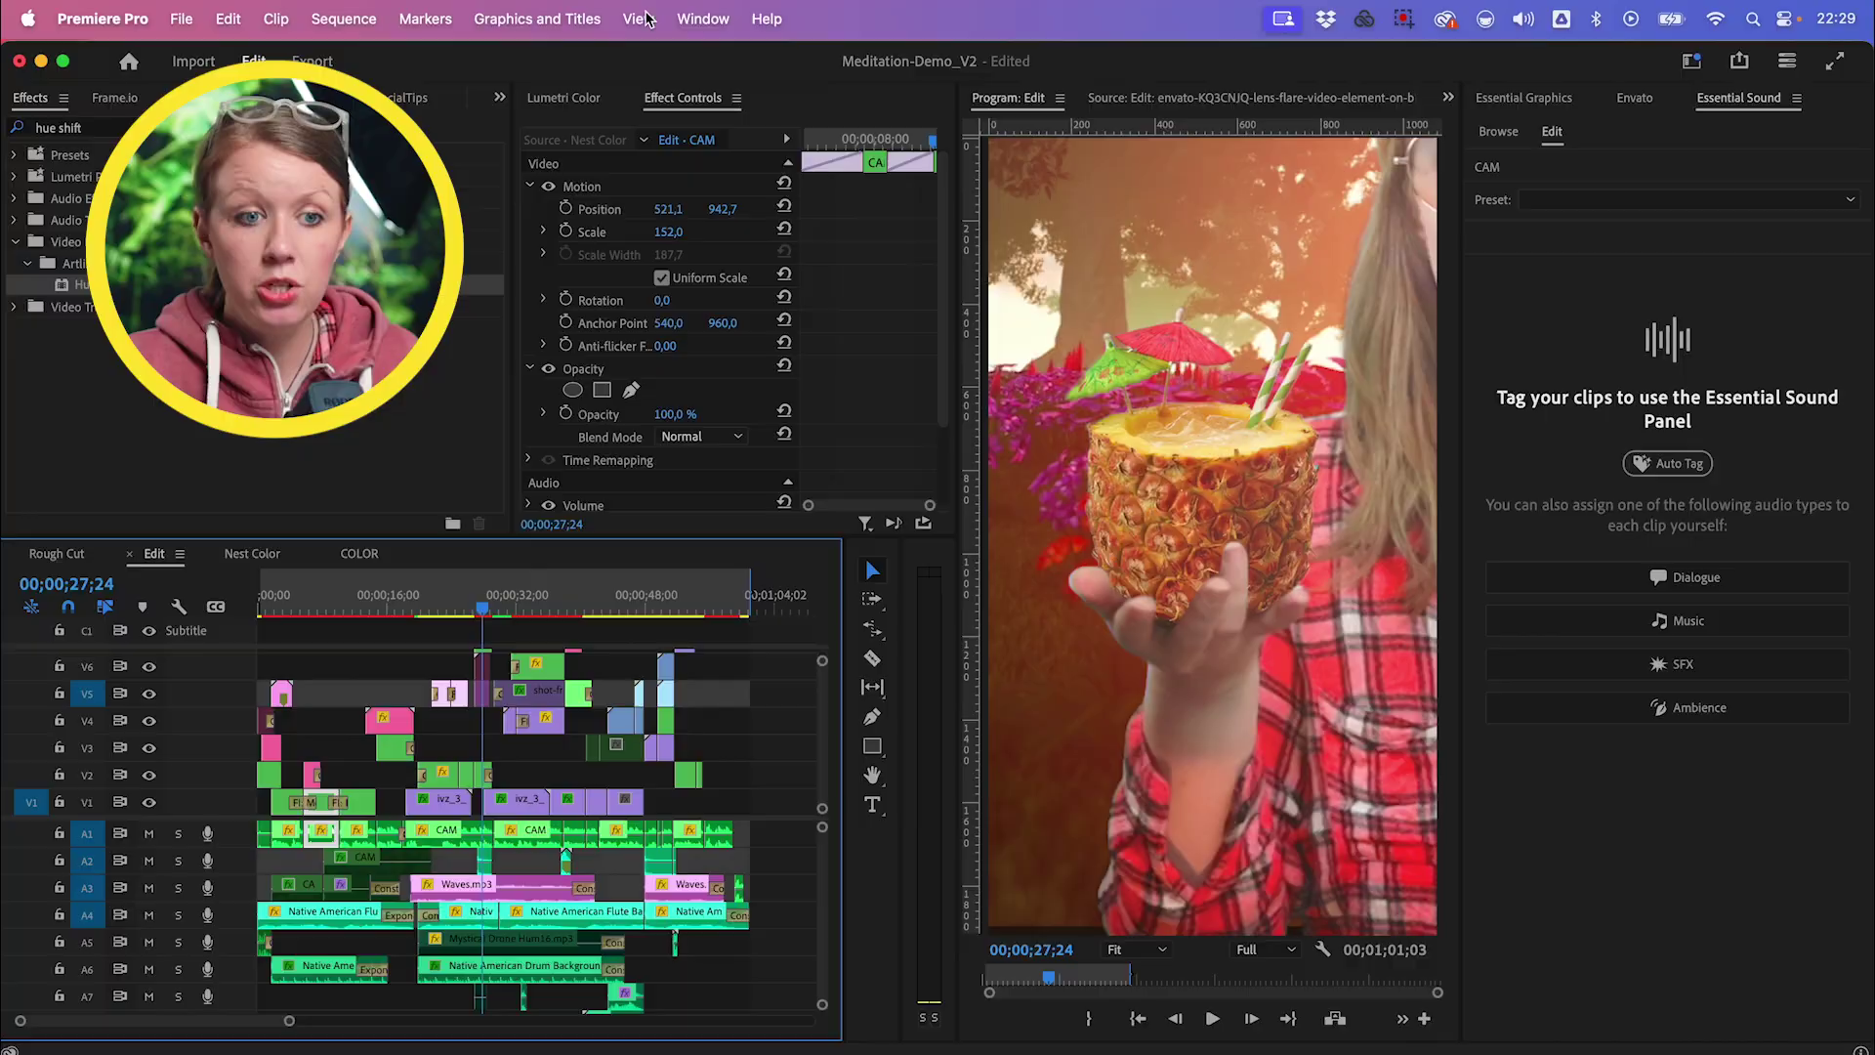
- Show the Edit sequence transcript via Window > Text and bring up the Transcript's ... menu
{"action": "left_click", "coordinate": [695, 18]}
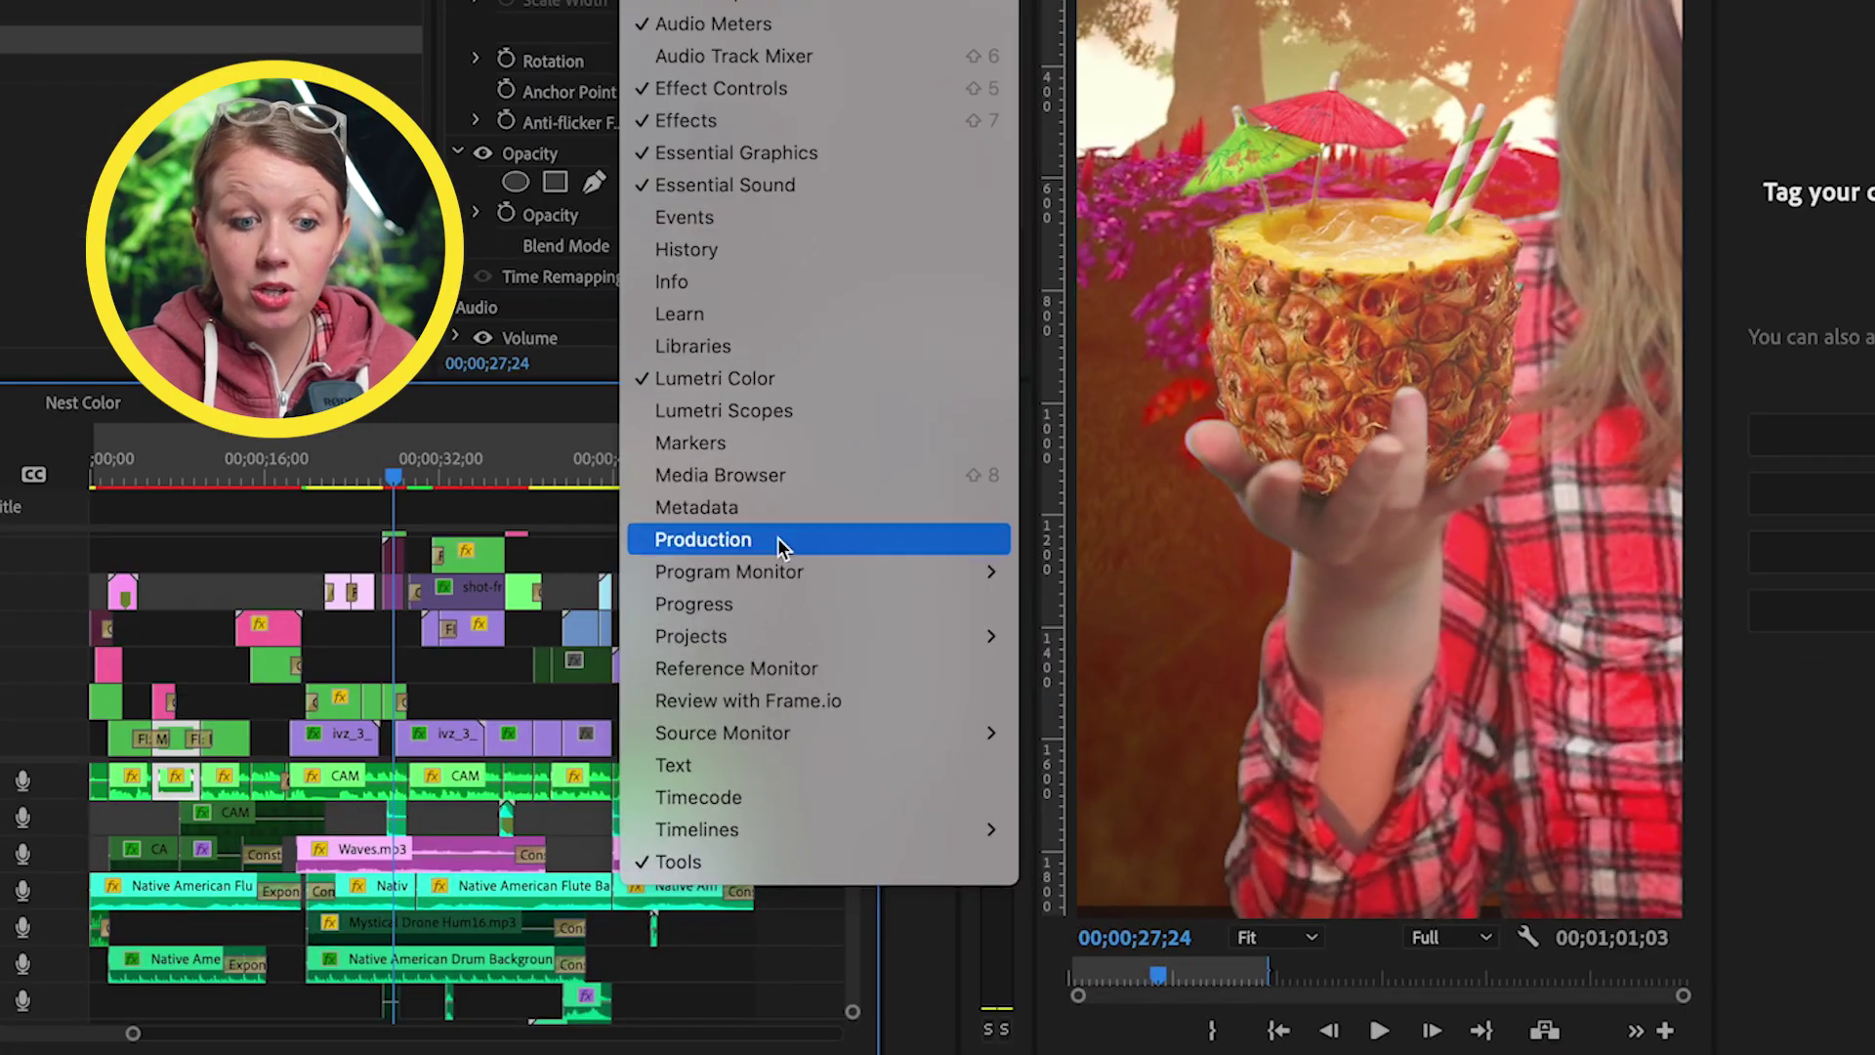
{"action": "left_click", "coordinate": [728, 823]}
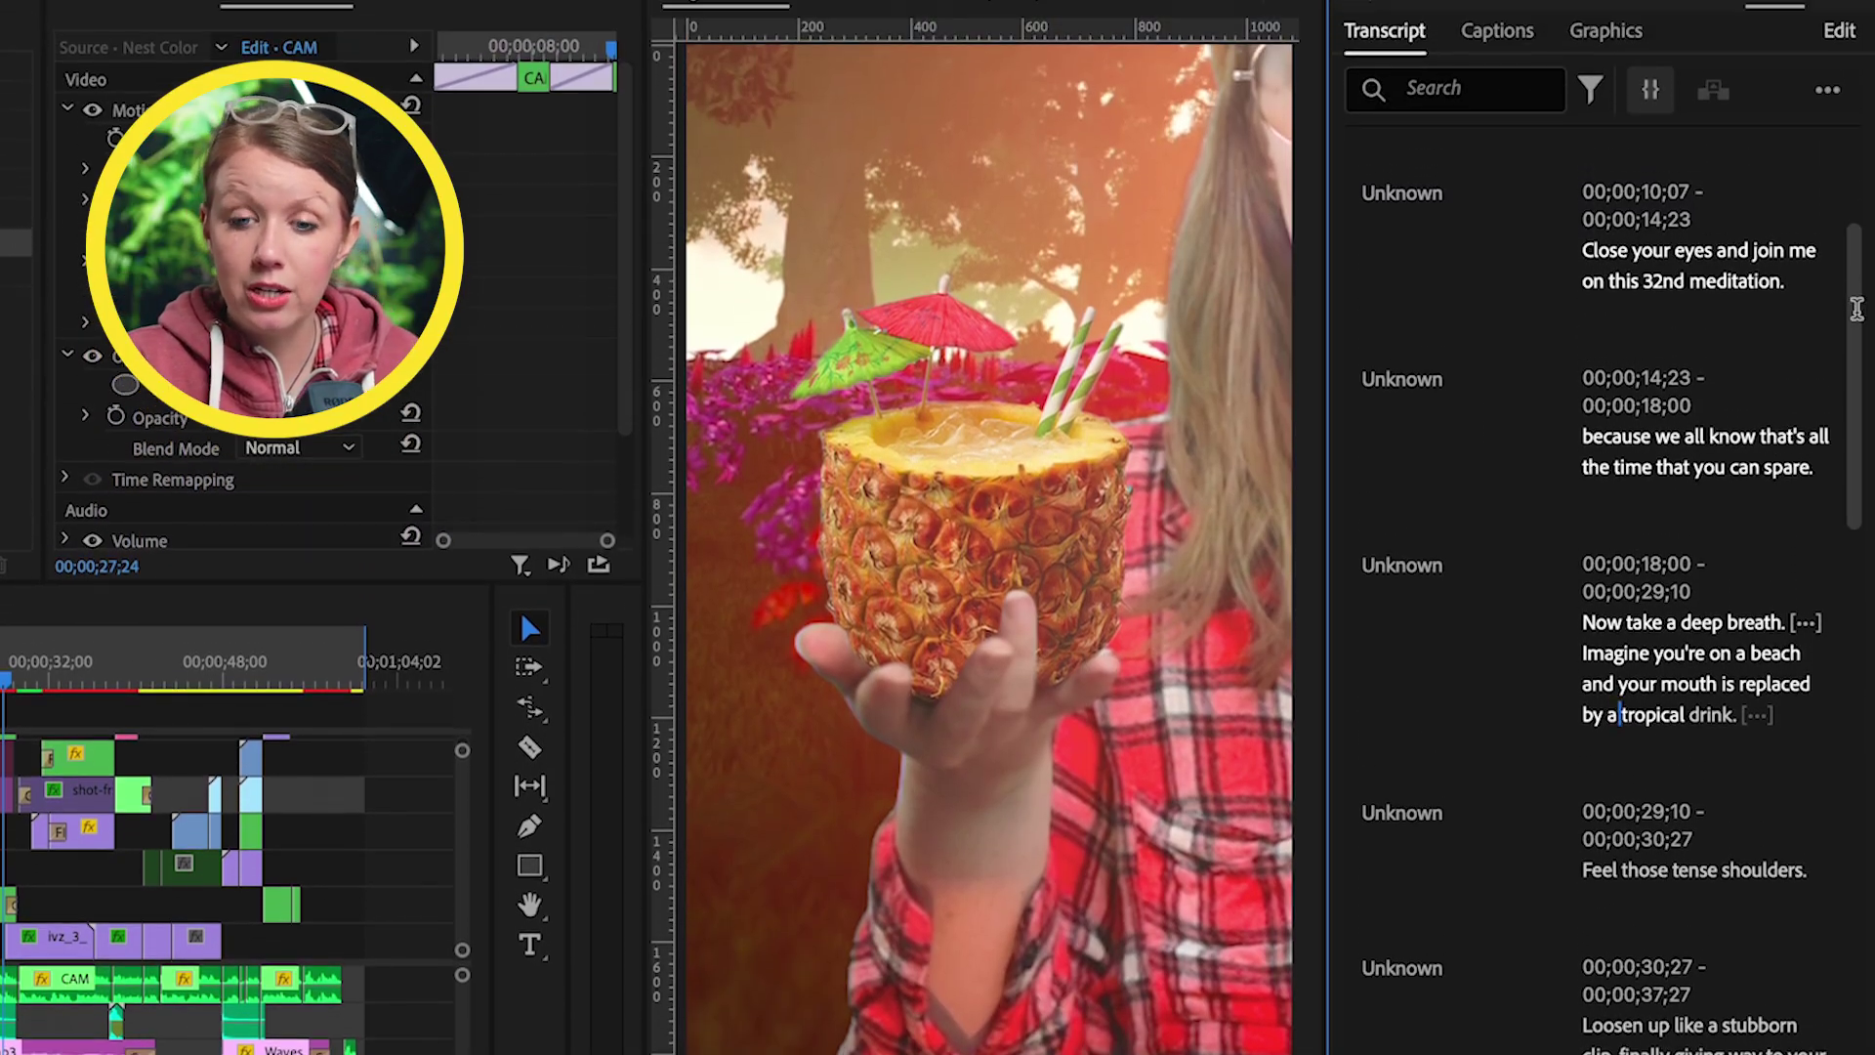
{"action": "left_click_drag", "start_coordinate": [1856, 309], "coordinate": [1860, 127]}
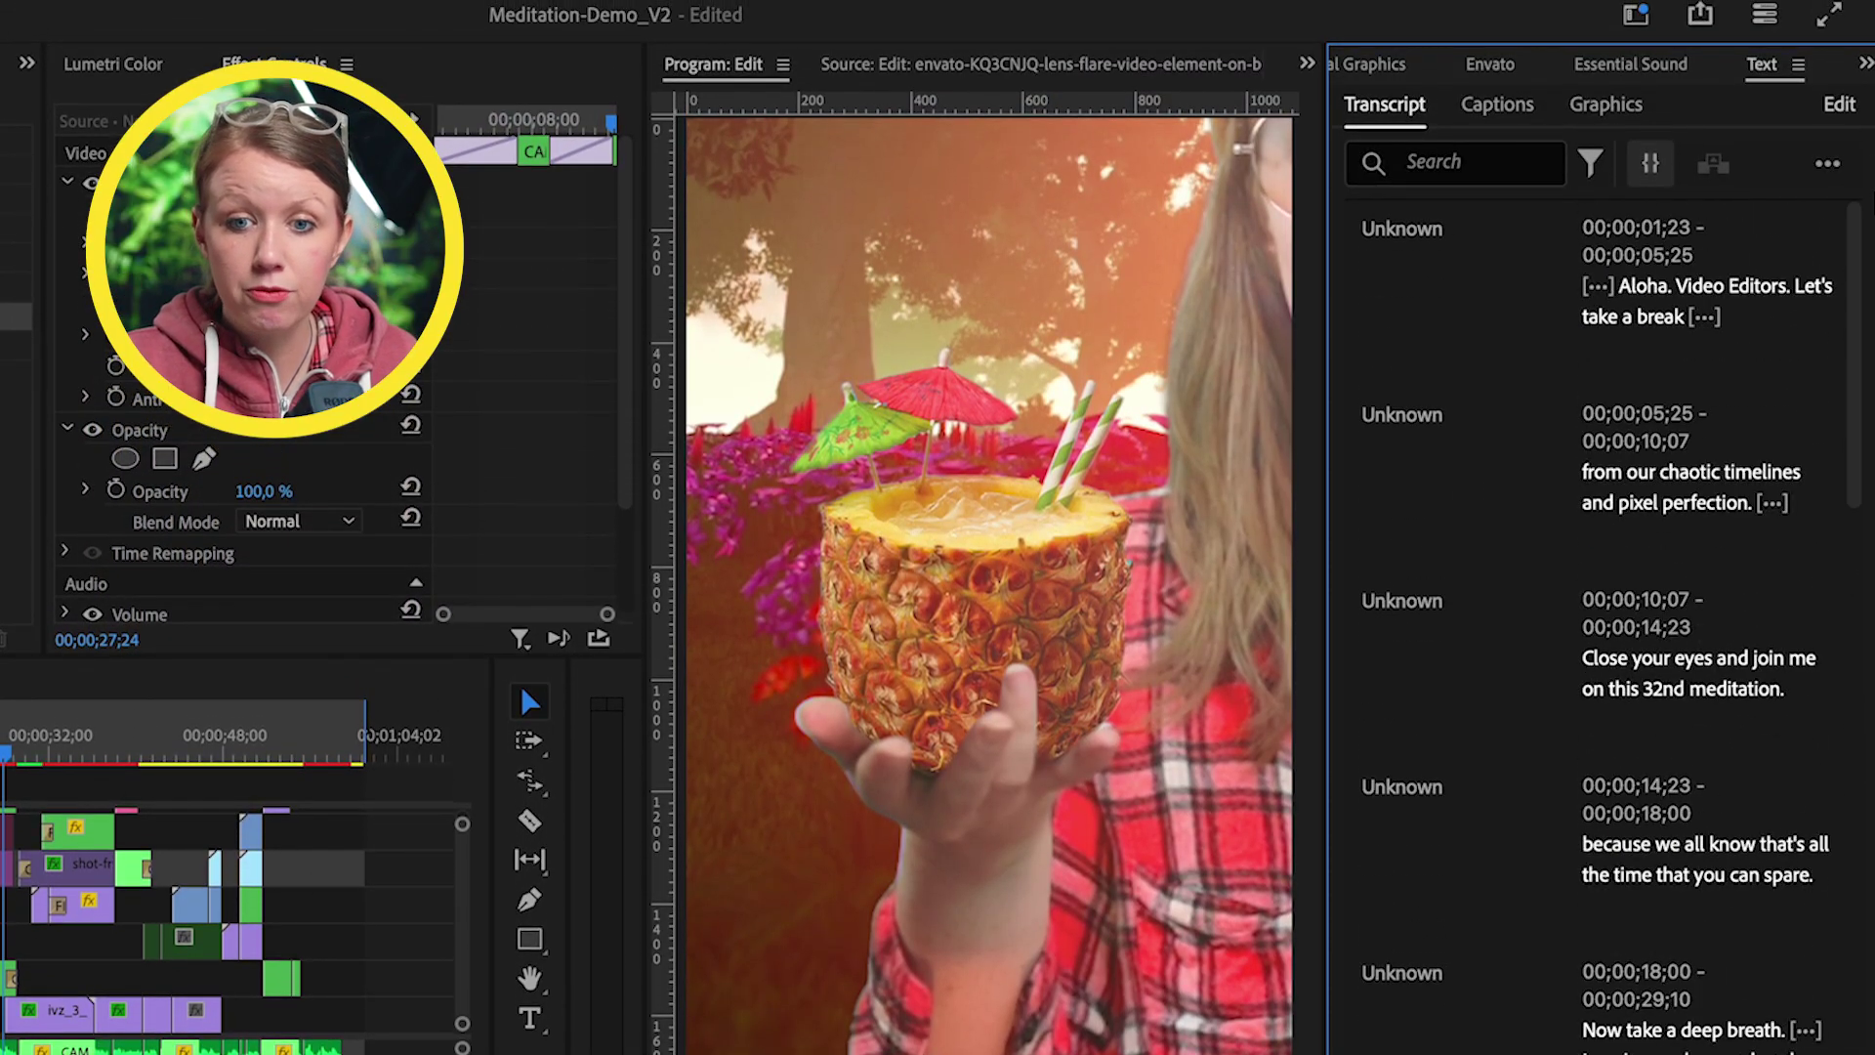
{"action": "left_click", "coordinate": [1825, 168]}
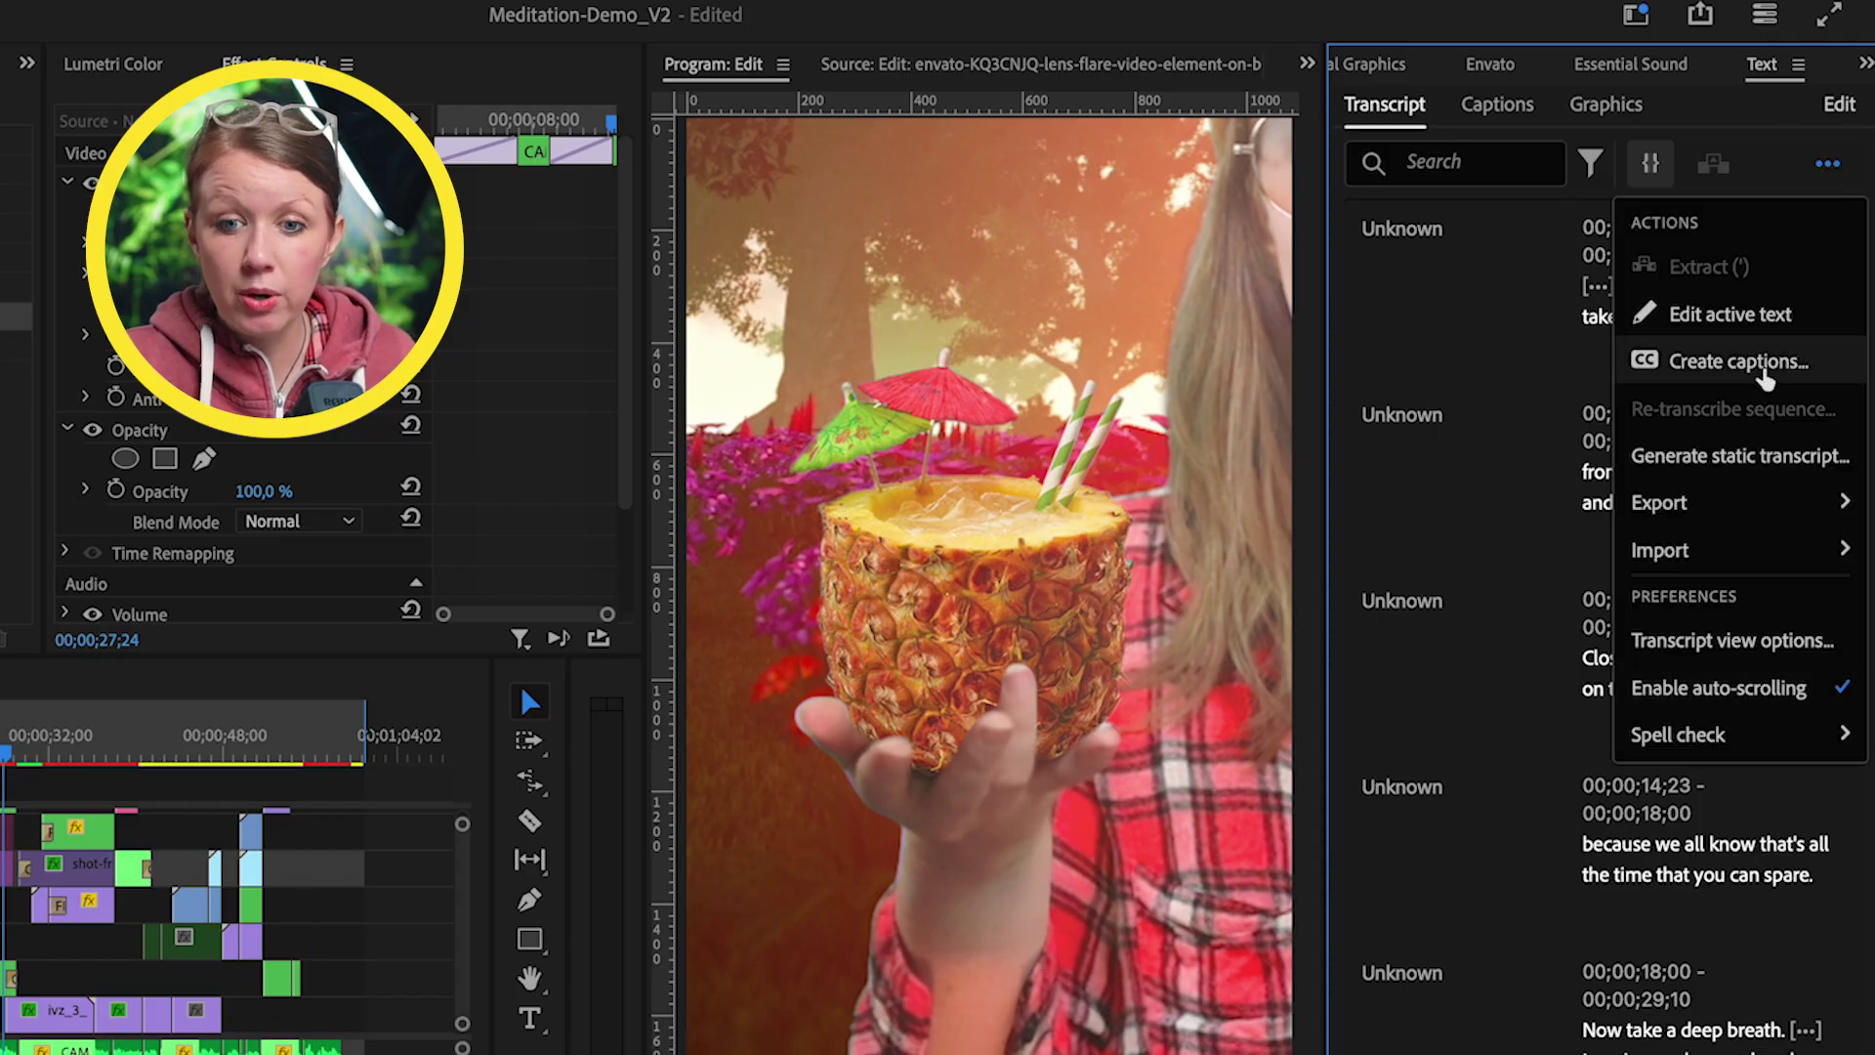
- Create single-line Subtitle captions with no style, 23-character maximum and 2.8 s minimum duration
{"action": "left_click", "coordinate": [1766, 363]}
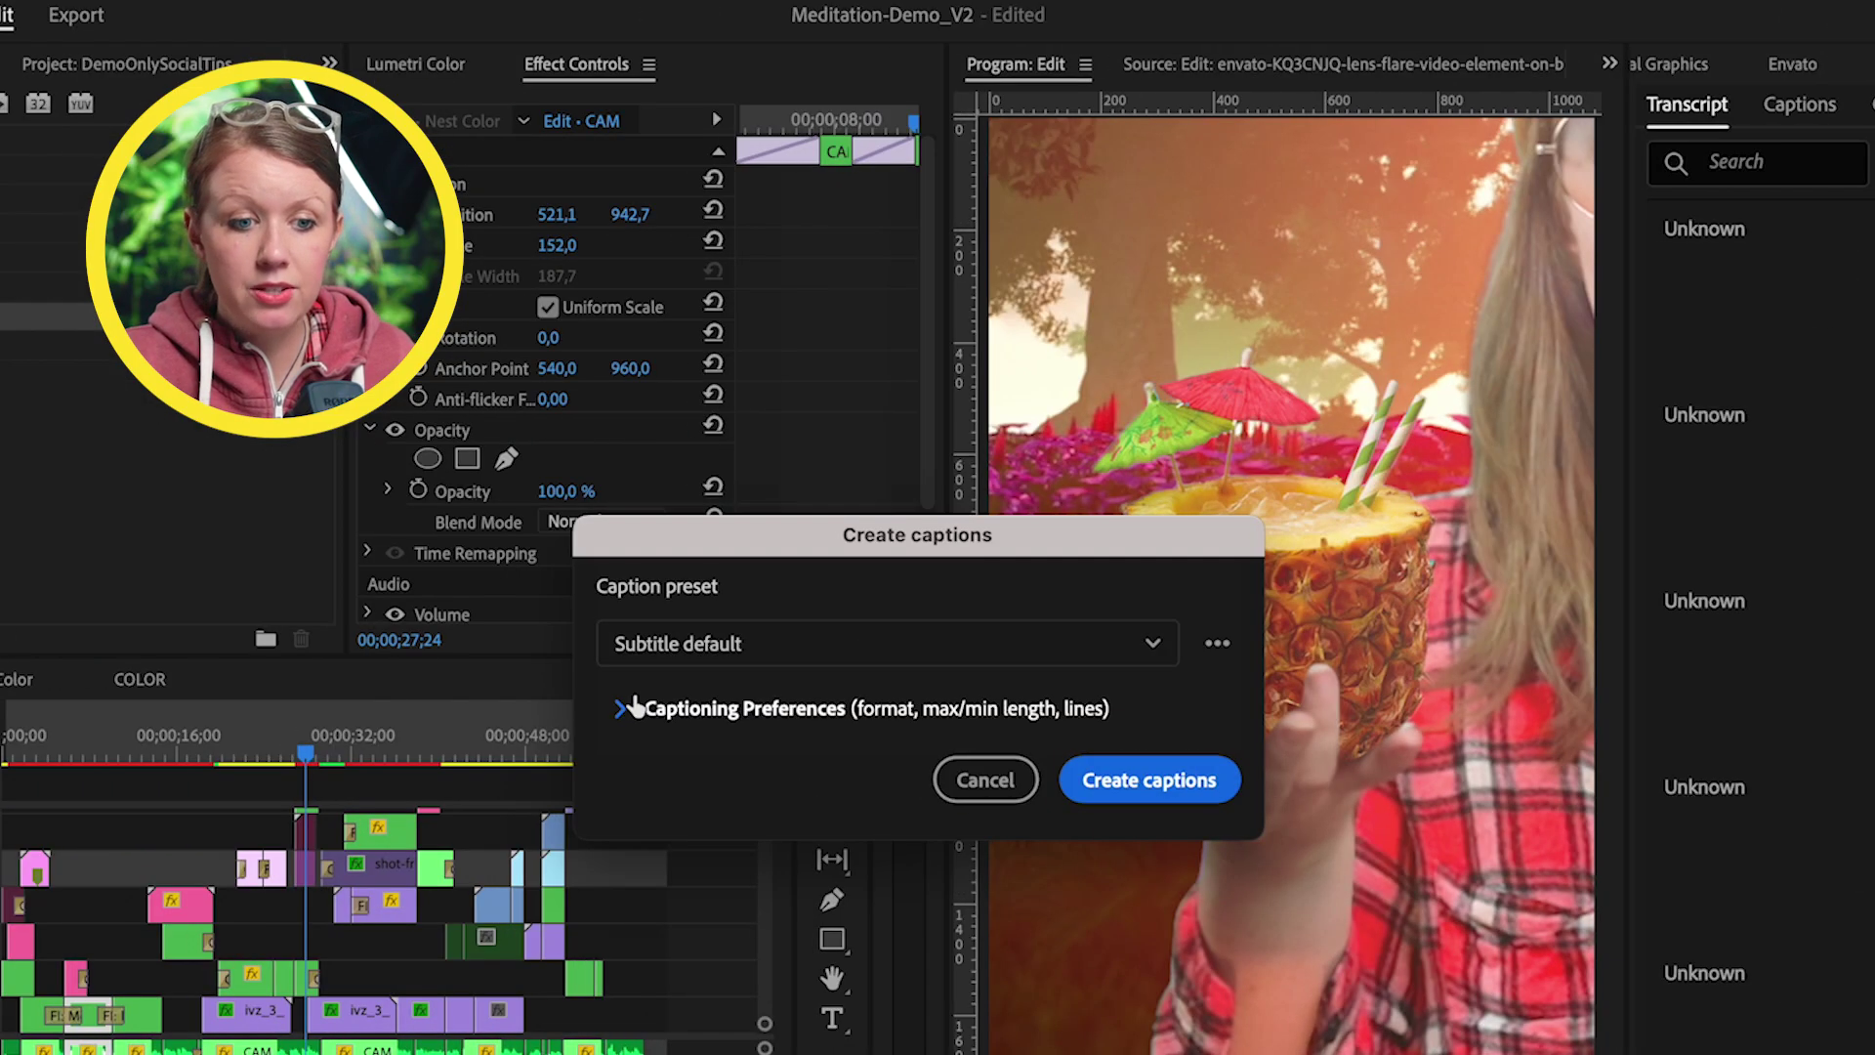
{"action": "left_click", "coordinate": [318, 708]}
{"action": "left_click_drag", "start_coordinate": [455, 534], "coordinate": [488, 147]}
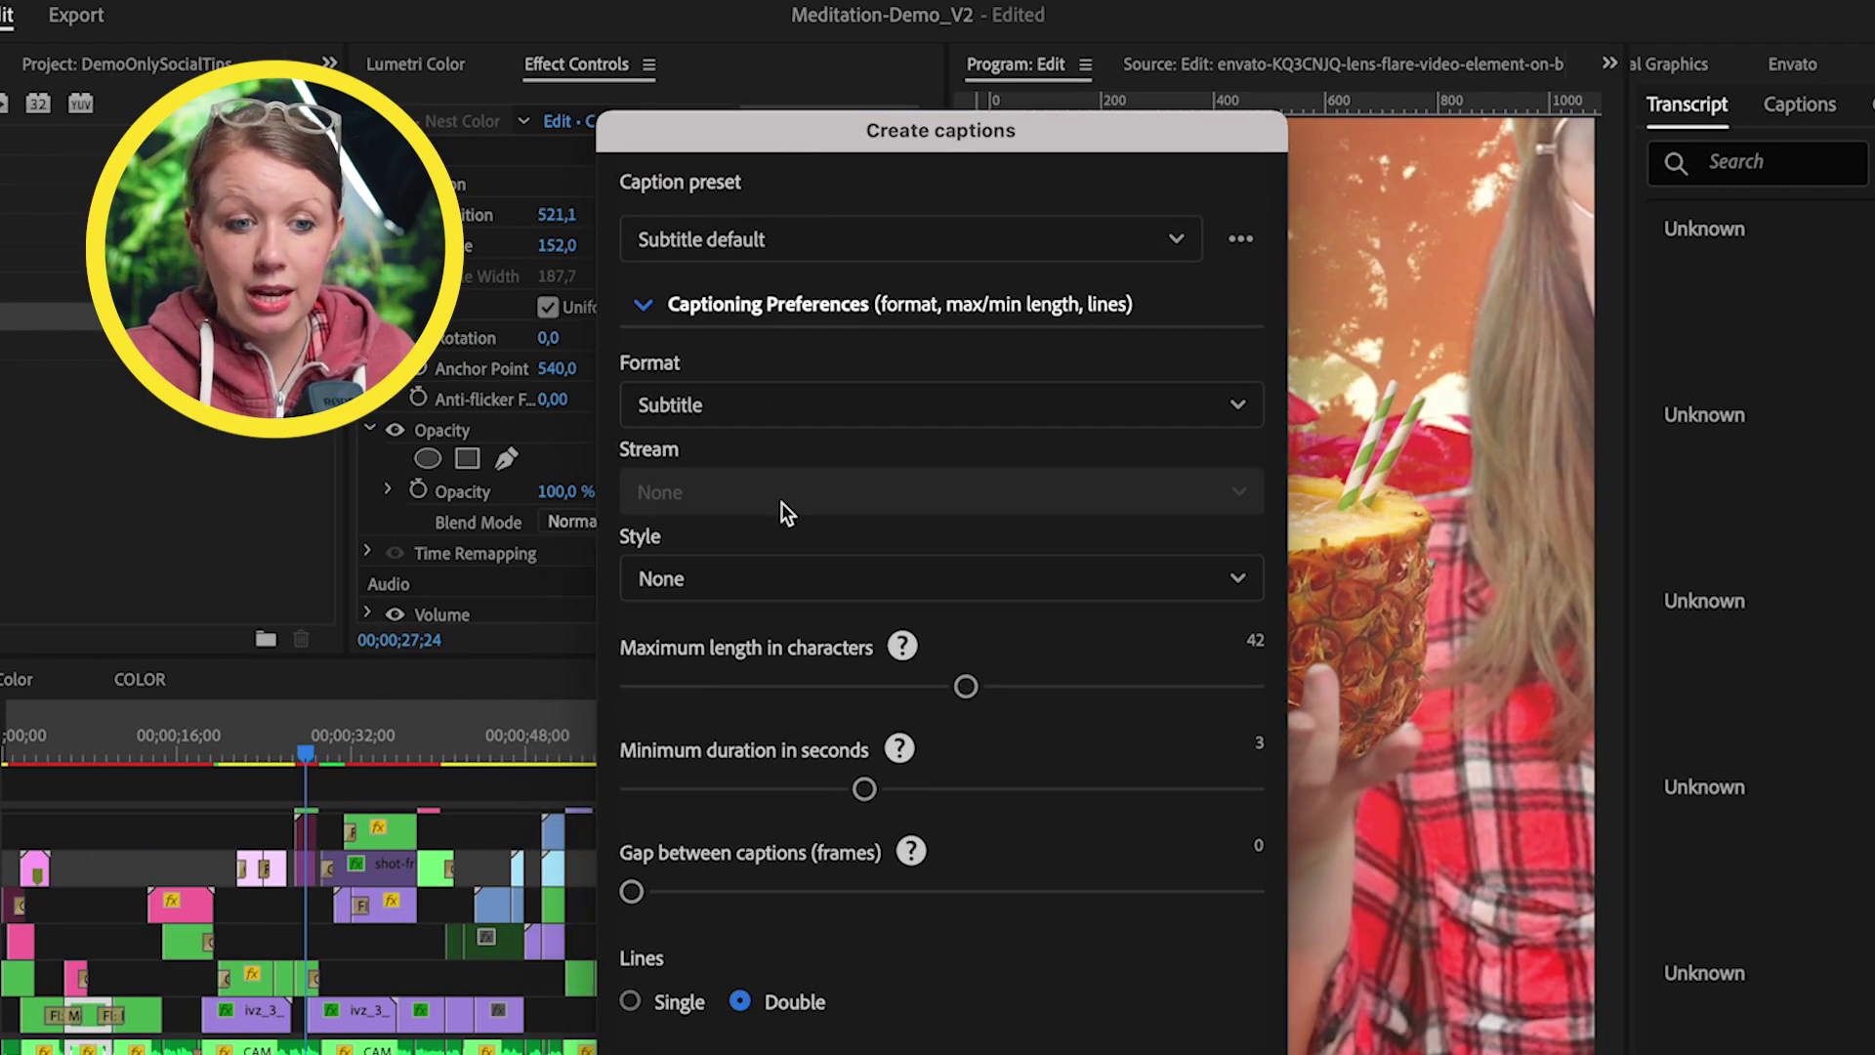
{"action": "left_click", "coordinate": [760, 580]}
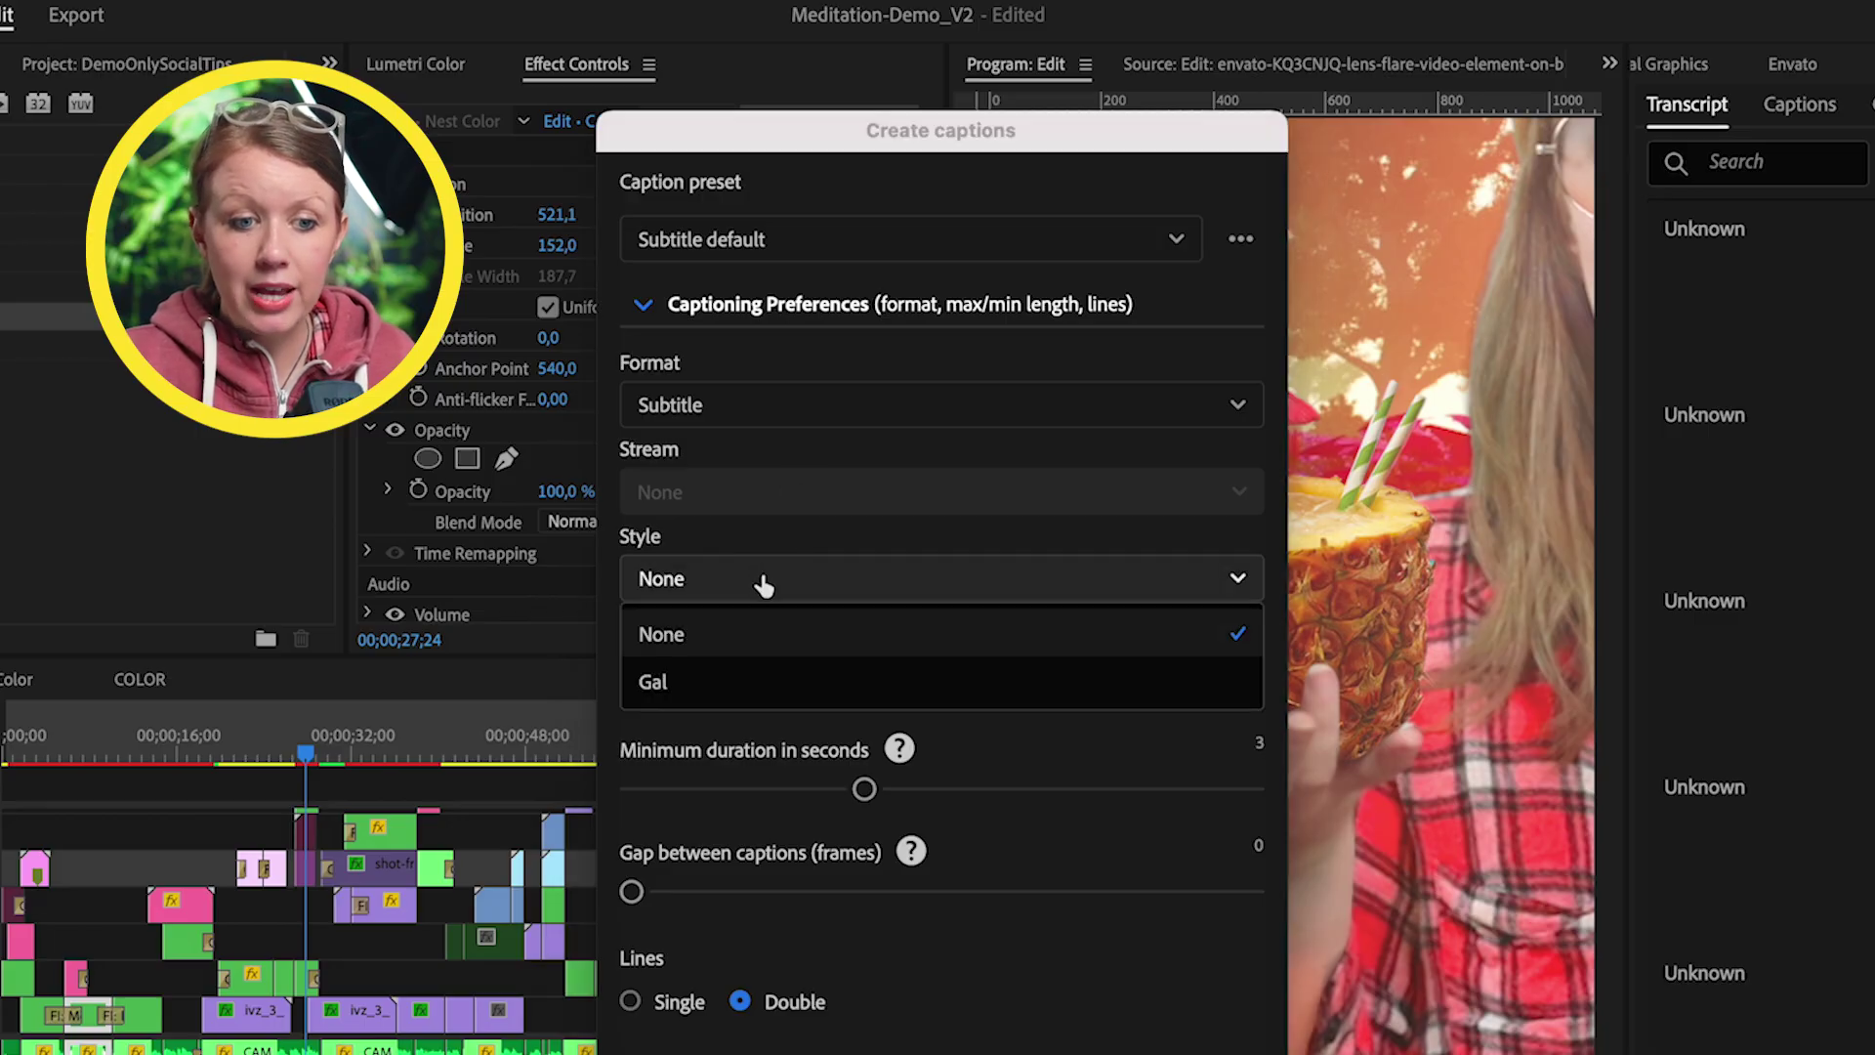
{"action": "left_click", "coordinate": [771, 565]}
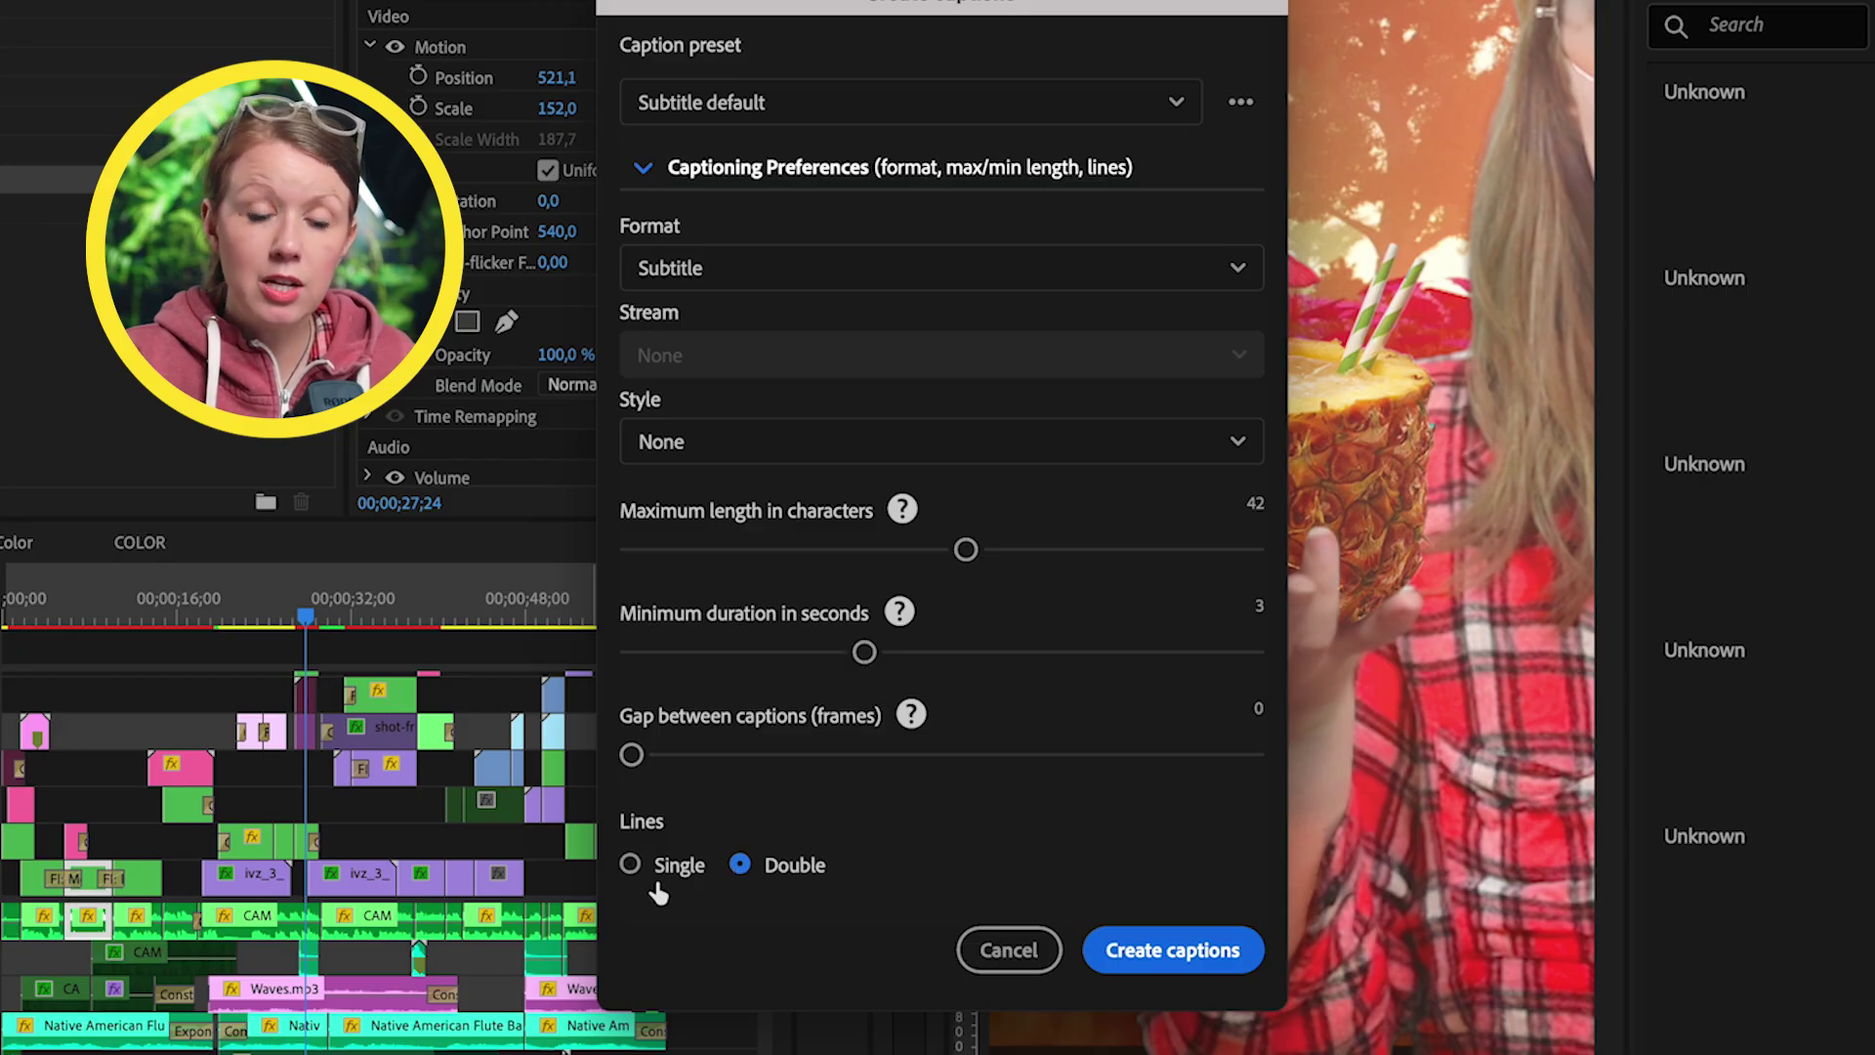
{"action": "left_click", "coordinate": [631, 865]}
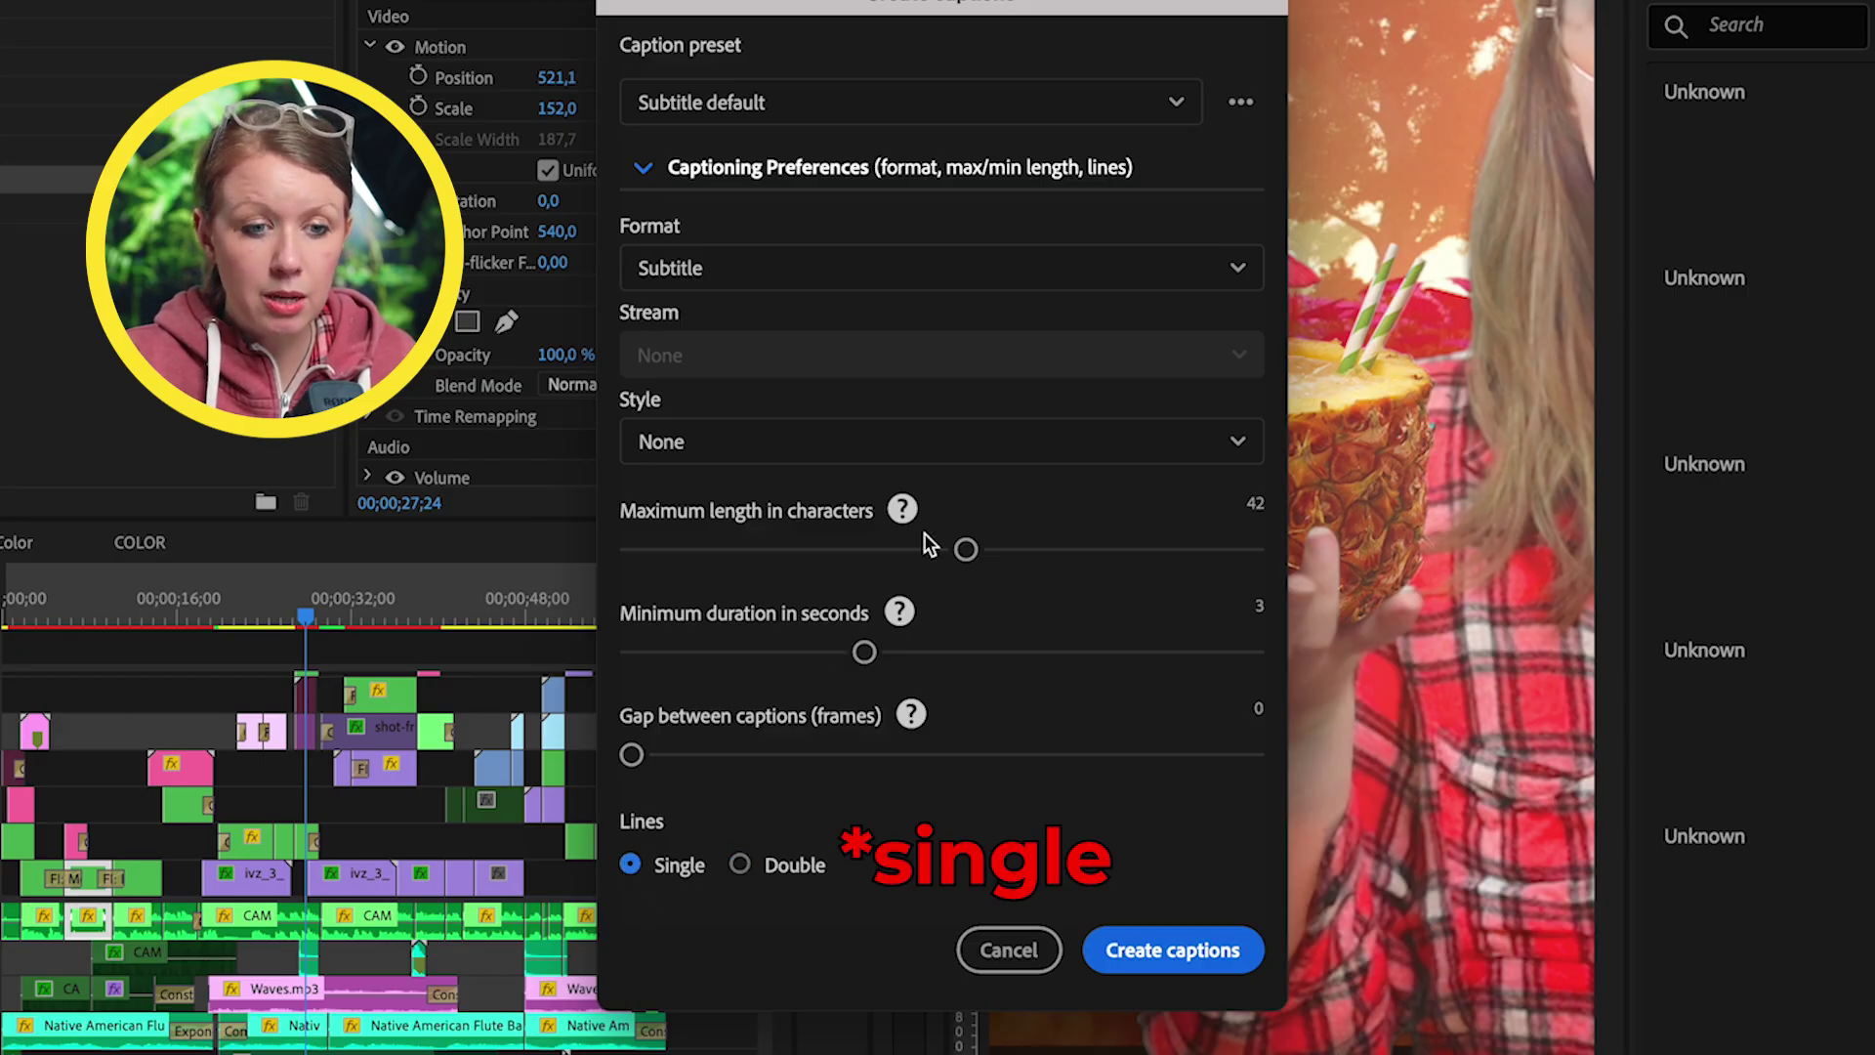
{"action": "left_click_drag", "start_coordinate": [962, 544], "coordinate": [928, 552]}
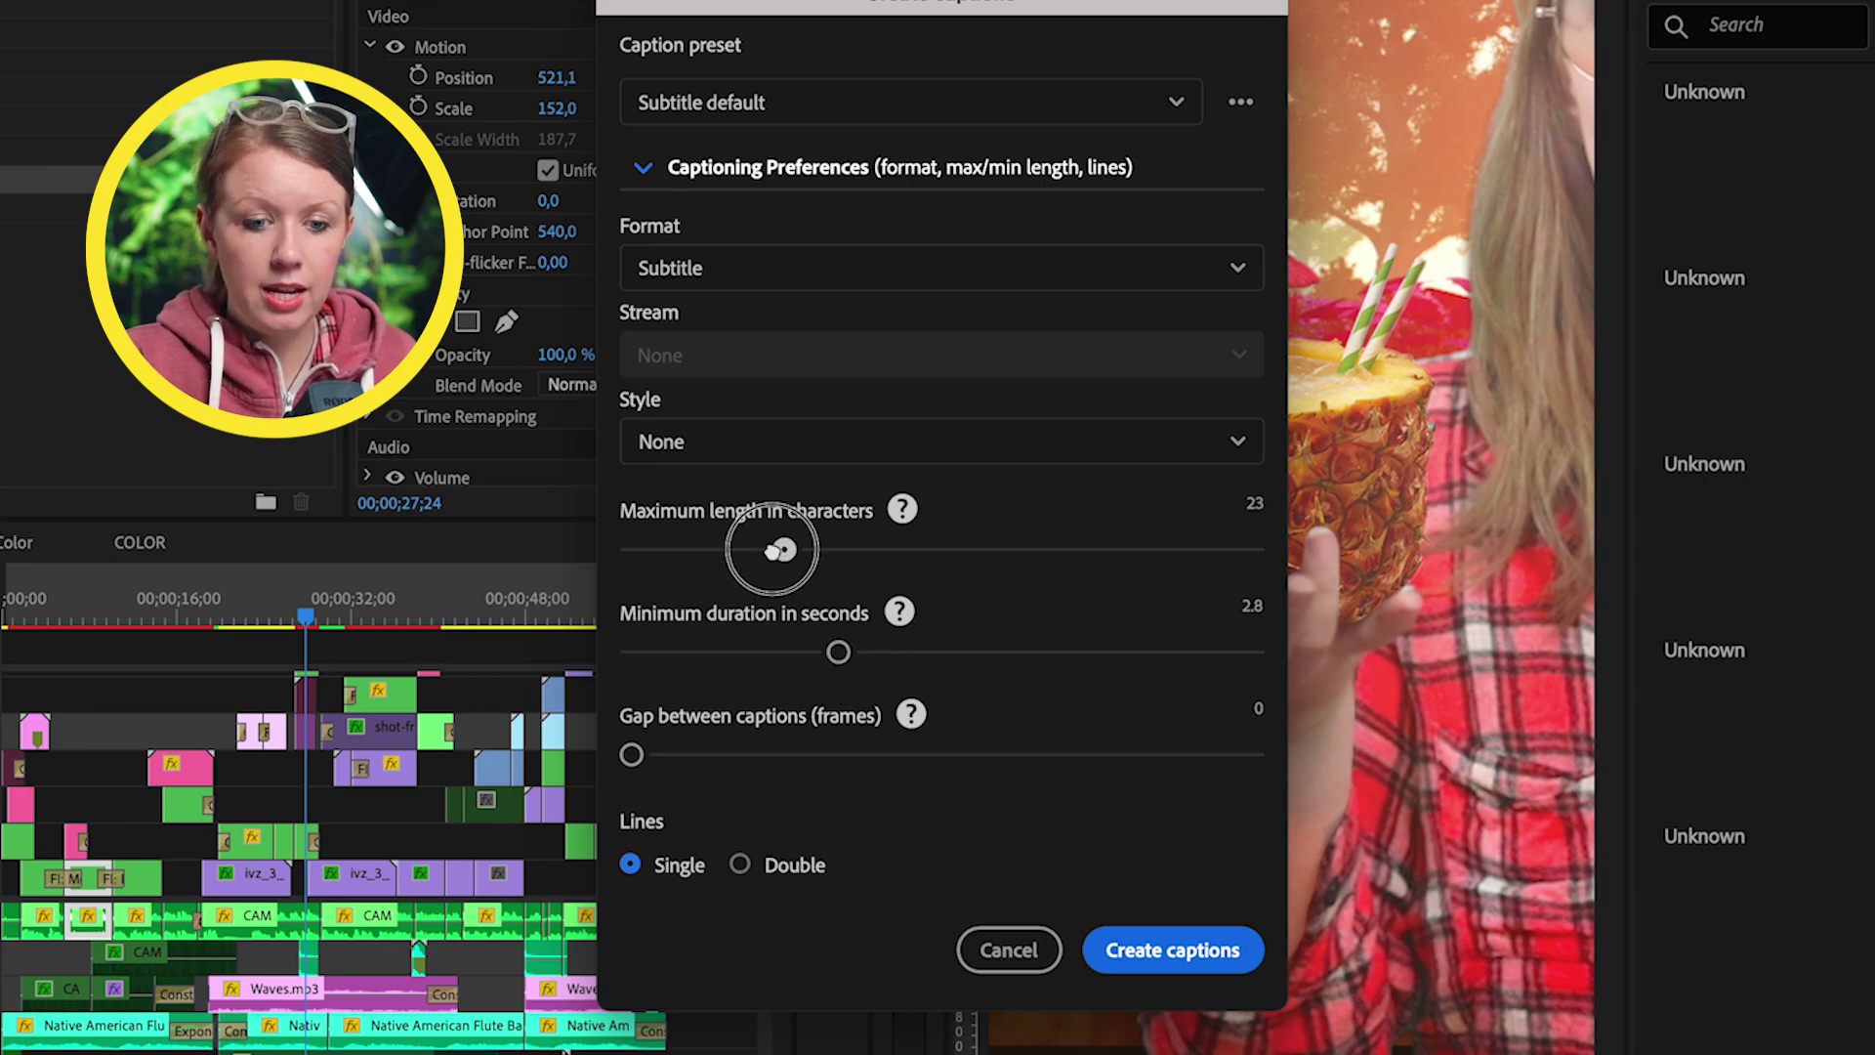
{"action": "left_click", "coordinate": [1224, 962]}
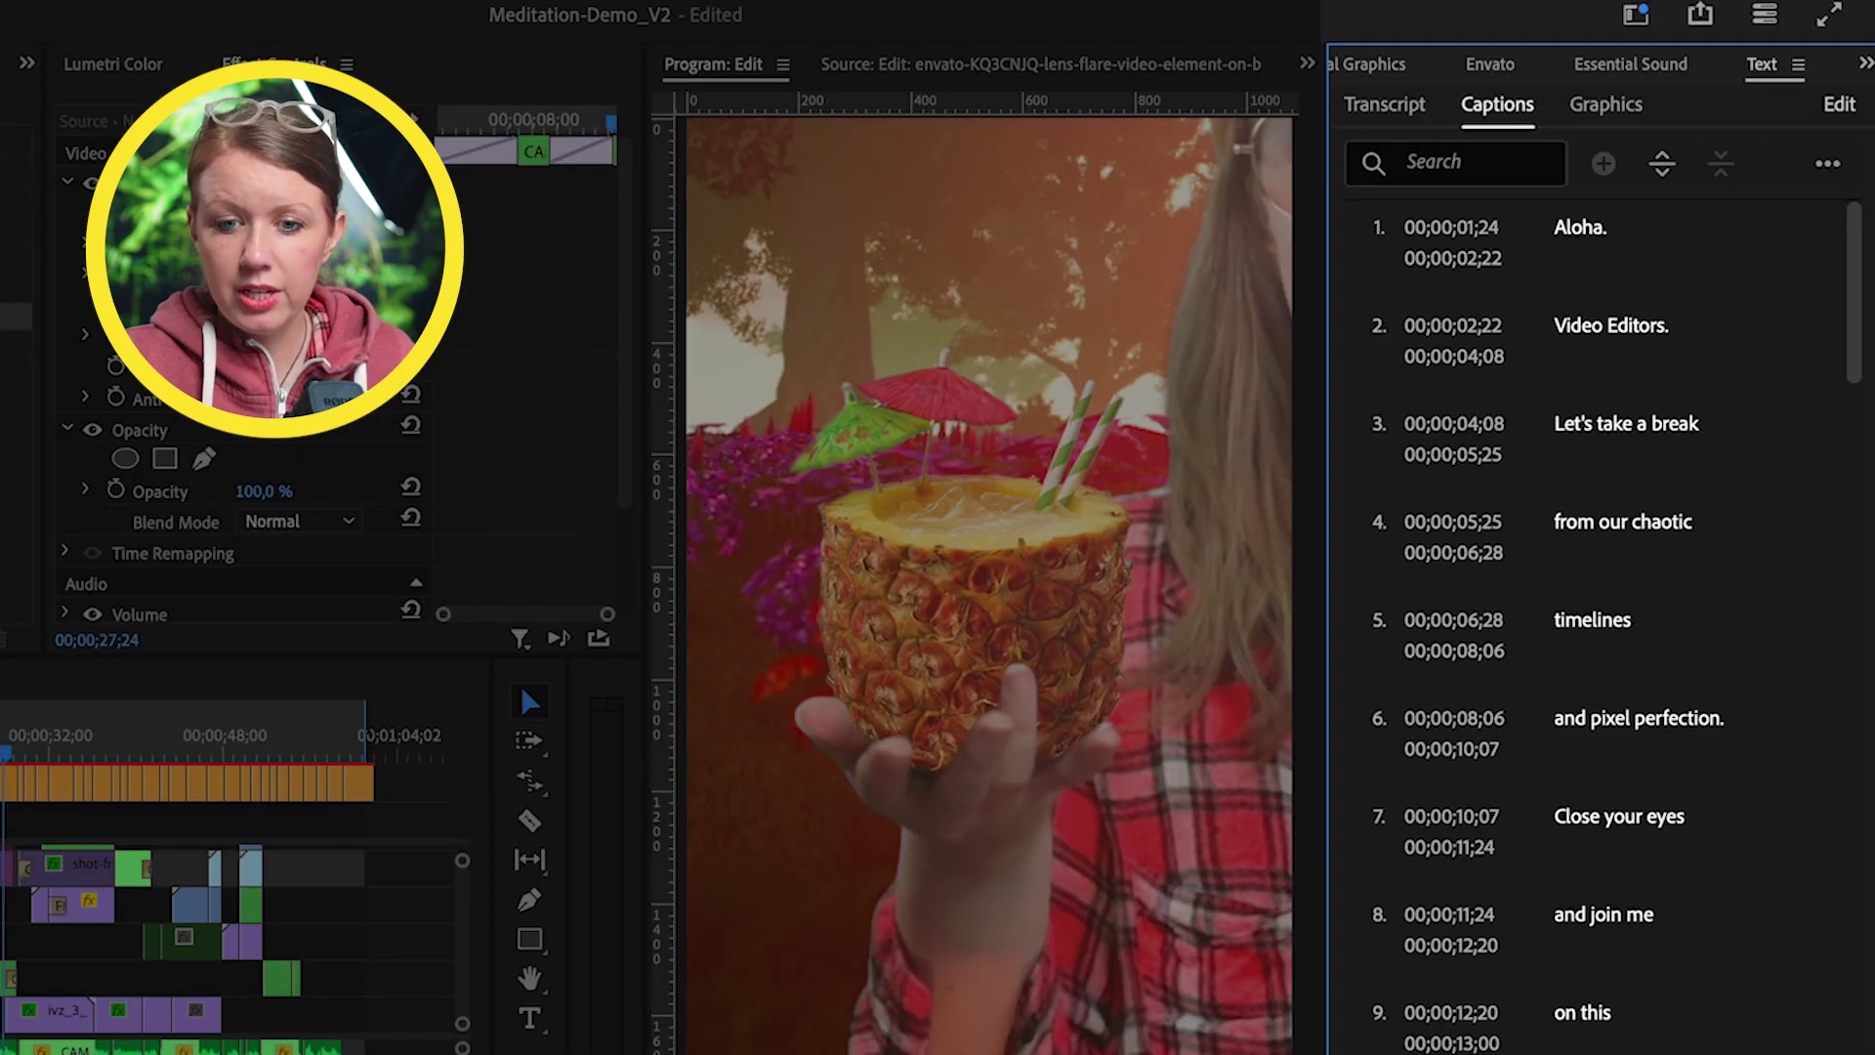
- Fix caption 10 to read "30 second meditation." and commit the edit
{"action": "scroll", "coordinate": [1851, 293], "scroll_direction": "down", "scroll_amount": 1}
{"action": "left_click_drag", "start_coordinate": [1850, 293], "coordinate": [1845, 254]}
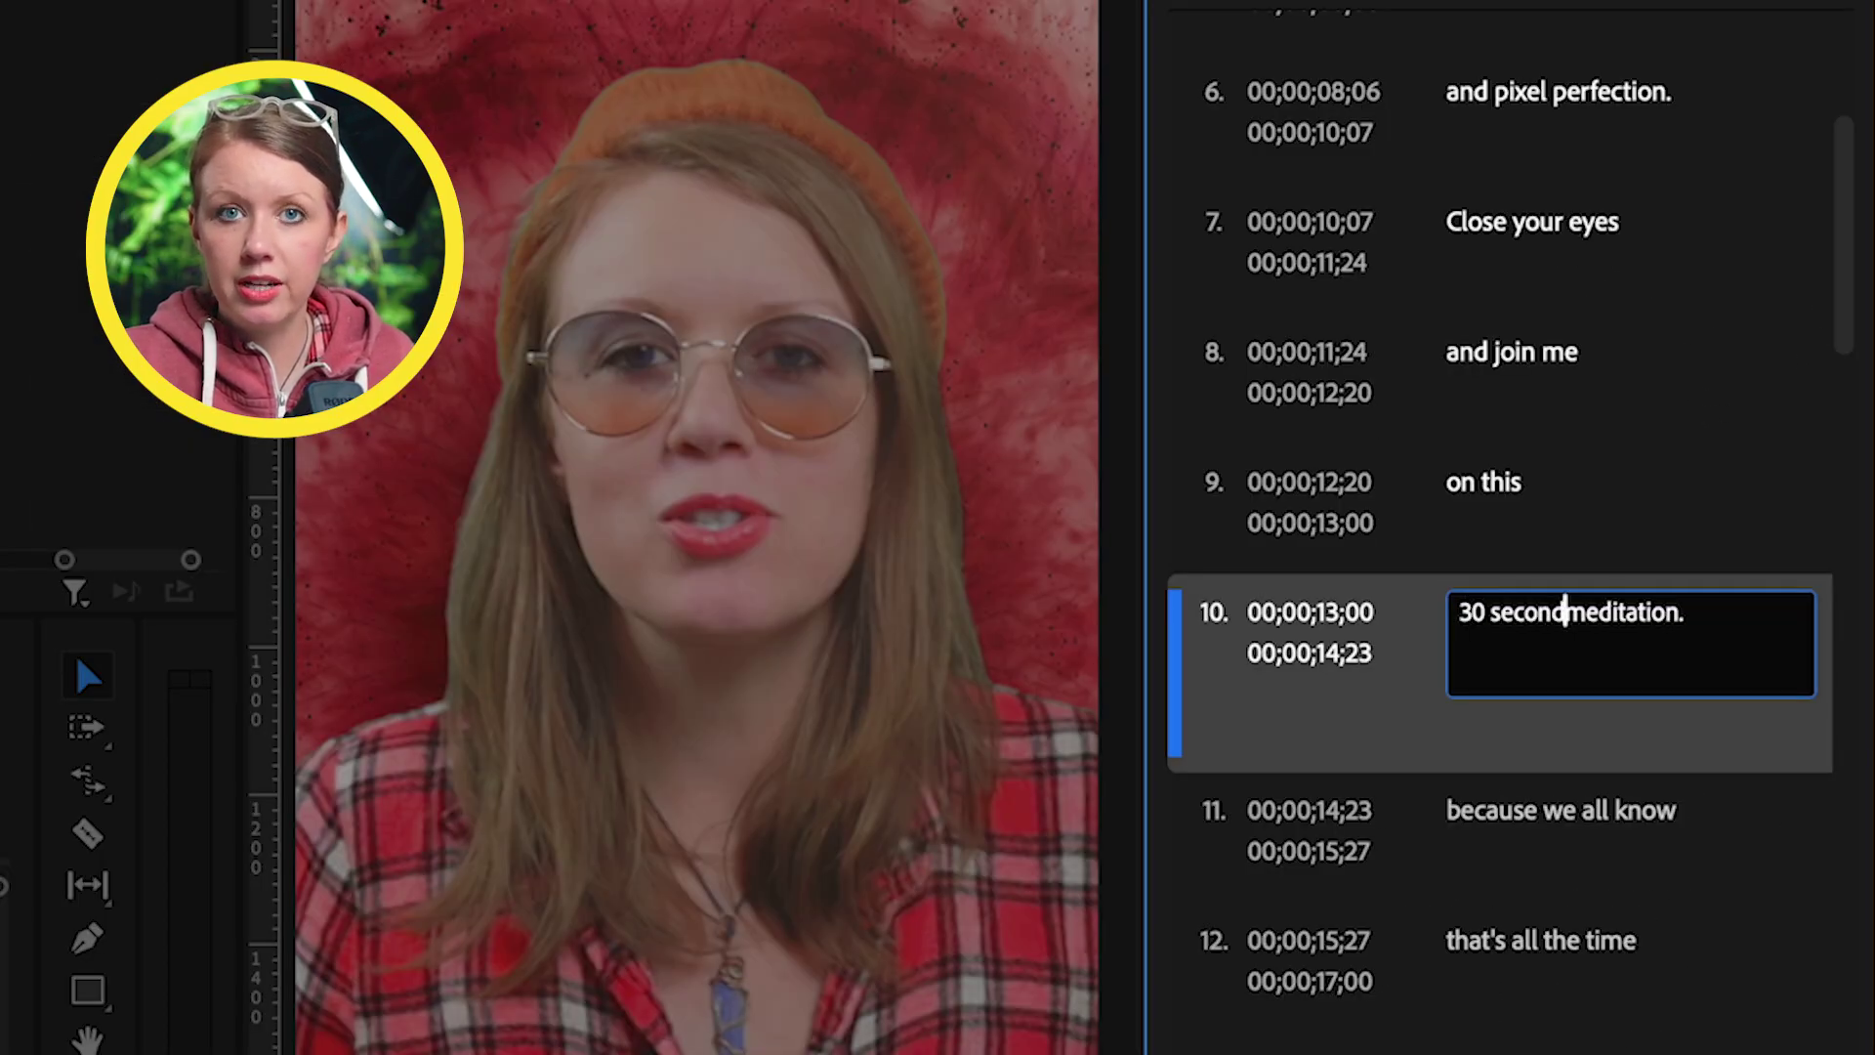
{"action": "left_click", "coordinate": [1615, 553]}
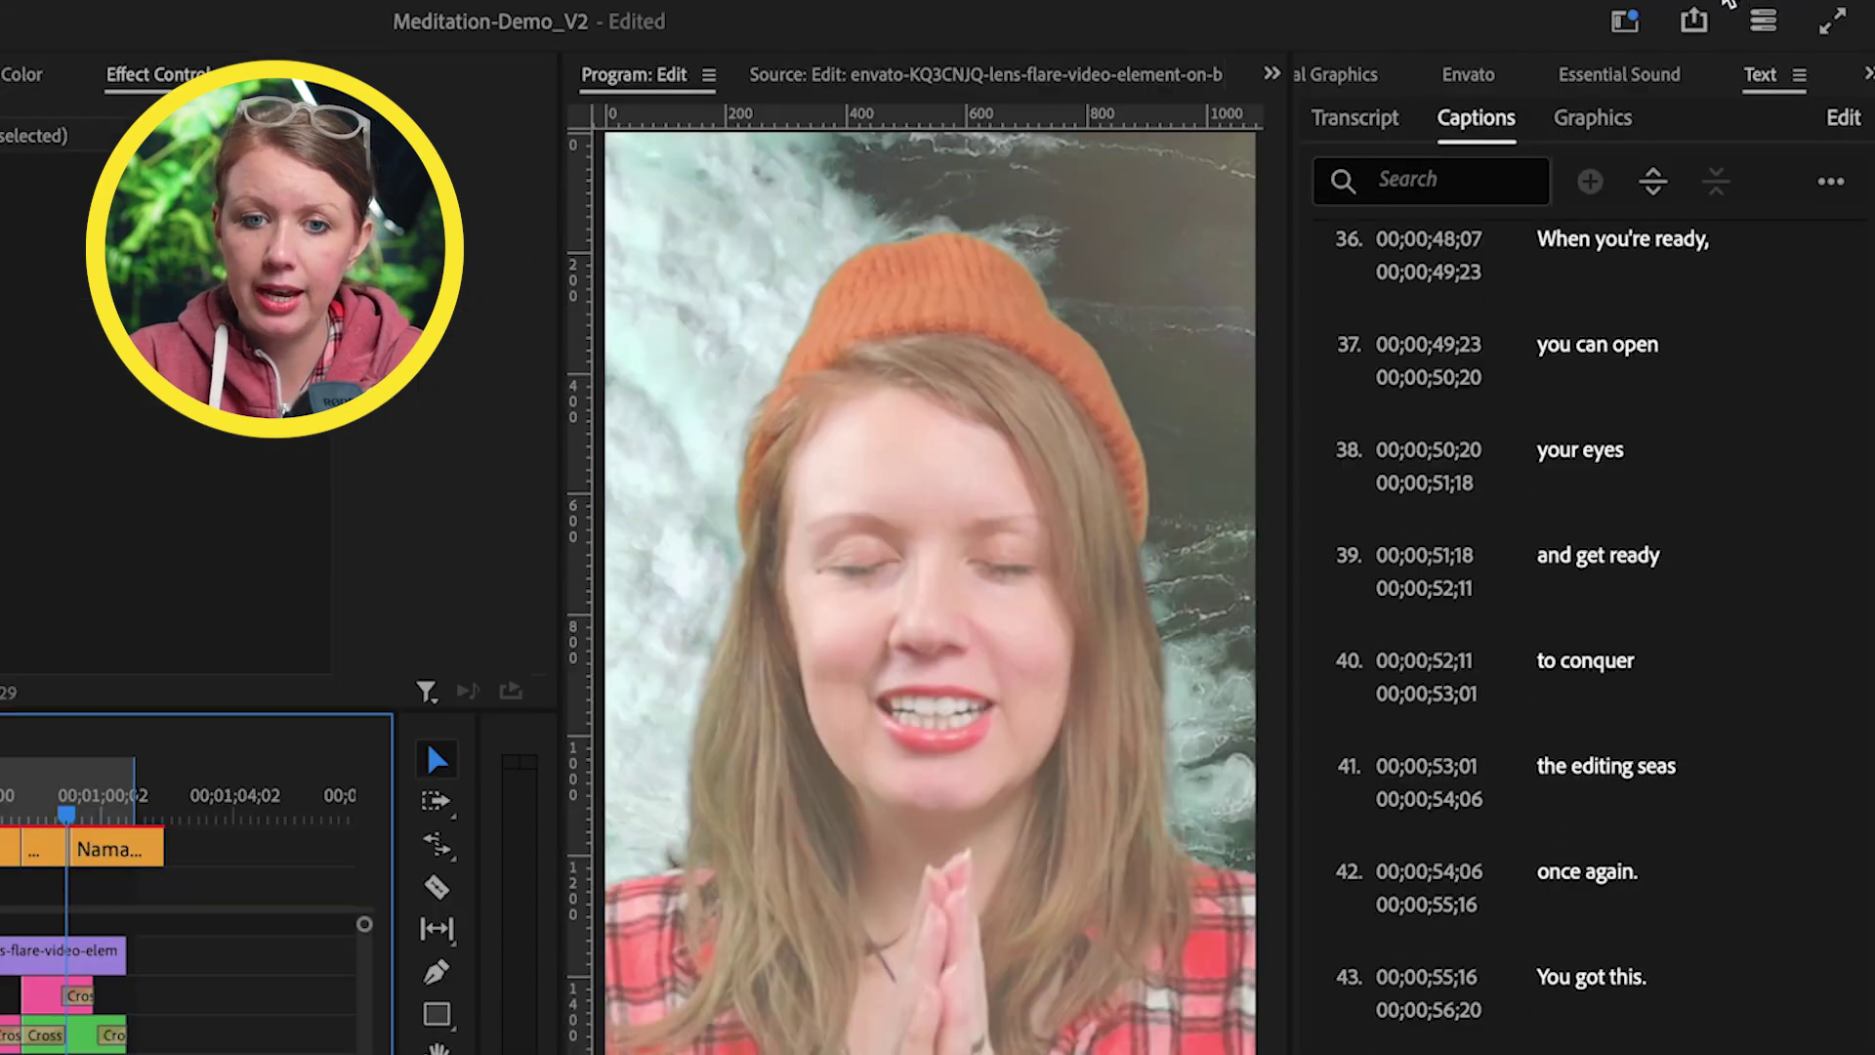
- Add the Shorts Safe Zone template from Essential Graphics above all video tracks
{"action": "left_click", "coordinate": [1331, 84]}
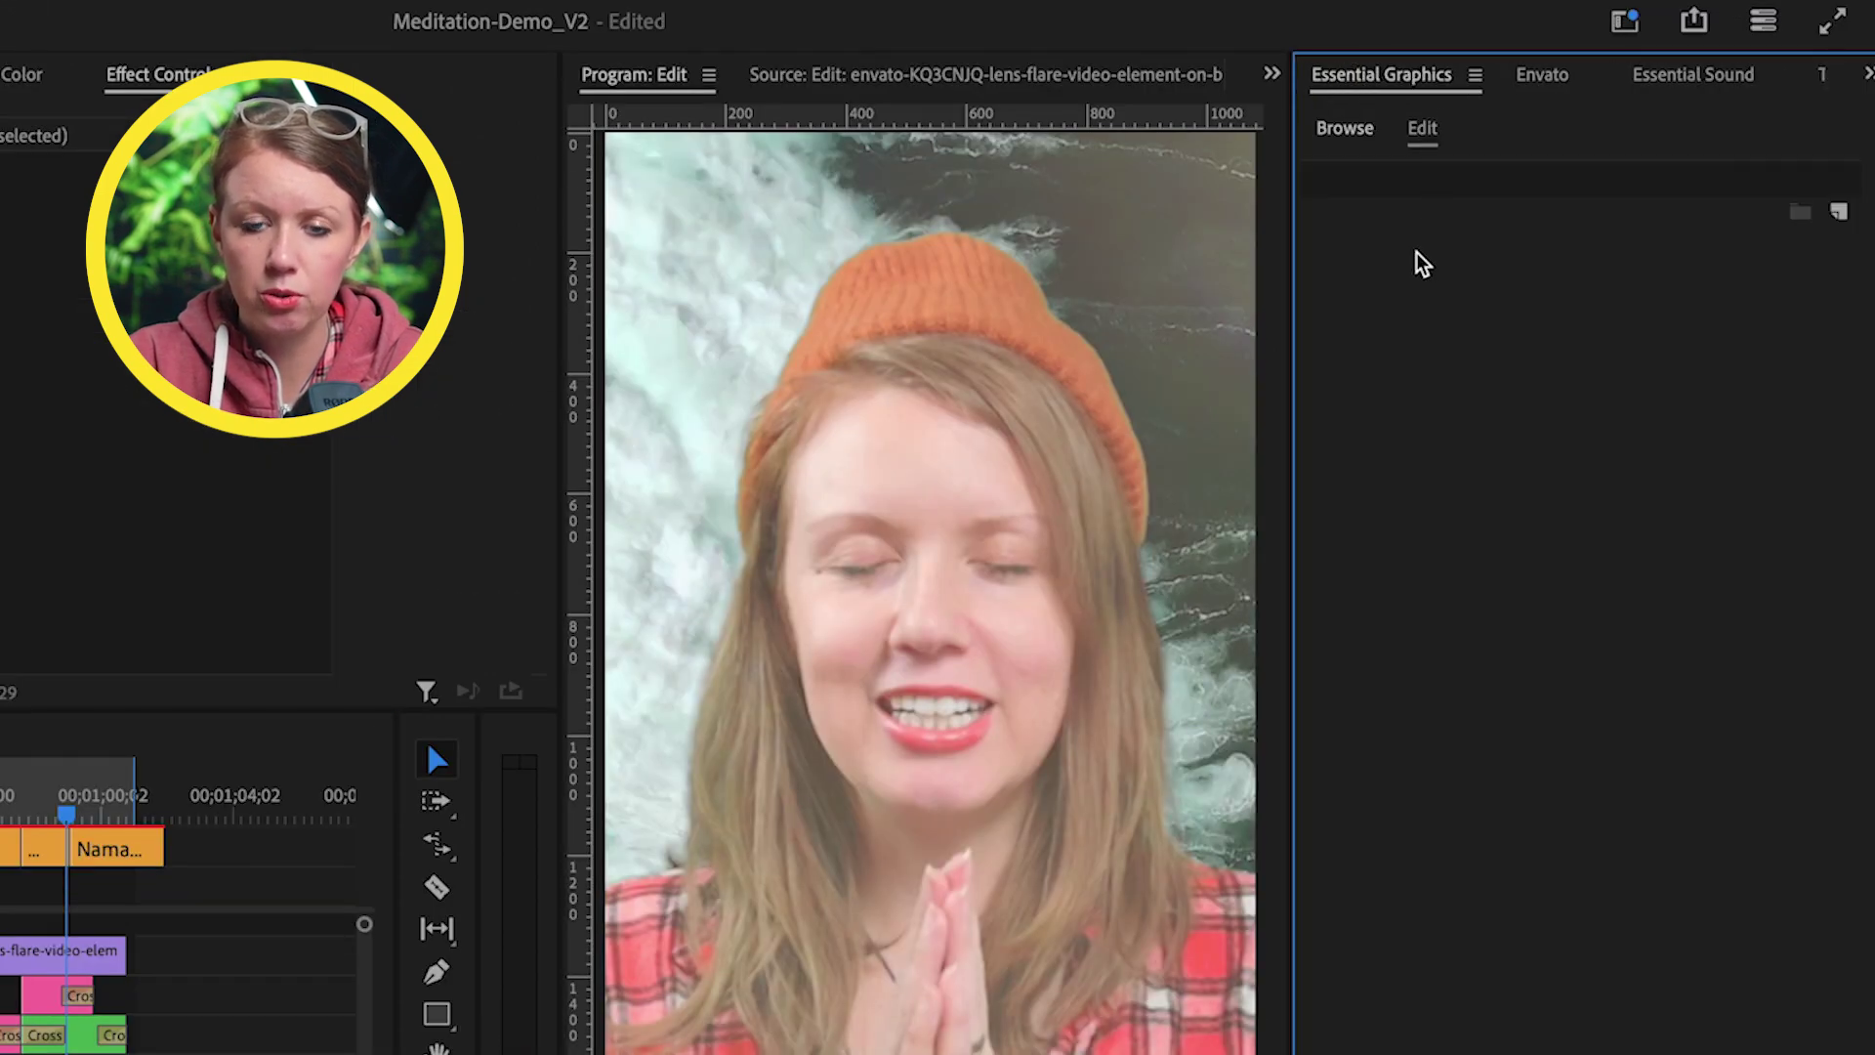
{"action": "left_click", "coordinate": [1354, 131]}
{"action": "left_click_drag", "start_coordinate": [1485, 523], "coordinate": [1, 926]}
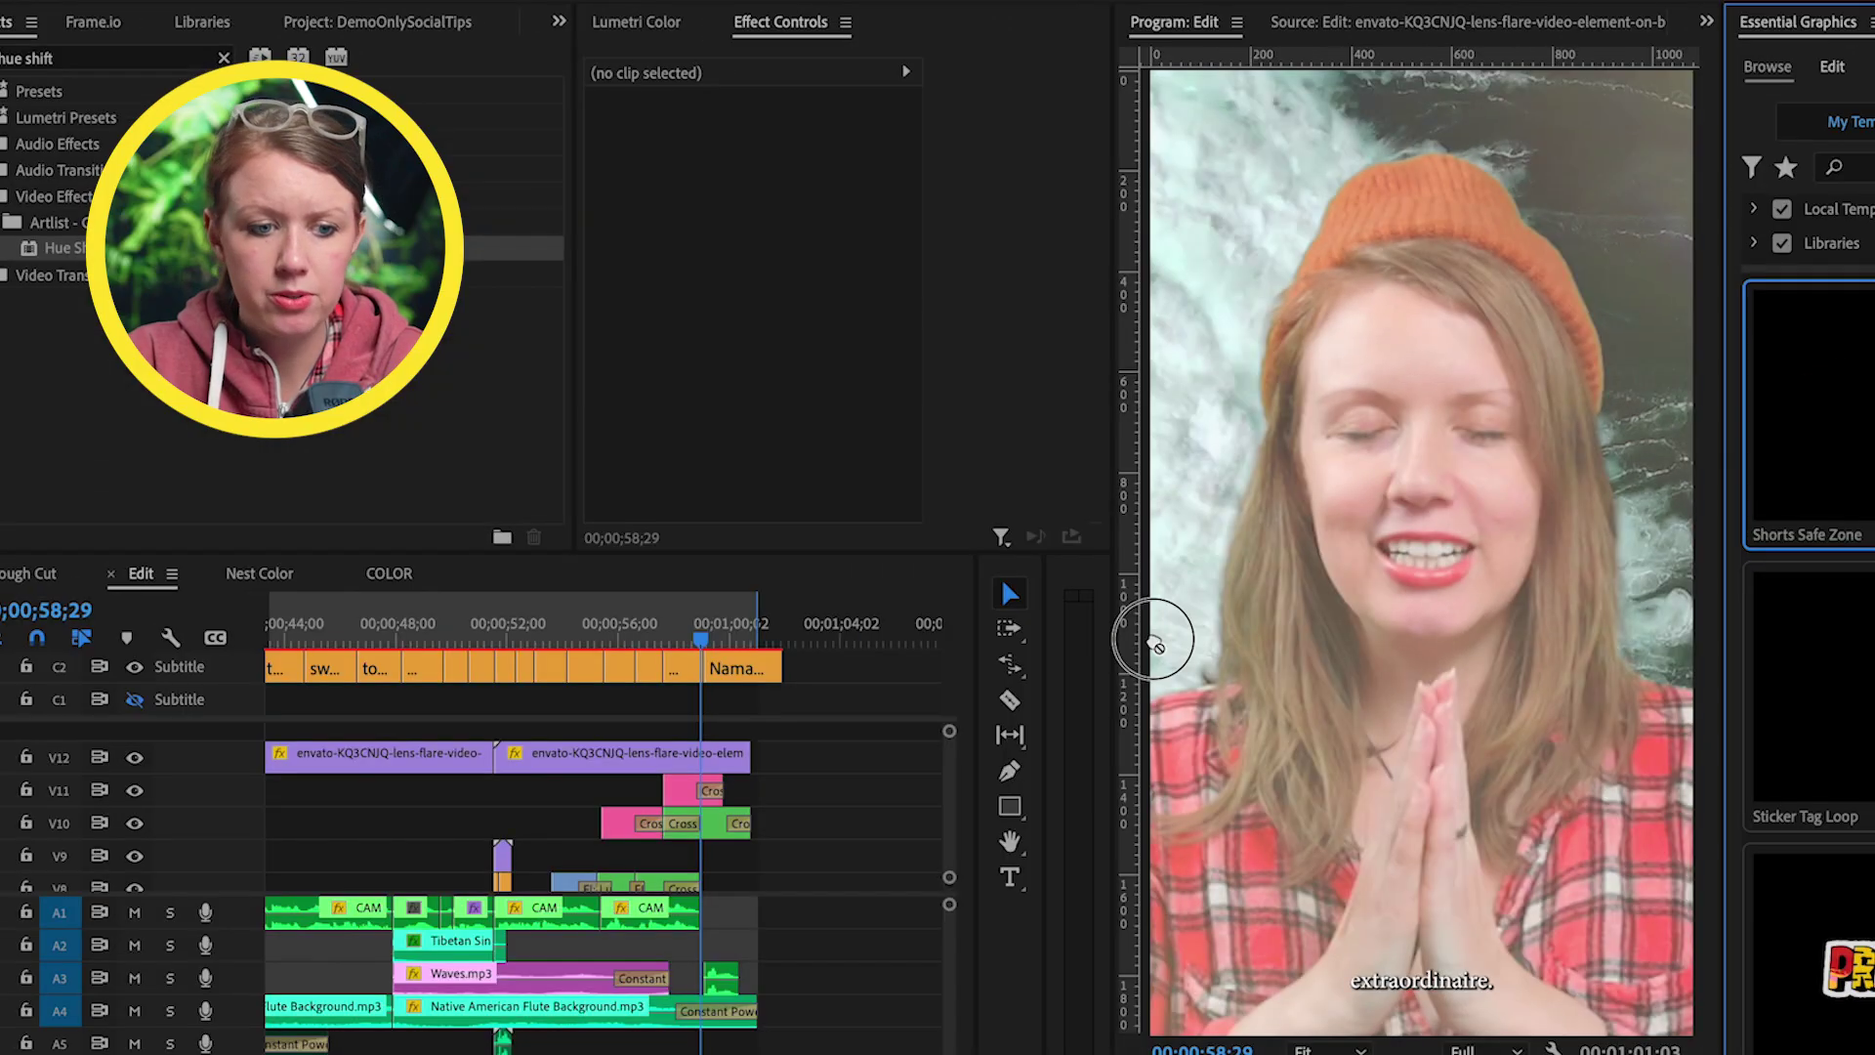
{"action": "left_click_drag", "start_coordinate": [643, 732], "coordinate": [649, 734]}
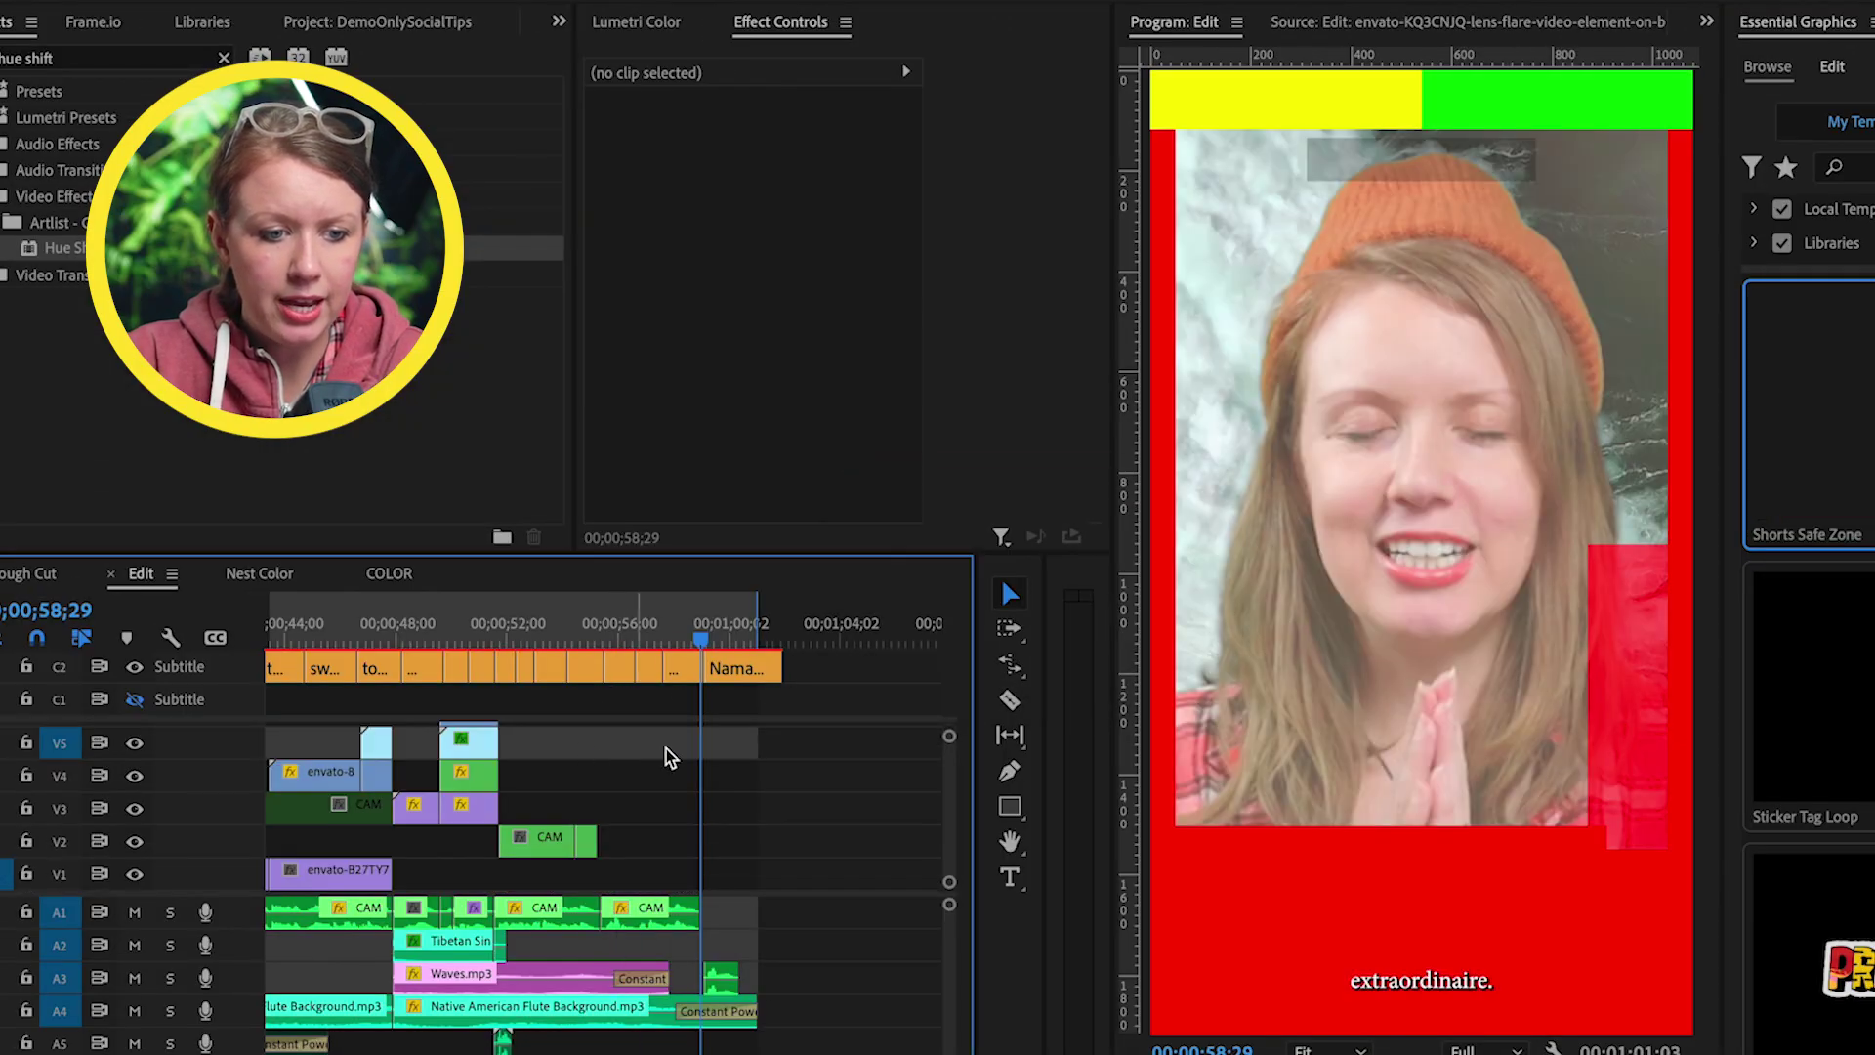
- Move captions to Position Y -535 in Poppins ExtraBold 66, with a padded background box
{"action": "left_click", "coordinate": [676, 670]}
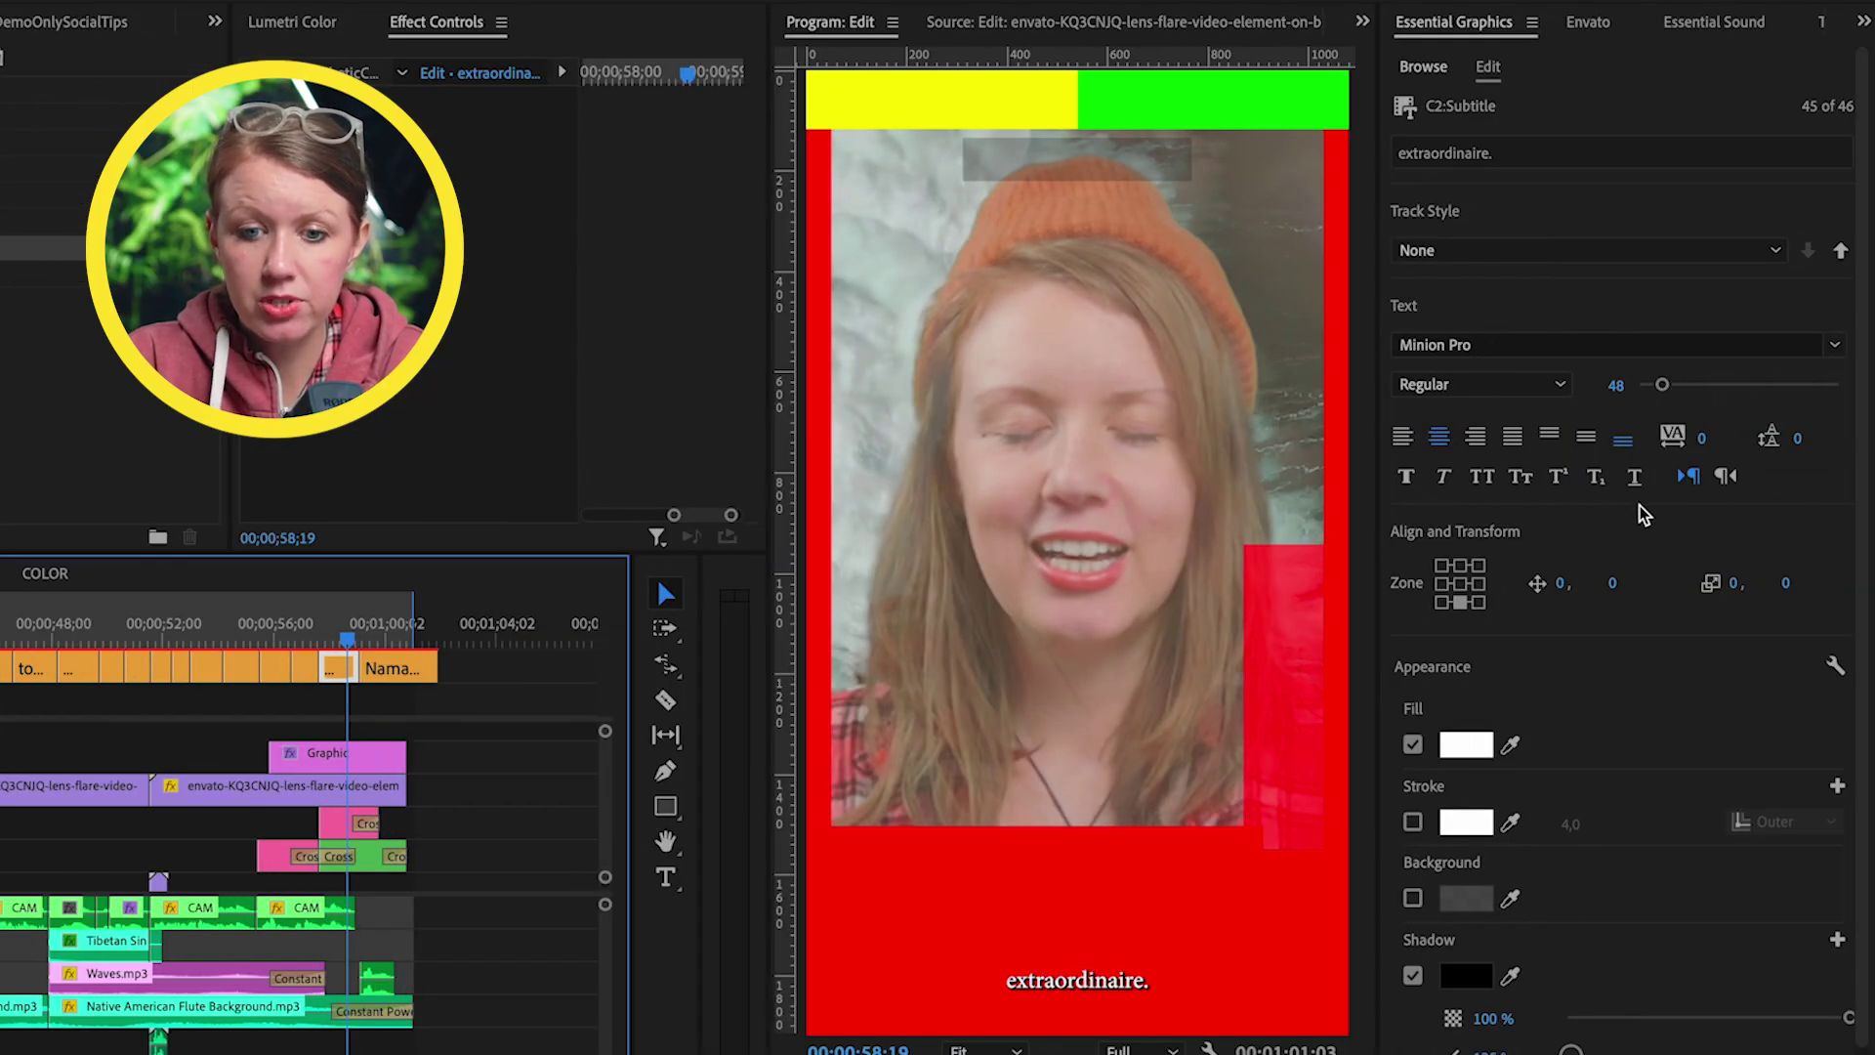
{"action": "left_click_drag", "start_coordinate": [1616, 584], "coordinate": [970, 636]}
{"action": "left_click", "coordinate": [1467, 345]}
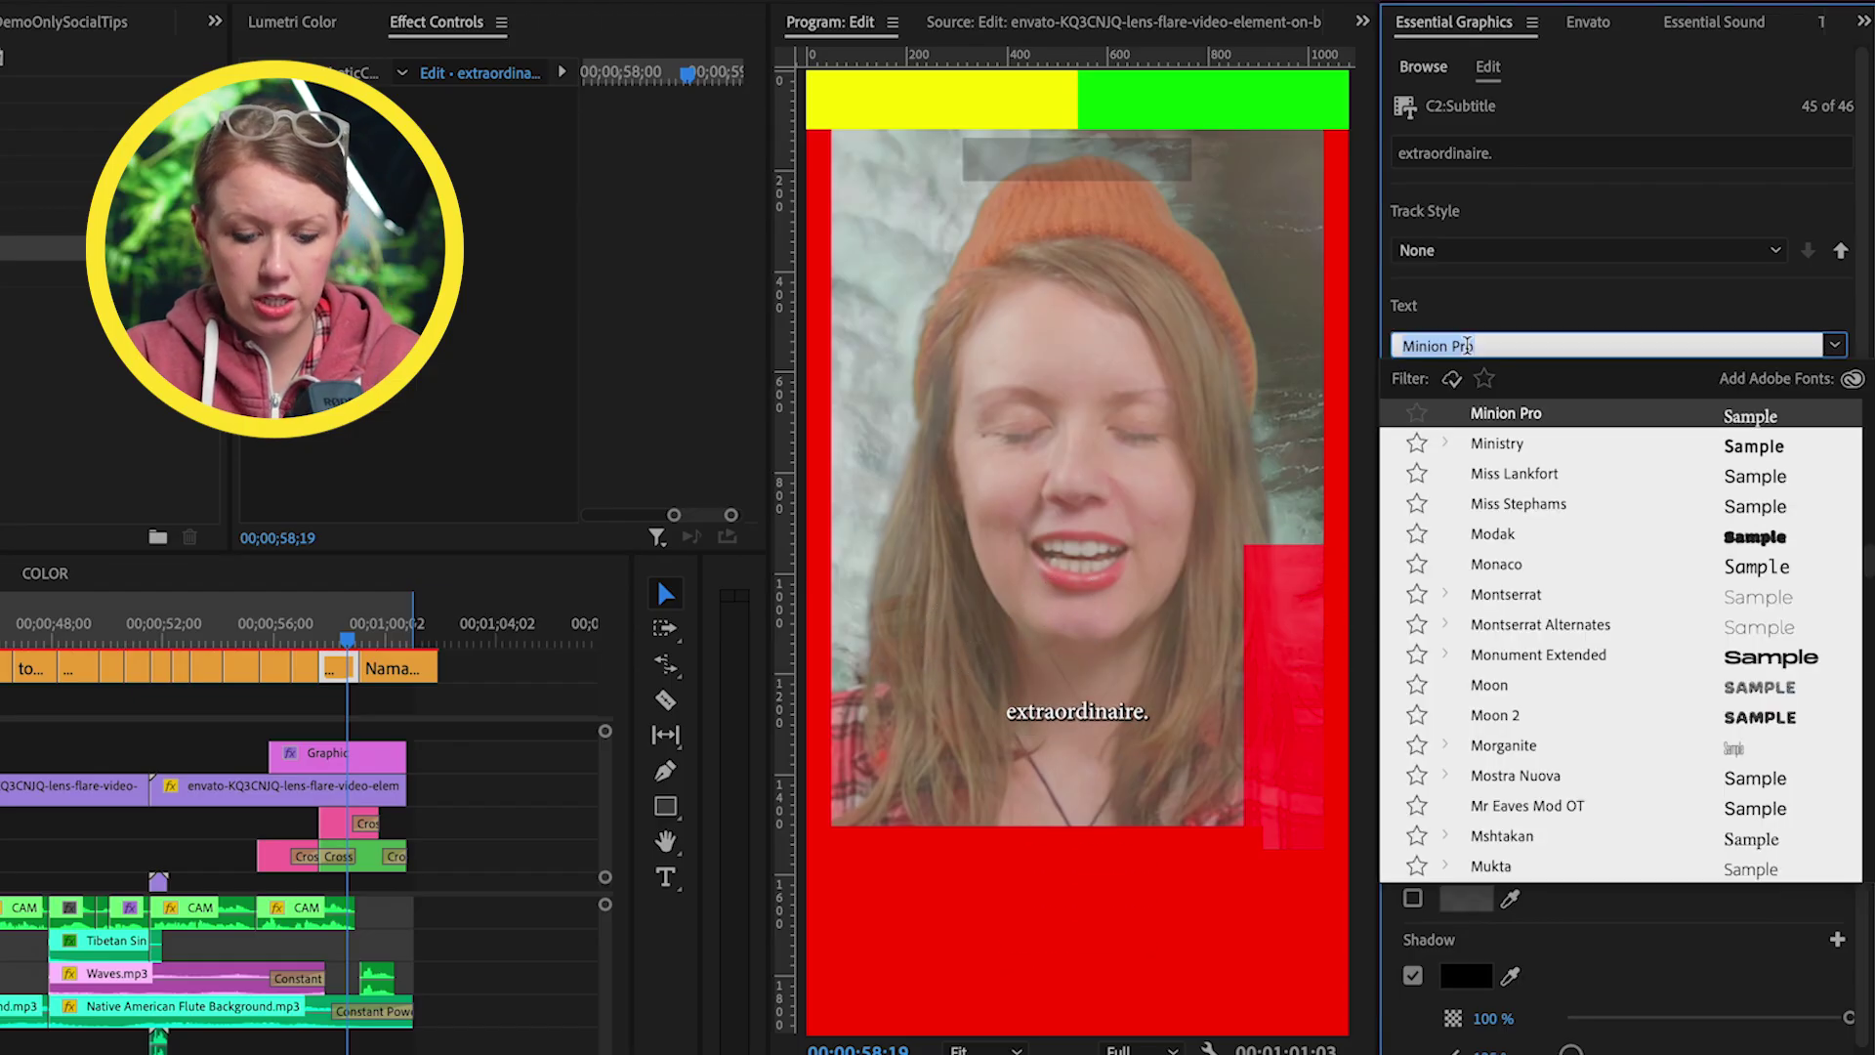
{"action": "type", "text": "Poppins"}
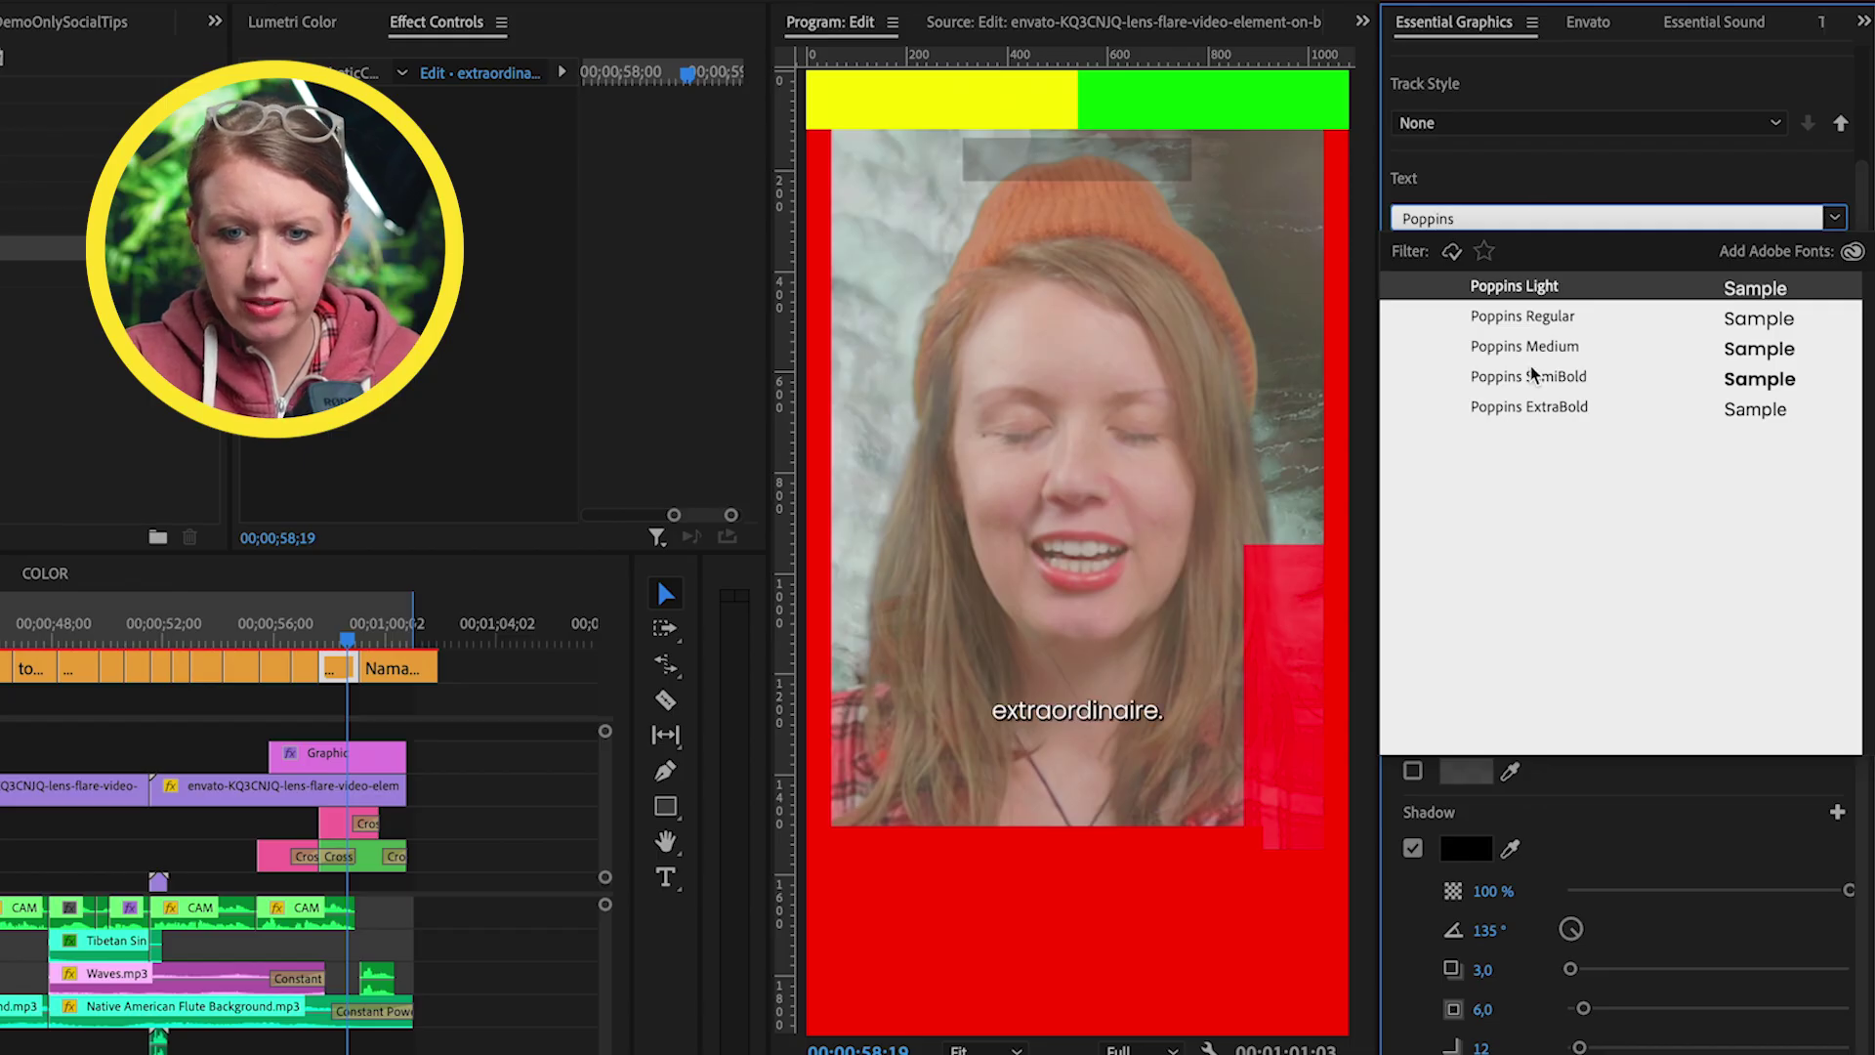
{"action": "left_click", "coordinate": [1534, 409]}
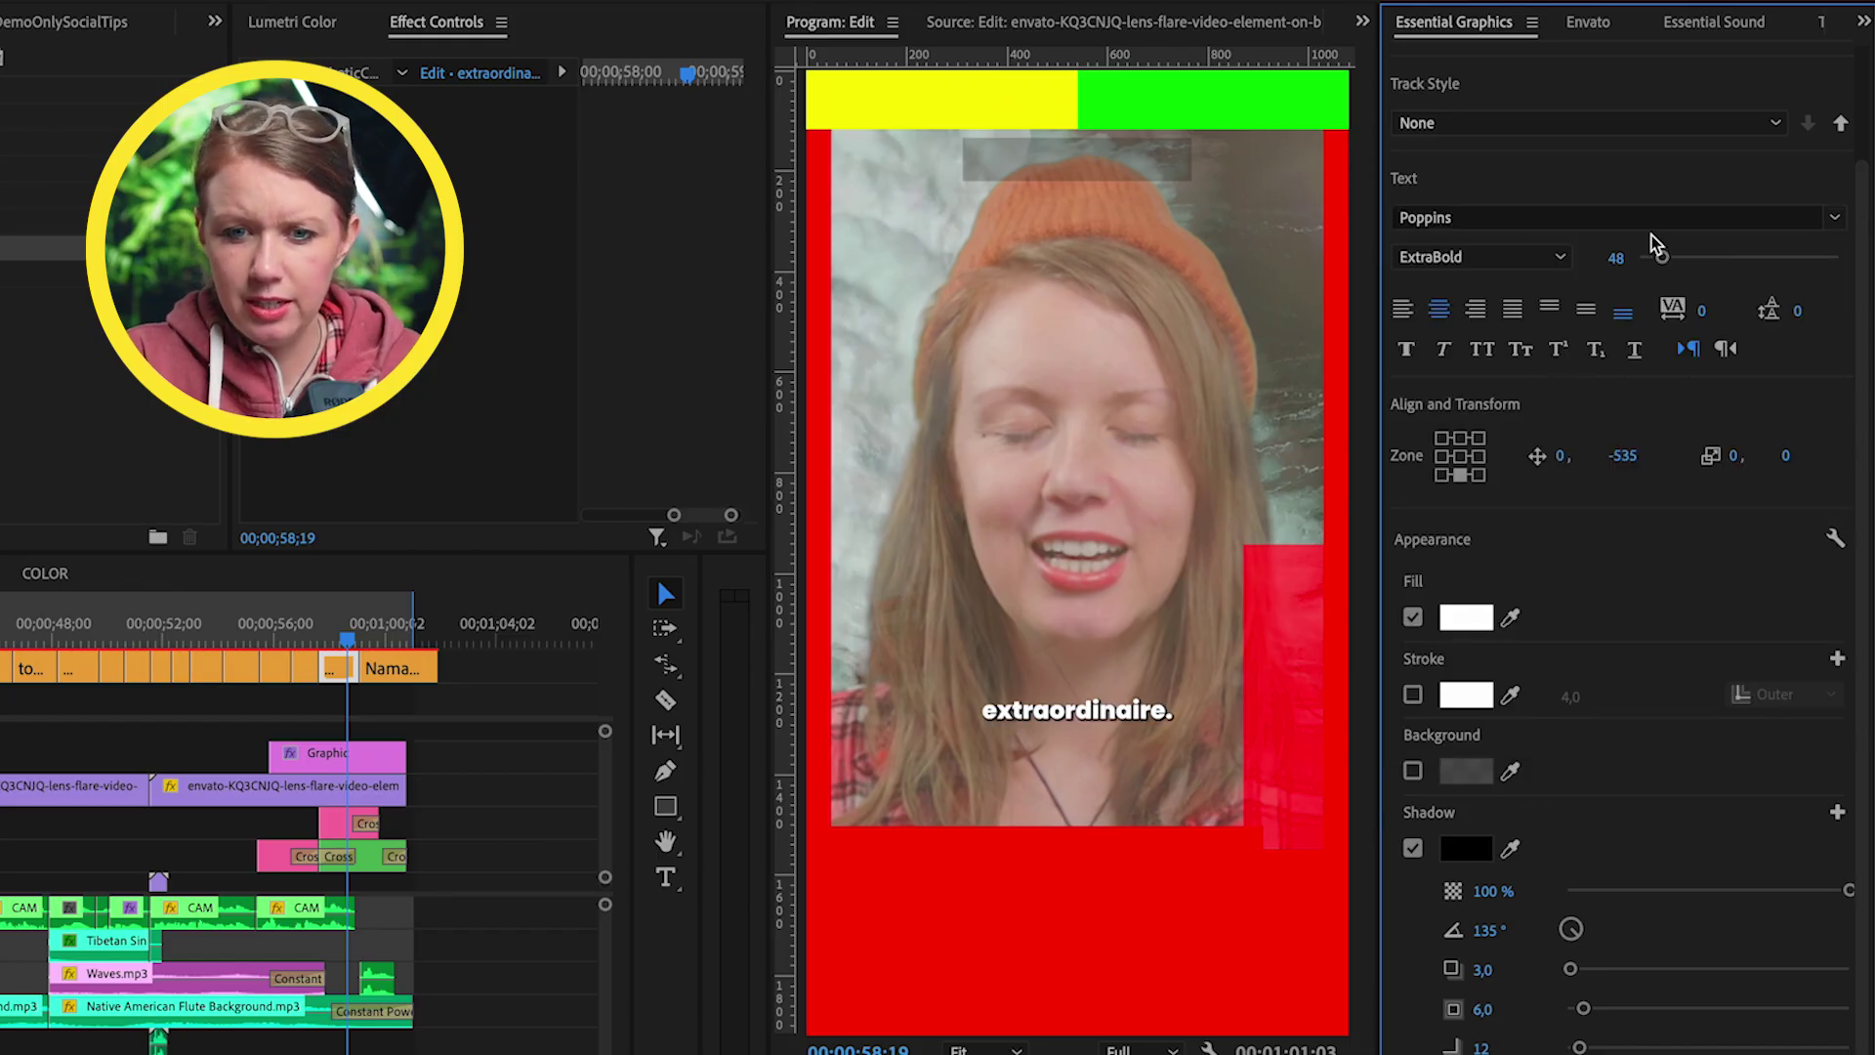
{"action": "left_click_drag", "start_coordinate": [1664, 260], "coordinate": [1673, 261]}
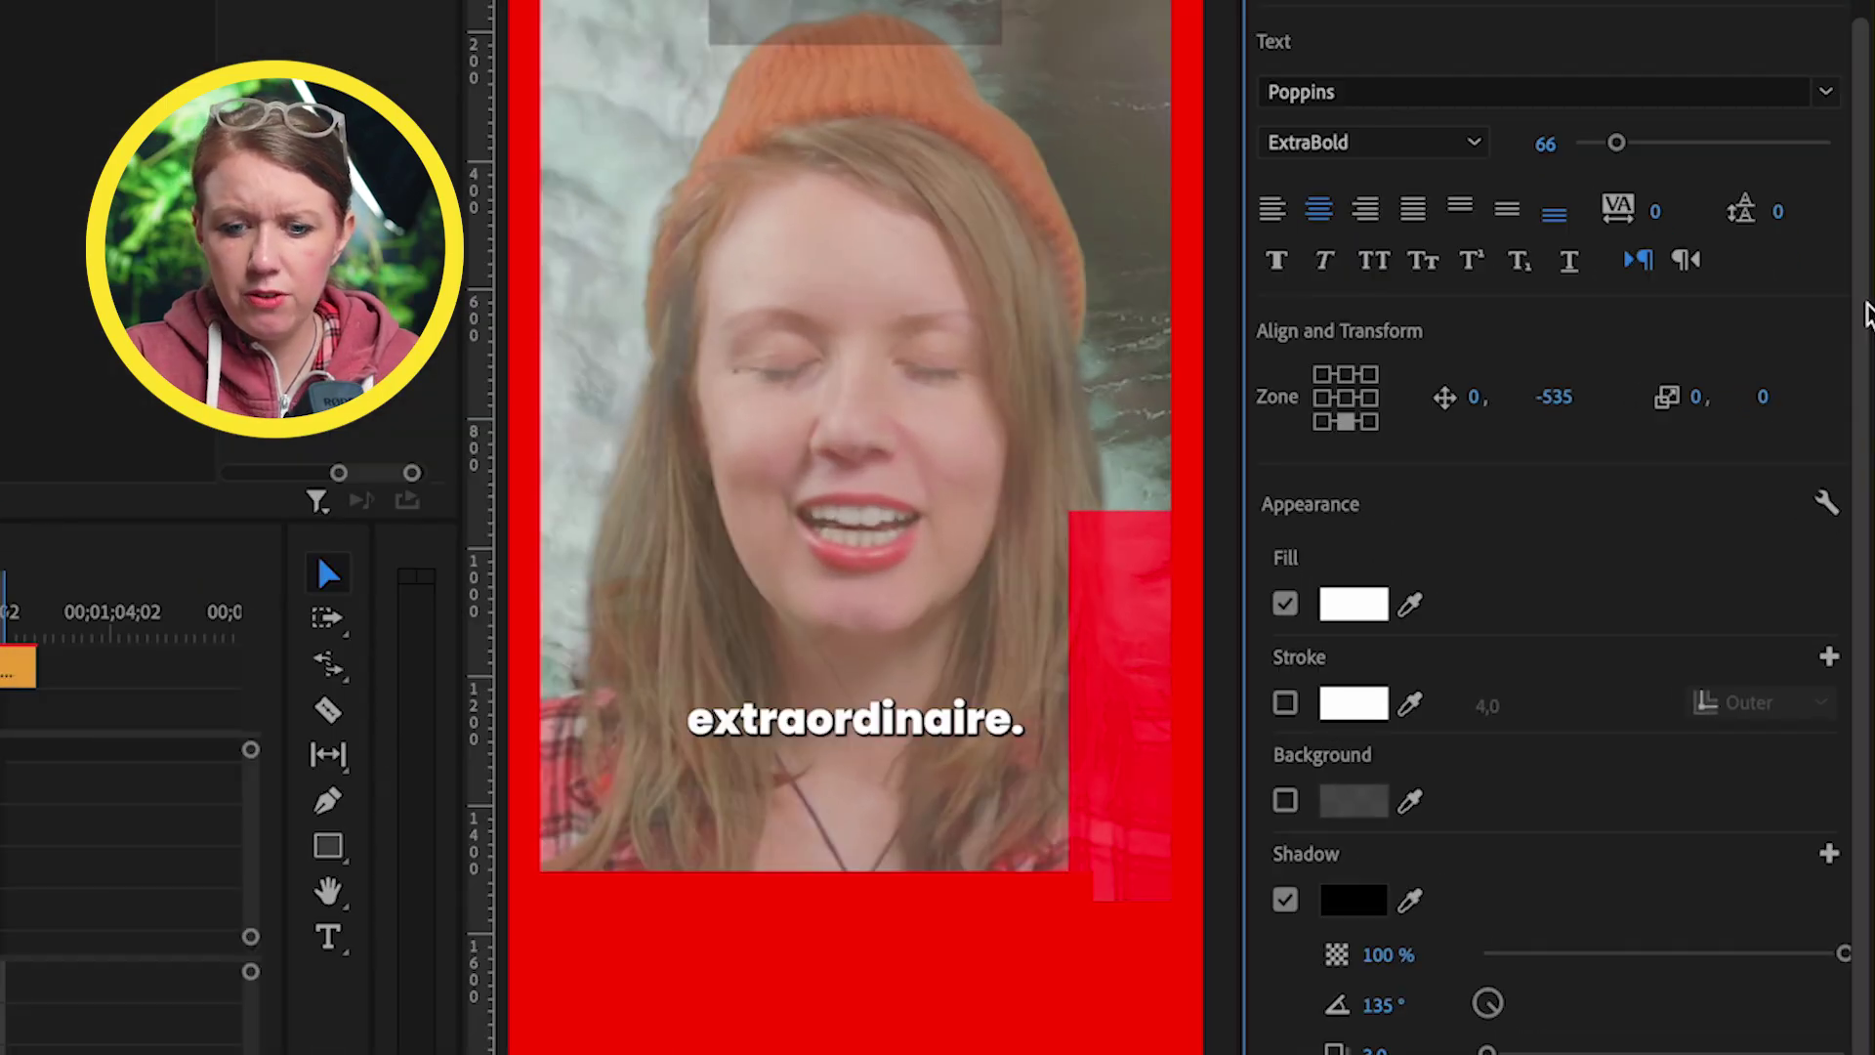
{"action": "left_click", "coordinate": [1285, 801]}
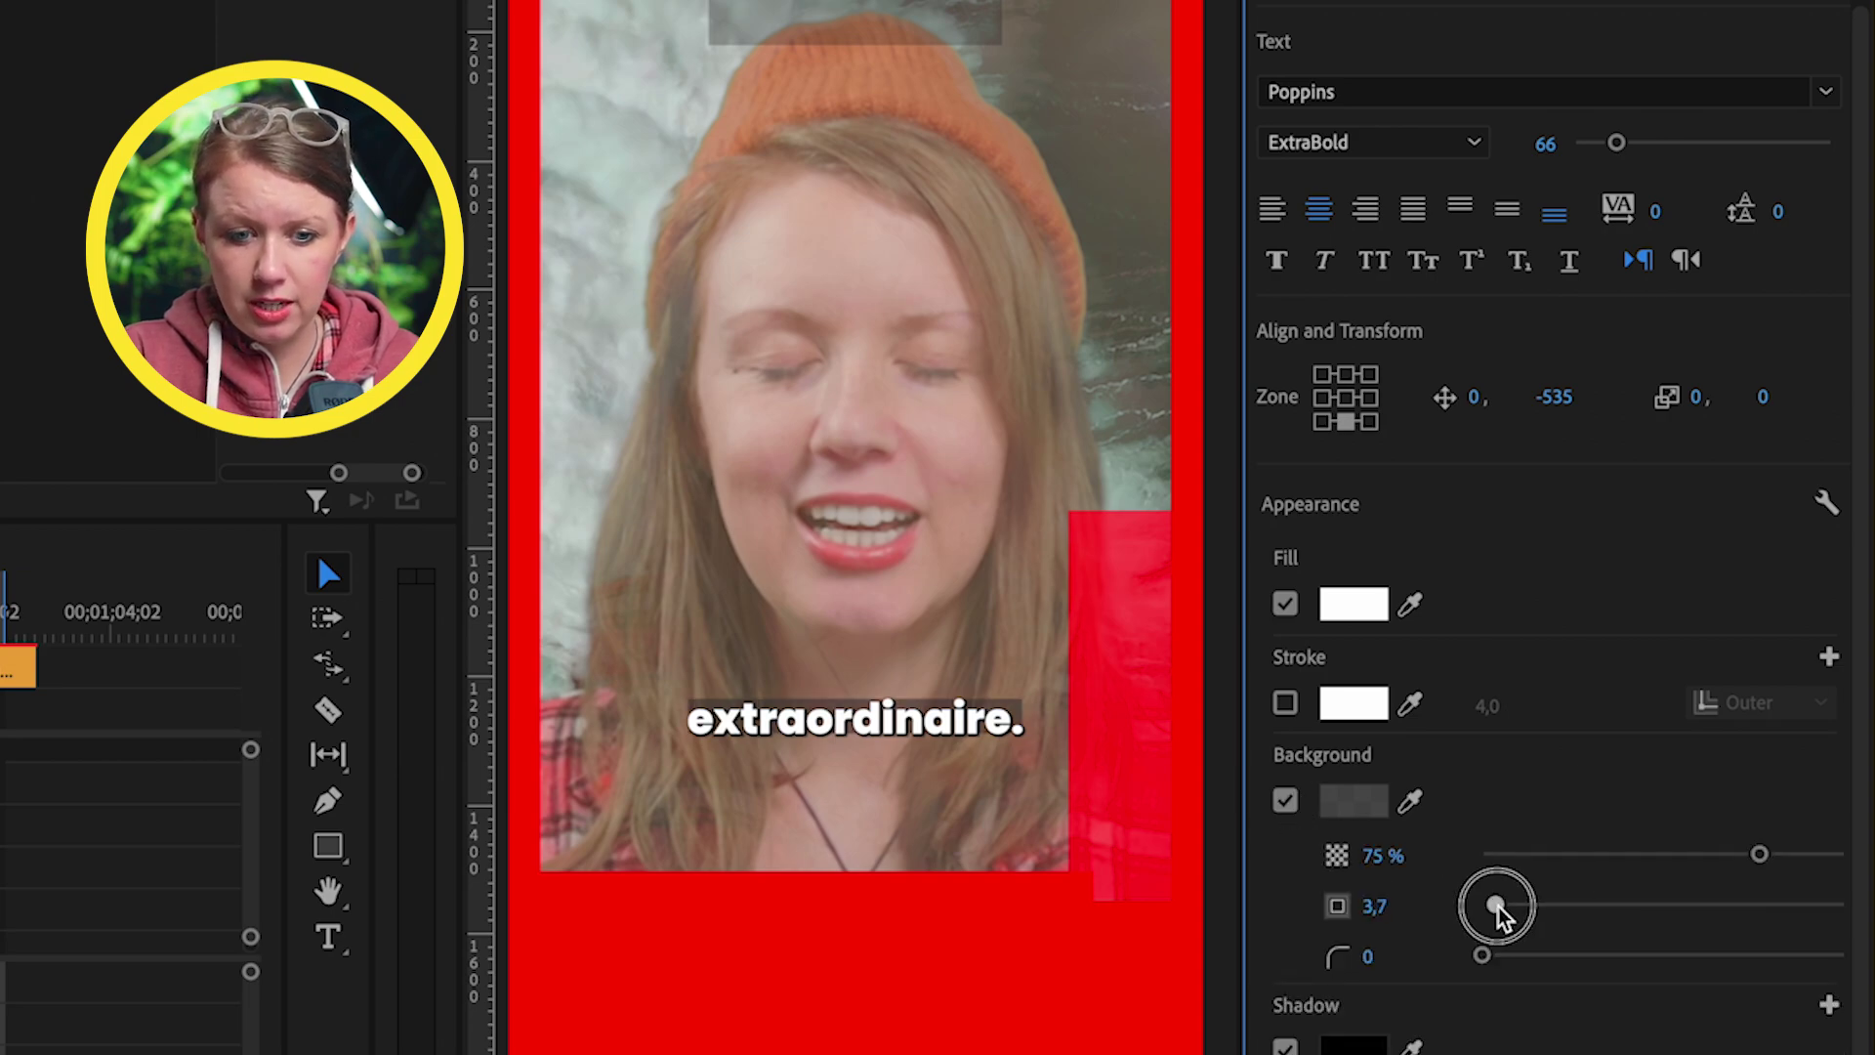
{"action": "left_click_drag", "start_coordinate": [1497, 905], "coordinate": [1536, 904]}
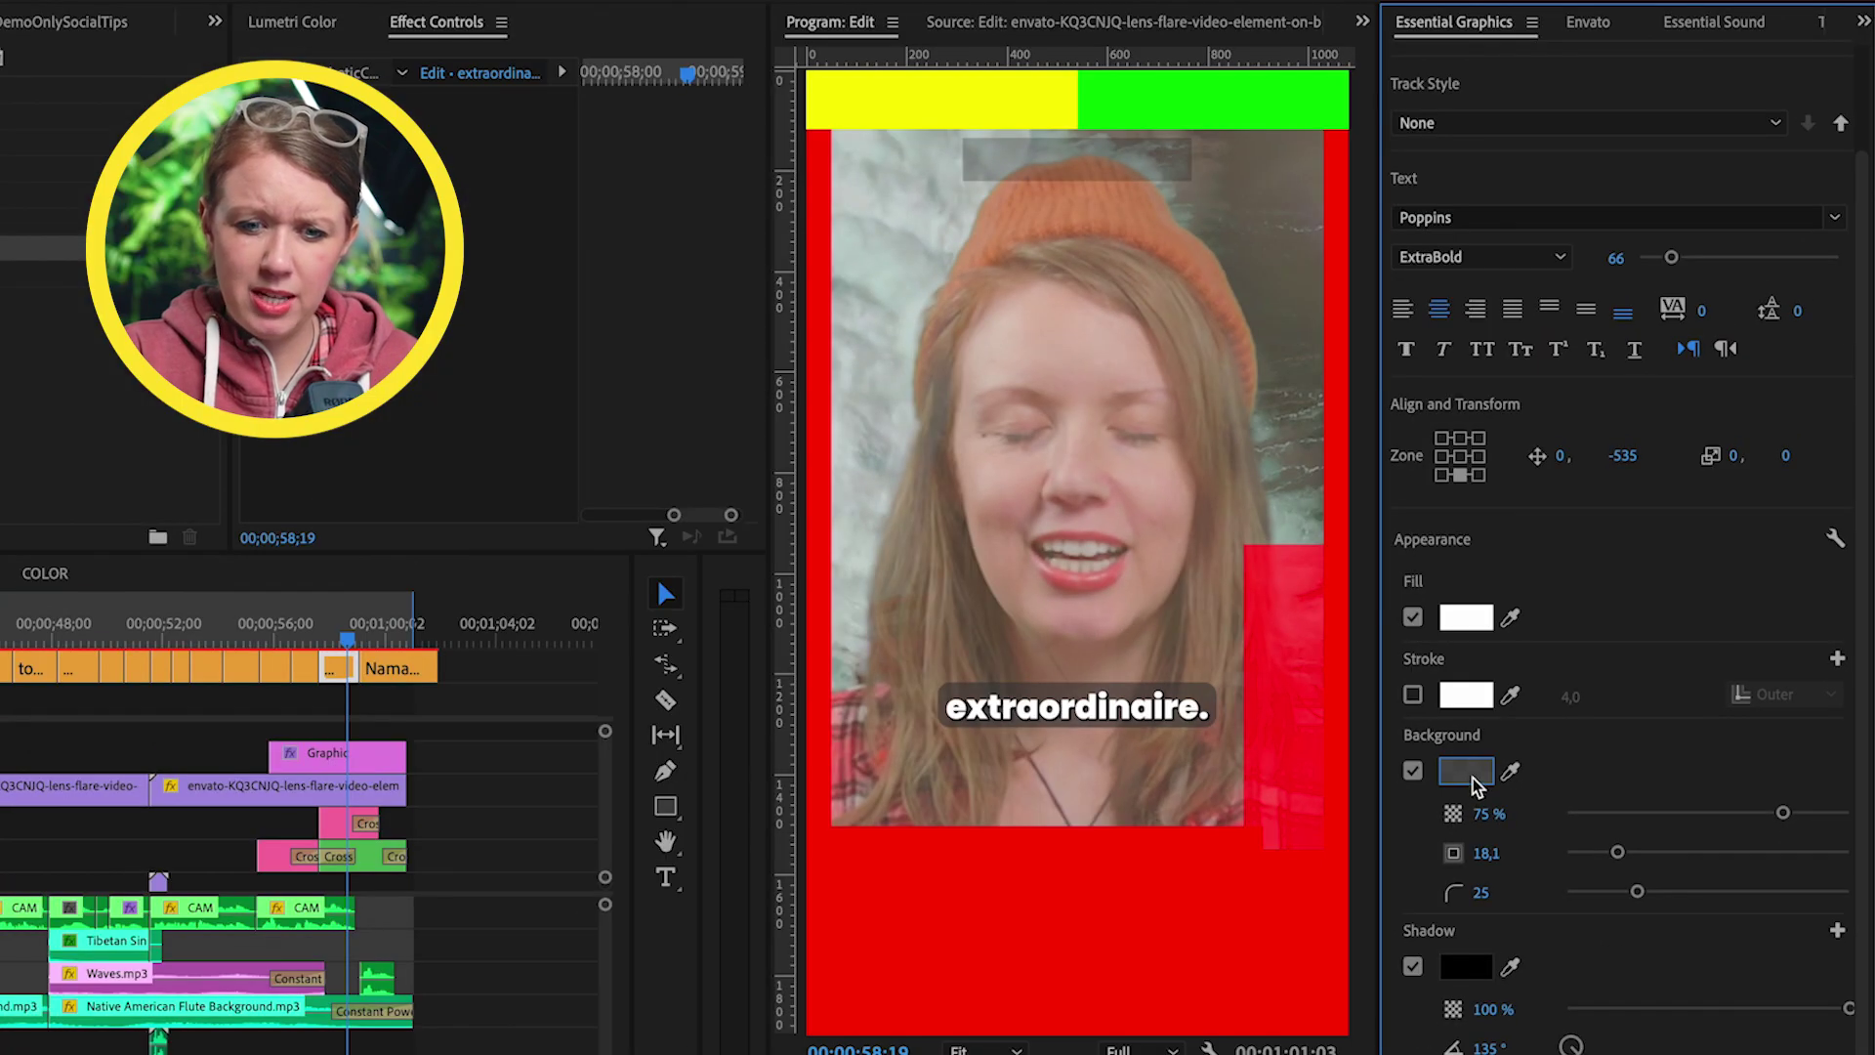
- Make the caption background white (FFFFFF) and the caption text orange
{"action": "left_click", "coordinate": [1354, 801]}
{"action": "left_click_drag", "start_coordinate": [205, 479], "coordinate": [0, 815]}
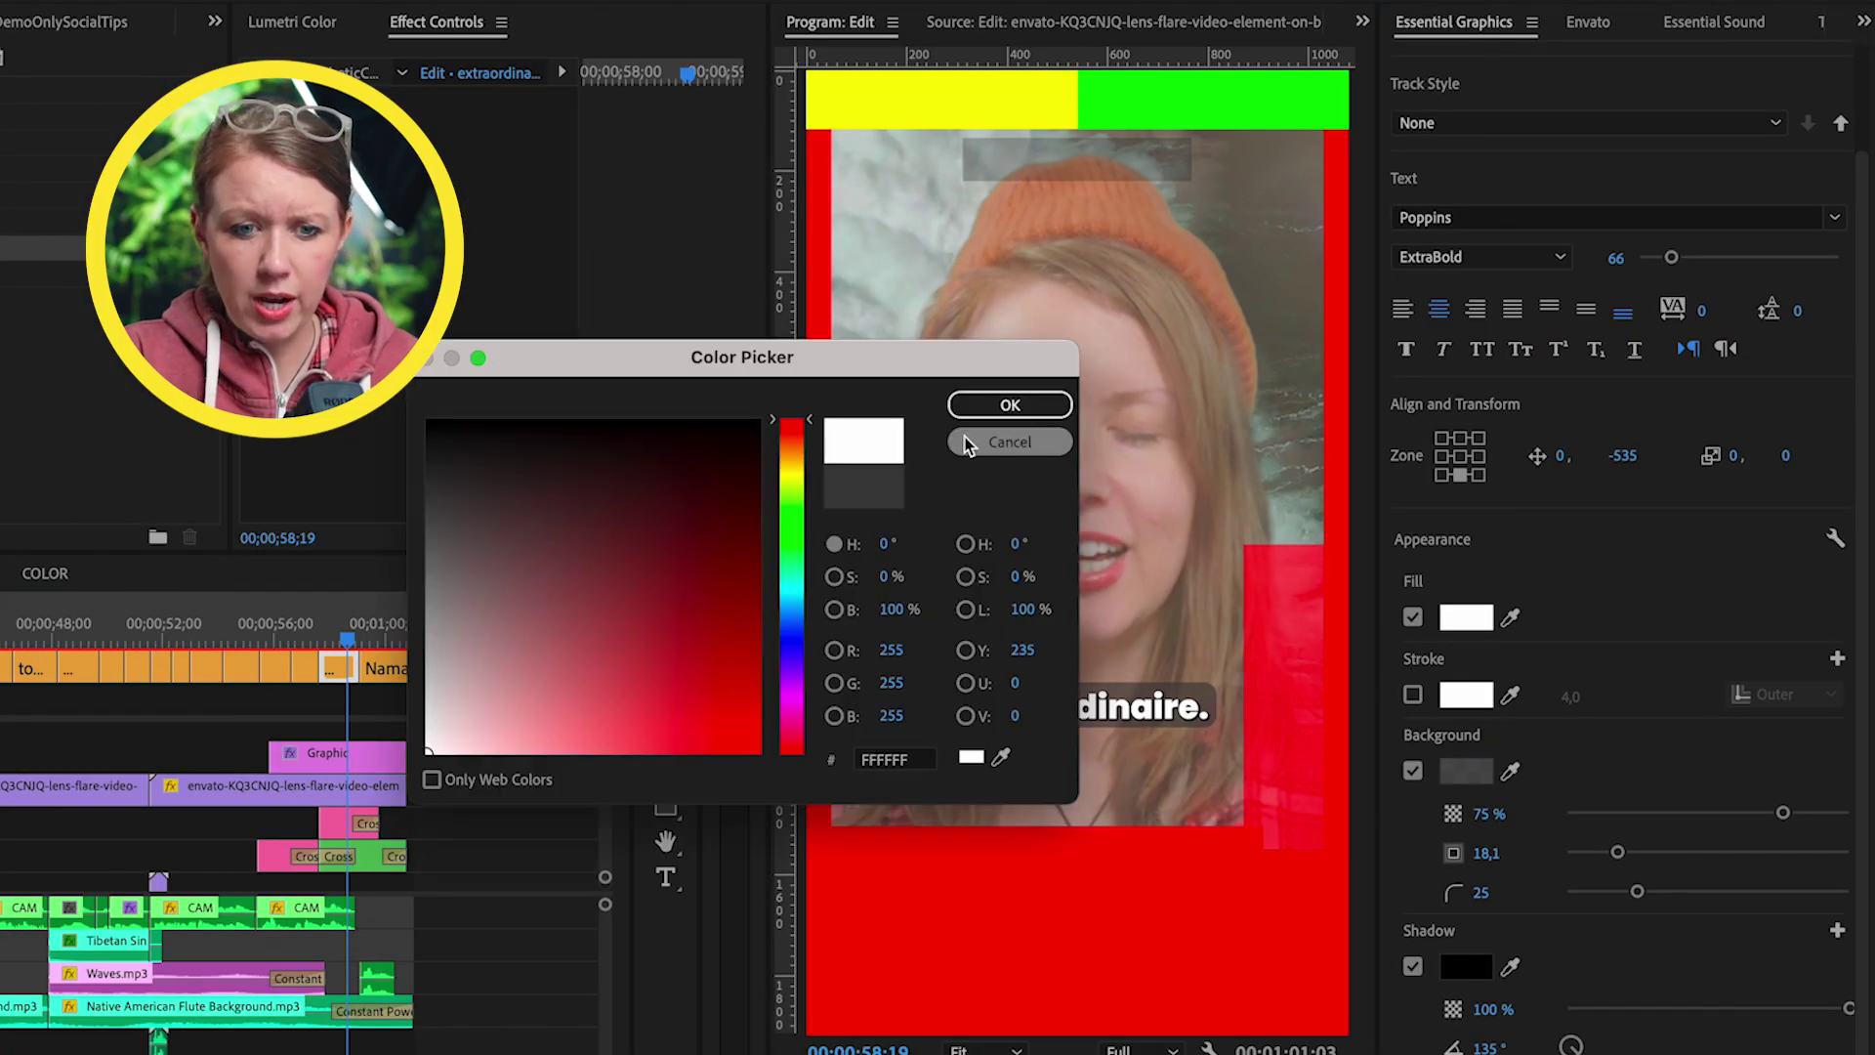
{"action": "key", "text": "Return"}
{"action": "left_click", "coordinate": [1466, 617]}
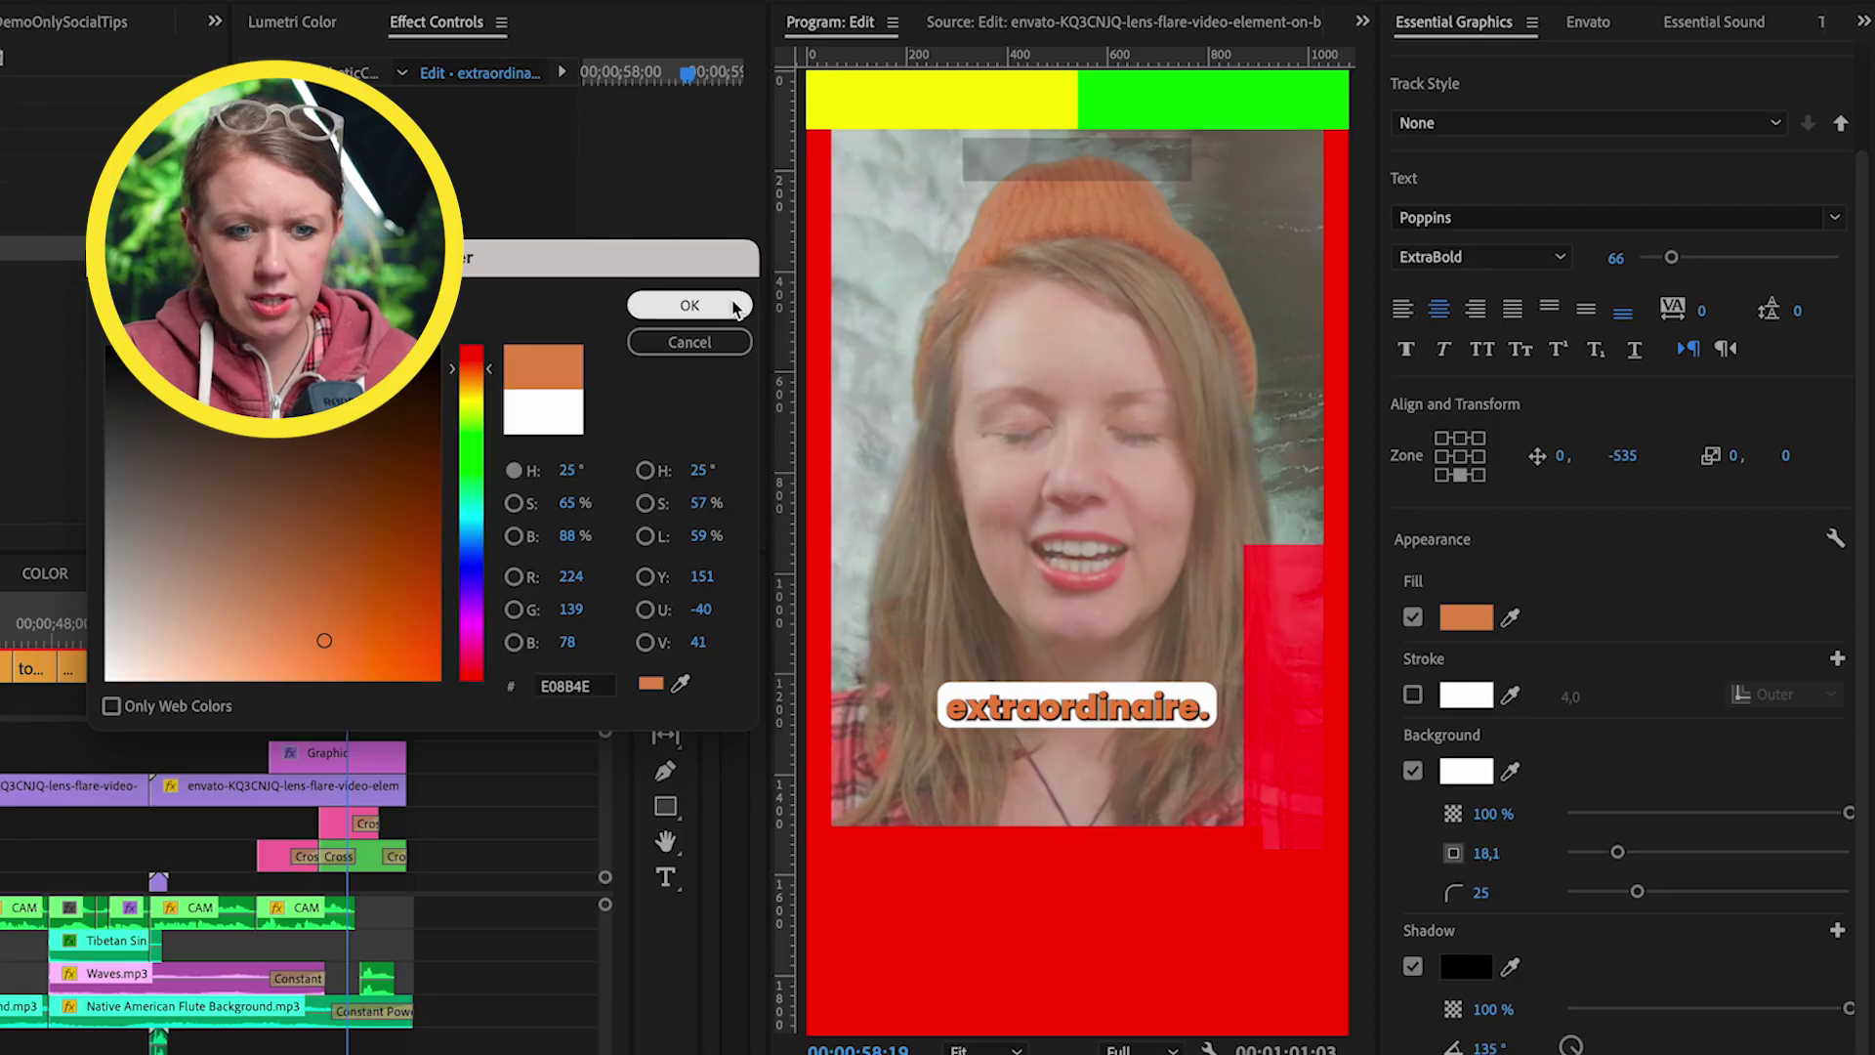
{"action": "left_click", "coordinate": [689, 305]}
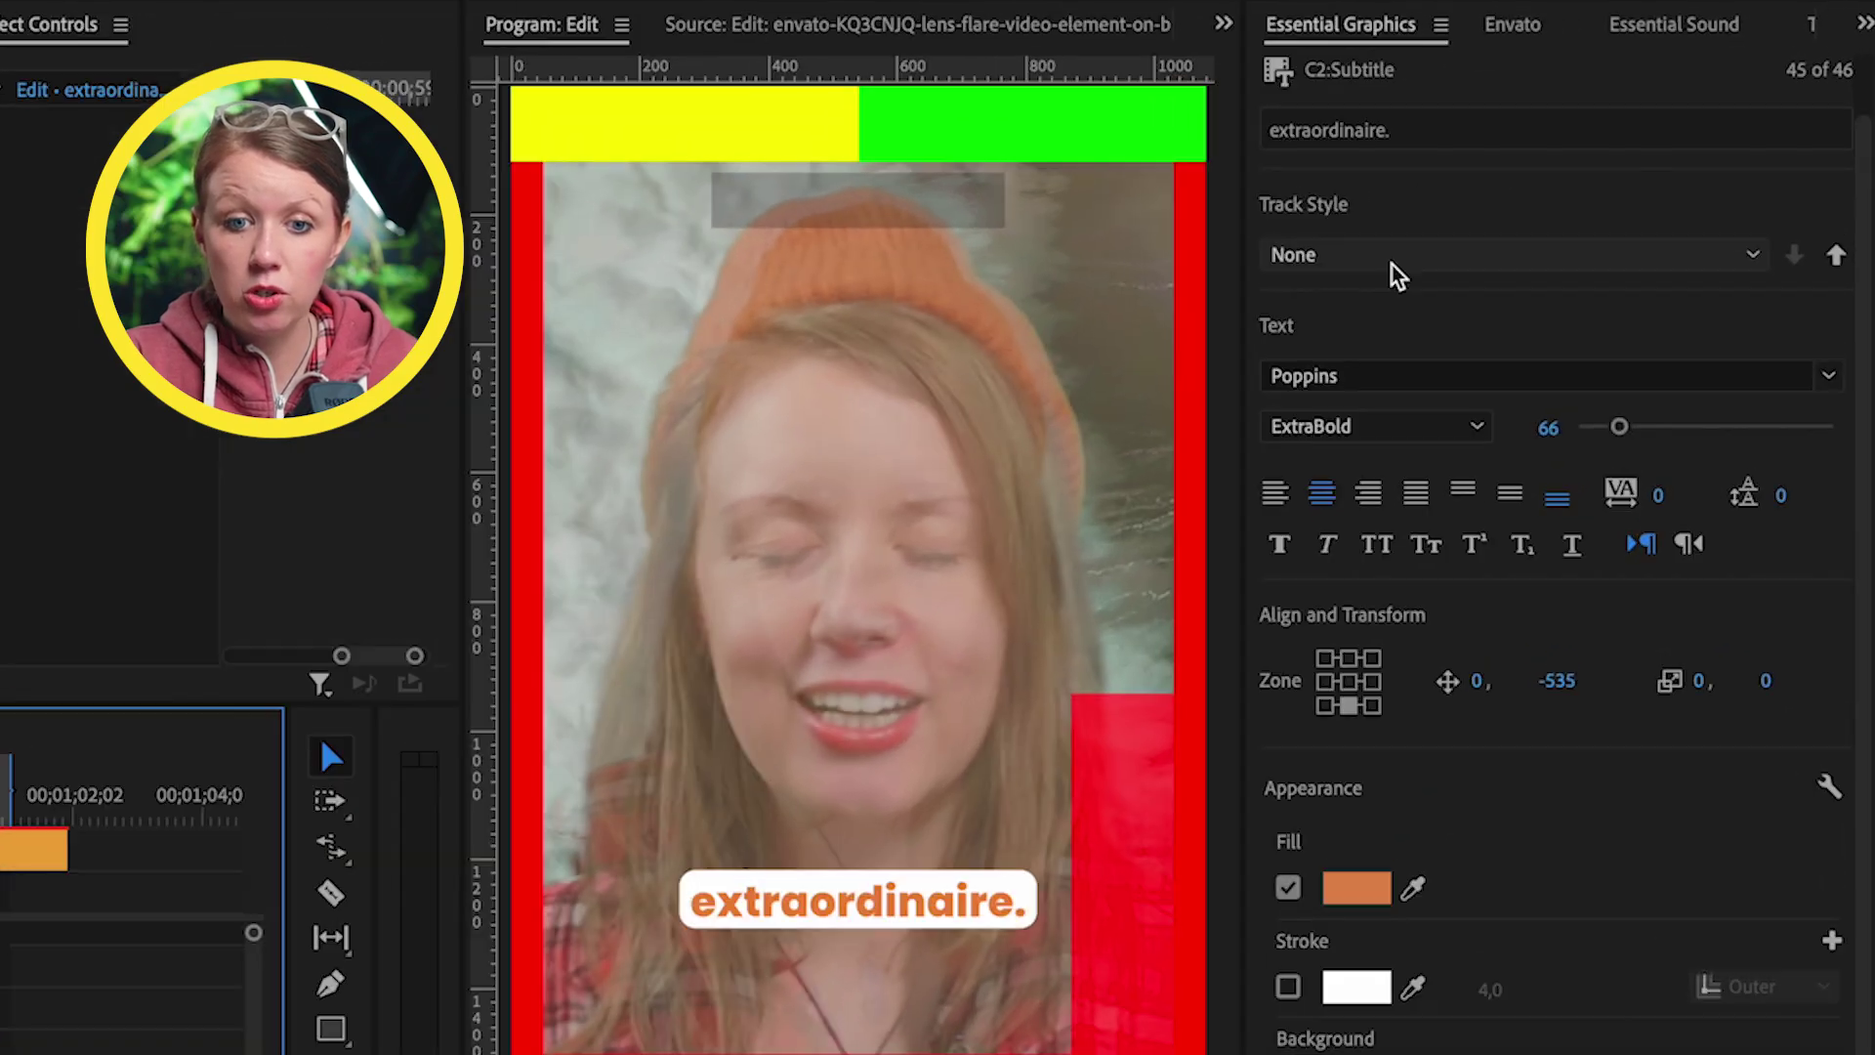
- Save the caption look as a track style named Namaste and preview it over the ocean shot
{"action": "left_click", "coordinate": [1392, 265]}
{"action": "left_click", "coordinate": [1394, 297]}
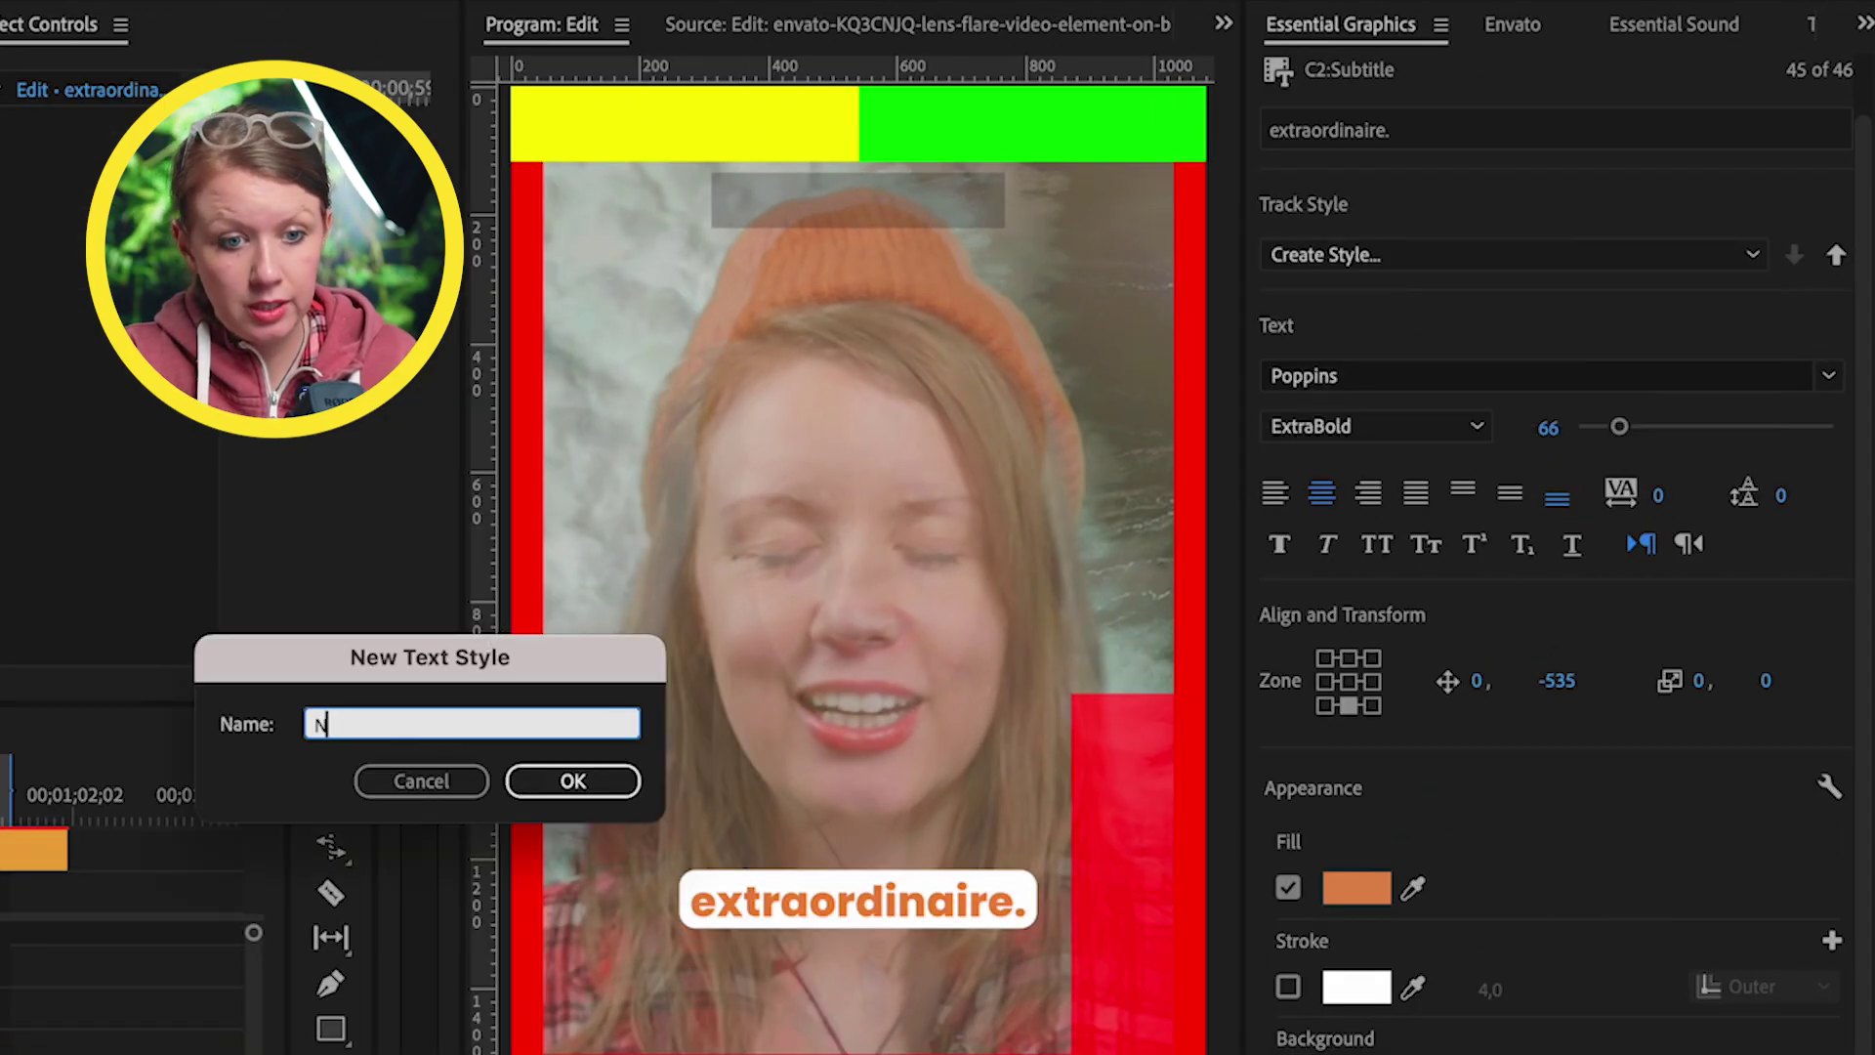
{"action": "key", "text": "Return"}
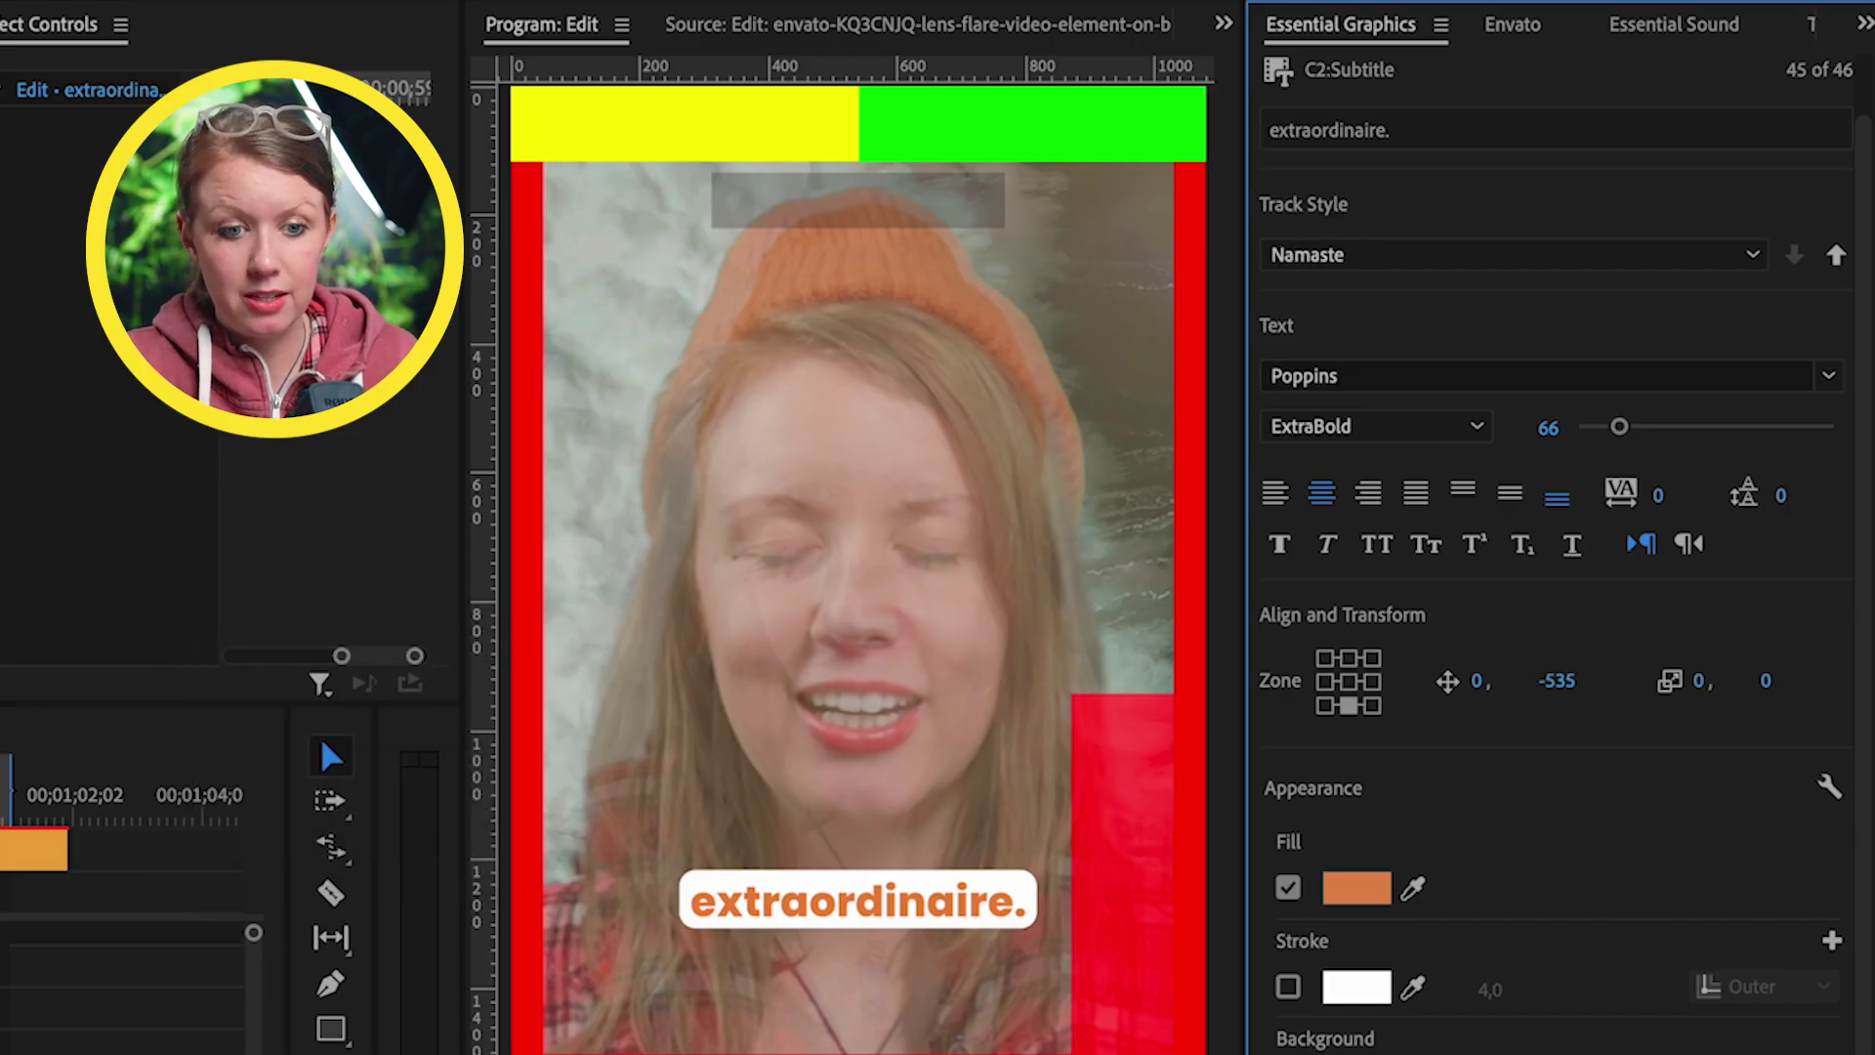
{"action": "left_click_drag", "start_coordinate": [659, 633], "coordinate": [400, 634]}
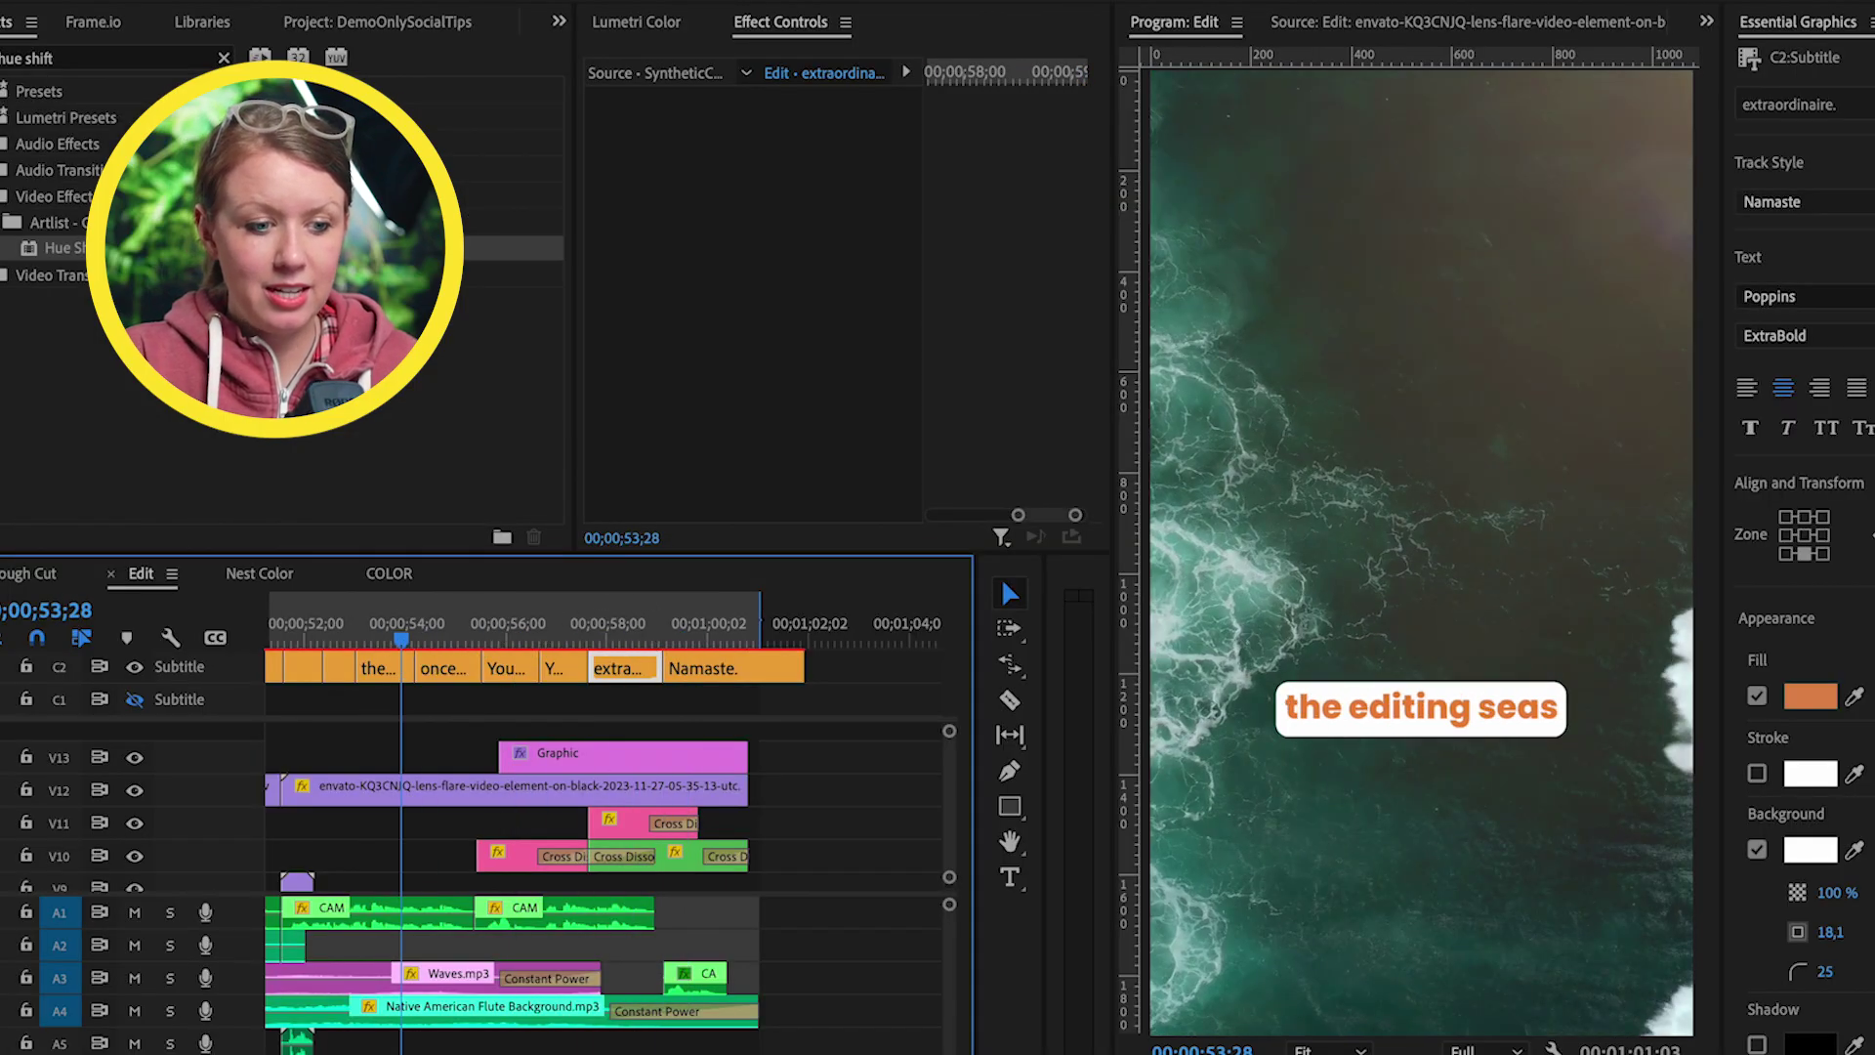
- Trim the V13 safe-zone overlay back to the sequence start and preview captions around 30 seconds
{"action": "key", "text": "minus"}
{"action": "key", "text": "minus"}
{"action": "key", "text": "minus"}
{"action": "left_click_drag", "start_coordinate": [572, 654], "coordinate": [438, 645]}
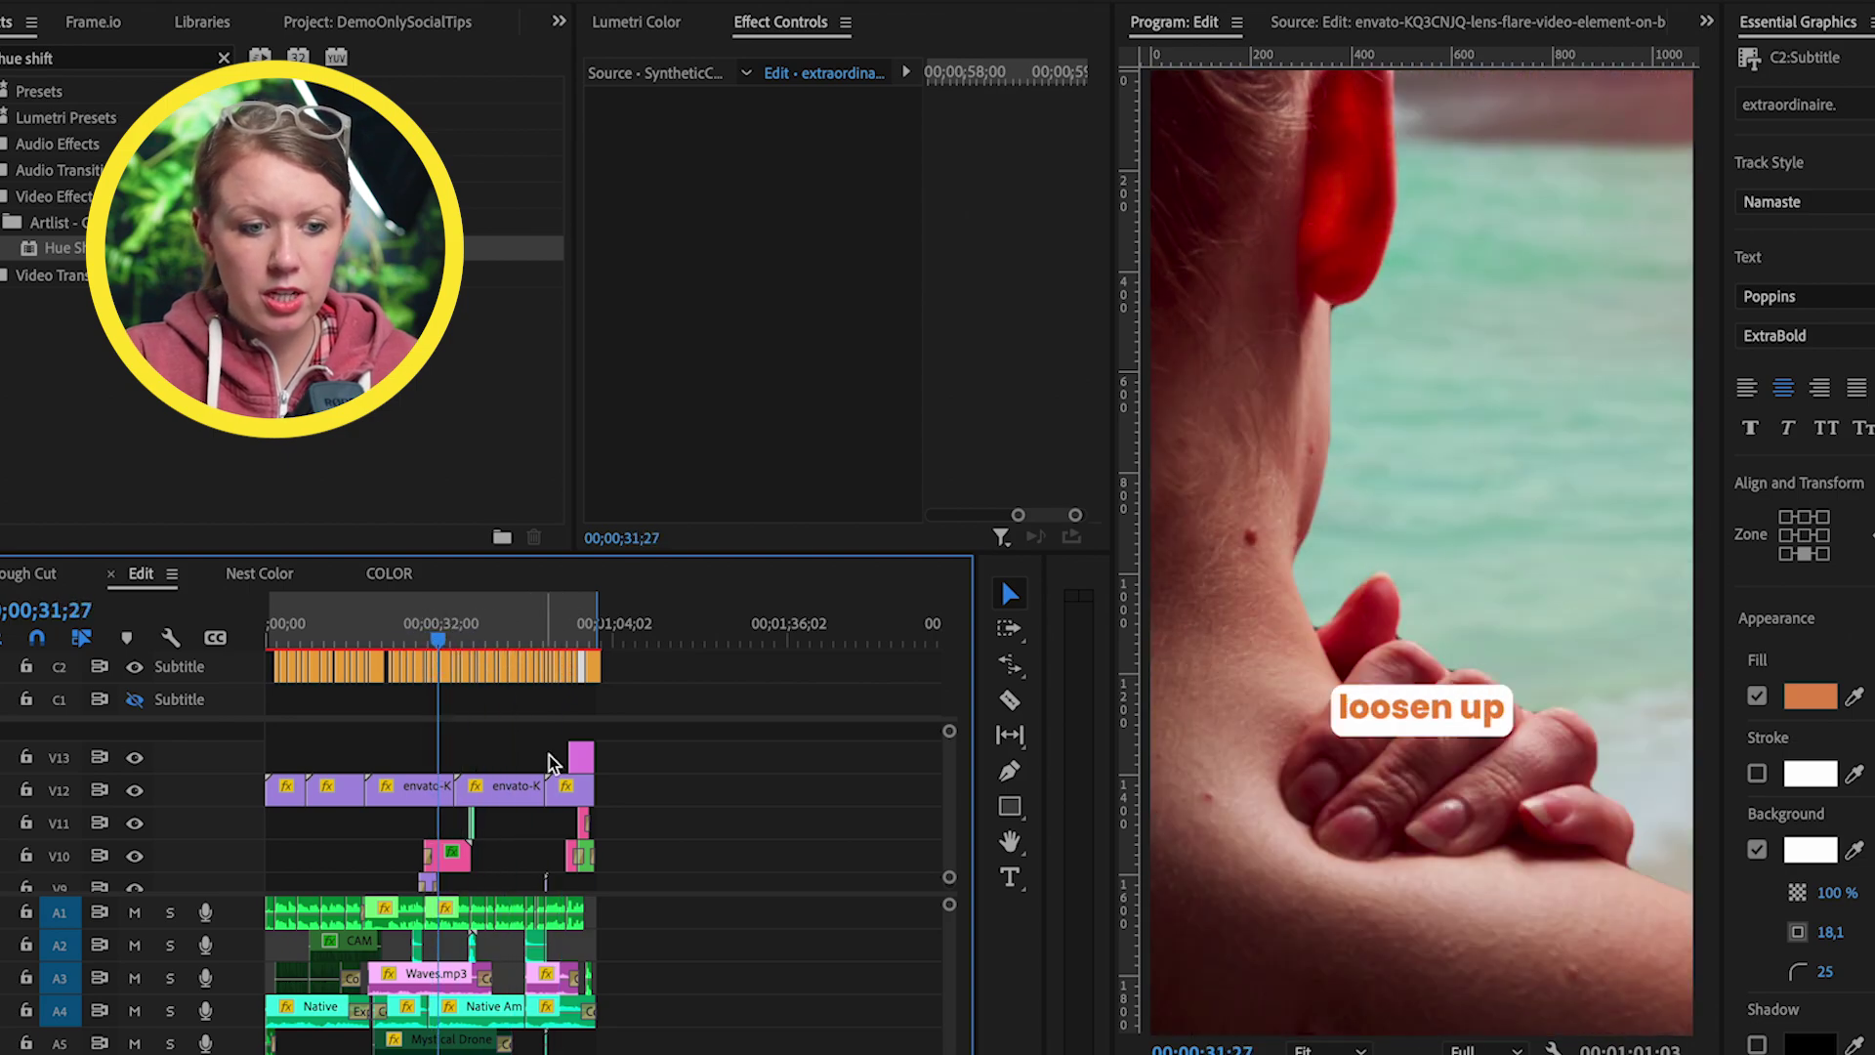
{"action": "left_click_drag", "start_coordinate": [565, 759], "coordinate": [134, 753]}
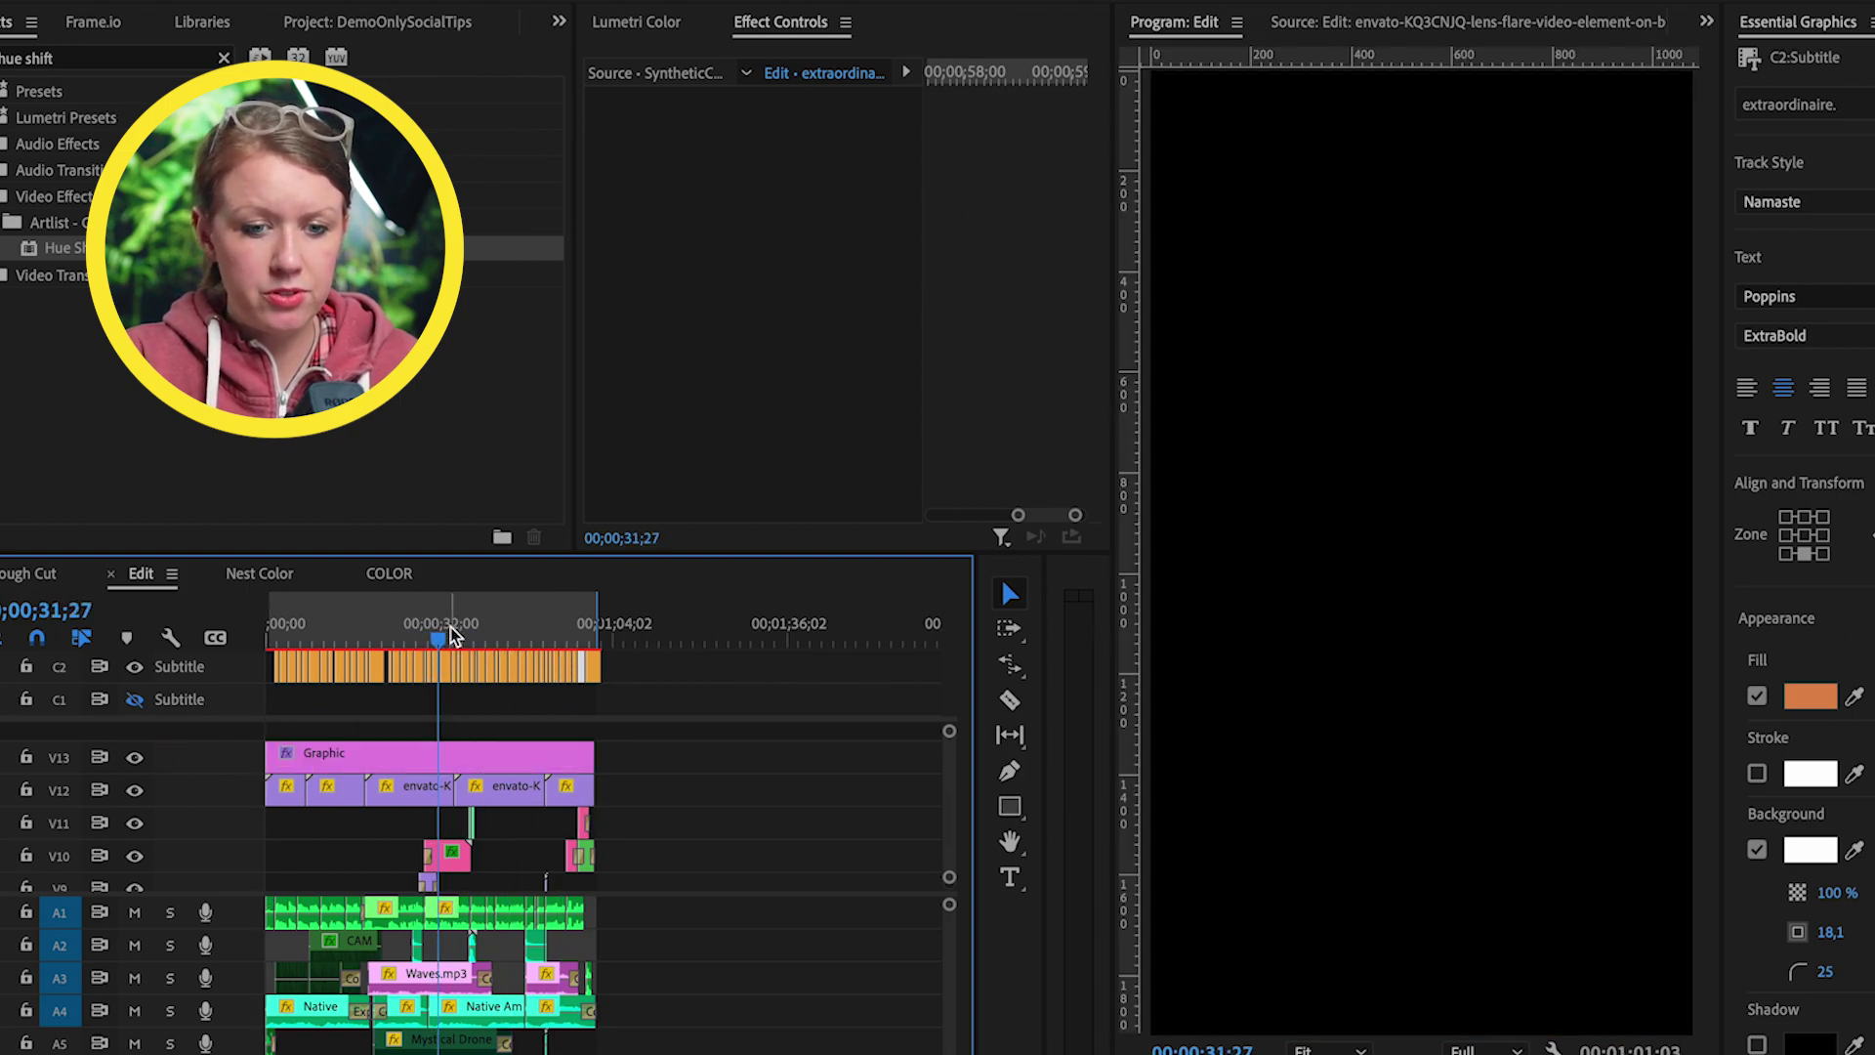
{"action": "left_click", "coordinate": [448, 640]}
{"action": "left_click_drag", "start_coordinate": [447, 642], "coordinate": [499, 611]}
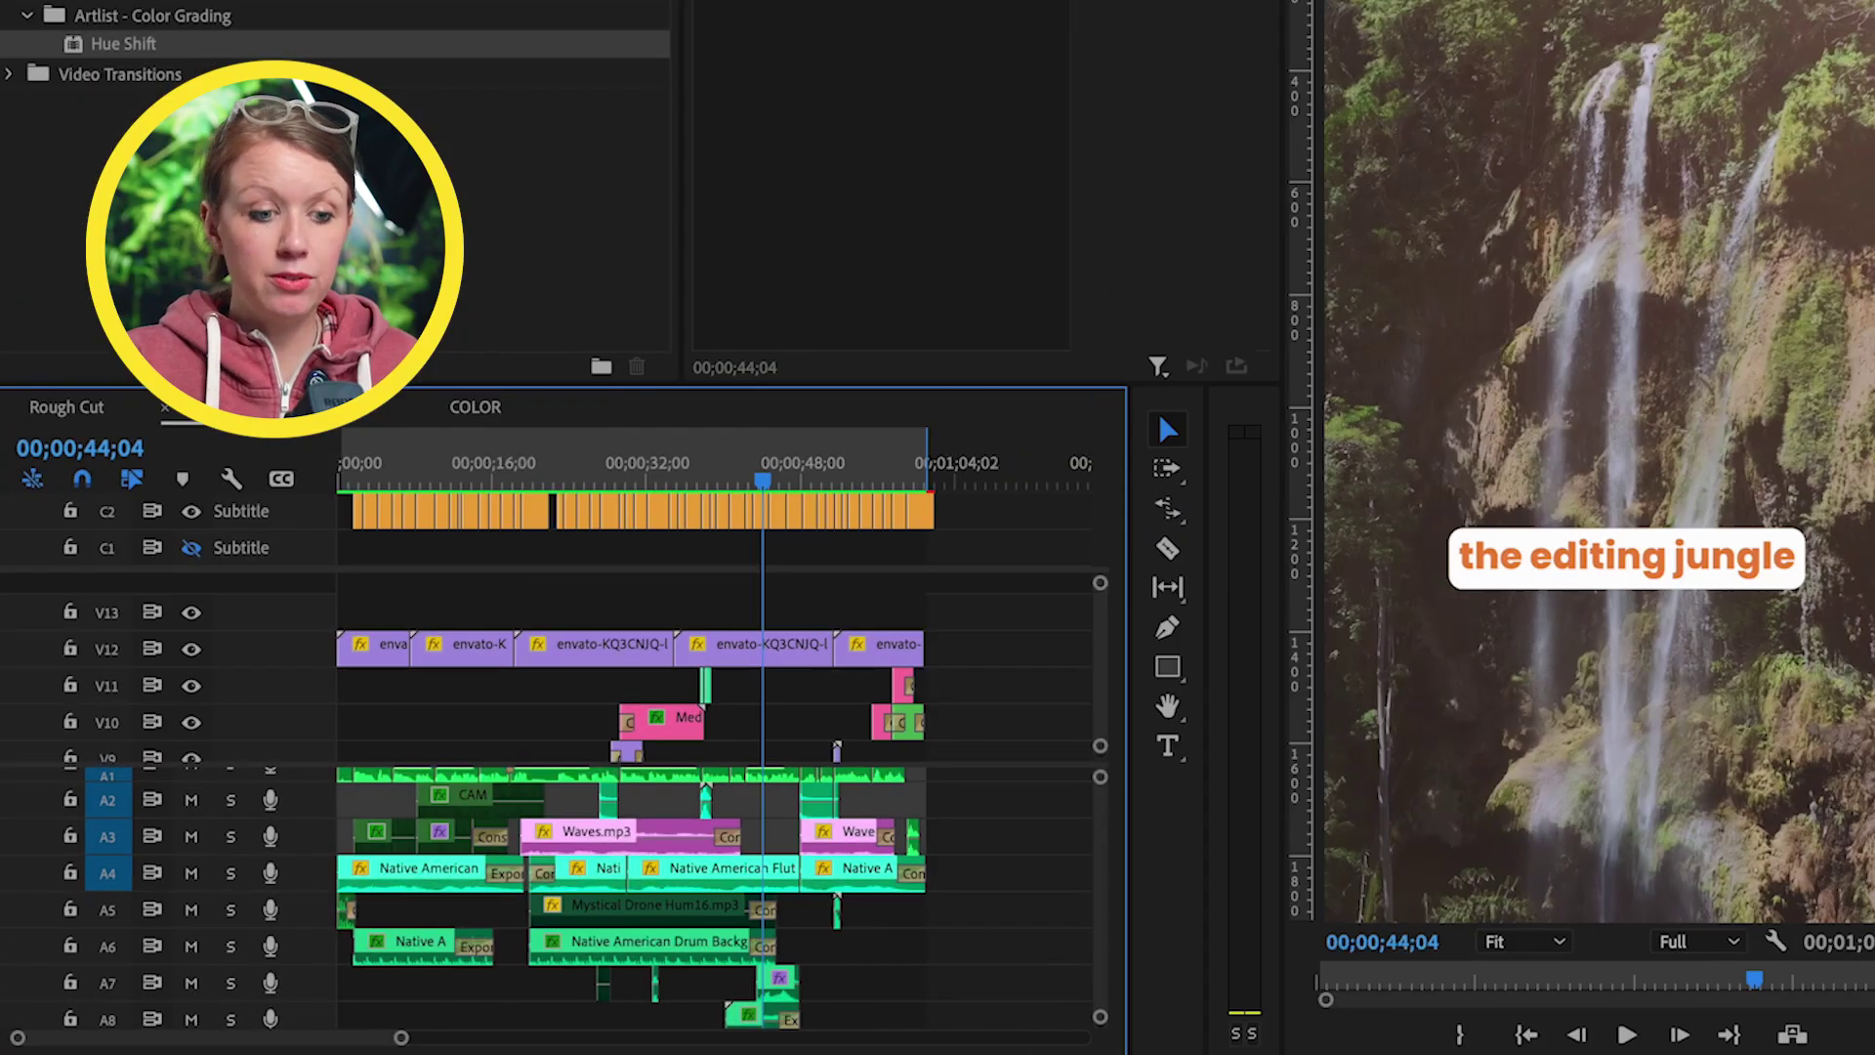
- Play from about 40 seconds to hear the A7 sound effect and A8 jungle sound layers
{"action": "left_click_drag", "start_coordinate": [400, 1040], "coordinate": [270, 1037]}
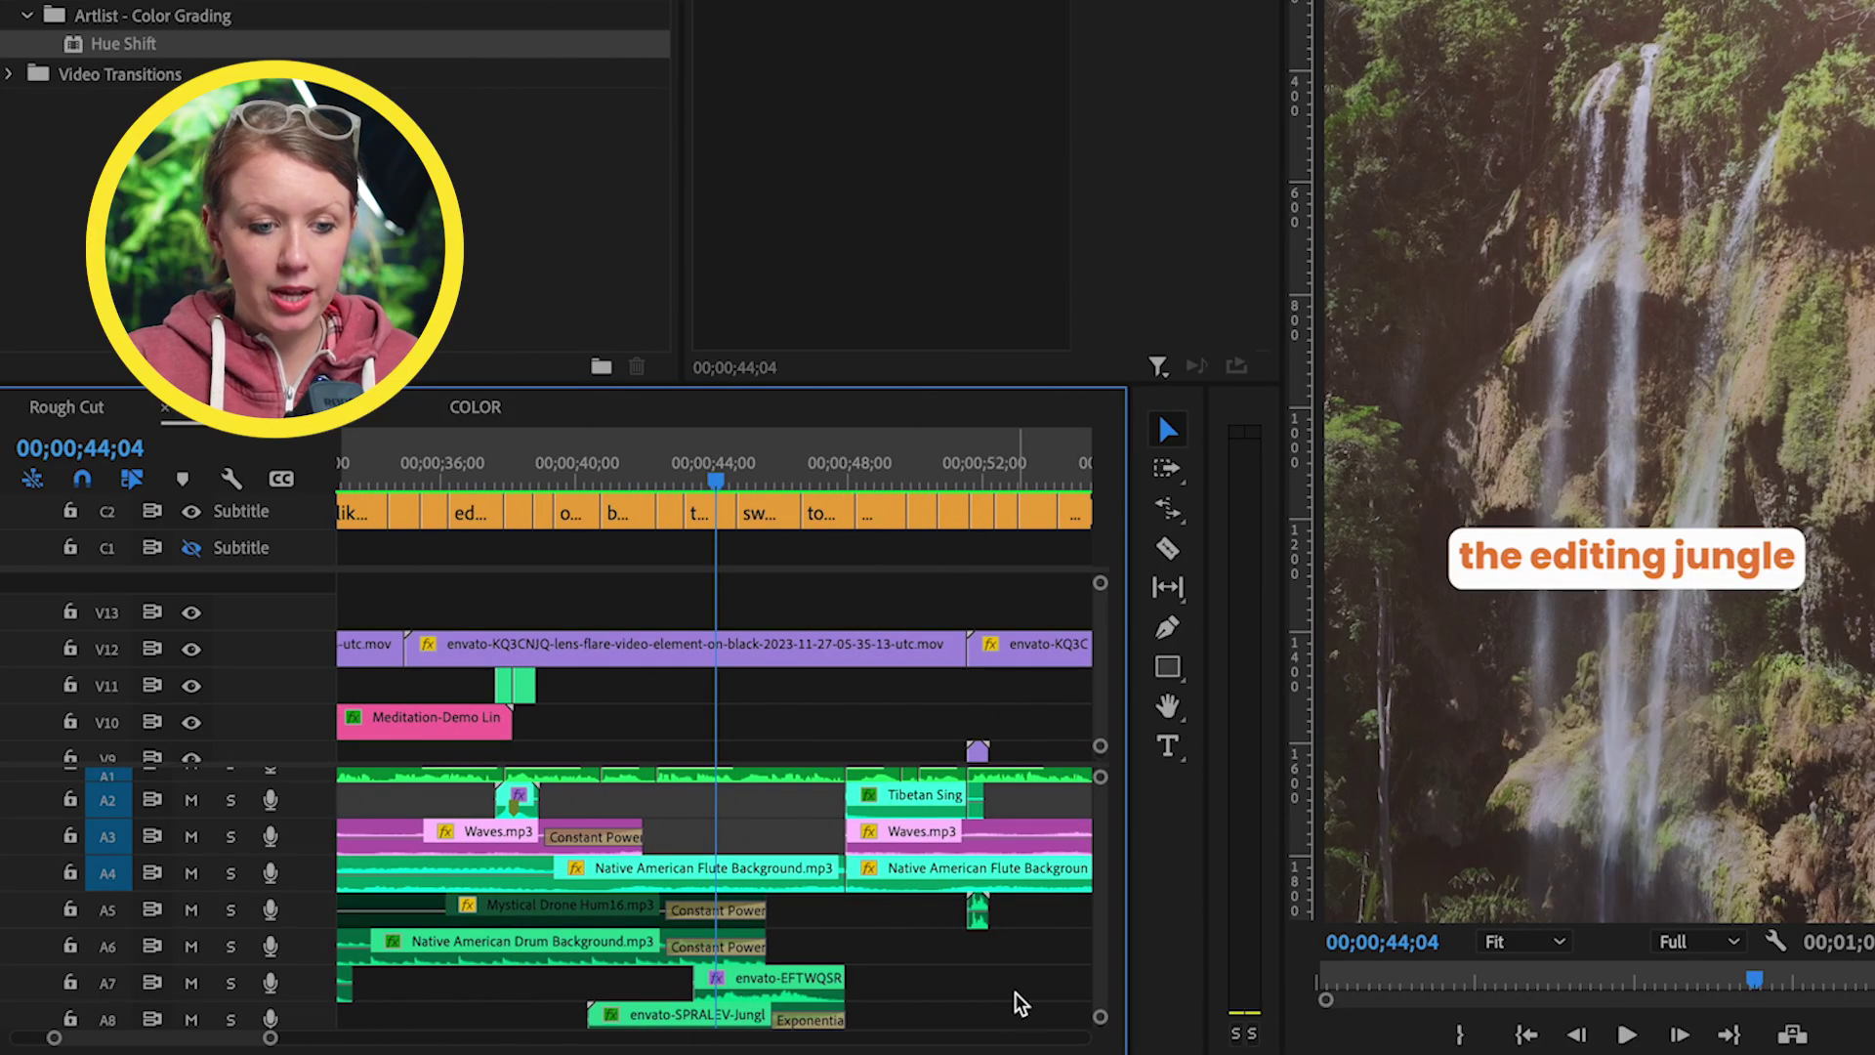
{"action": "scroll", "coordinate": [957, 986], "scroll_direction": "down", "scroll_amount": 2}
{"action": "scroll", "coordinate": [957, 987], "scroll_direction": "down", "scroll_amount": 1}
{"action": "left_click", "coordinate": [754, 887]}
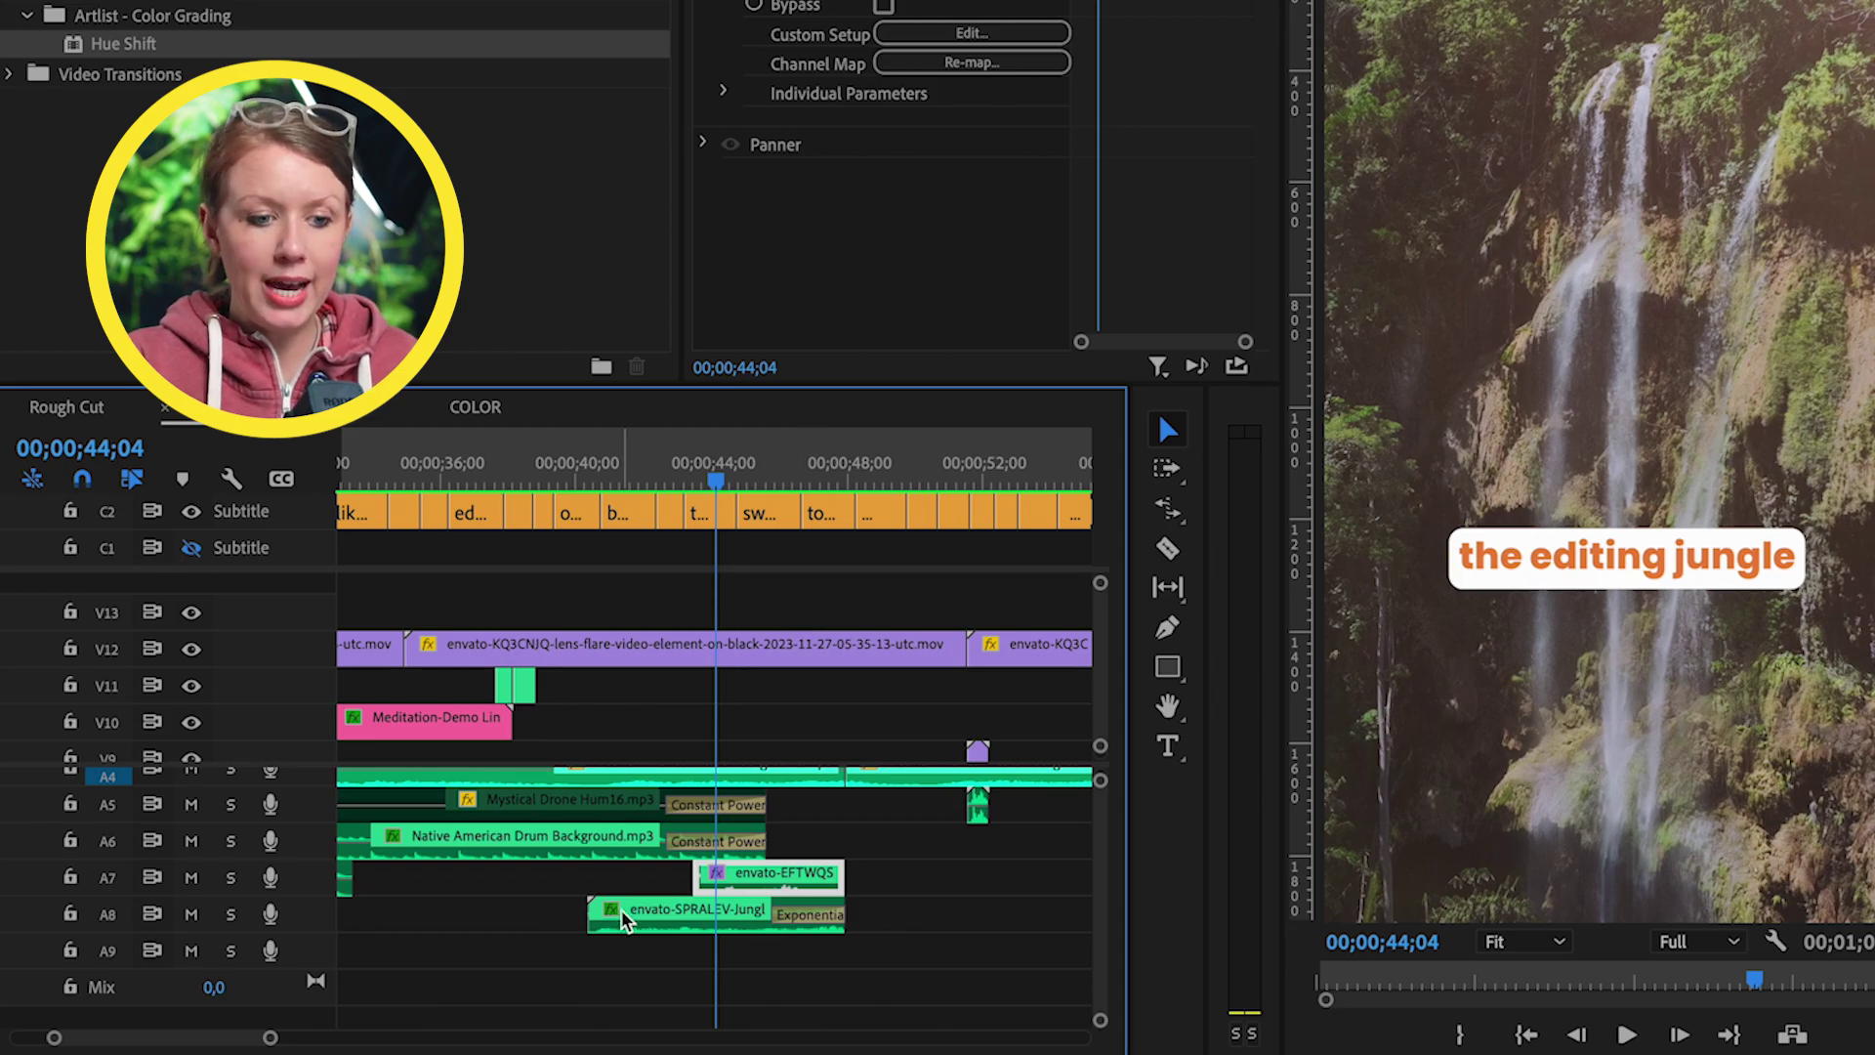
{"action": "left_click", "coordinate": [790, 925]}
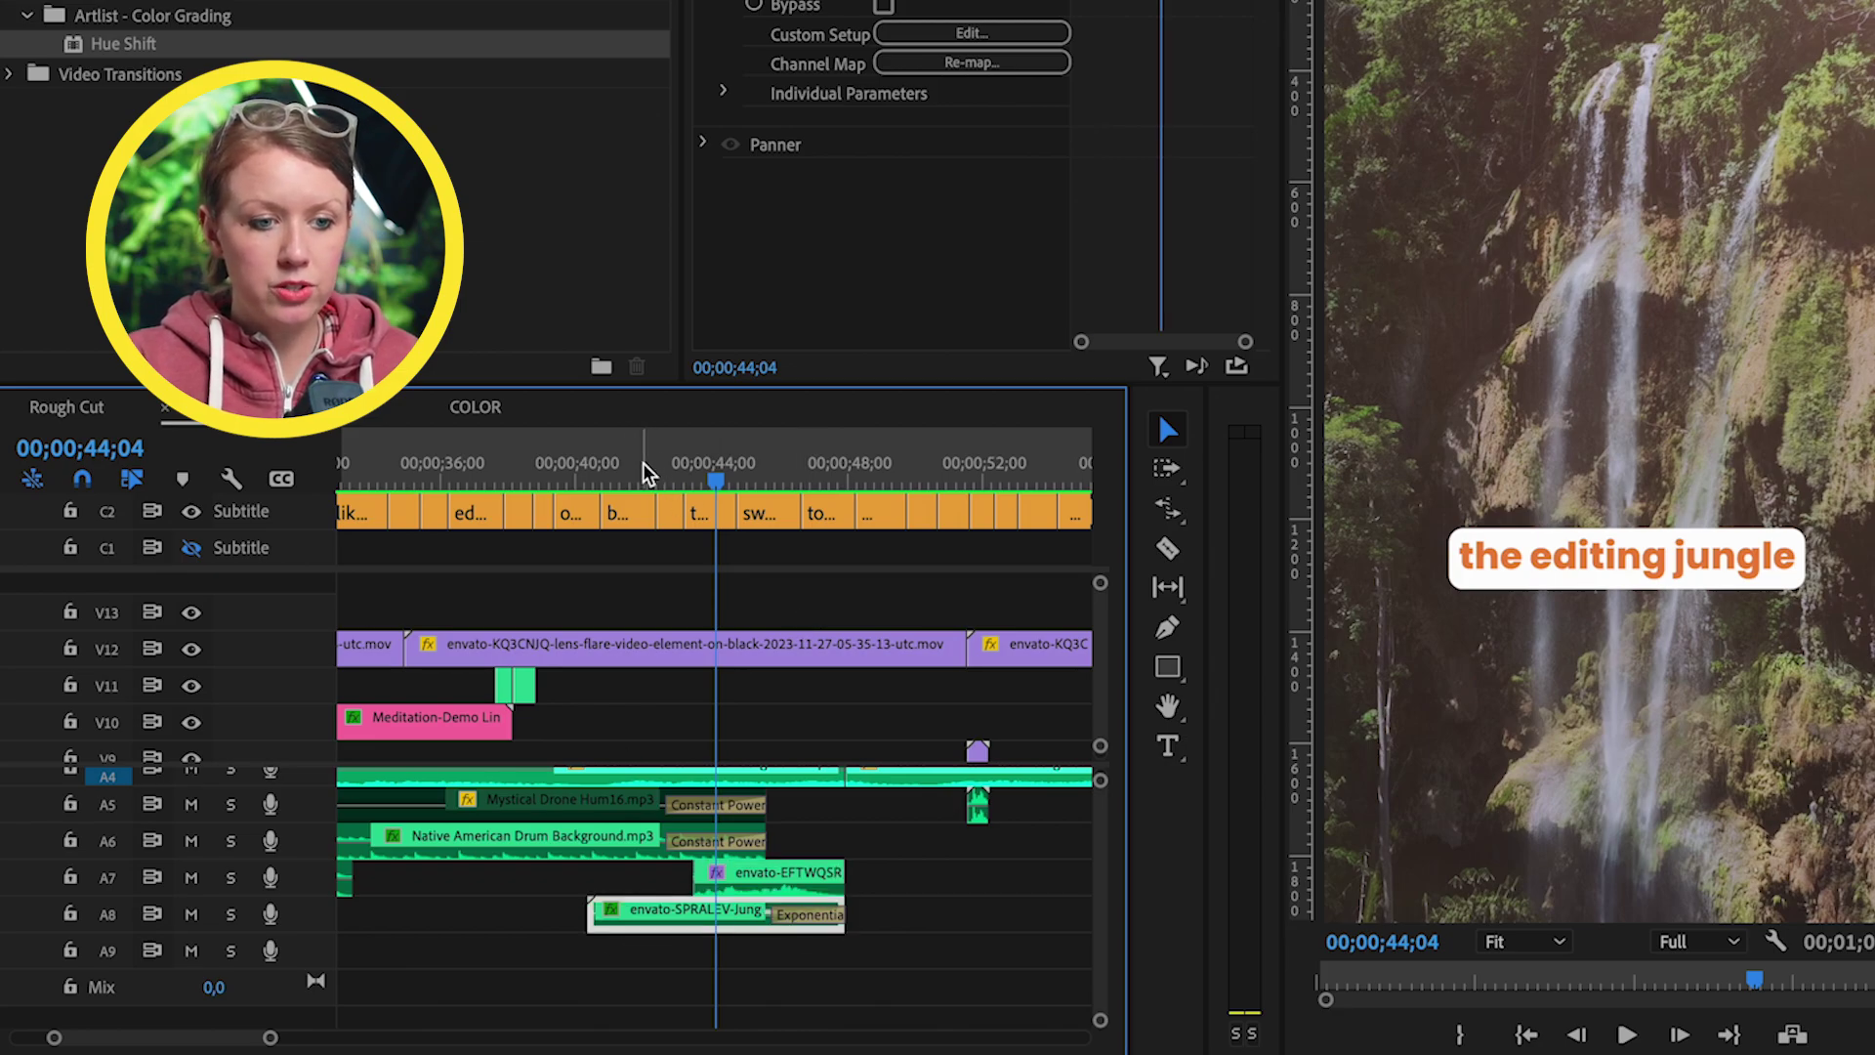
{"action": "left_click_drag", "start_coordinate": [645, 474], "coordinate": [590, 473]}
{"action": "key", "text": "space"}
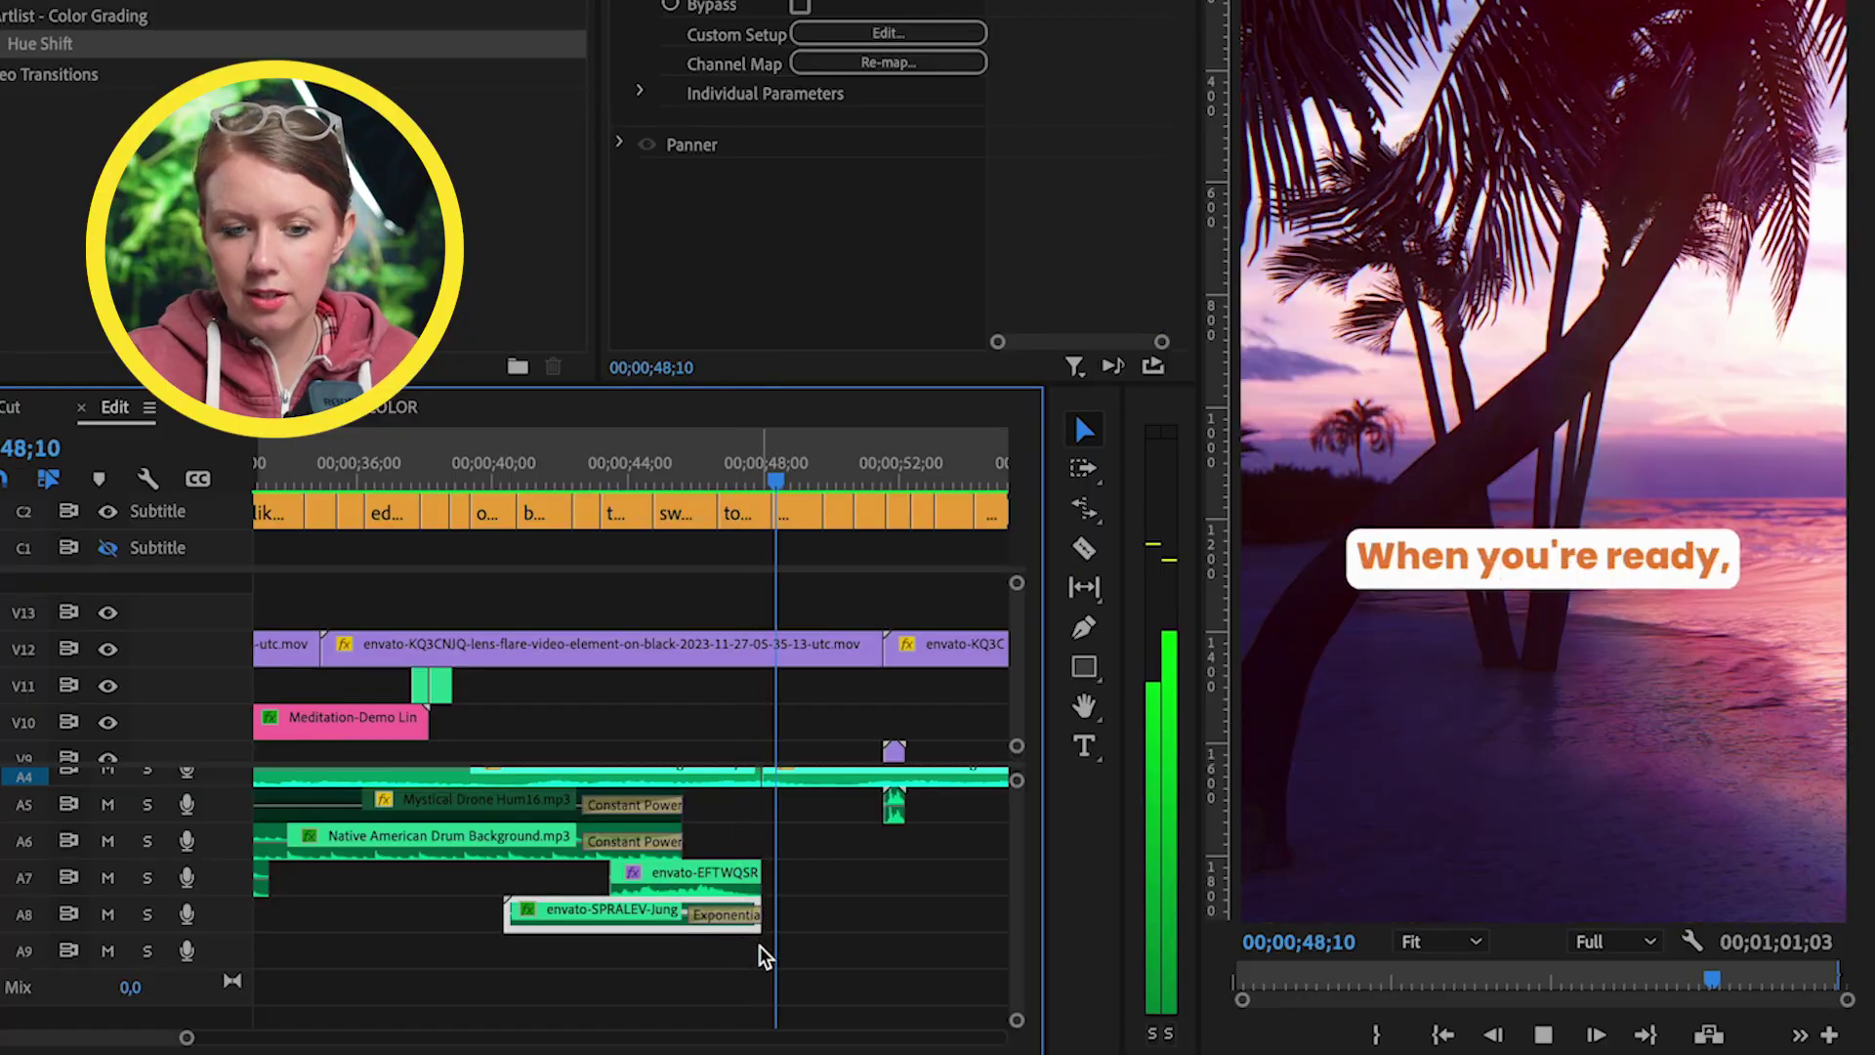
{"action": "key", "text": "space"}
{"action": "key", "text": "minus"}
{"action": "key", "text": "minus"}
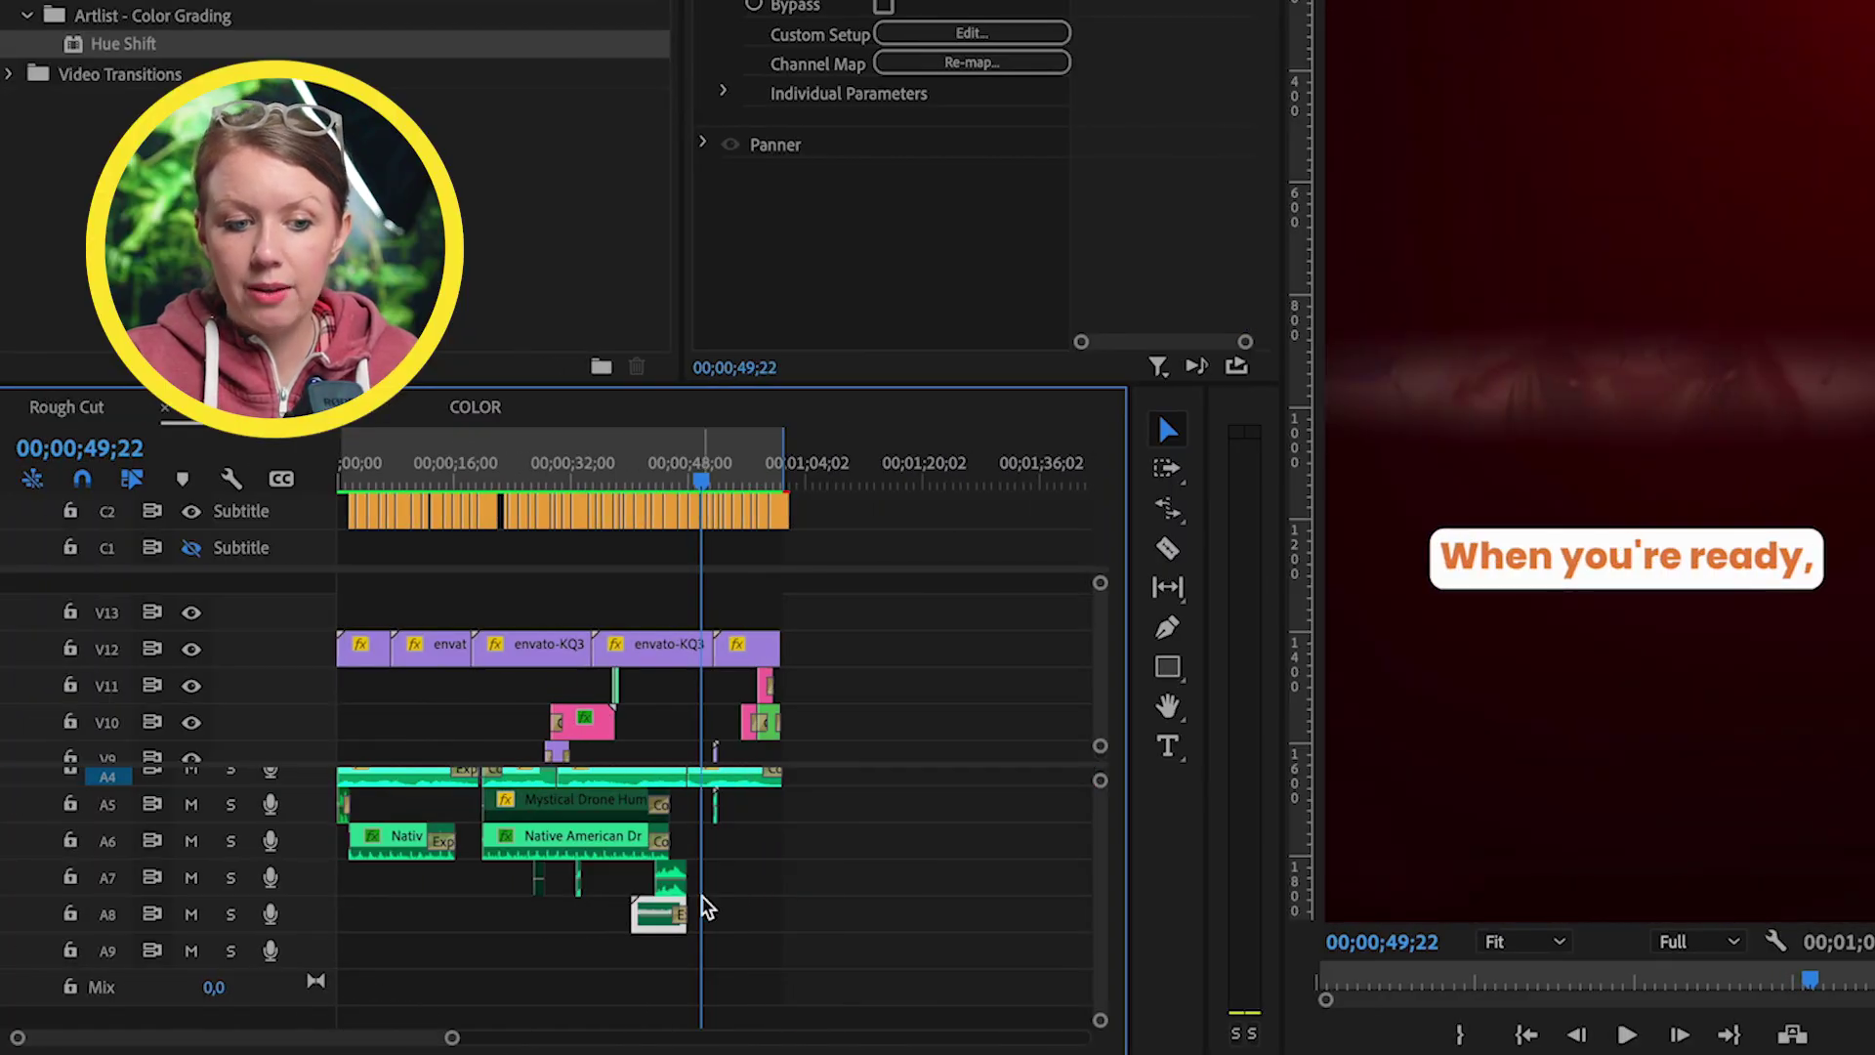
{"action": "scroll", "coordinate": [708, 908], "scroll_direction": "up", "scroll_amount": 5}
{"action": "left_click_drag", "start_coordinate": [452, 1038], "coordinate": [258, 1038]}
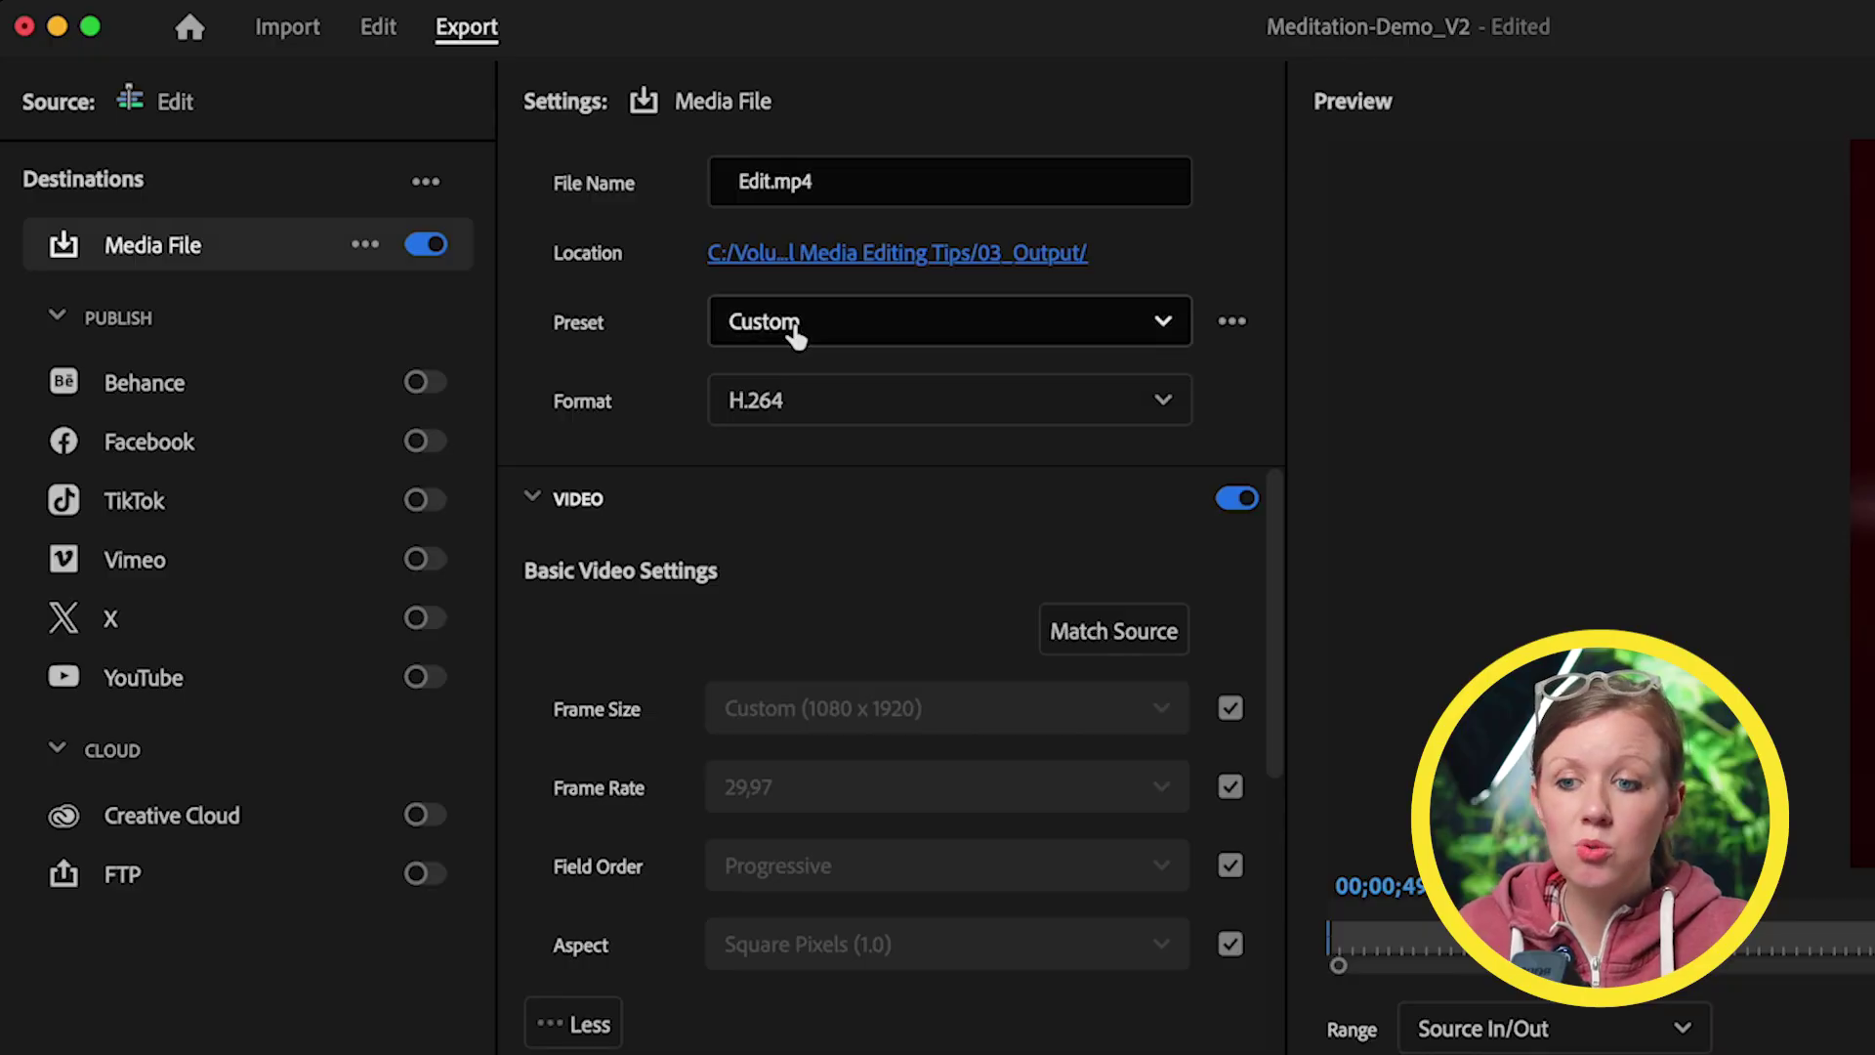
- Use the Match Source - Adaptive High Bitrate preset and set the export Out point at 00;01;00;07
{"action": "left_click", "coordinate": [795, 327]}
{"action": "left_click", "coordinate": [918, 547]}
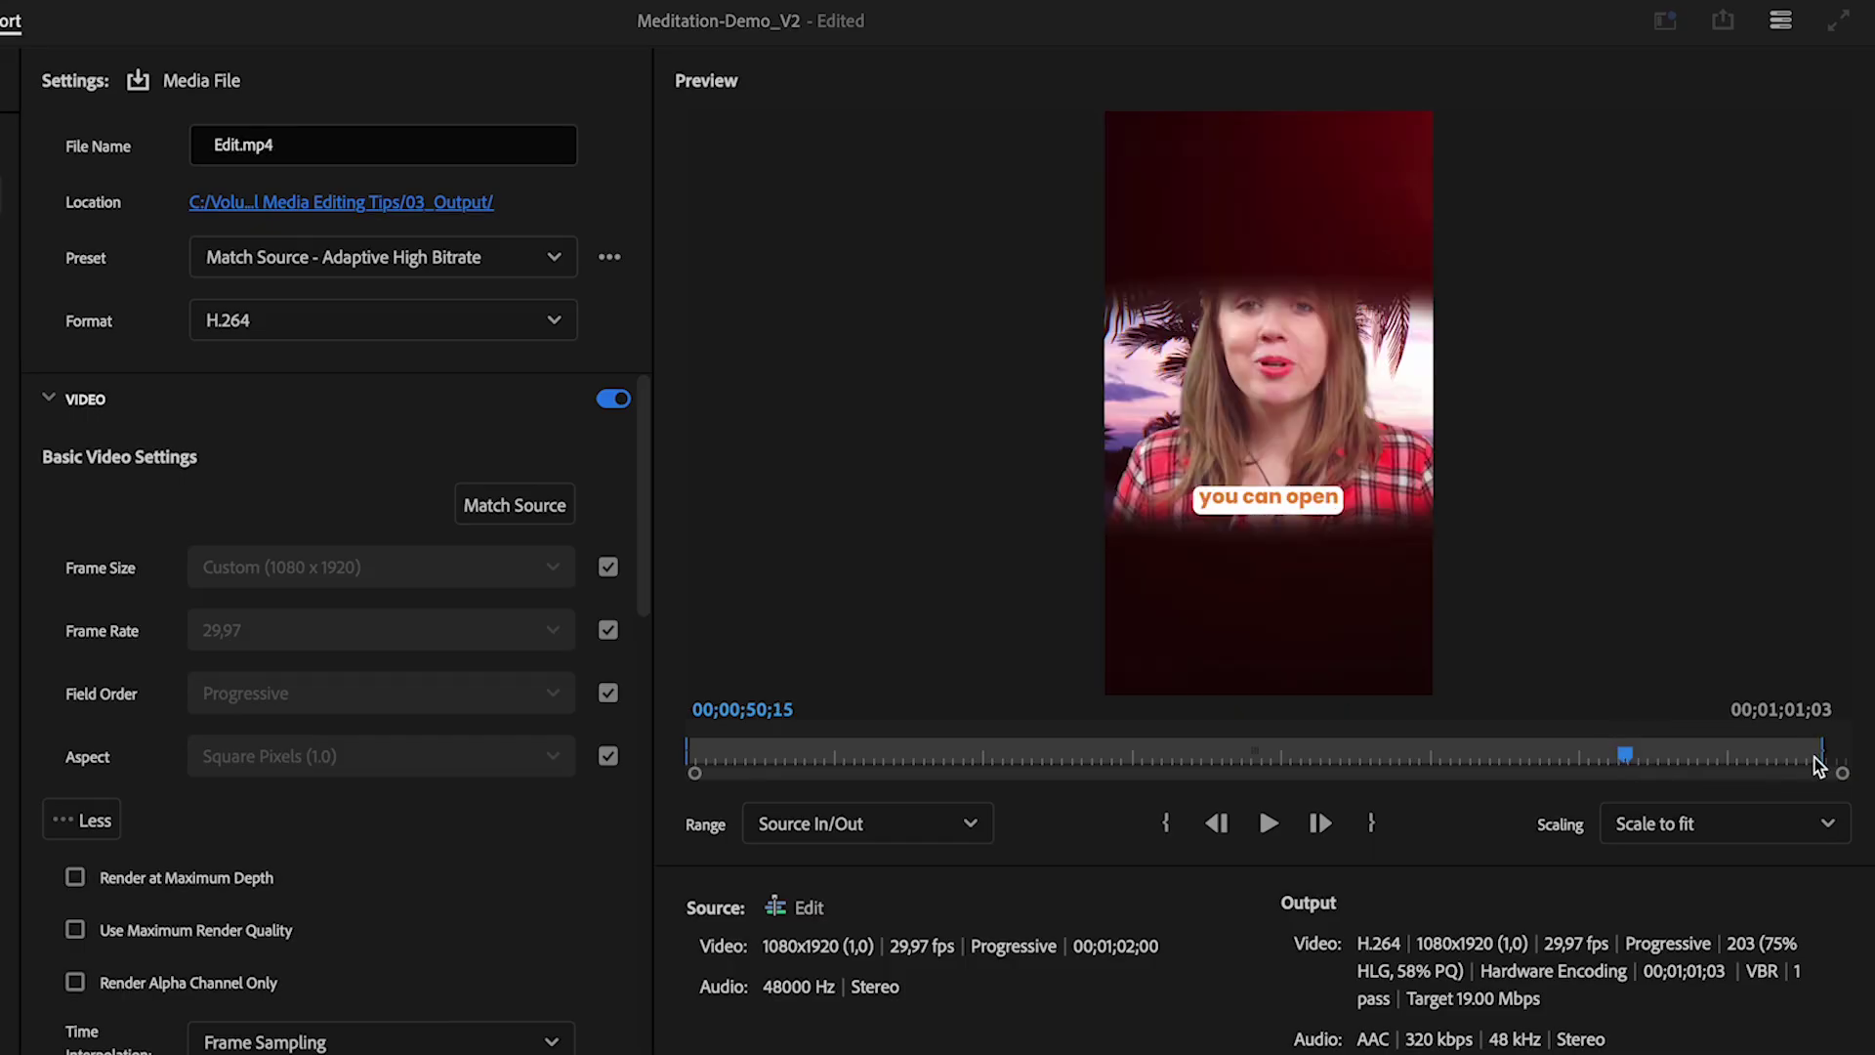
{"action": "left_click", "coordinate": [1822, 755]}
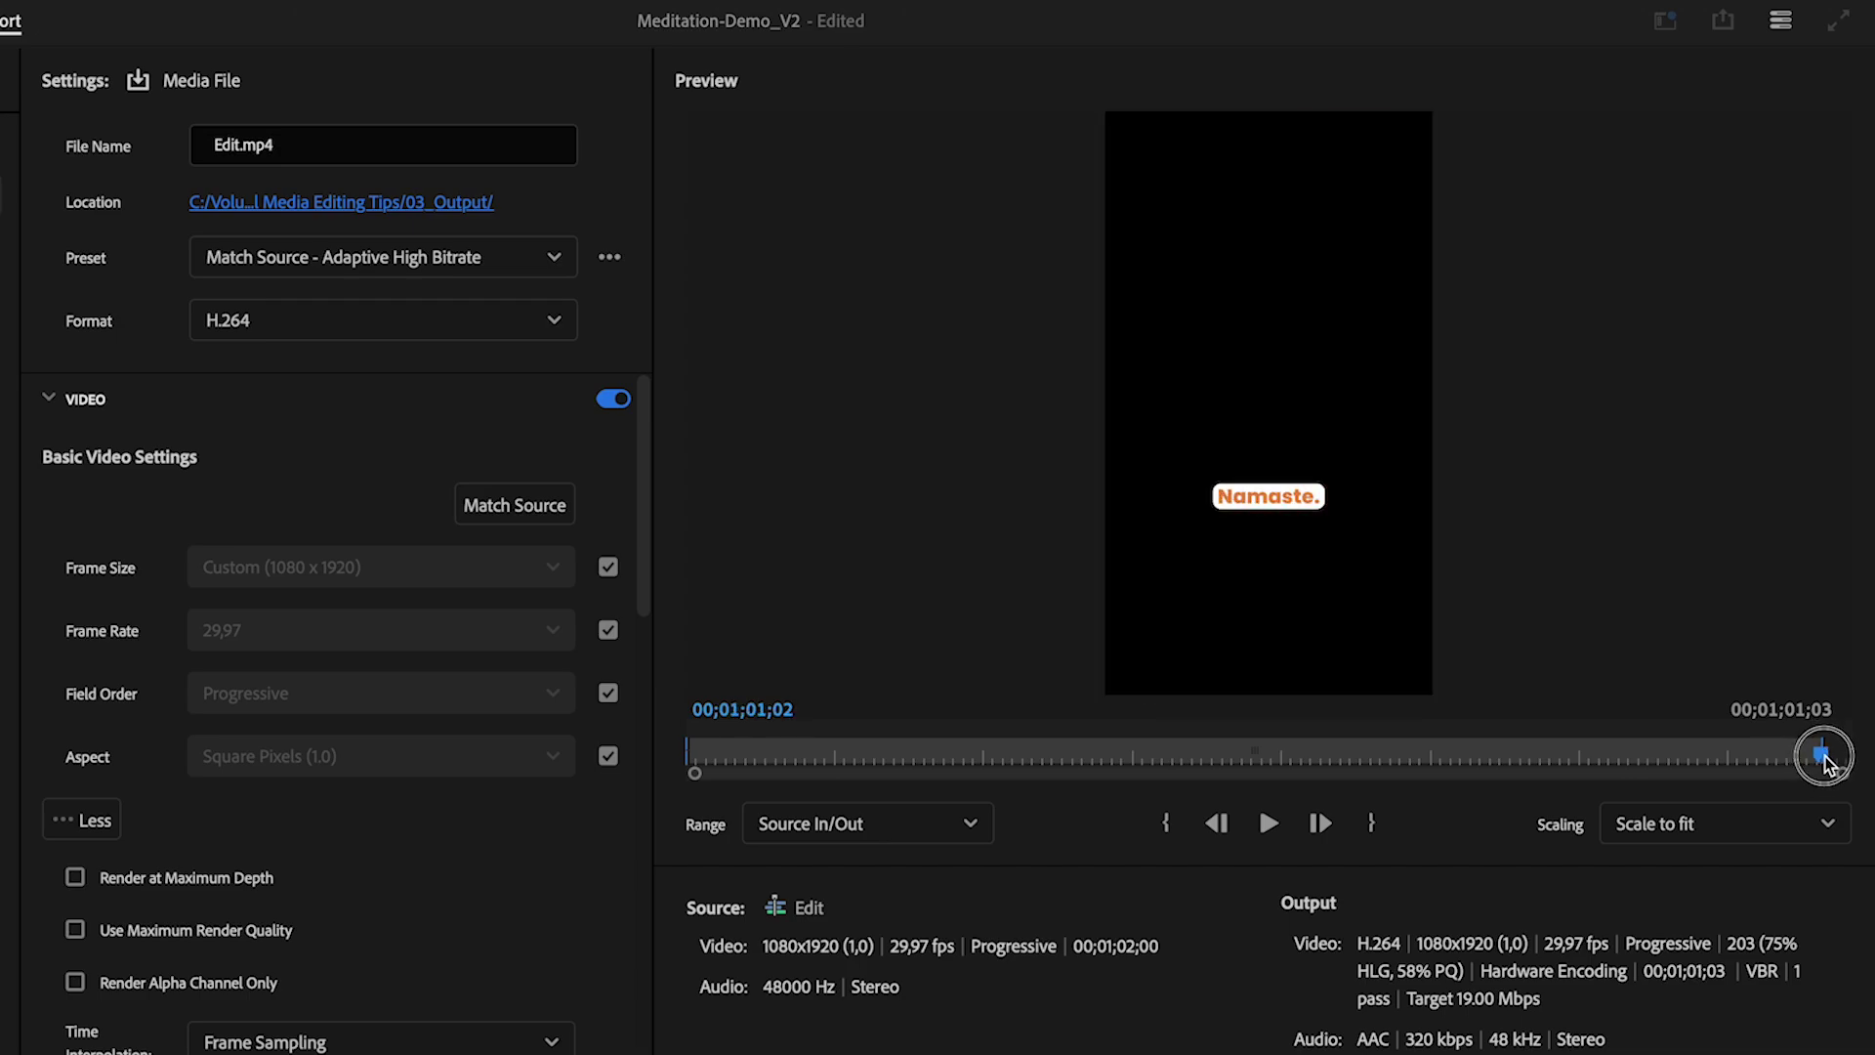
{"action": "left_click_drag", "start_coordinate": [1822, 761], "coordinate": [1812, 762]}
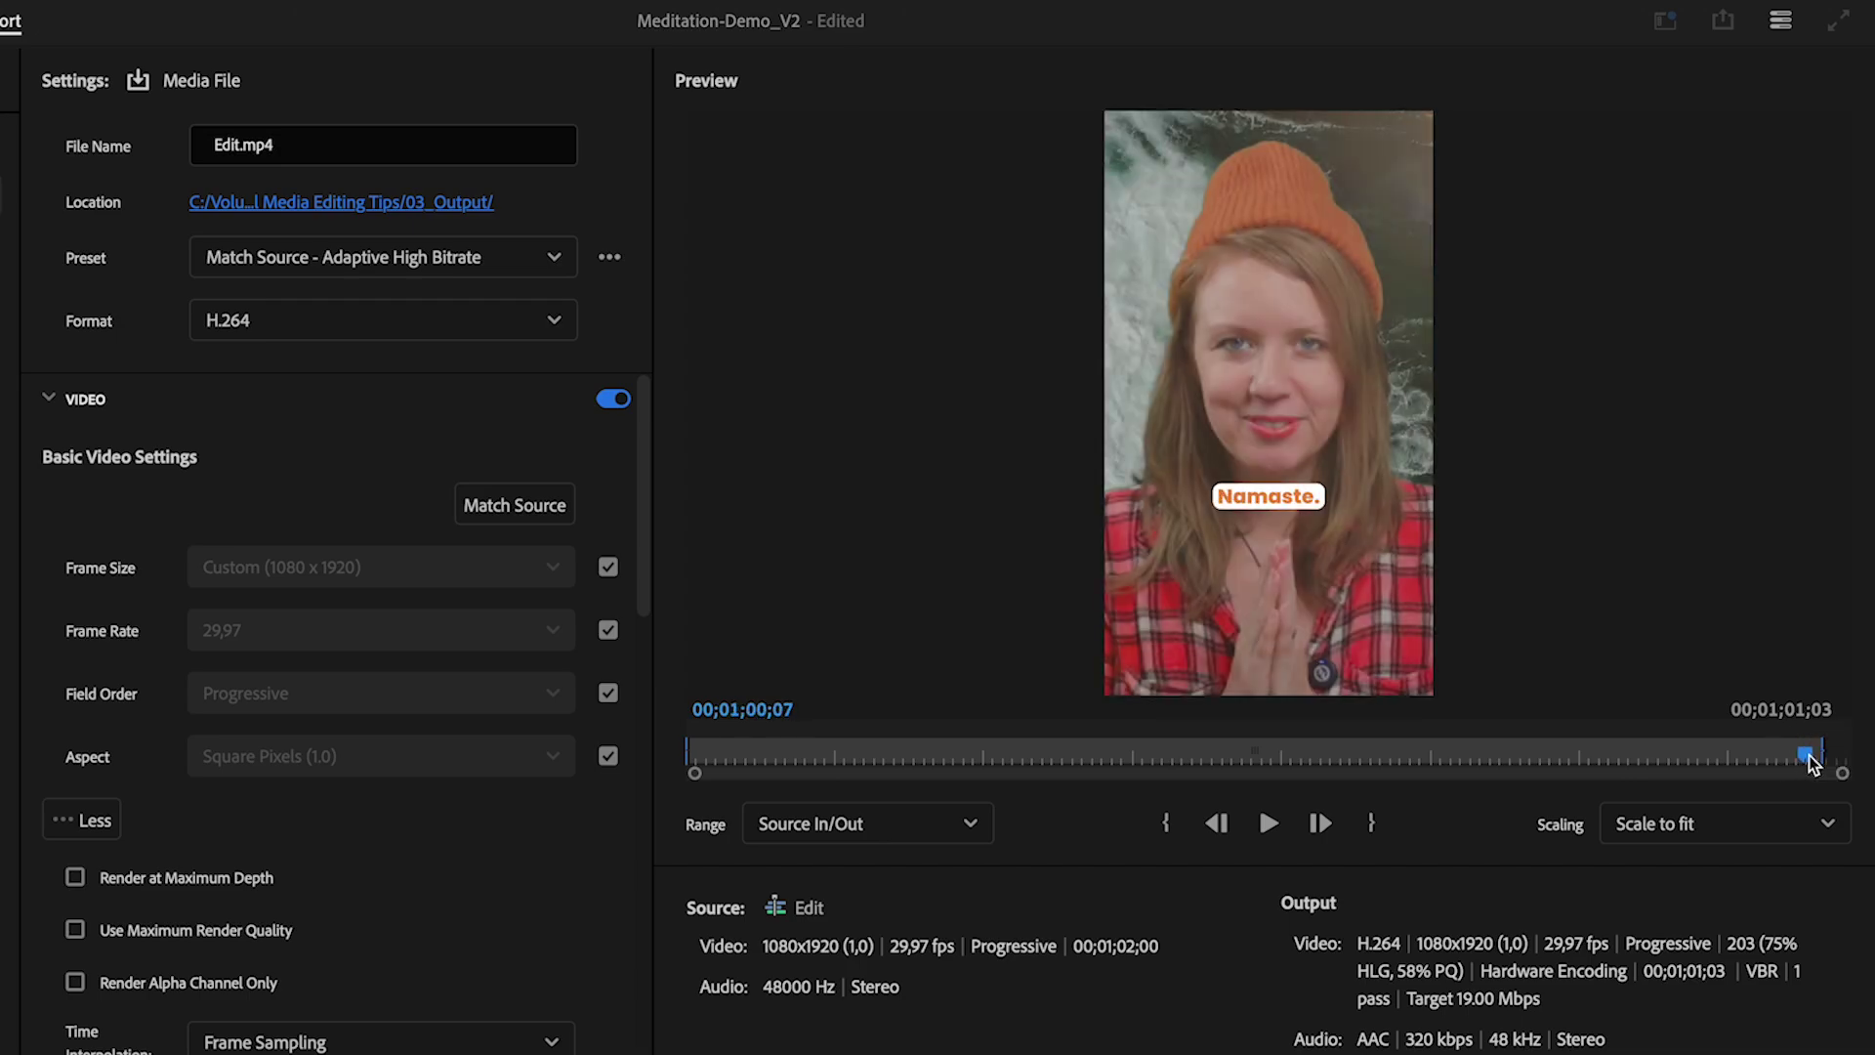
{"action": "key", "text": "o"}
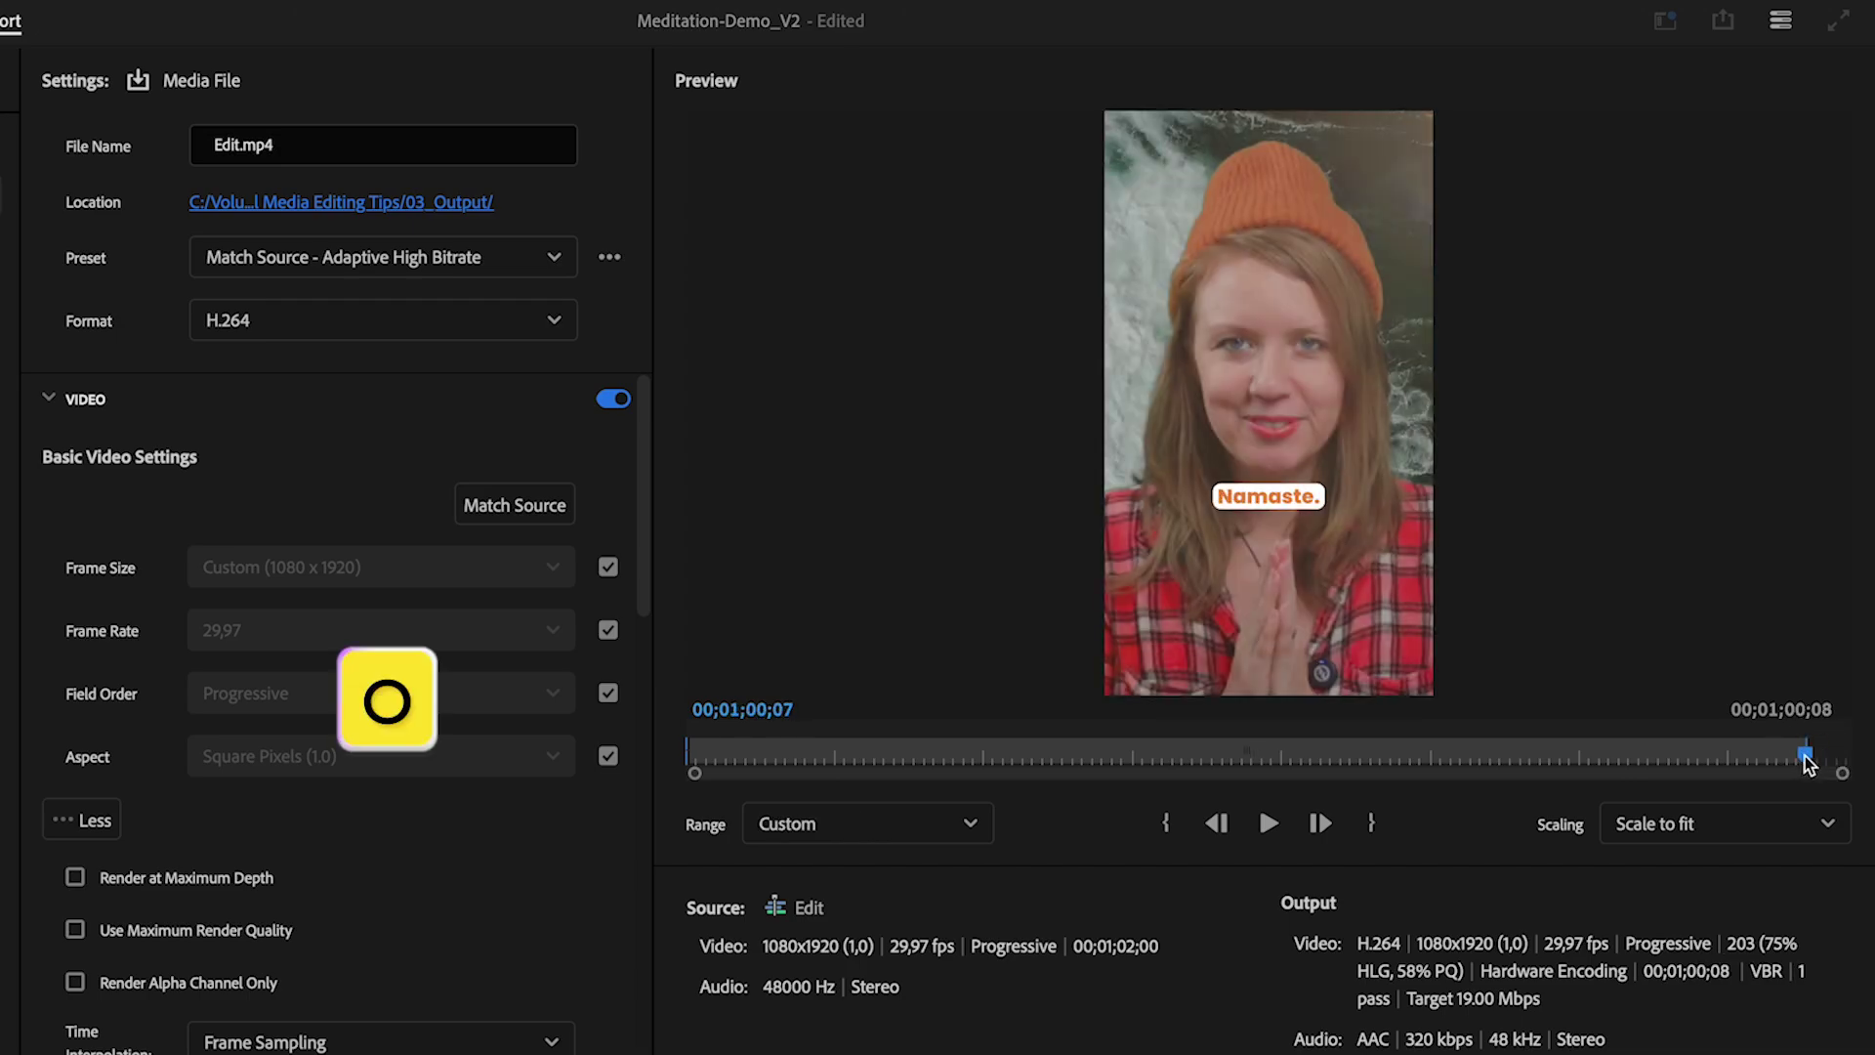